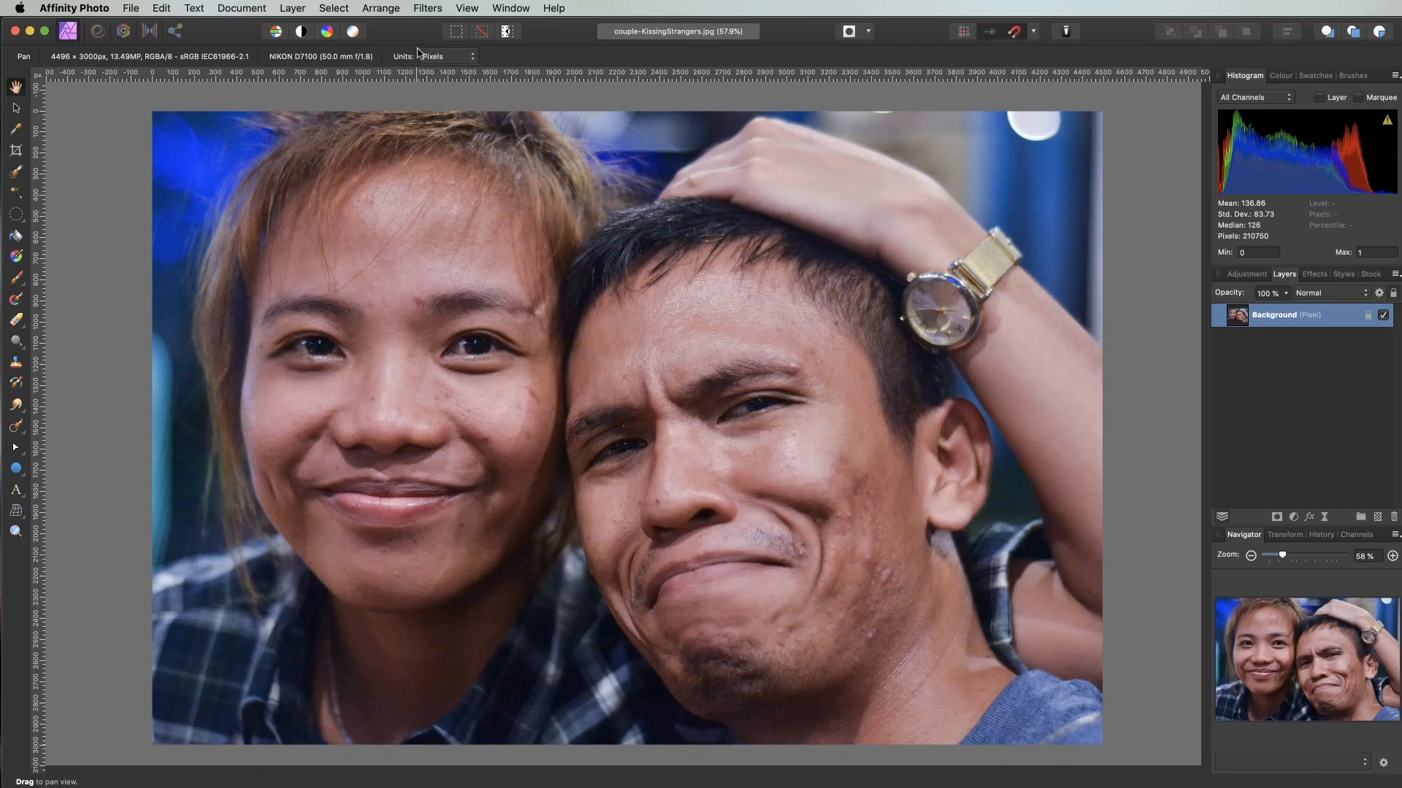
Step: Split the photo into high and low frequency layers with the Frequency Separation filter at a 13.9 px radius
{"action": "left_click", "coordinate": [420, 9]}
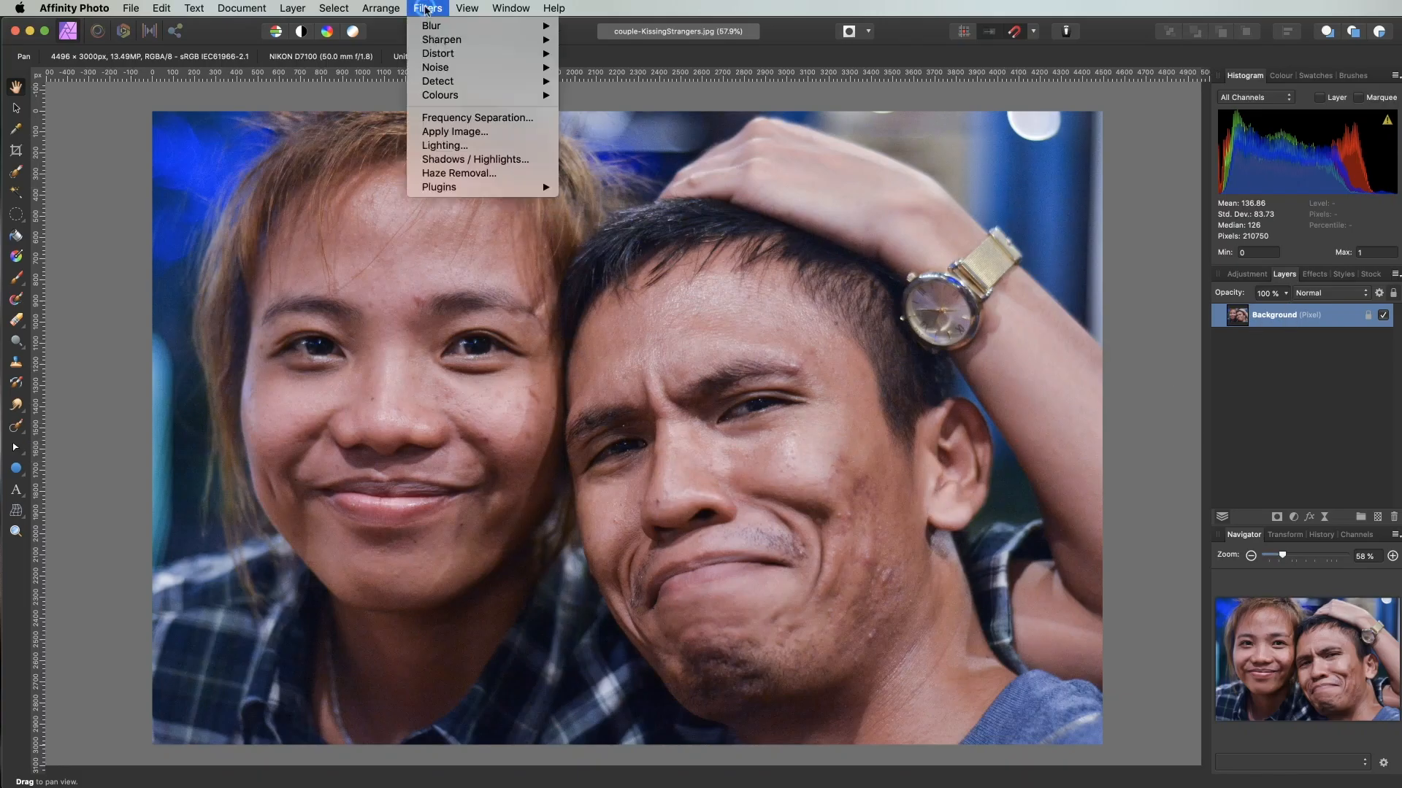
{"action": "left_click", "coordinate": [454, 118]}
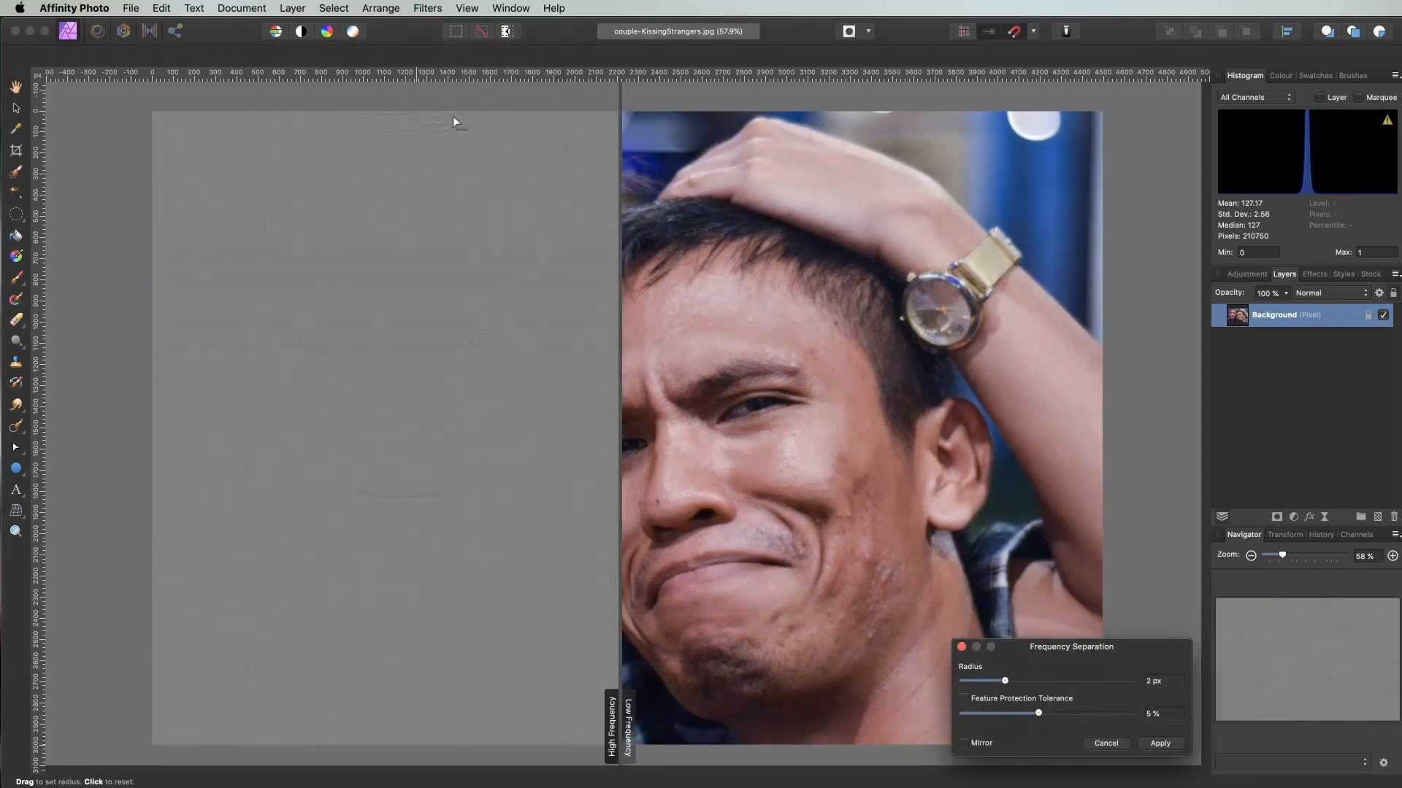
{"action": "left_click_drag", "start_coordinate": [623, 709], "coordinate": [574, 688]}
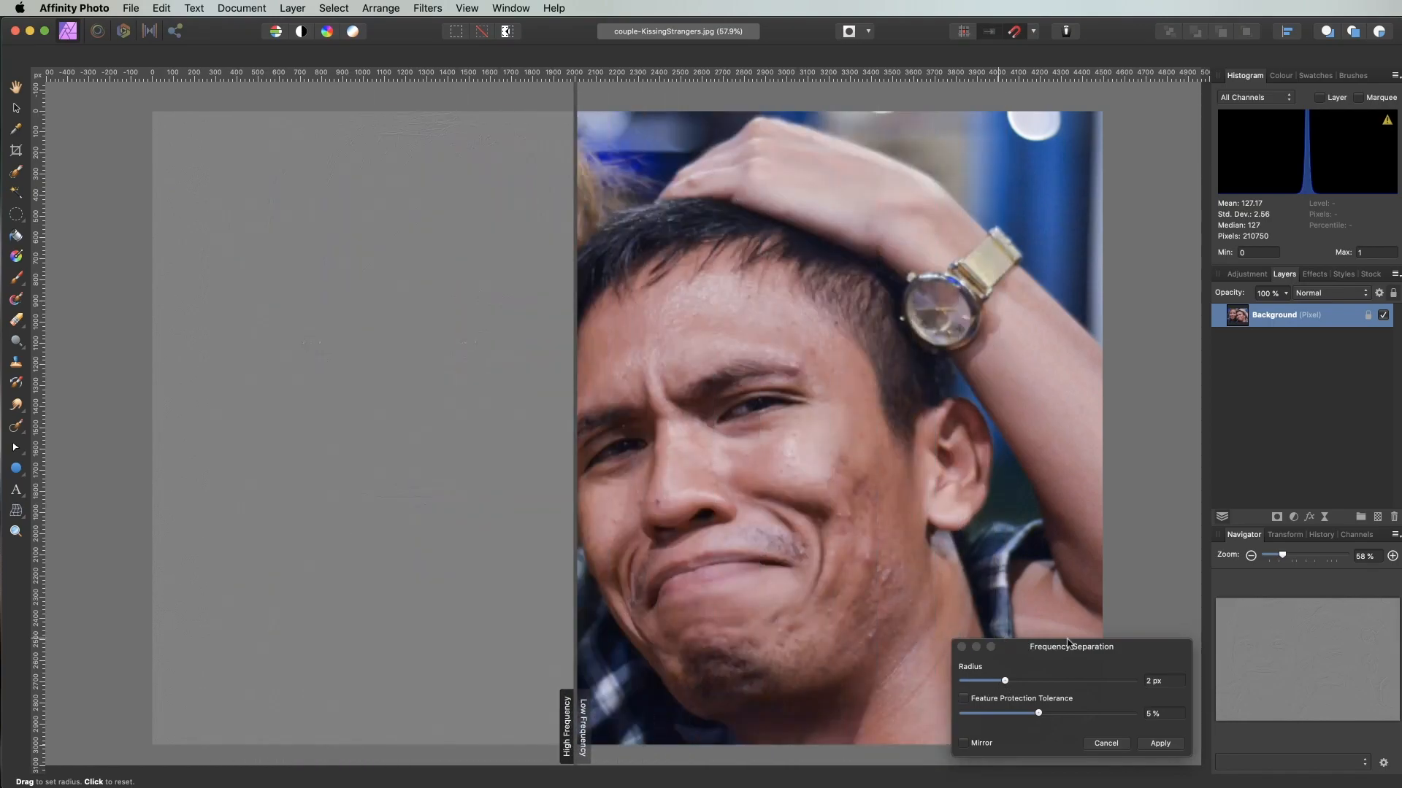
{"action": "left_click_drag", "start_coordinate": [1024, 648], "coordinate": [806, 608]}
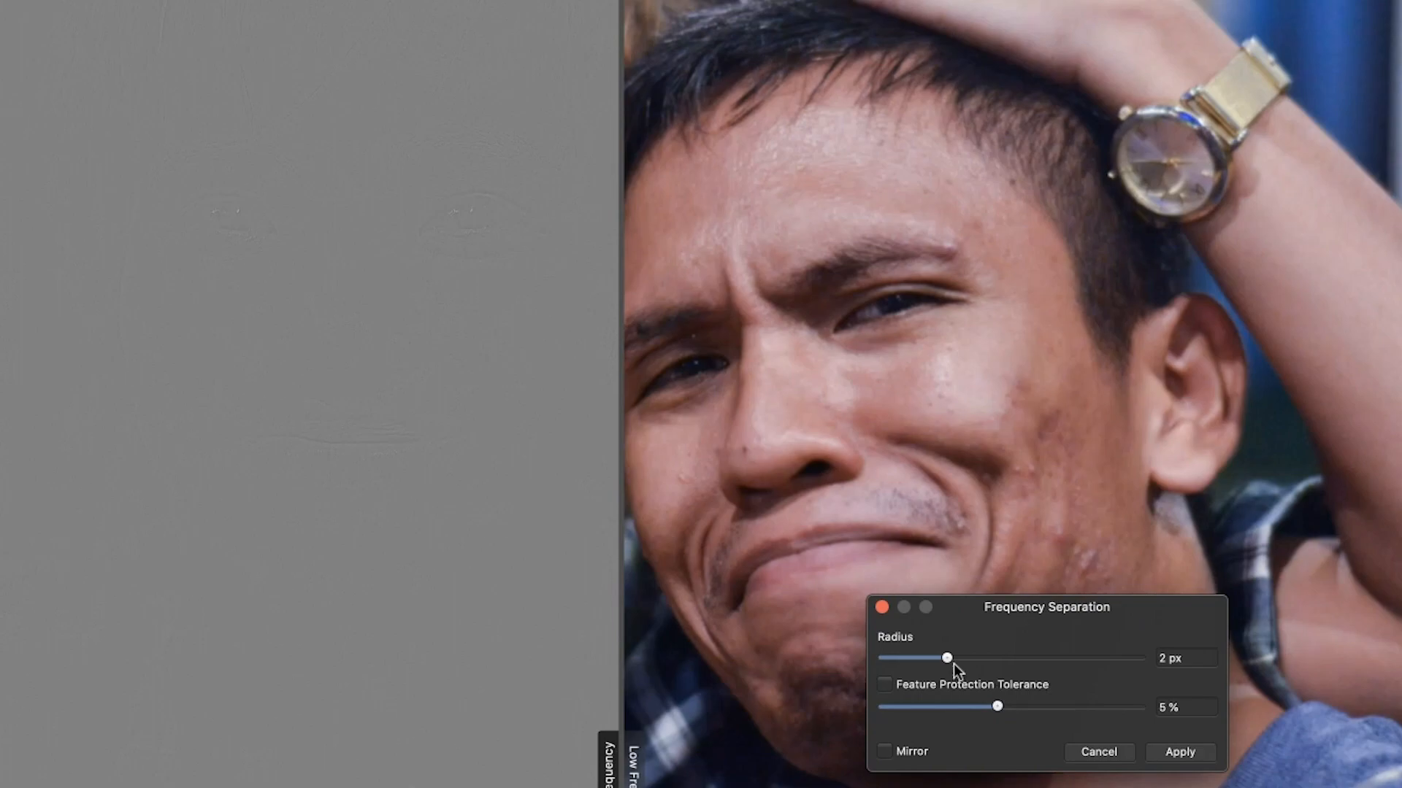
{"action": "left_click_drag", "start_coordinate": [951, 657], "coordinate": [1022, 664]}
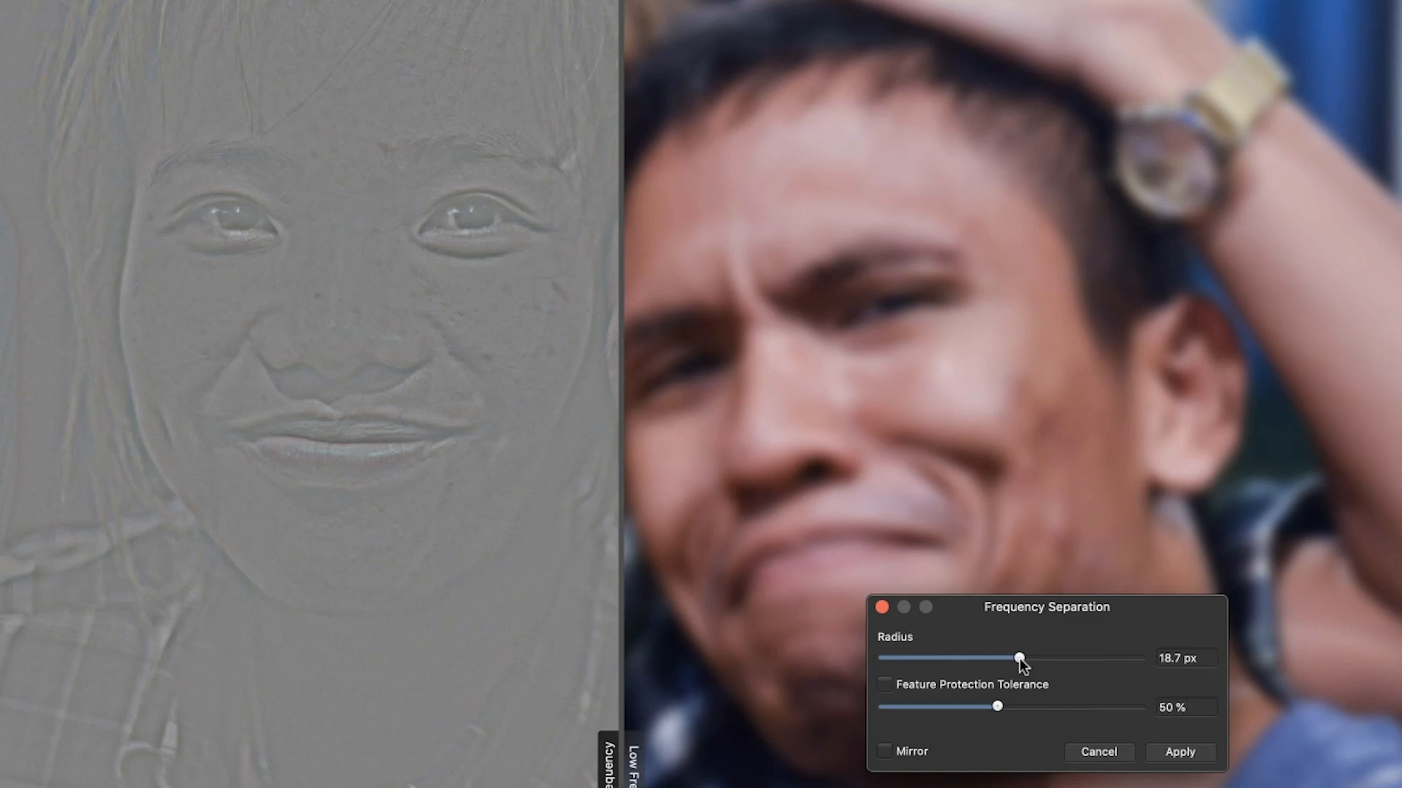
{"action": "left_click_drag", "start_coordinate": [1019, 660], "coordinate": [982, 666]}
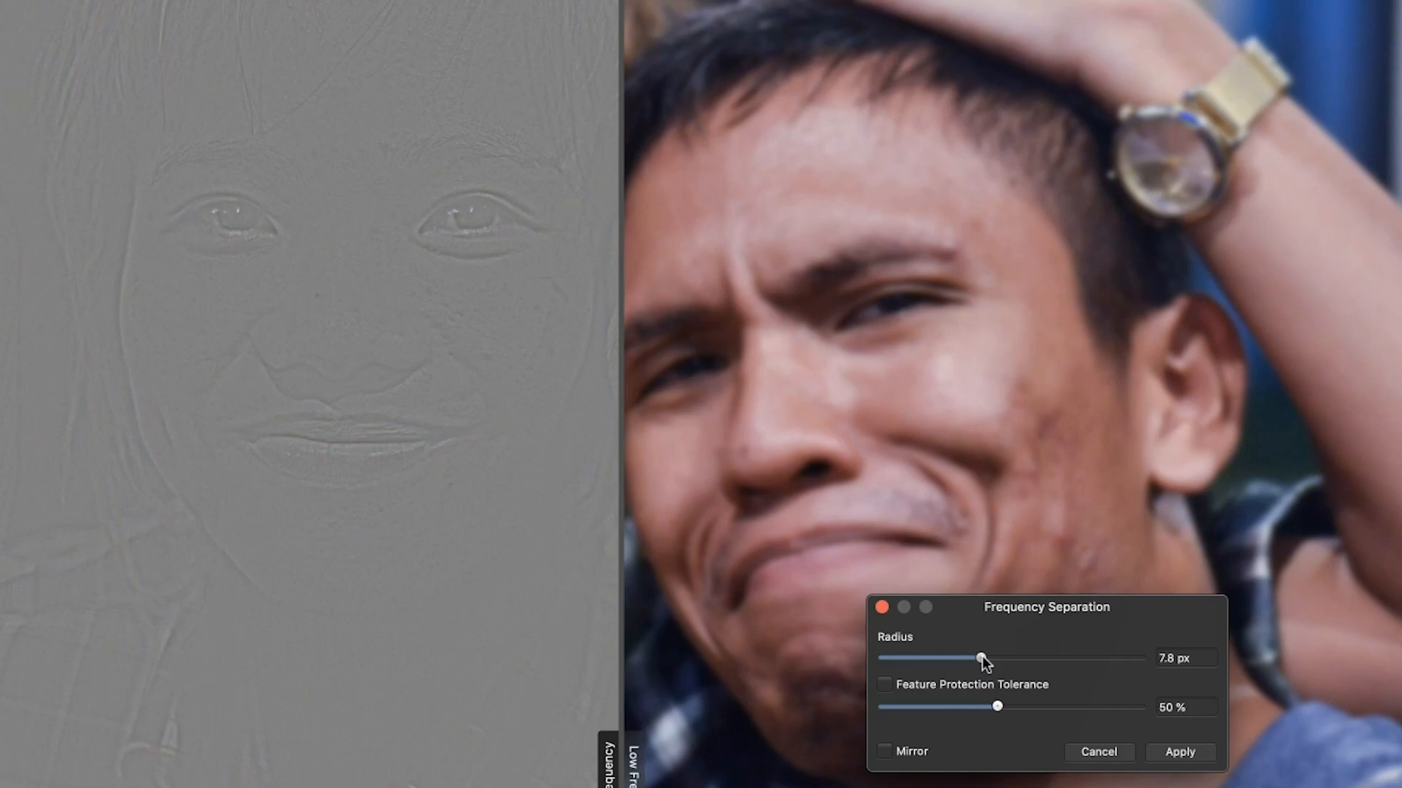
{"action": "left_click_drag", "start_coordinate": [983, 659], "coordinate": [1008, 662]}
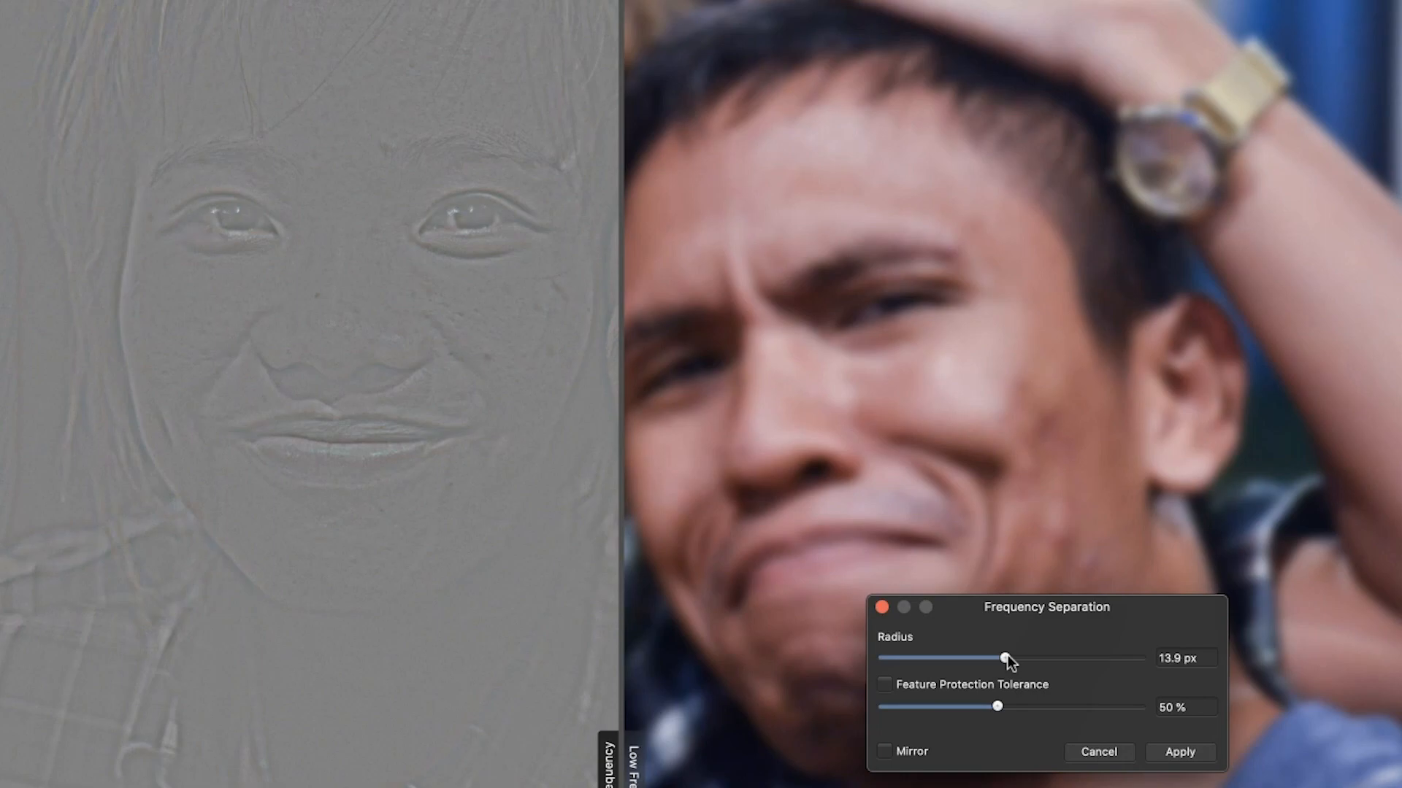
{"action": "left_click", "coordinate": [1181, 753]}
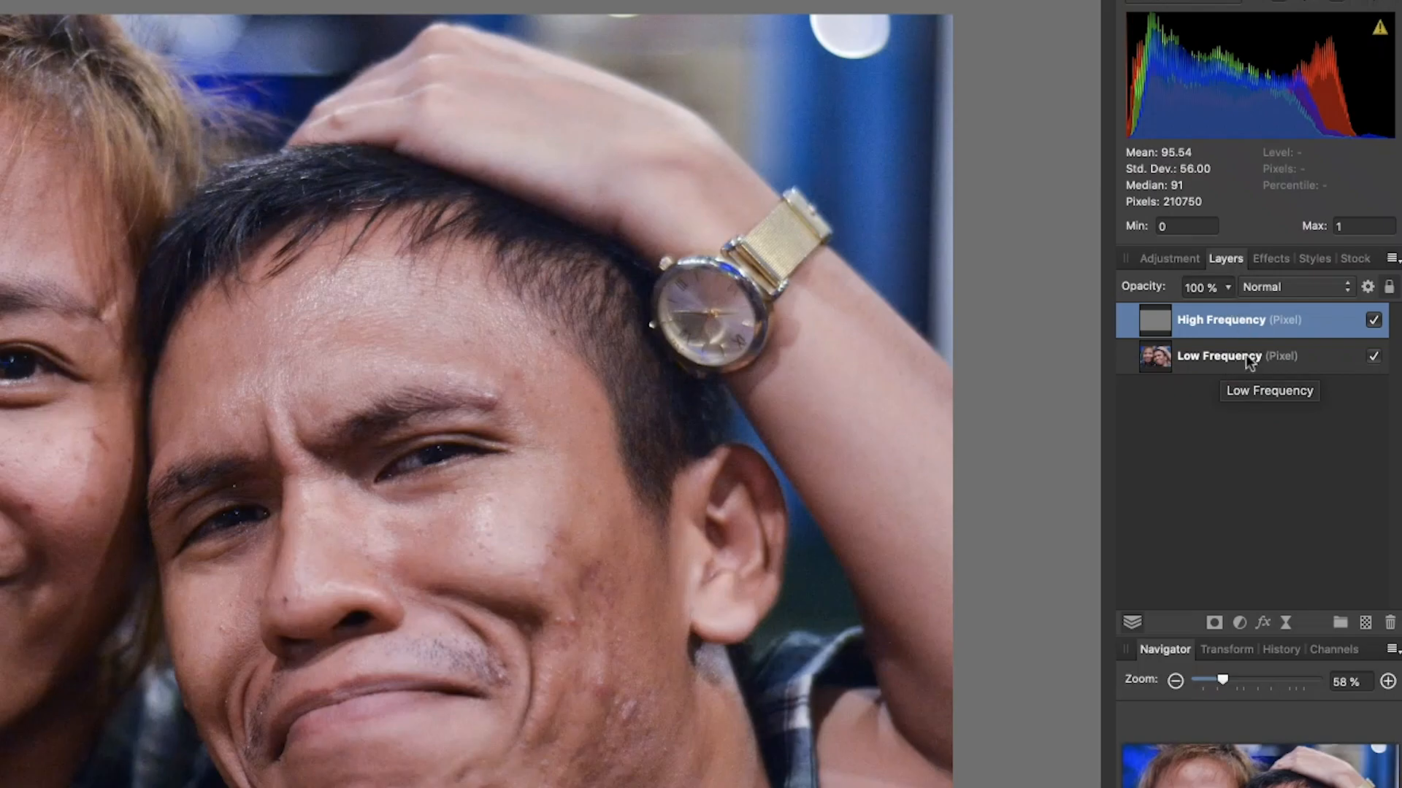
Step: Preview the photo with the High Frequency layer hidden and with it in Normal blend mode, restoring visibility and Linear Light
{"action": "left_click", "coordinate": [1373, 321]}
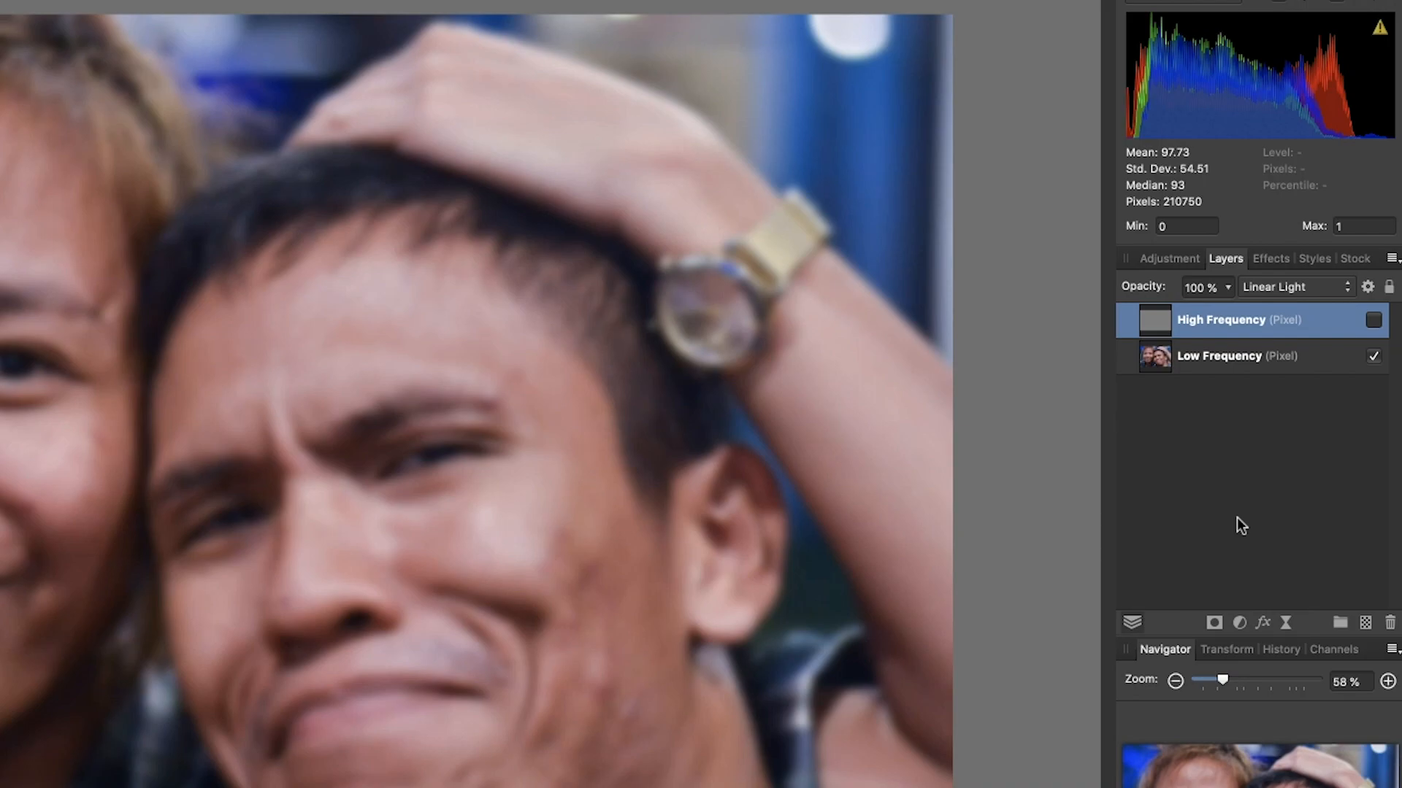
{"action": "left_click", "coordinate": [1373, 320]}
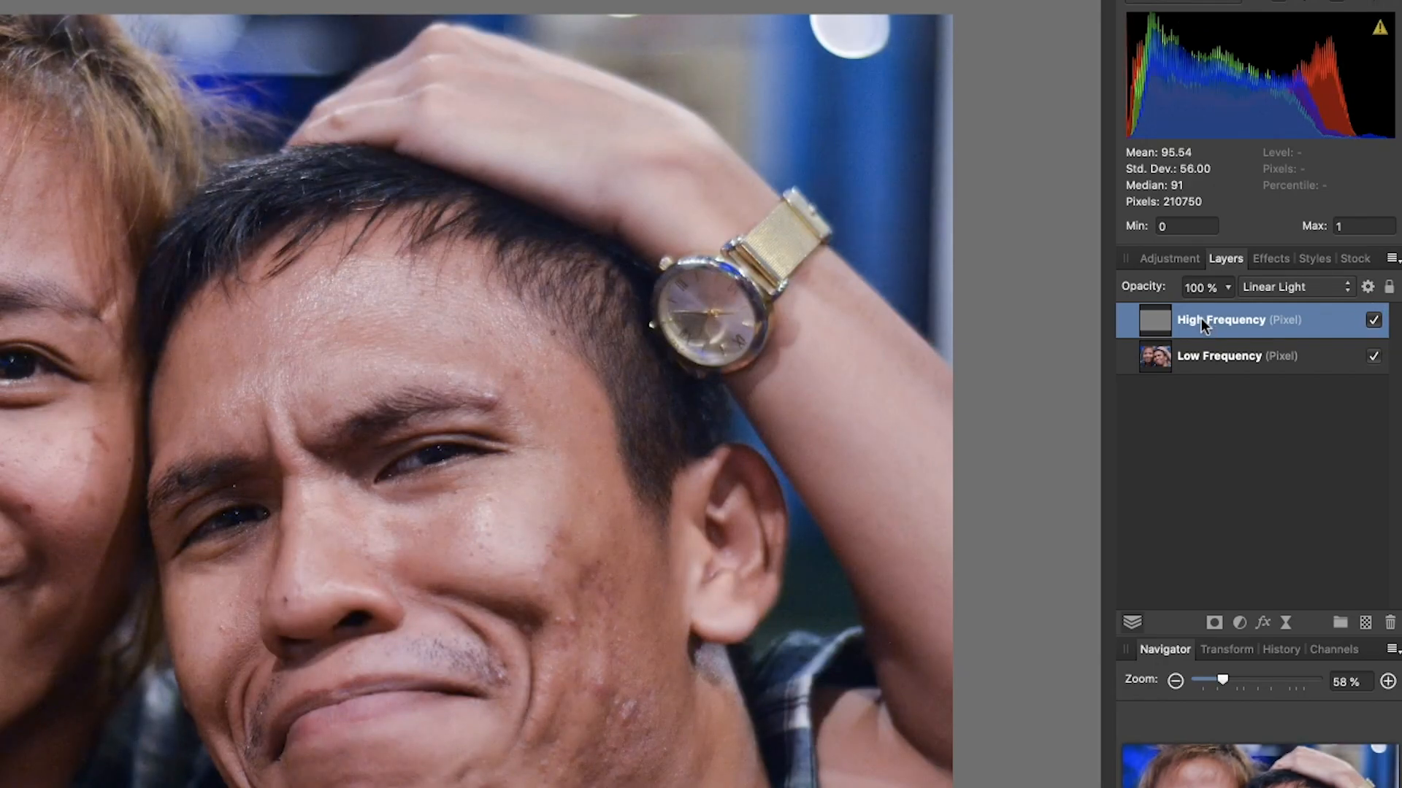
{"action": "left_click", "coordinate": [1296, 288]}
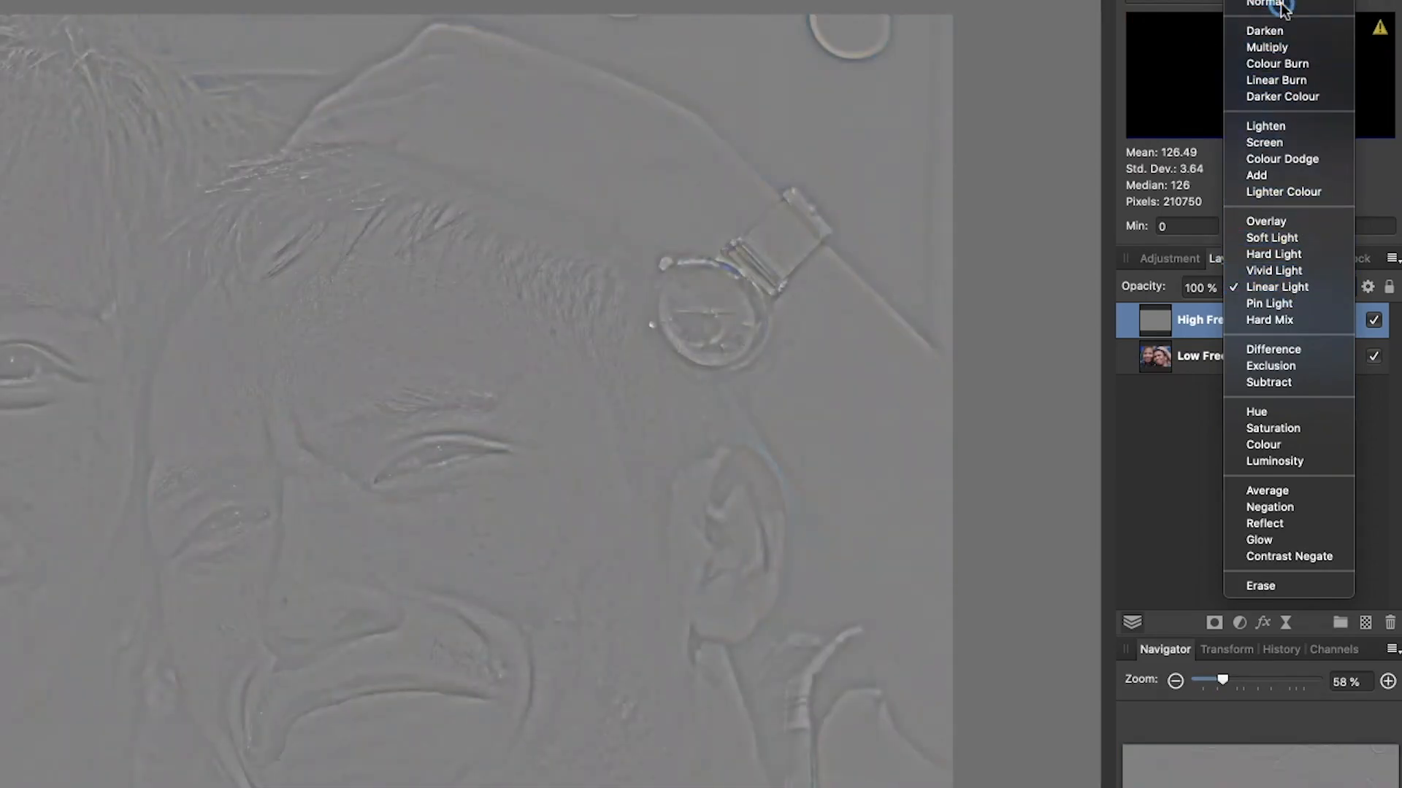
{"action": "left_click", "coordinate": [1270, 4]}
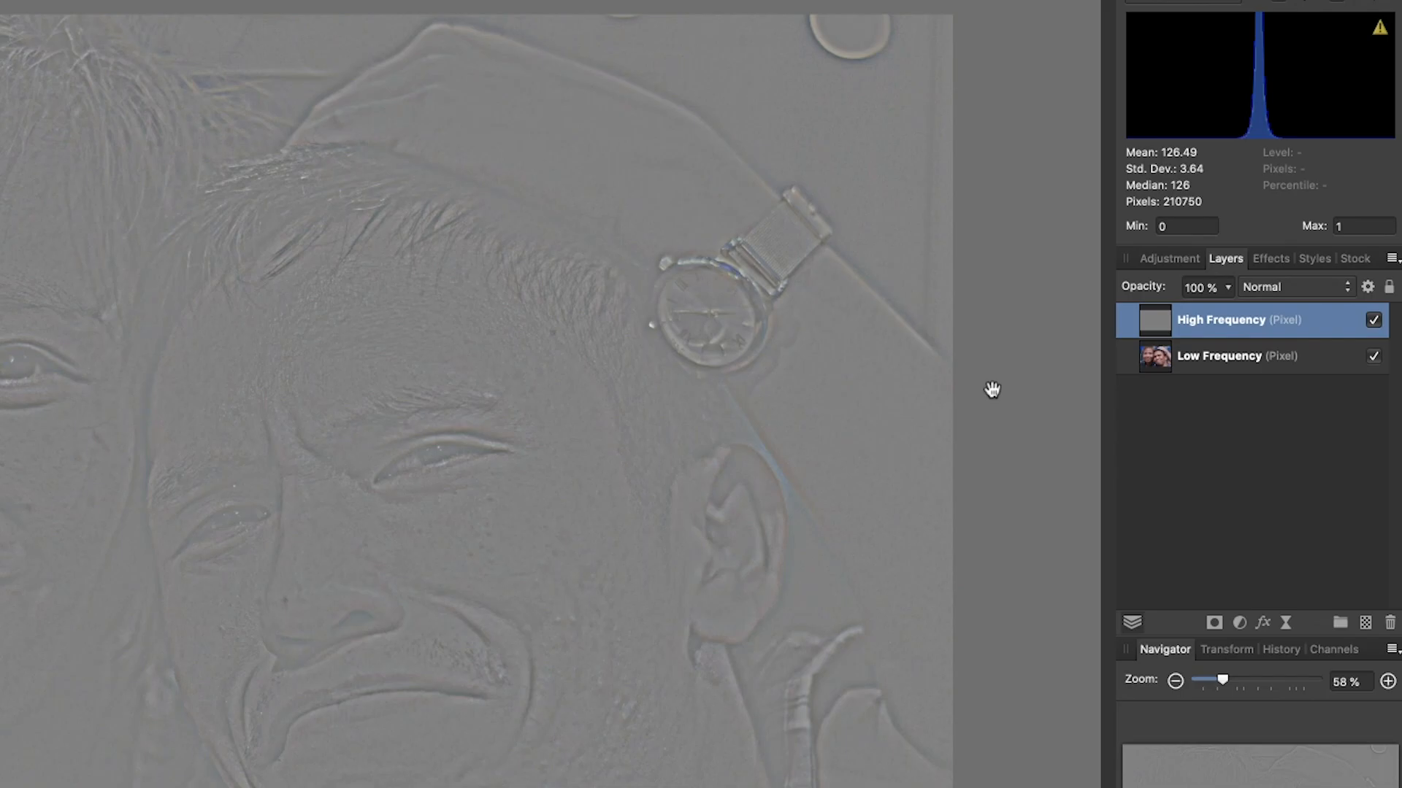
{"action": "left_click", "coordinate": [1285, 286]}
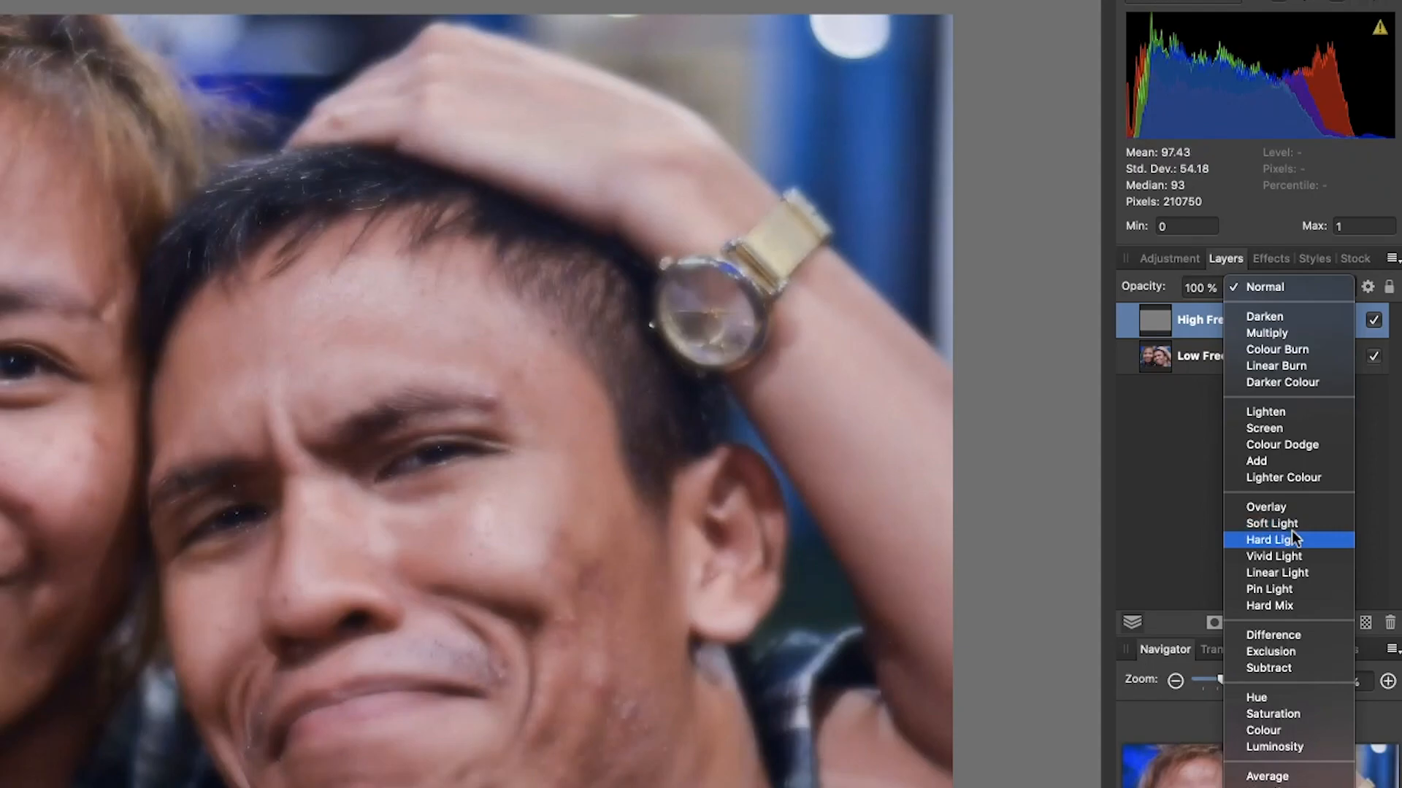
{"action": "left_click", "coordinate": [1286, 571]}
Step: Compare the two frequency layers by selecting each one and toggling the High Frequency layer's visibility off and on
{"action": "left_click", "coordinate": [1243, 363]}
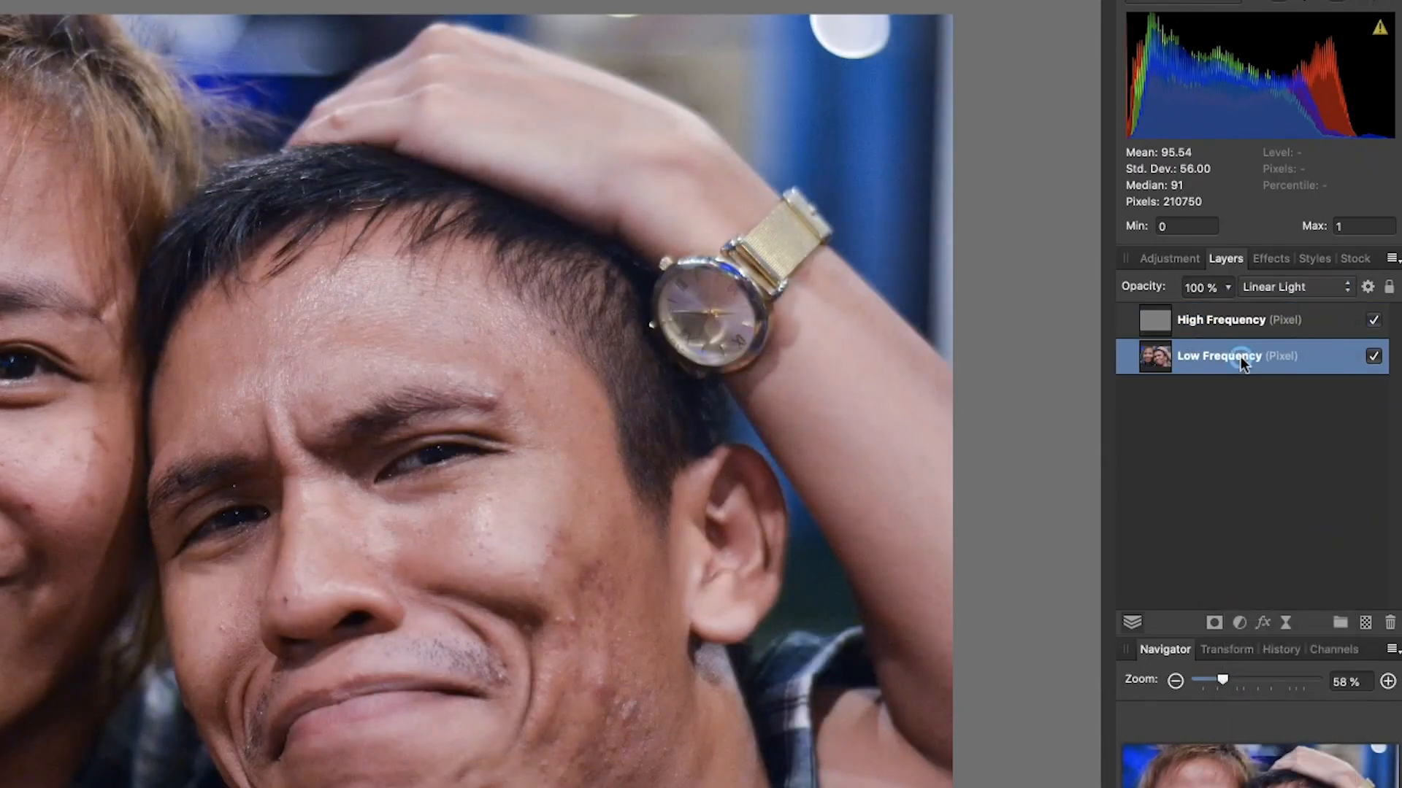
{"action": "left_click", "coordinate": [1374, 321]}
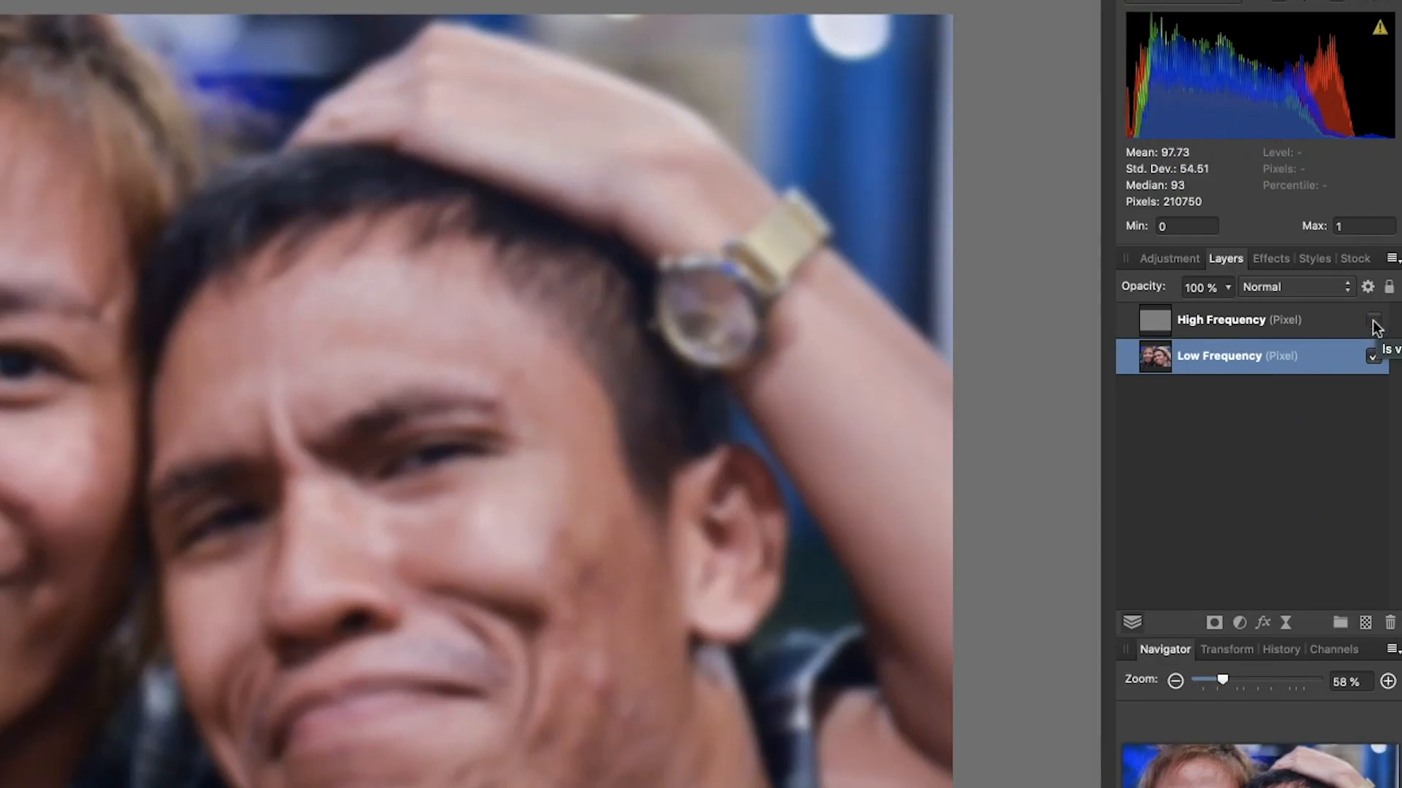
{"action": "left_click", "coordinate": [1373, 321]}
{"action": "left_click", "coordinate": [1232, 325]}
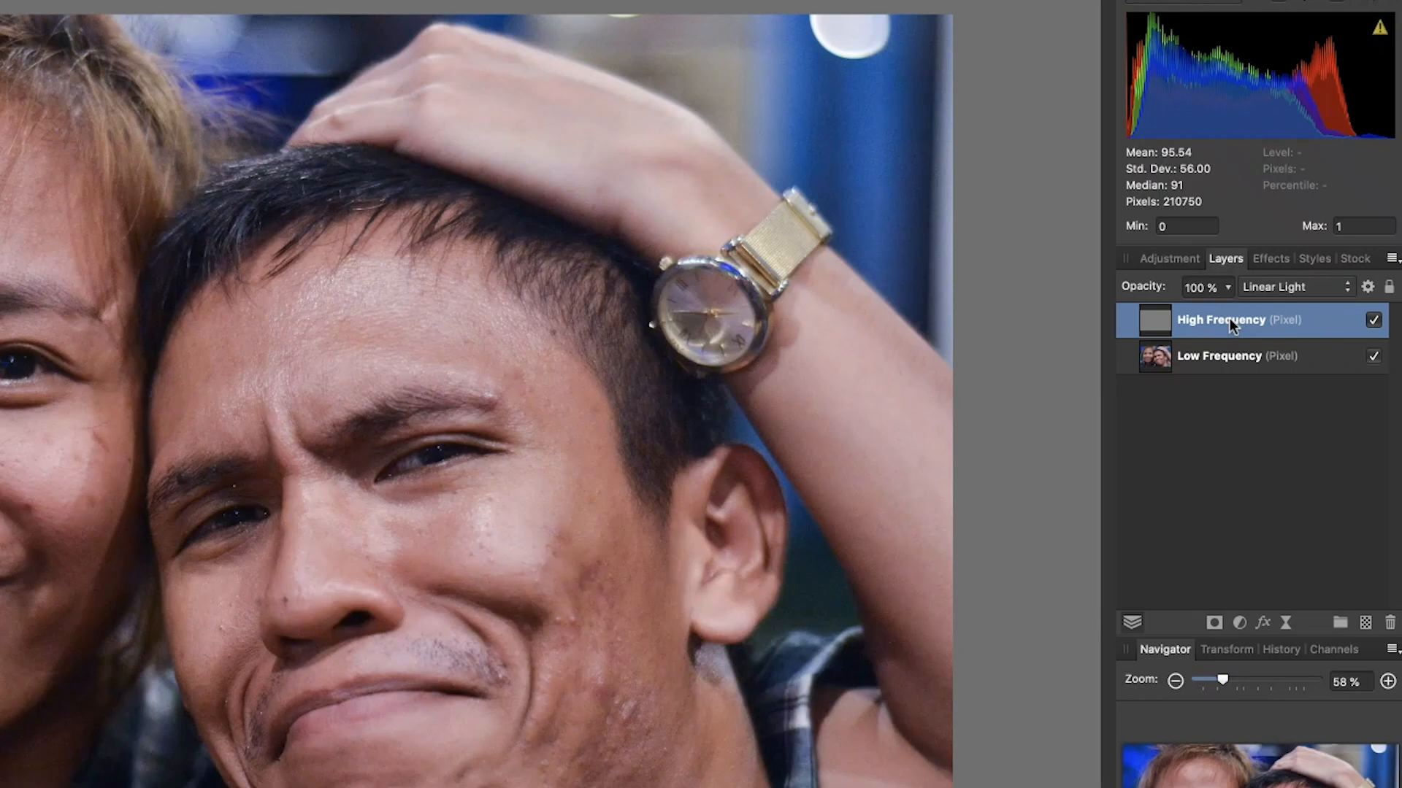
{"action": "left_click", "coordinate": [1373, 321]}
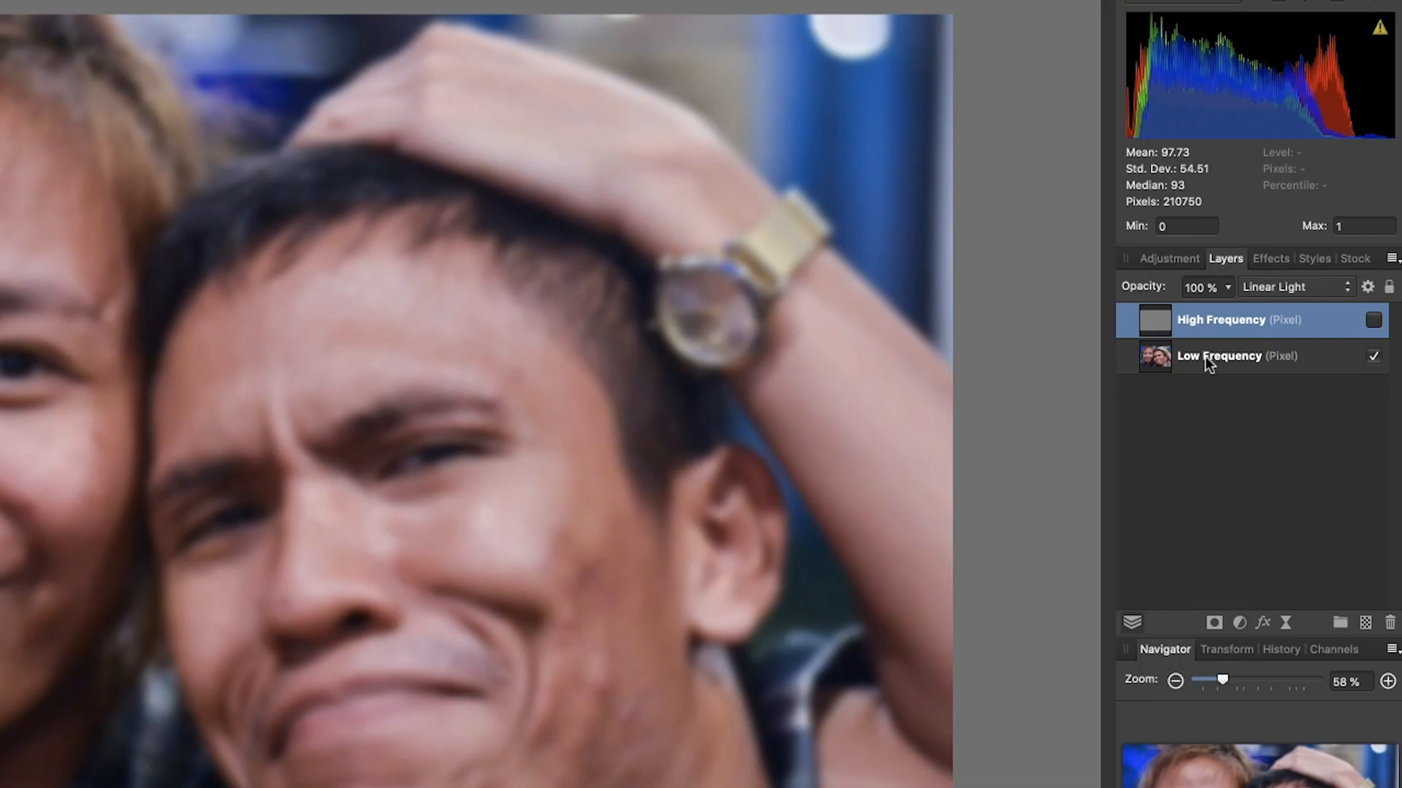
{"action": "left_click", "coordinate": [1374, 319]}
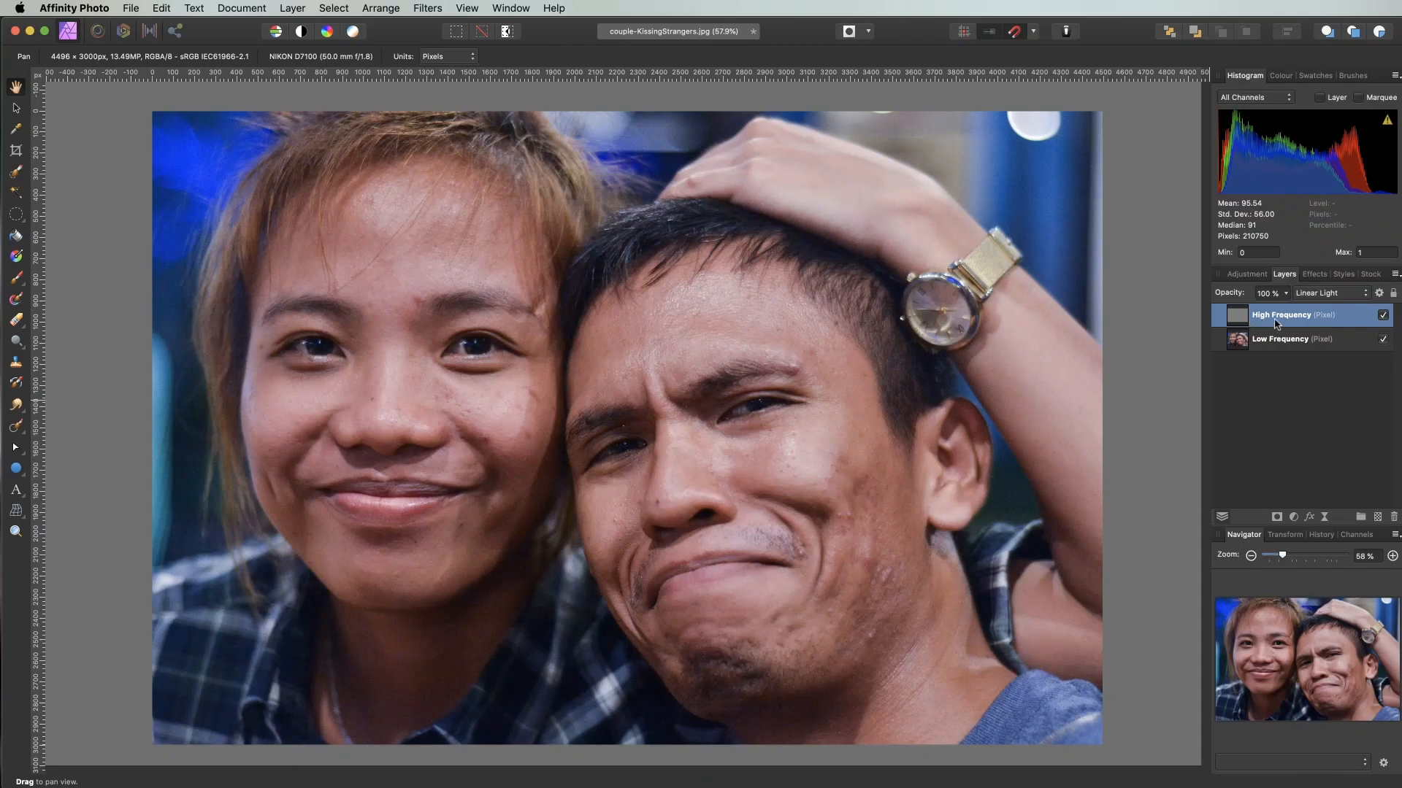
Step: Set the High Frequency layer's blend mode to Normal to expose the skin texture on the man's forehead
{"action": "left_click", "coordinate": [1314, 295]}
{"action": "left_click", "coordinate": [1305, 123]}
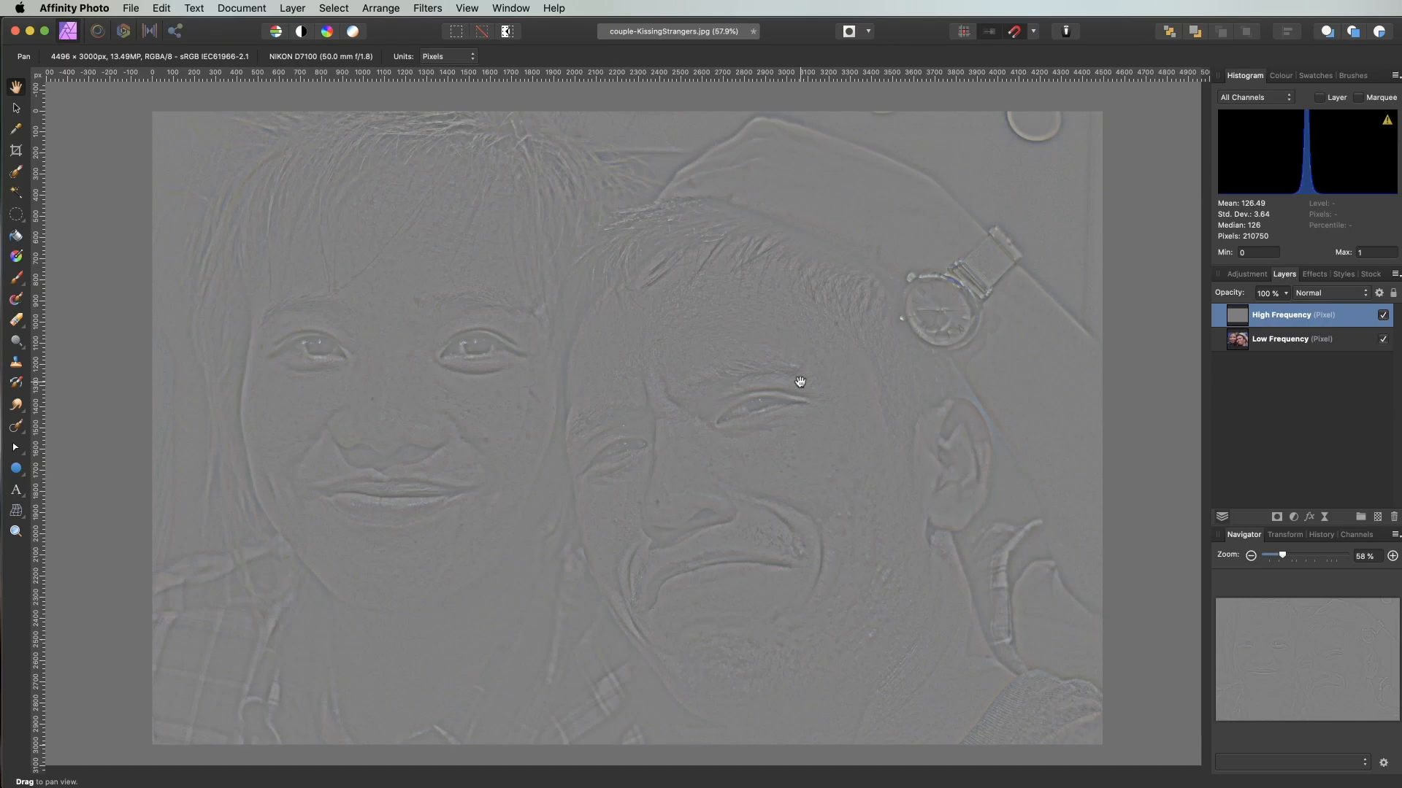
{"action": "left_click", "coordinate": [15, 530]}
{"action": "left_click_drag", "start_coordinate": [711, 309], "coordinate": [764, 322]}
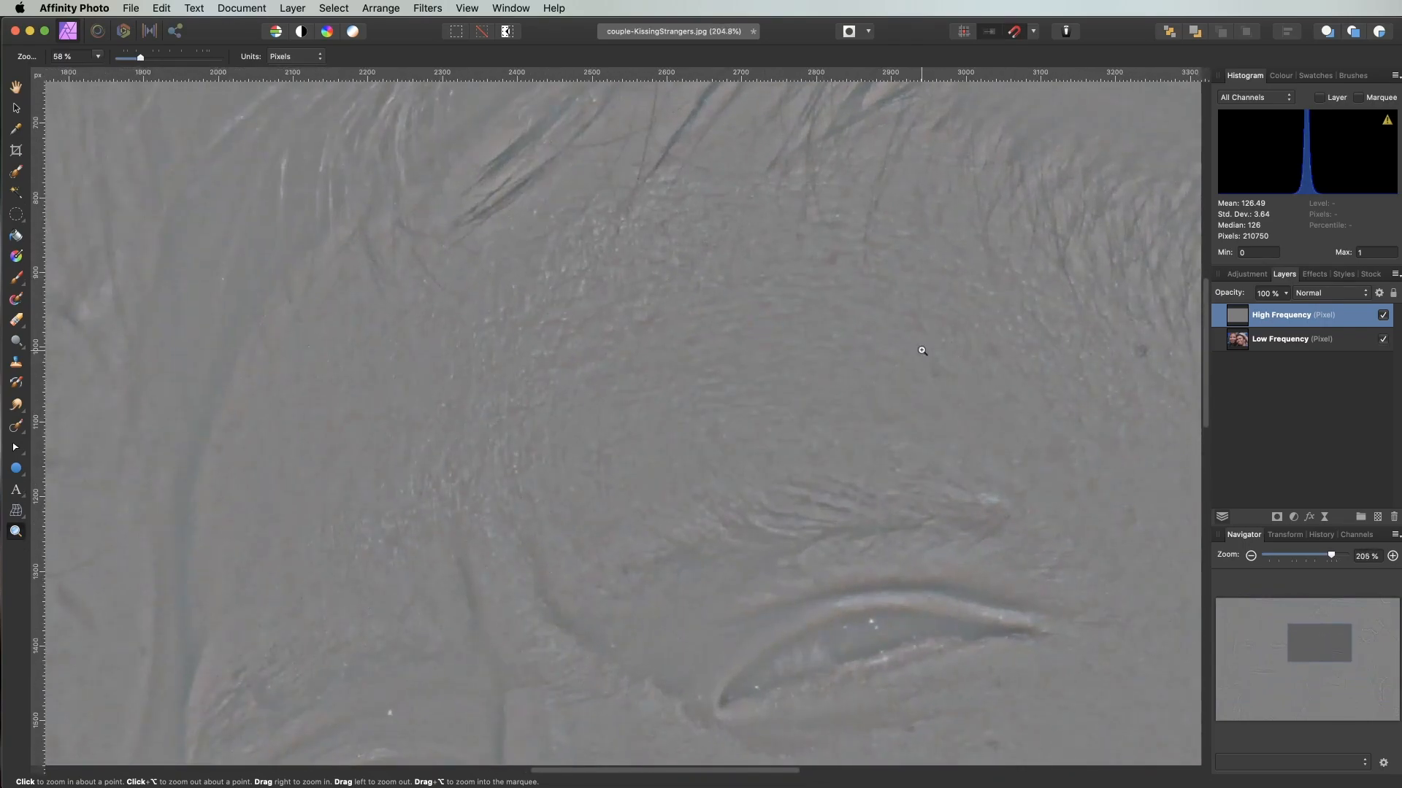
Step: Select the Paint Brush and set its greyscale colour to 50 for painting on the High Frequency layer
{"action": "left_click", "coordinate": [16, 280]}
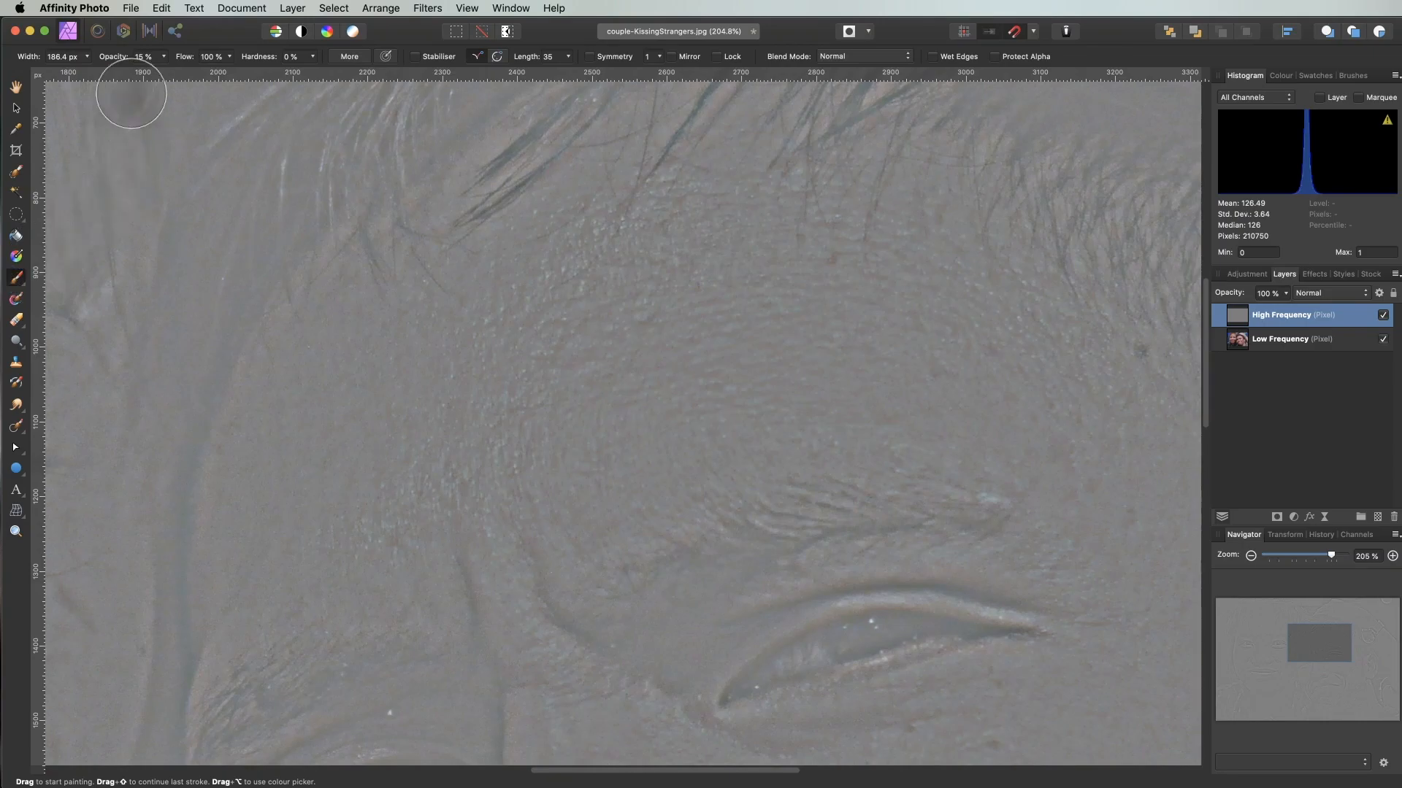
{"action": "left_click", "coordinate": [165, 59]}
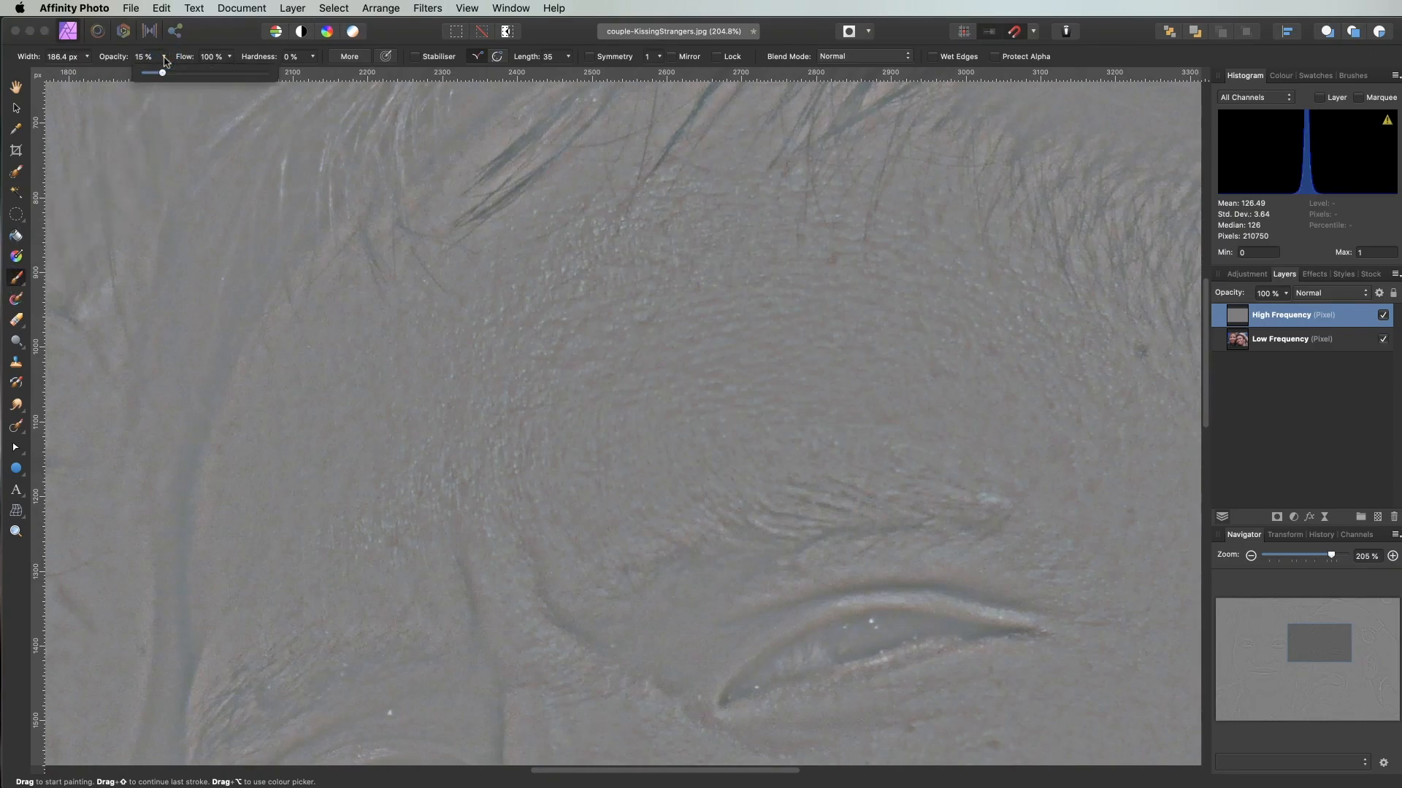
{"action": "left_click", "coordinate": [165, 59]}
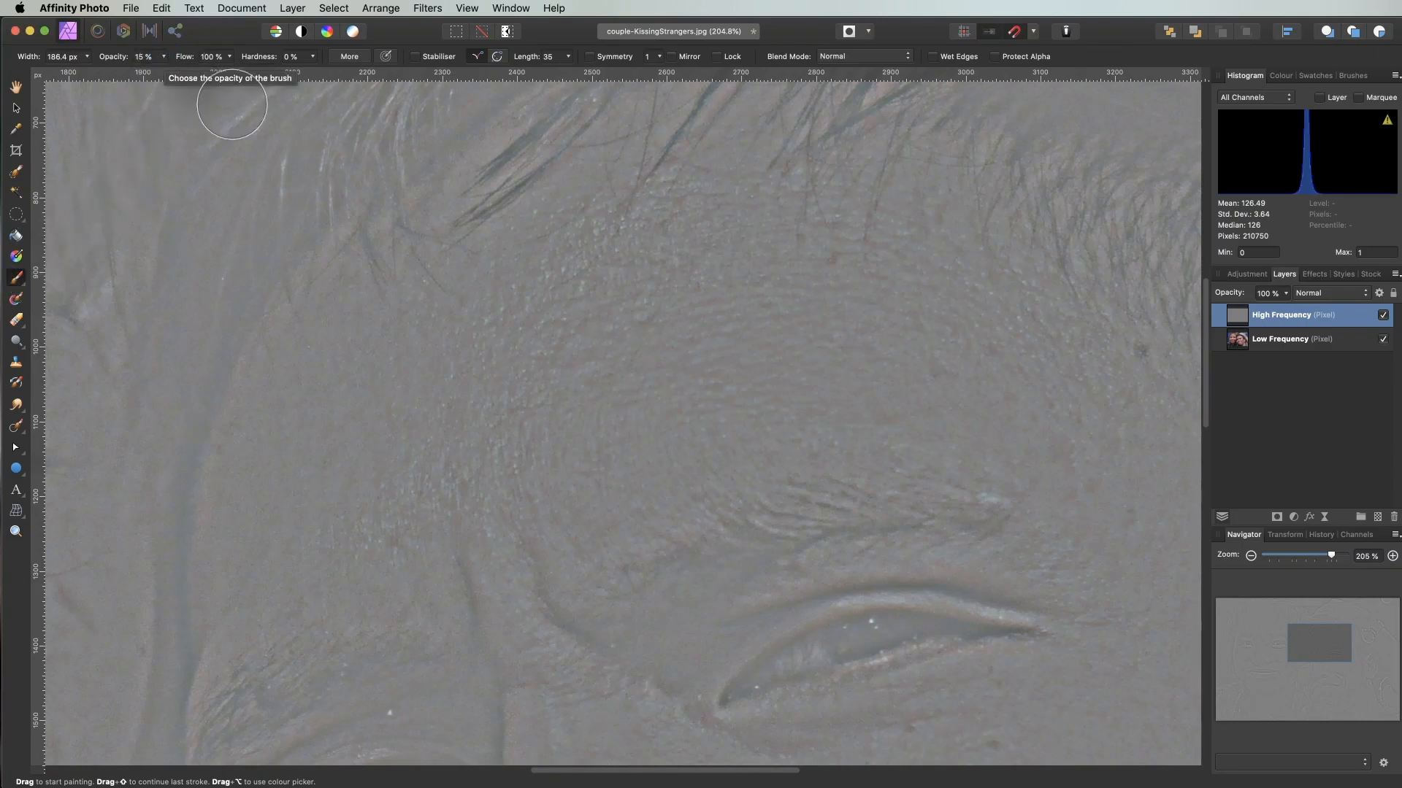
{"action": "left_click", "coordinate": [734, 365]}
{"action": "left_click", "coordinate": [810, 354]}
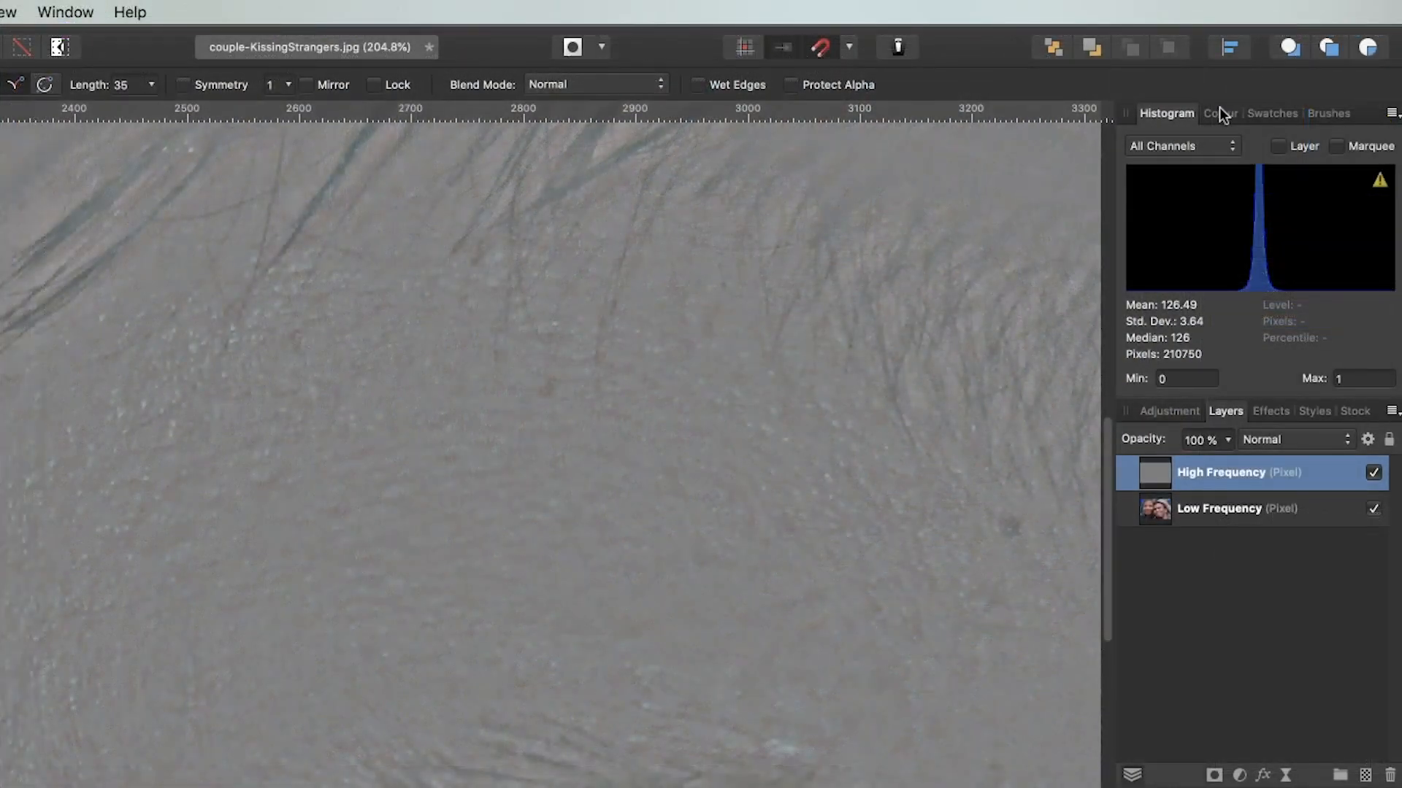
{"action": "left_click", "coordinate": [1219, 114]}
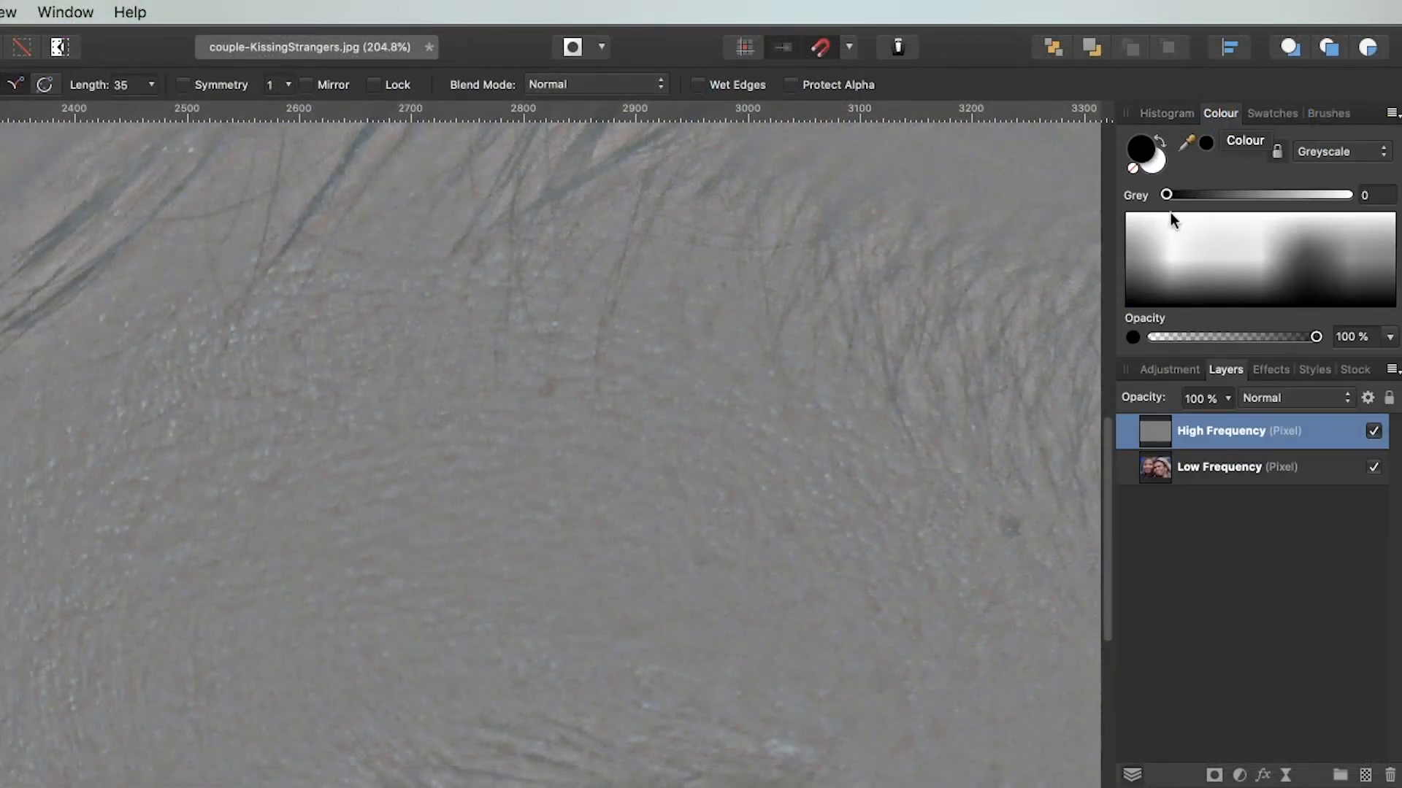
{"action": "left_click_drag", "start_coordinate": [1166, 195], "coordinate": [1256, 251]}
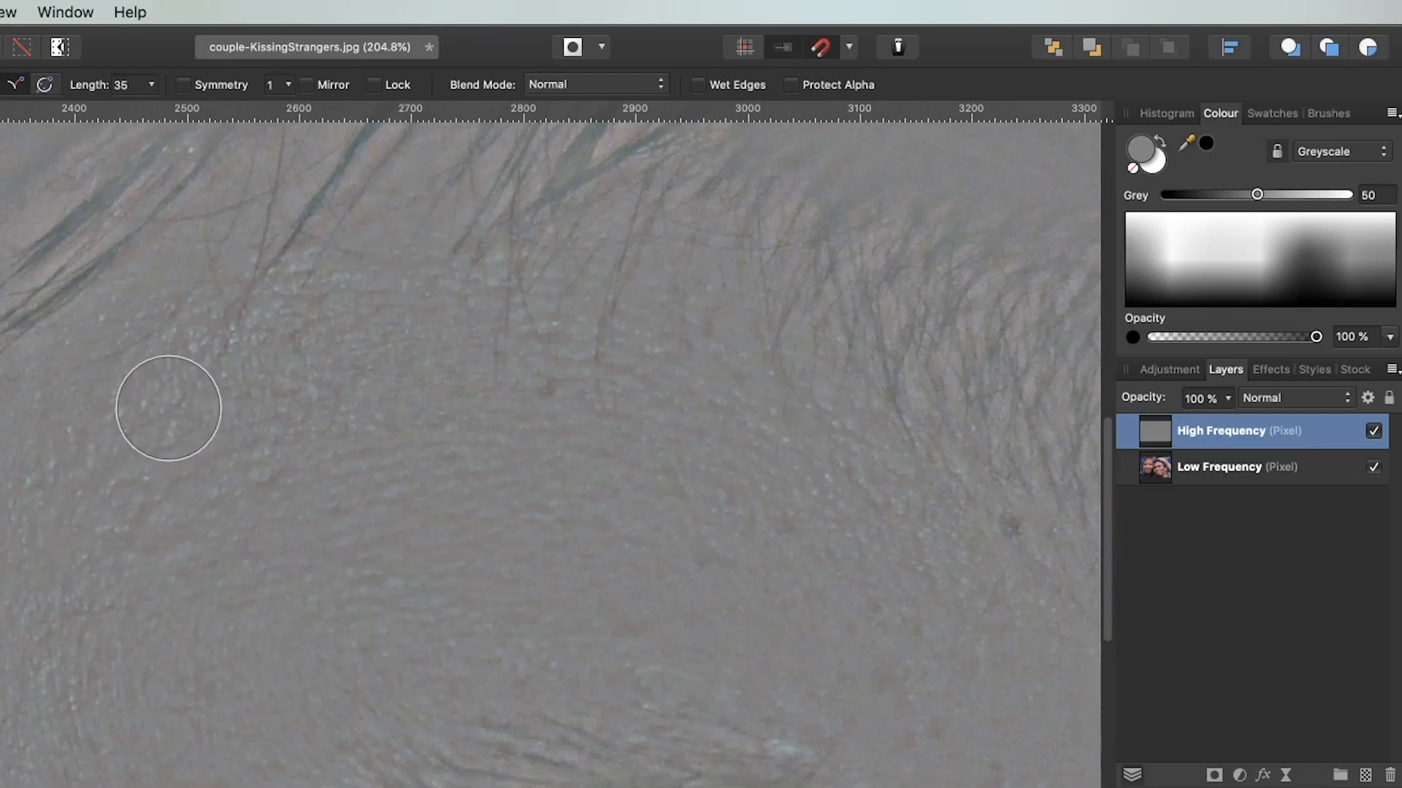
Step: Paint grey strokes over the bright skin texture of the man's forehead, just below the hairline
{"action": "mouse_move", "coordinate": [169, 394]}
{"action": "left_mouse_down"}
{"action": "mouse_move", "coordinate": [103, 480]}
{"action": "mouse_move", "coordinate": [159, 410]}
{"action": "left_mouse_up"}
{"action": "mouse_move", "coordinate": [152, 415]}
{"action": "left_mouse_down"}
{"action": "mouse_move", "coordinate": [174, 401]}
{"action": "mouse_move", "coordinate": [139, 424]}
{"action": "left_mouse_up"}
{"action": "mouse_move", "coordinate": [191, 360]}
{"action": "left_mouse_down"}
{"action": "mouse_move", "coordinate": [122, 435]}
{"action": "mouse_move", "coordinate": [190, 354]}
{"action": "mouse_move", "coordinate": [159, 374]}
{"action": "left_mouse_up"}
{"action": "mouse_move", "coordinate": [154, 379]}
{"action": "left_mouse_down"}
{"action": "mouse_move", "coordinate": [81, 435]}
{"action": "mouse_move", "coordinate": [200, 368]}
{"action": "mouse_move", "coordinate": [221, 391]}
{"action": "left_mouse_up"}
{"action": "left_click_drag", "start_coordinate": [222, 391], "coordinate": [150, 451]}
{"action": "left_click_drag", "start_coordinate": [103, 407], "coordinate": [57, 432]}
{"action": "left_click_drag", "start_coordinate": [63, 407], "coordinate": [46, 435]}
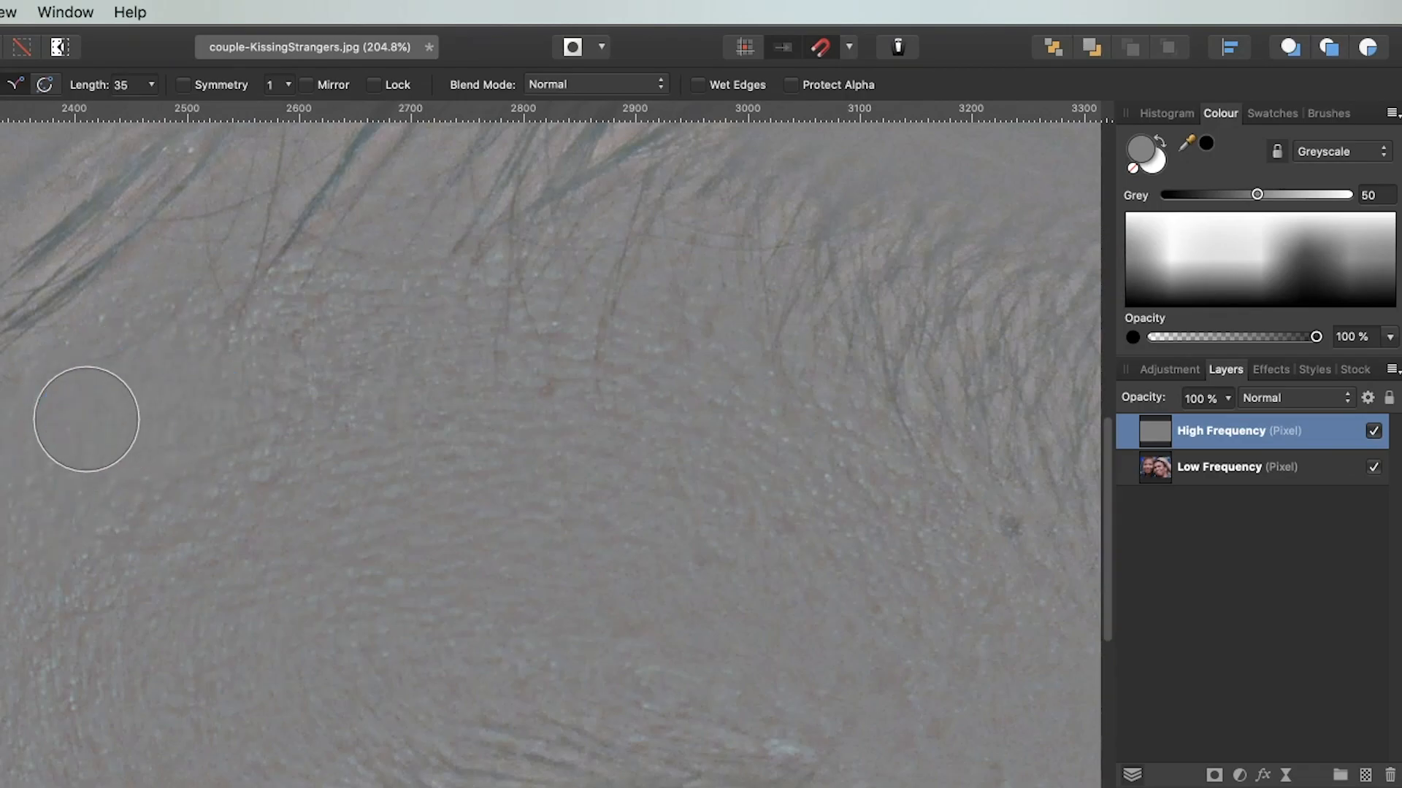
Step: Switch the High Frequency layer back to Linear Light and paint grey over the shiny specks across the man's forehead
{"action": "left_click", "coordinate": [1304, 396]}
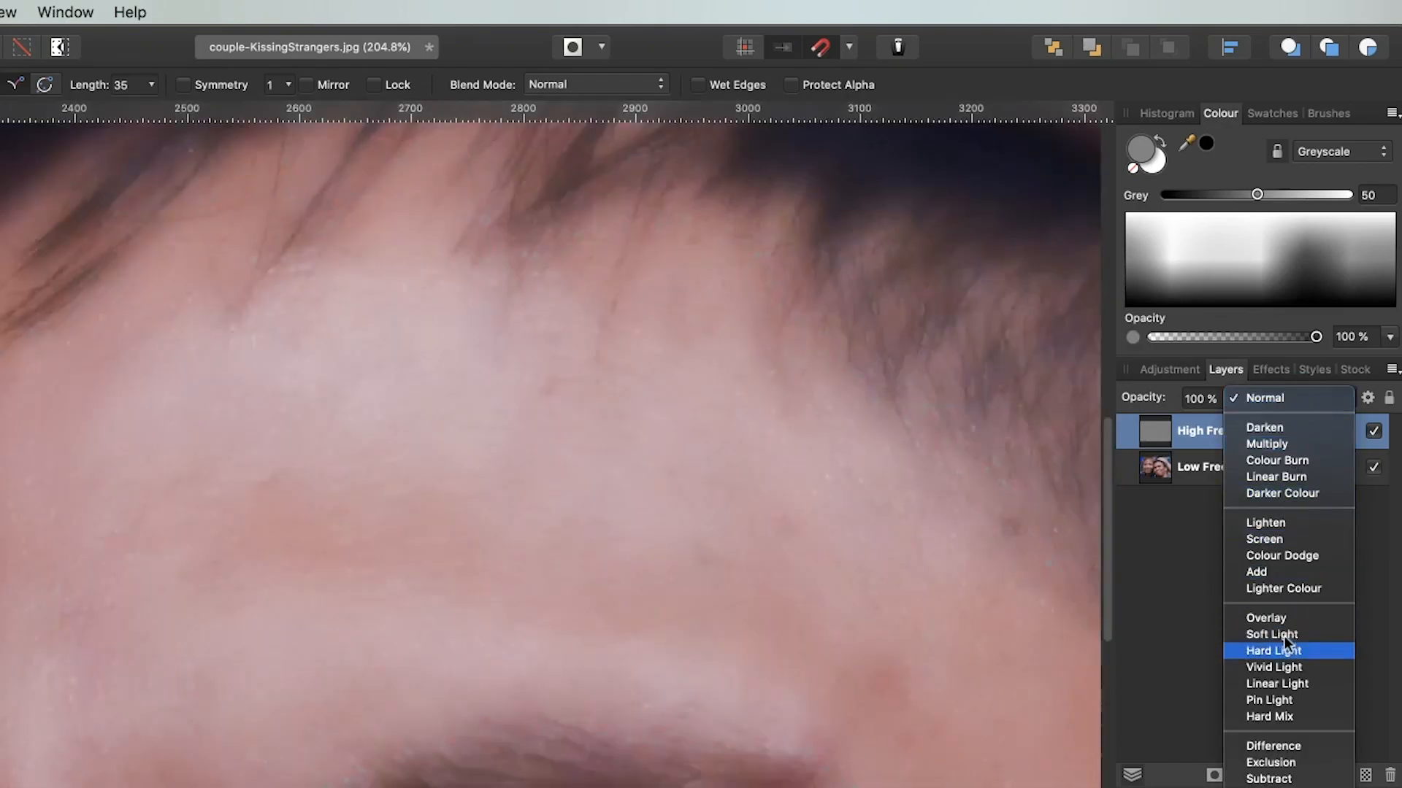
{"action": "left_click", "coordinate": [1274, 683]}
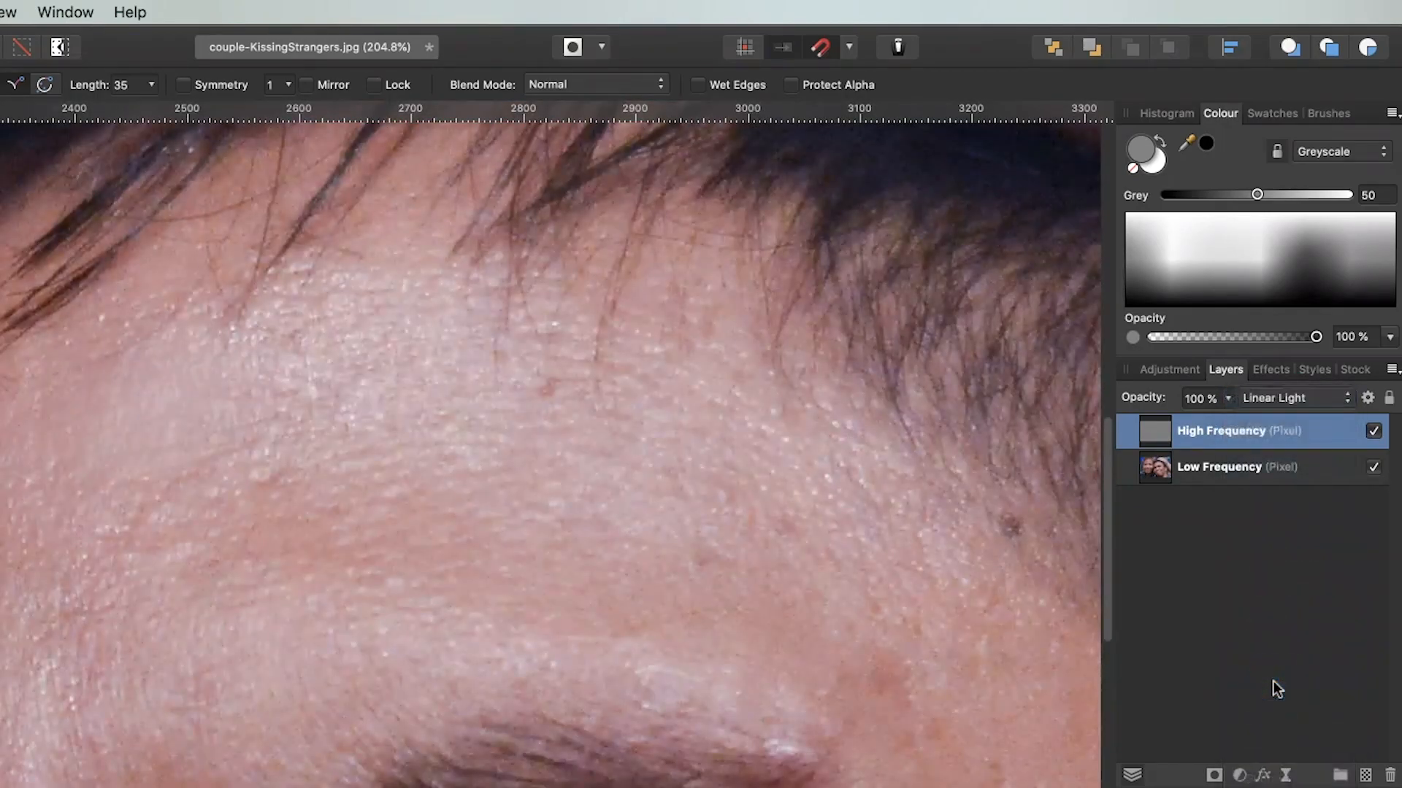
{"action": "left_click", "coordinate": [319, 353]}
{"action": "left_click", "coordinate": [304, 370]}
{"action": "left_click", "coordinate": [361, 363]}
{"action": "left_click", "coordinate": [362, 410]}
{"action": "left_click", "coordinate": [285, 447]}
{"action": "left_click", "coordinate": [233, 442]}
{"action": "left_click", "coordinate": [250, 463]}
{"action": "left_click", "coordinate": [207, 473]}
{"action": "left_click", "coordinate": [153, 467]}
{"action": "left_click", "coordinate": [132, 495]}
{"action": "left_click", "coordinate": [63, 447]}
{"action": "left_click", "coordinate": [46, 420]}
{"action": "left_click", "coordinate": [59, 530]}
{"action": "left_click", "coordinate": [138, 508]}
{"action": "left_click", "coordinate": [228, 422]}
{"action": "left_click", "coordinate": [166, 328]}
{"action": "left_click", "coordinate": [123, 296]}
{"action": "left_click", "coordinate": [231, 292]}
{"action": "left_click", "coordinate": [344, 335]}
{"action": "left_click", "coordinate": [368, 420]}
{"action": "left_click", "coordinate": [377, 437]}
{"action": "left_click", "coordinate": [344, 423]}
{"action": "left_click", "coordinate": [243, 519]}
{"action": "left_click", "coordinate": [231, 567]}
{"action": "left_click", "coordinate": [195, 581]}
{"action": "left_click", "coordinate": [136, 578]}
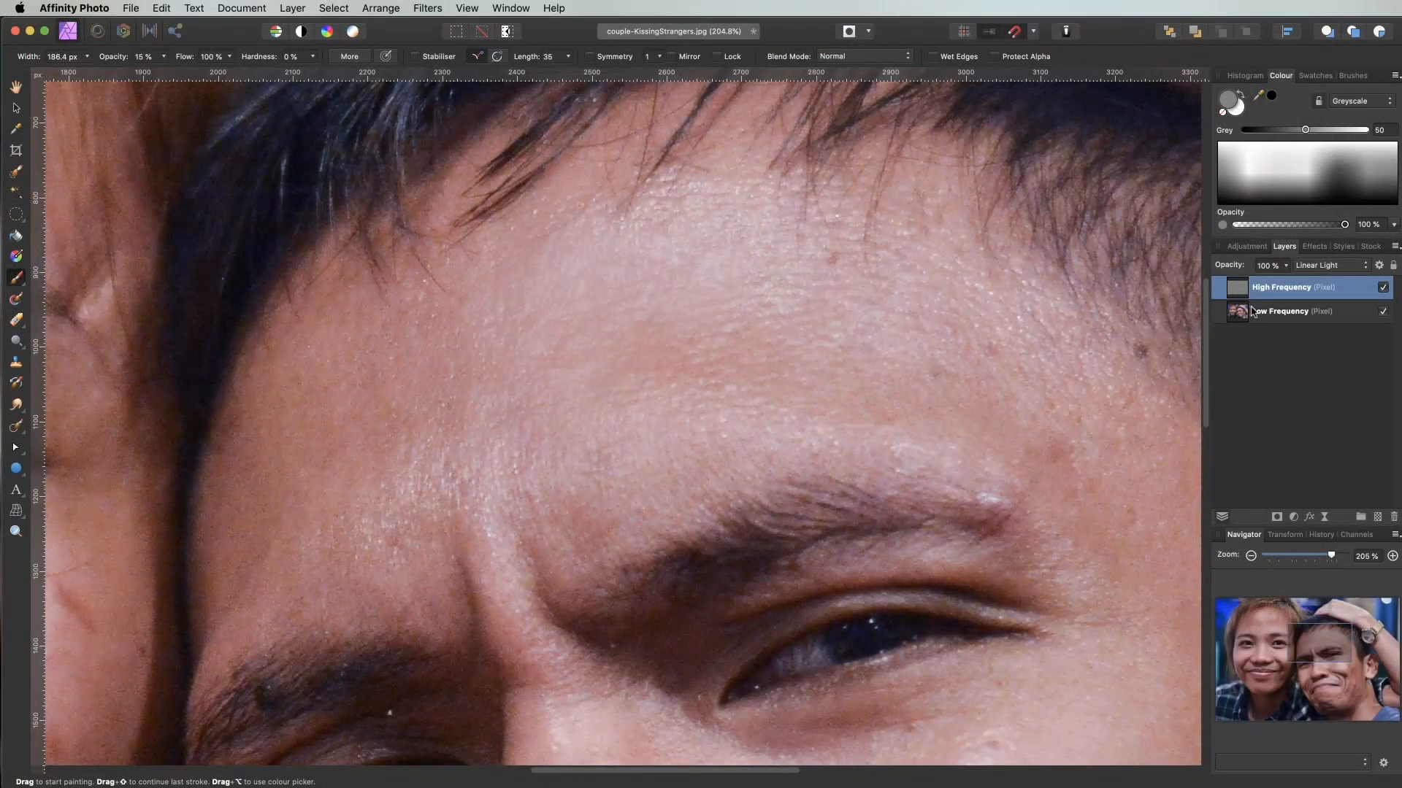
Step: Select the Clone Brush and sample forehead skin with the High Frequency layer set to Normal, before restoring Linear Light
{"action": "left_click", "coordinate": [16, 363]}
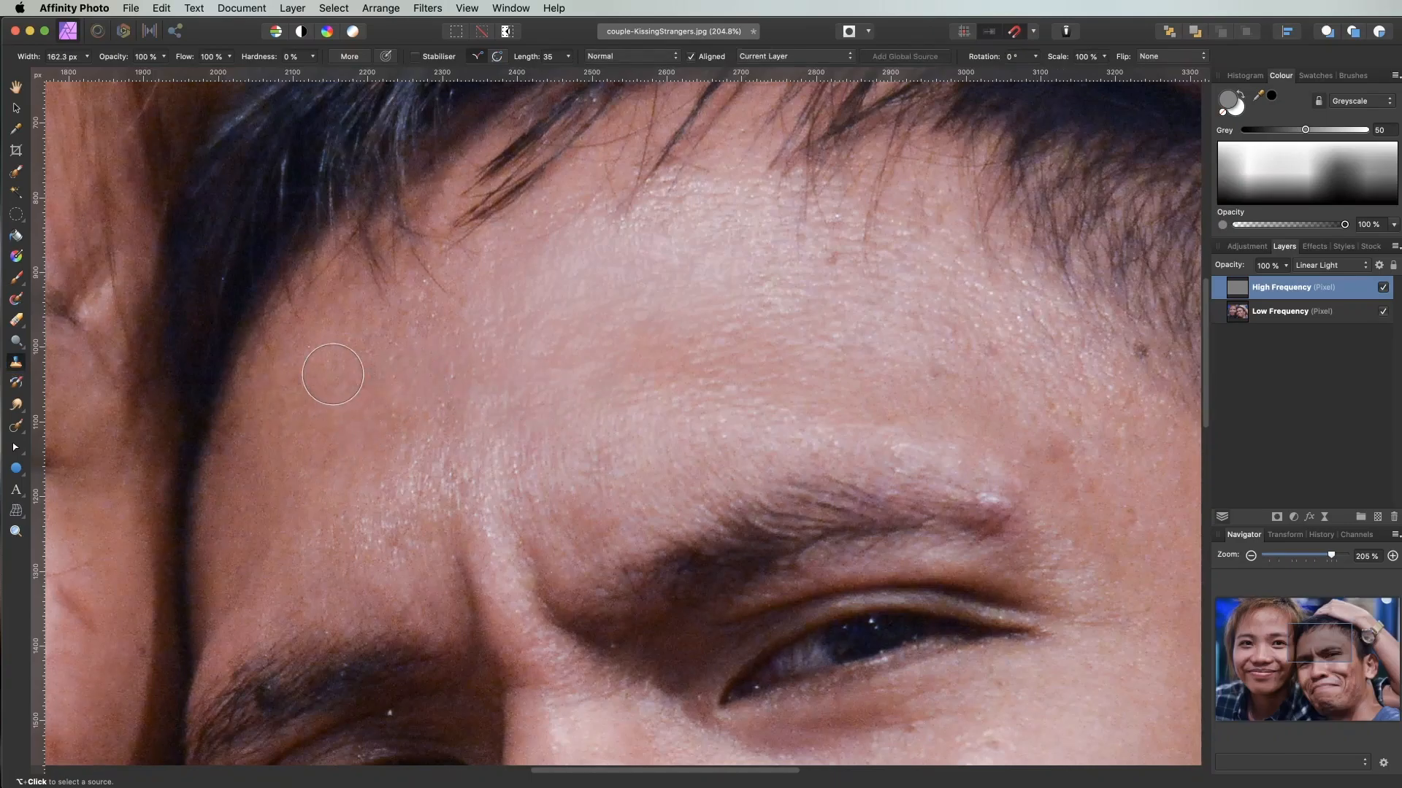
{"action": "left_click", "coordinate": [1330, 265]}
{"action": "left_click", "coordinate": [1329, 79]}
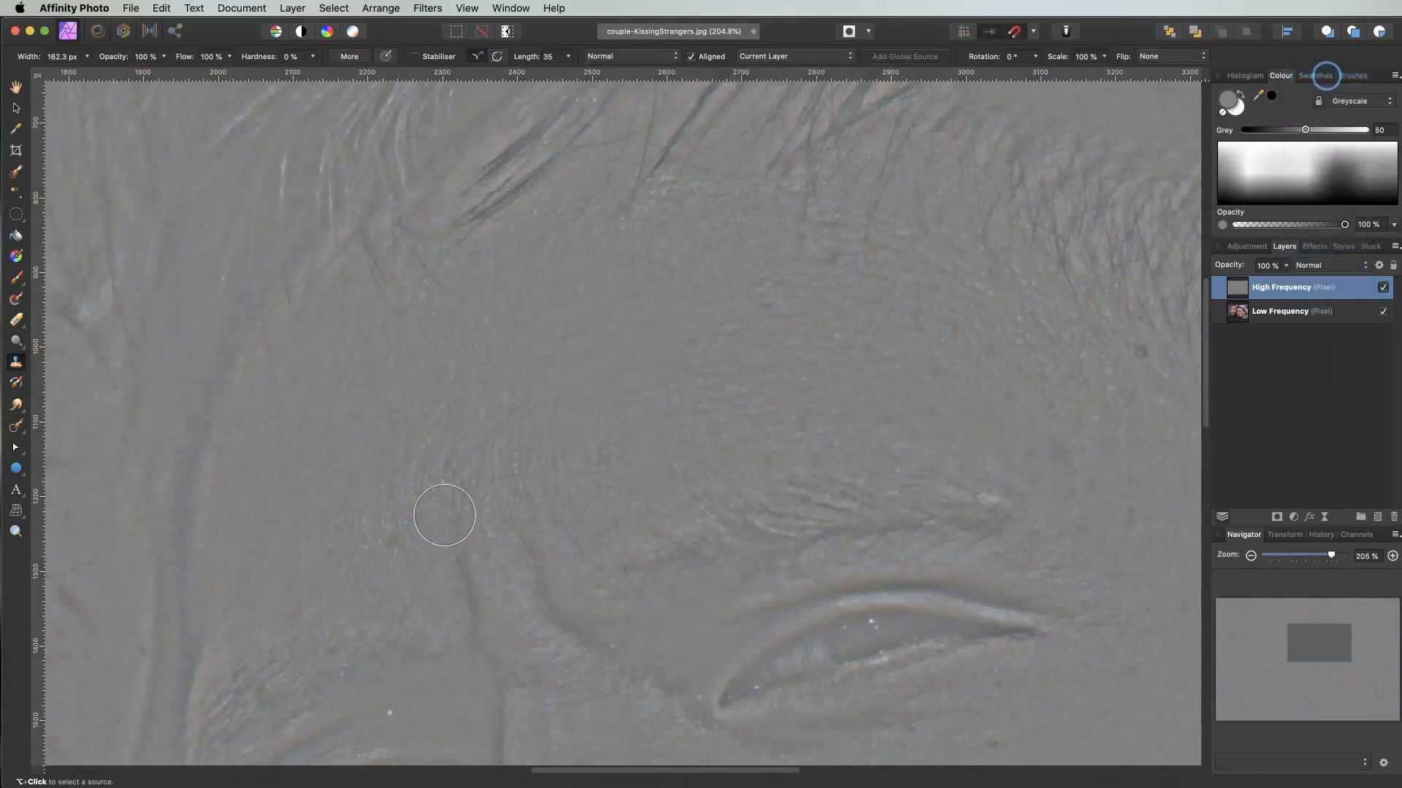
{"action": "left_click", "coordinate": [334, 444], "text": "alt"}
{"action": "left_click", "coordinate": [1325, 265]}
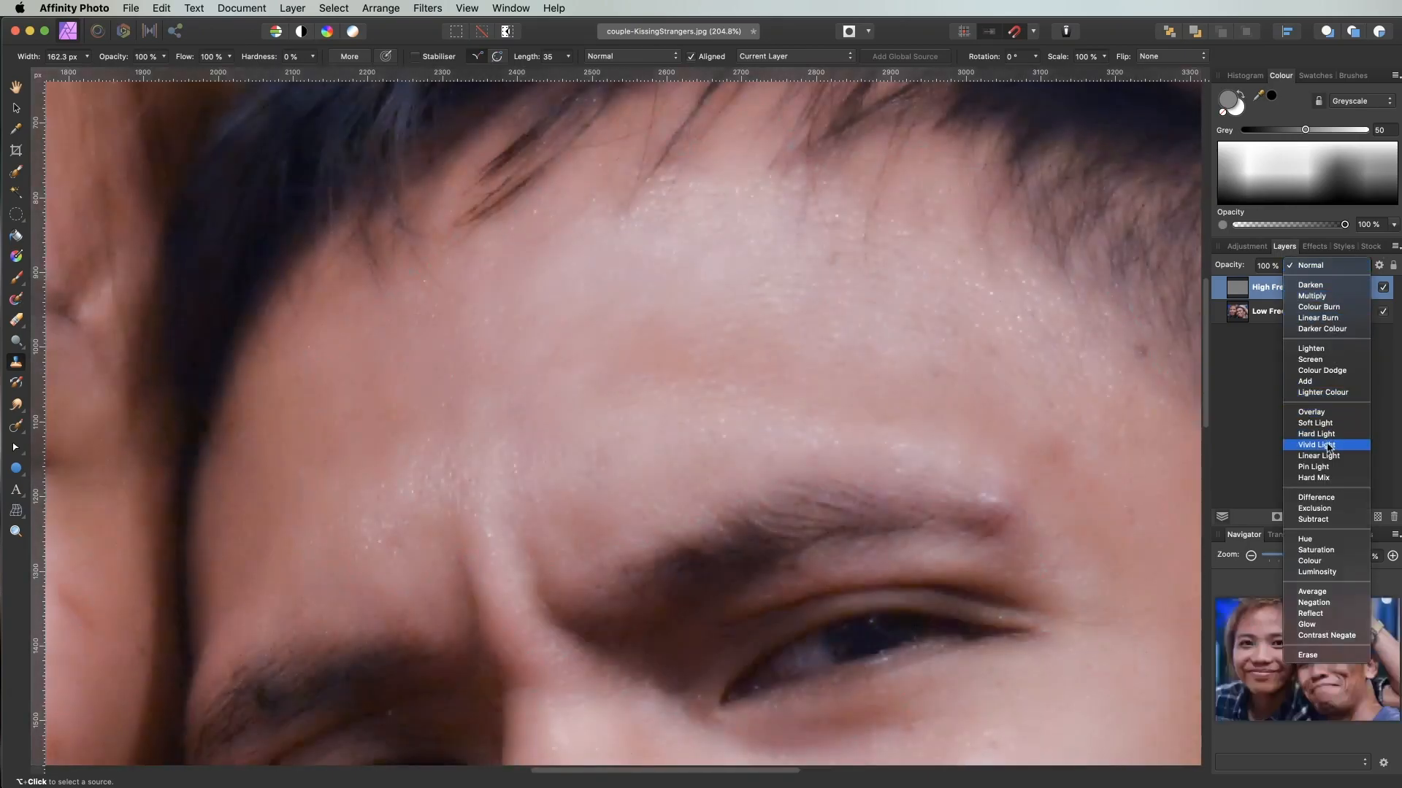
{"action": "left_click", "coordinate": [1325, 456]}
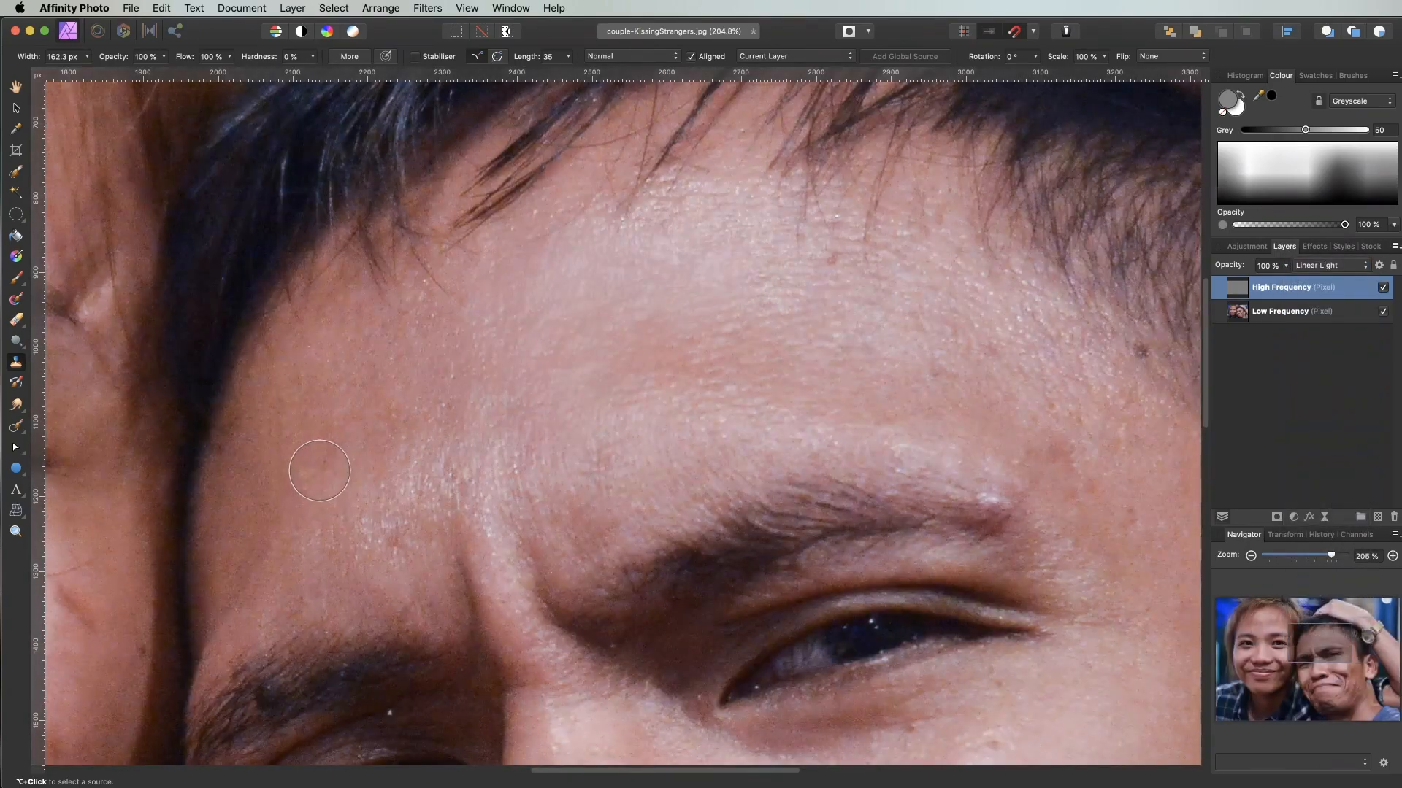
Step: Sample smooth skin near the side of the man's forehead and clone it over the shiny texture above his inner eyebrow
{"action": "left_click", "coordinate": [300, 443], "text": "alt"}
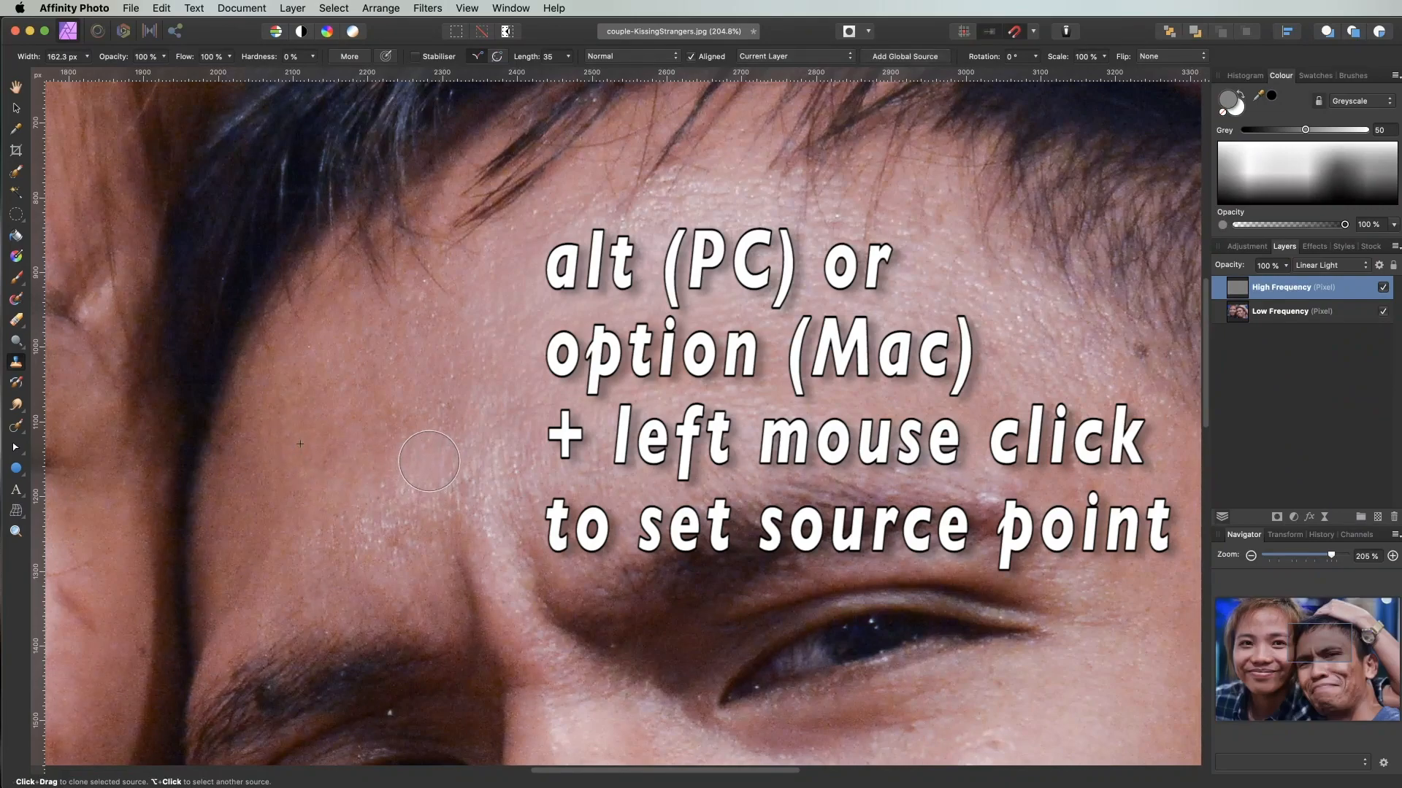
{"action": "left_click_drag", "start_coordinate": [418, 487], "coordinate": [367, 522]}
{"action": "left_click_drag", "start_coordinate": [363, 525], "coordinate": [390, 504]}
{"action": "mouse_move", "coordinate": [430, 414]}
{"action": "left_mouse_down"}
{"action": "mouse_move", "coordinate": [417, 369]}
{"action": "mouse_move", "coordinate": [392, 401]}
{"action": "mouse_move", "coordinate": [480, 378]}
{"action": "mouse_move", "coordinate": [465, 434]}
{"action": "left_mouse_up"}
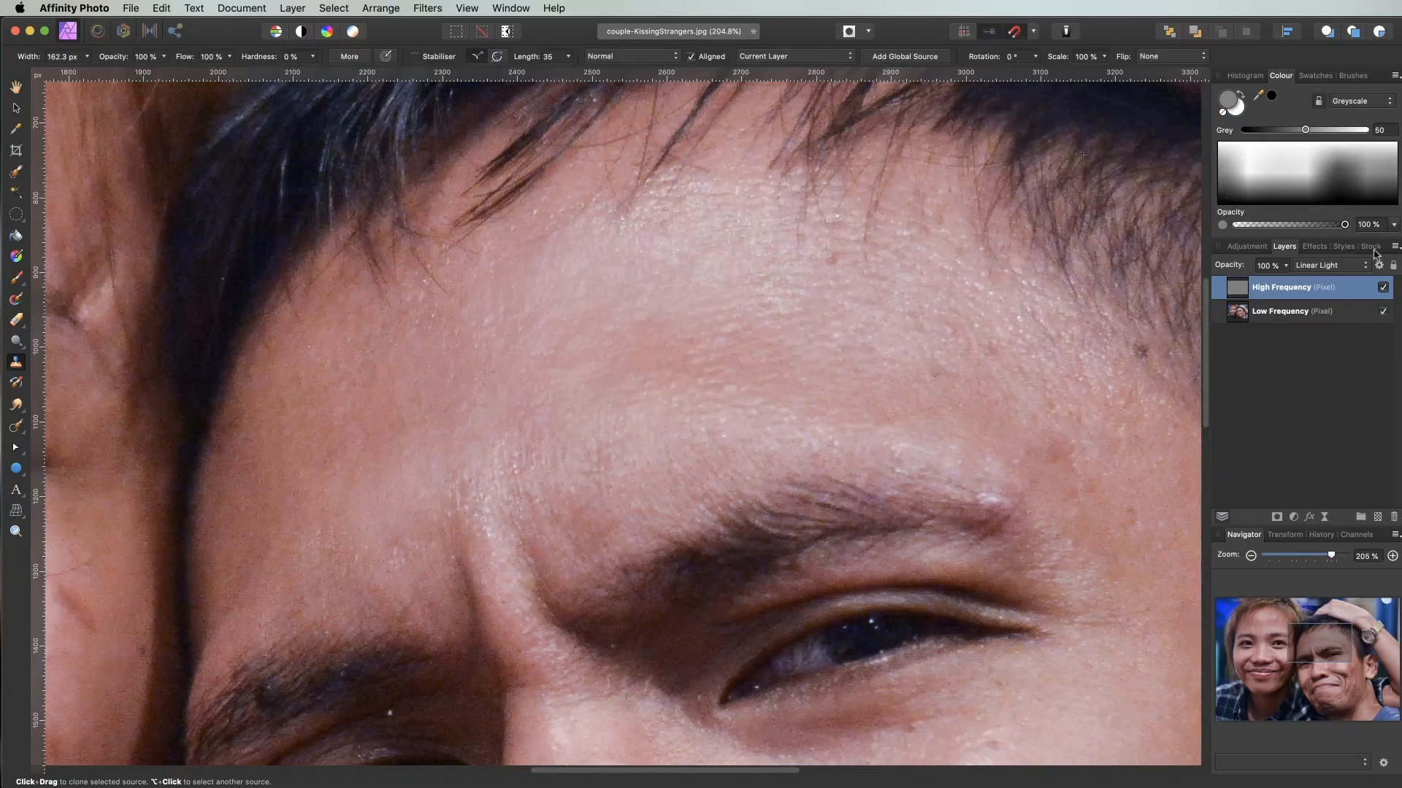
Step: Set the High Frequency layer to Normal to inspect the forehead texture, and switch it back to Linear Light
{"action": "left_click", "coordinate": [1338, 265]}
{"action": "left_click", "coordinate": [1314, 74]}
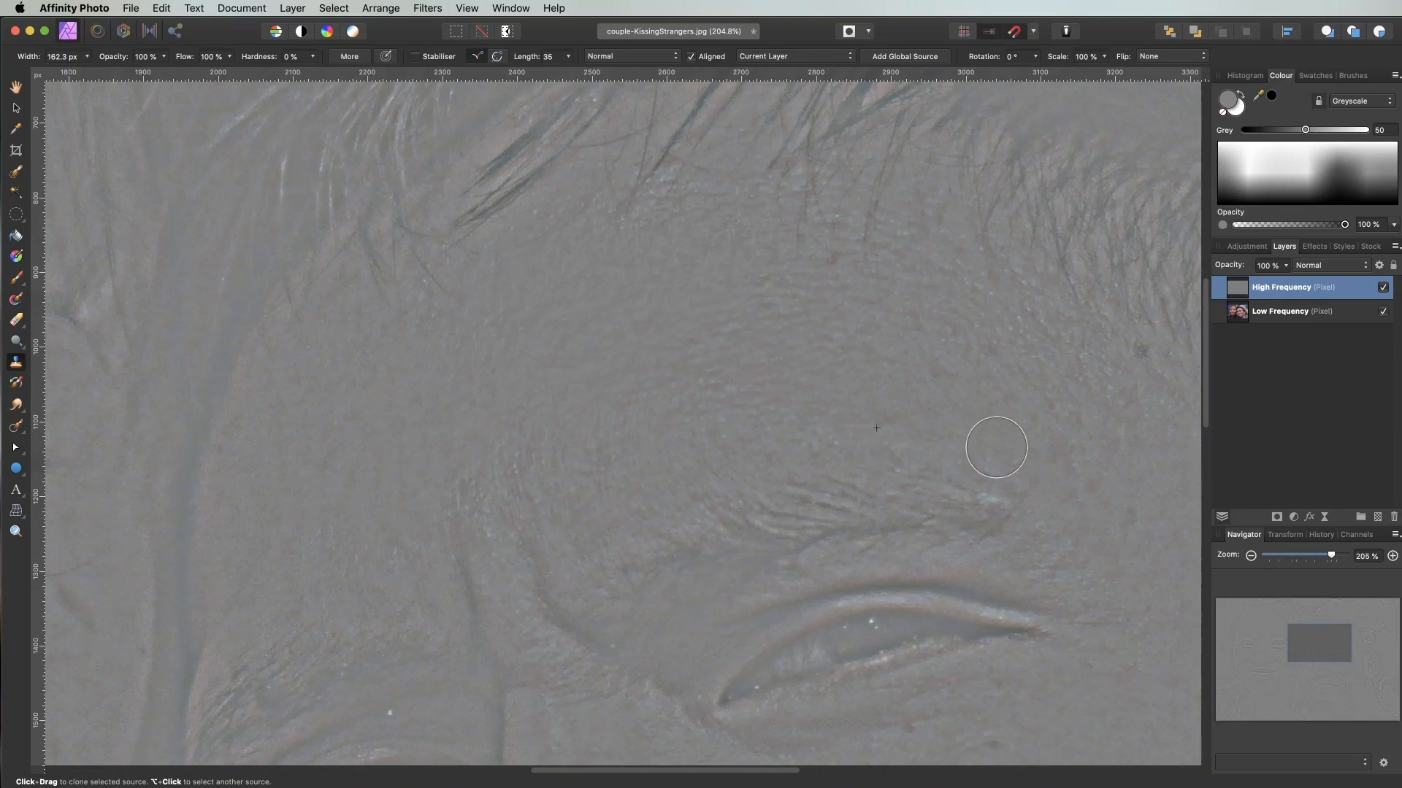
{"action": "left_click", "coordinate": [1330, 266]}
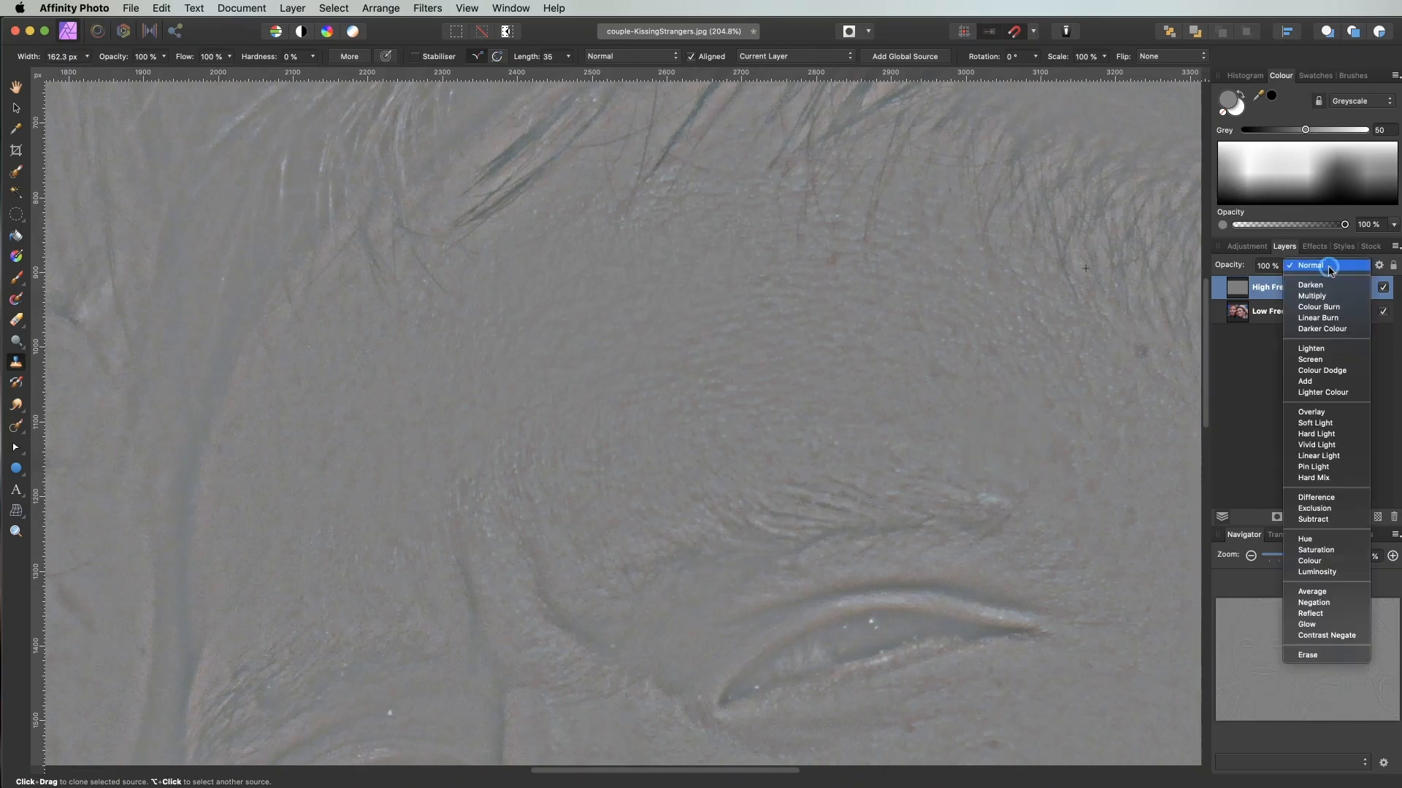
{"action": "left_click", "coordinate": [1318, 455]}
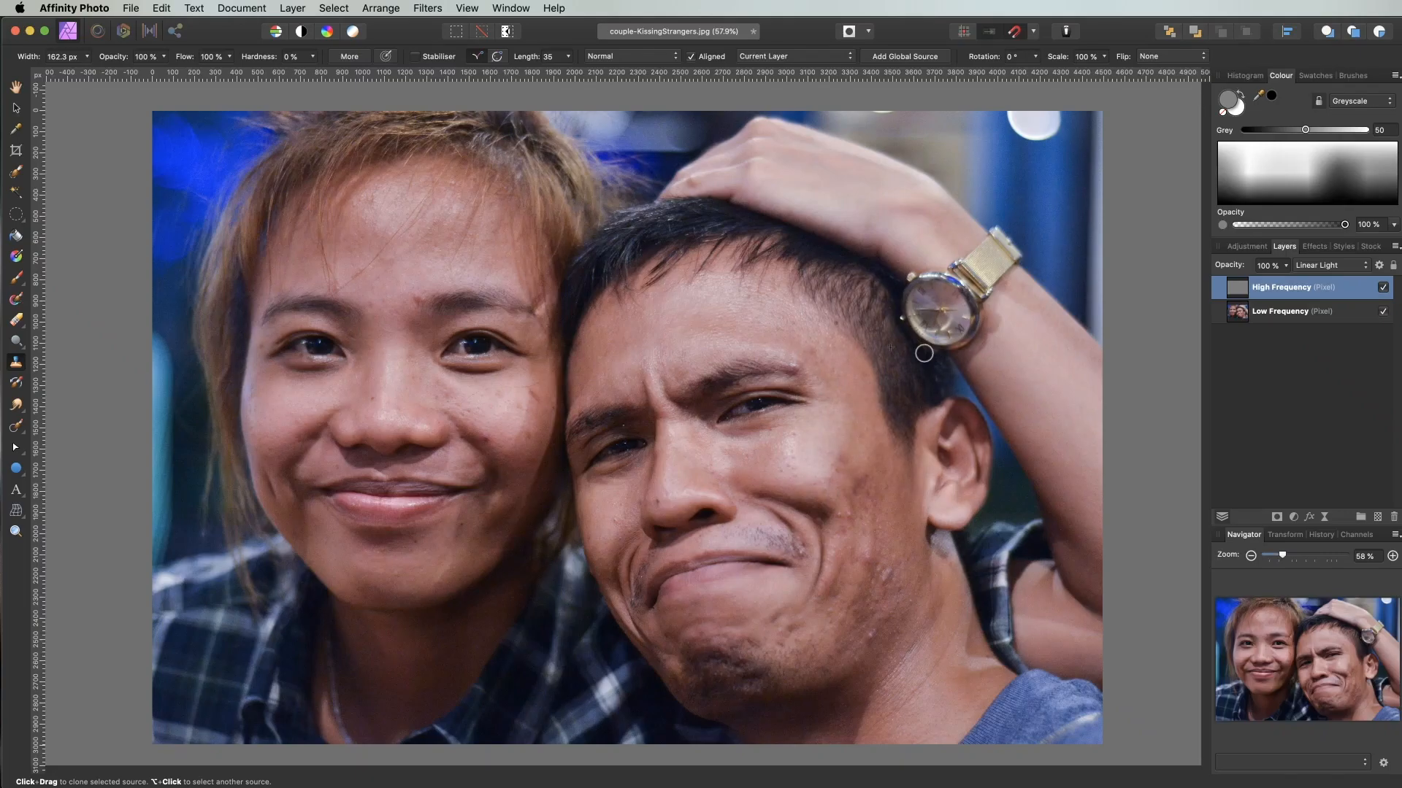
Step: Roll the document's history back to the original photo with only the Background layer
{"action": "left_click", "coordinate": [1322, 535]}
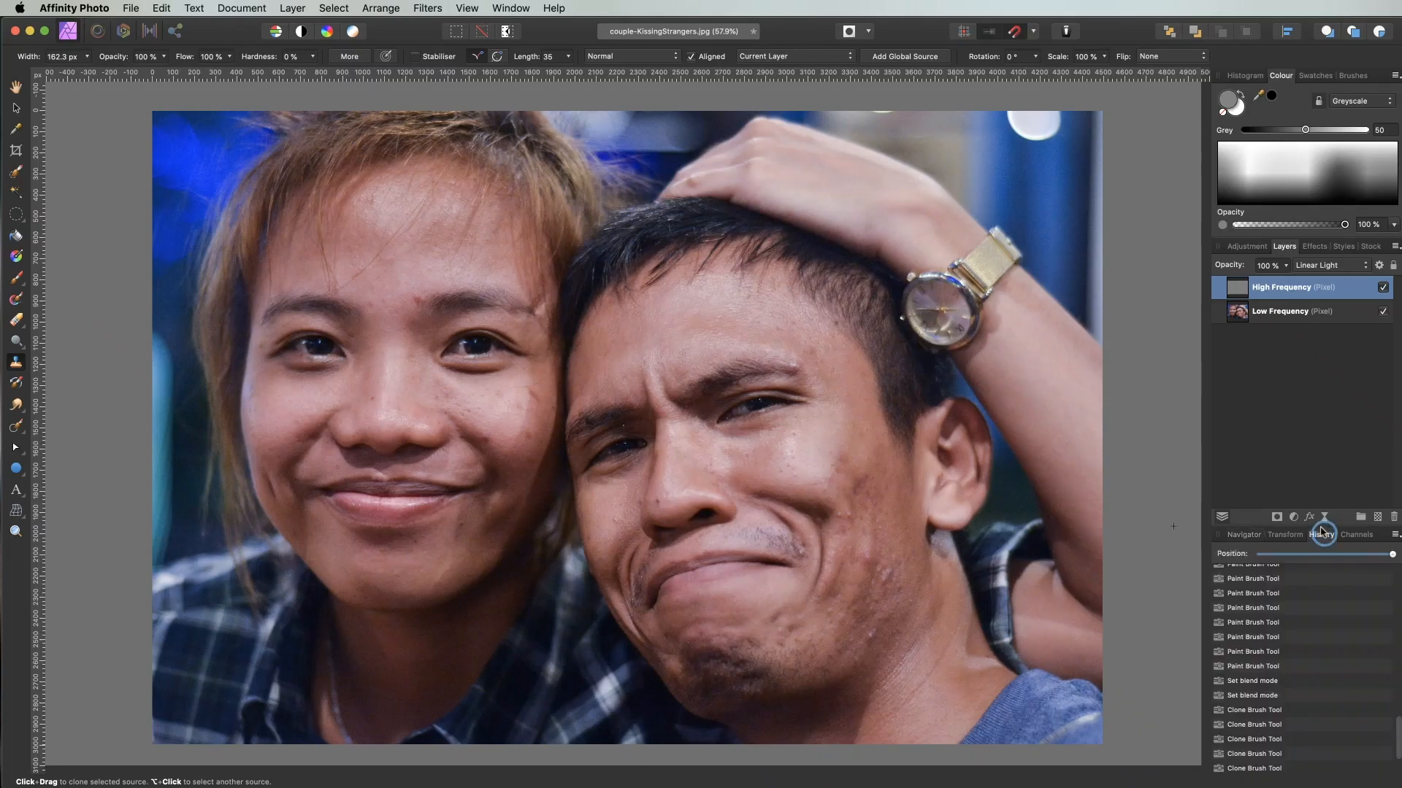
{"action": "left_click_drag", "start_coordinate": [1393, 556], "coordinate": [1259, 554]}
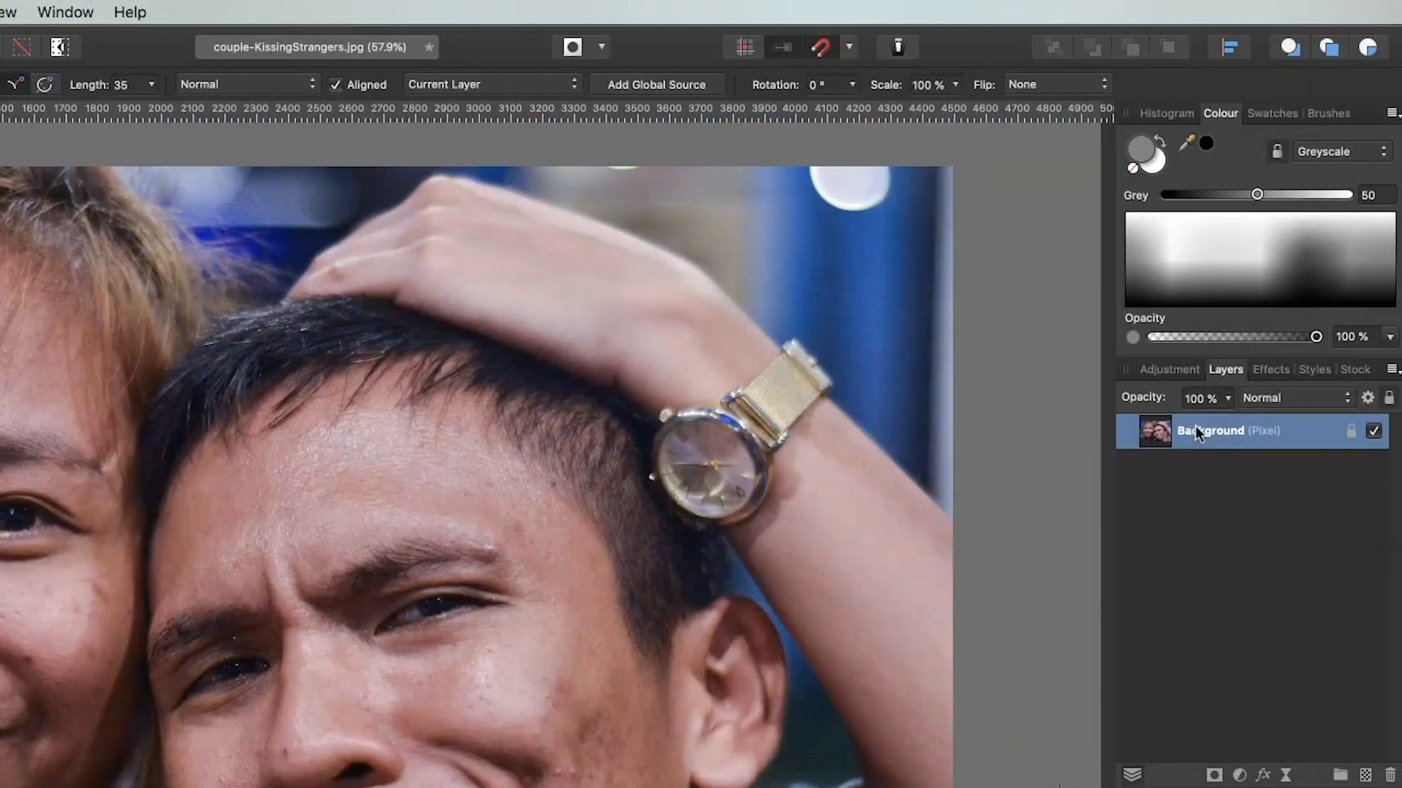
Step: Duplicate the Background layer and rename the copy "base"
{"action": "right_click", "coordinate": [1196, 431]}
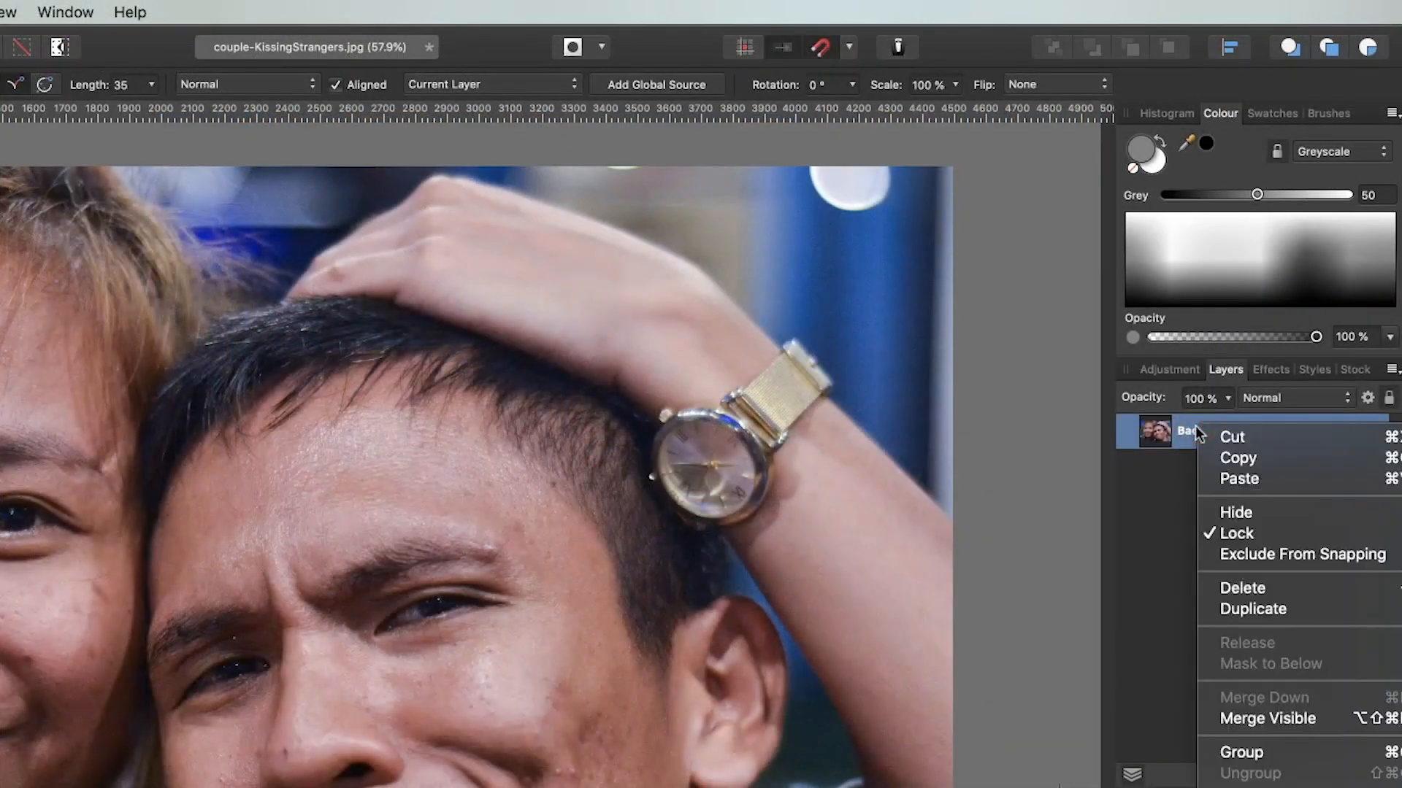
{"action": "left_click", "coordinate": [1252, 609]}
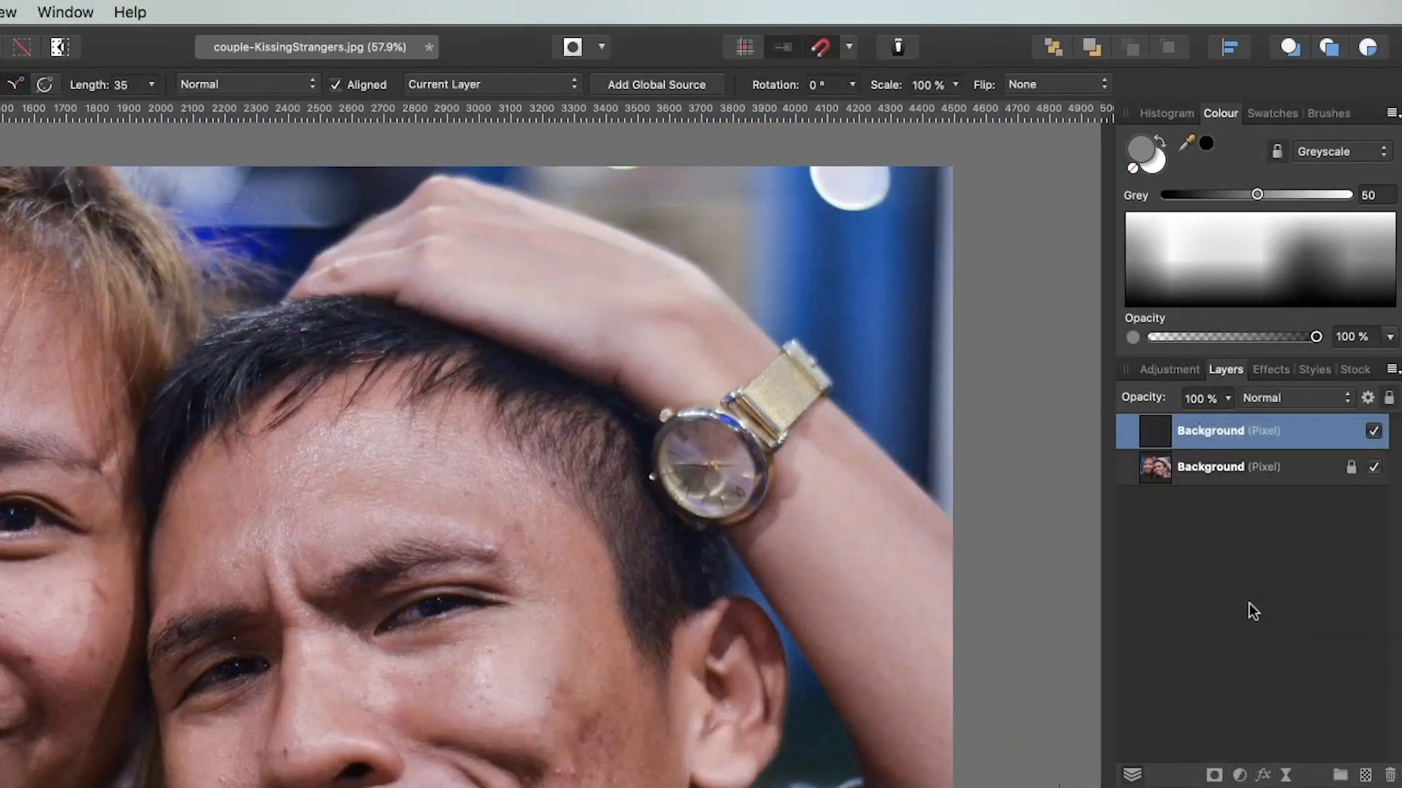
{"action": "double_click", "coordinate": [1192, 434]}
{"action": "type", "text": "base"}
{"action": "key", "text": "Return"}
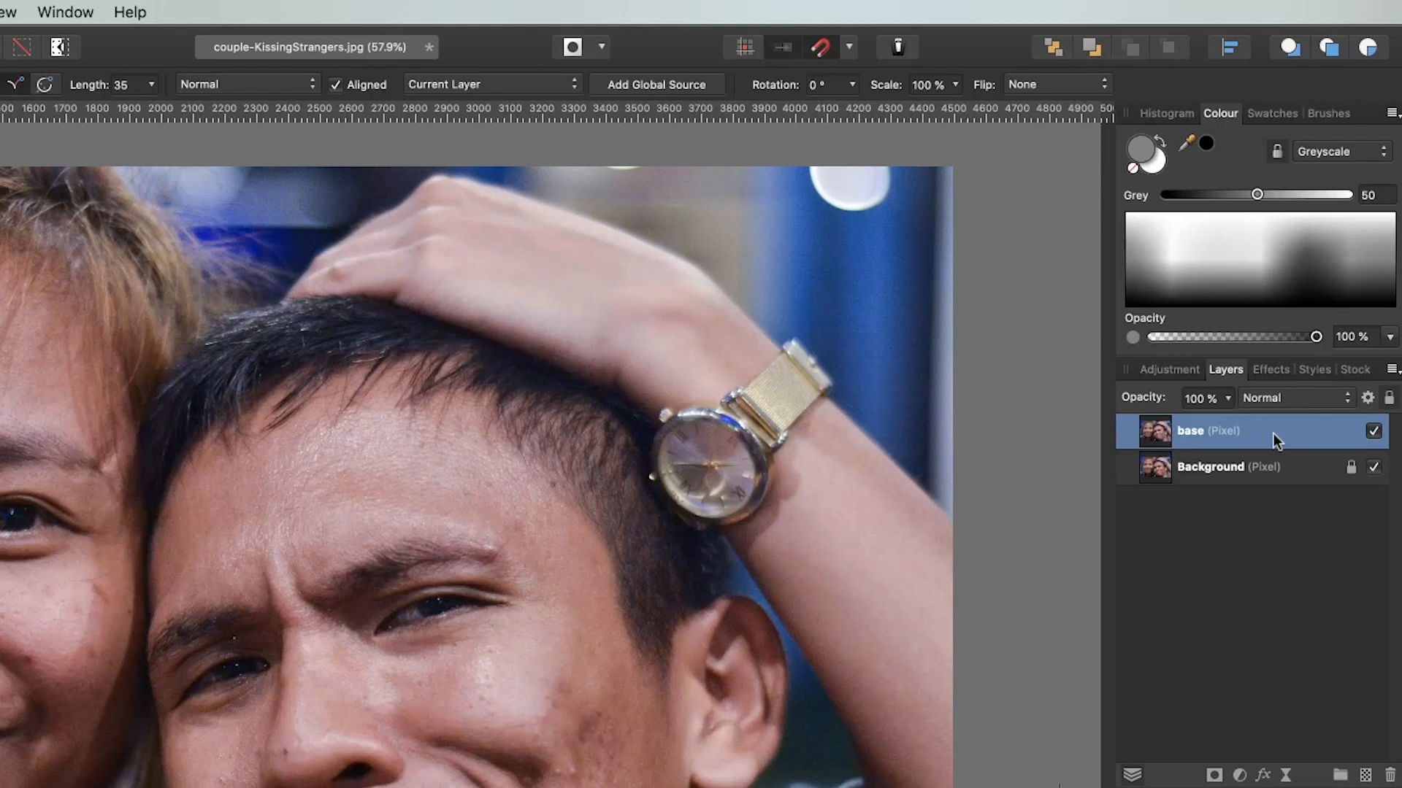
Step: Add an empty pixel layer above the base layer and name it "BR"
{"action": "left_click", "coordinate": [1364, 775]}
{"action": "double_click", "coordinate": [1200, 431]}
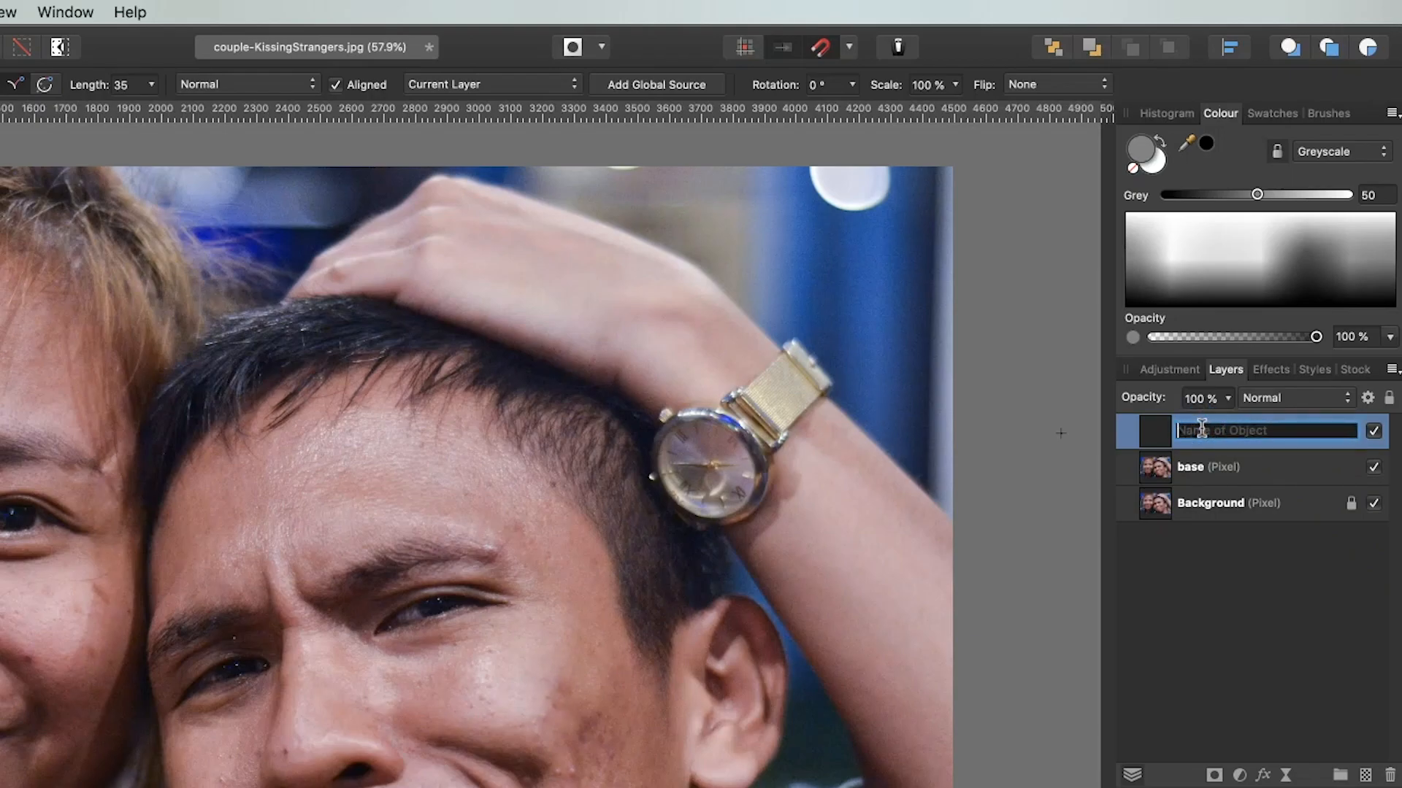
{"action": "type", "text": "BR"}
{"action": "key", "text": "Return"}
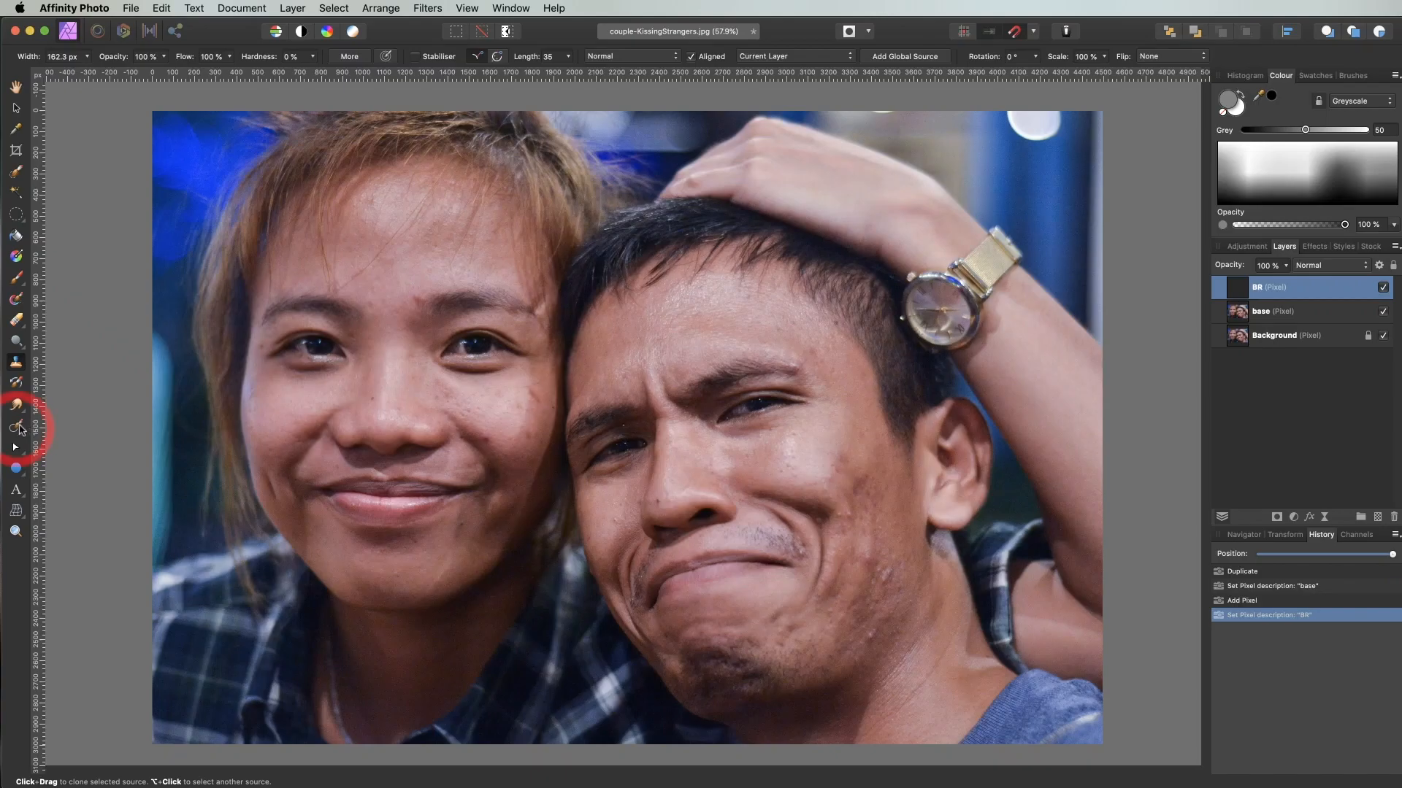
Step: Choose the Inpainting Brush Tool and have it sample from Current Layer & Below
{"action": "left_click", "coordinate": [17, 429]}
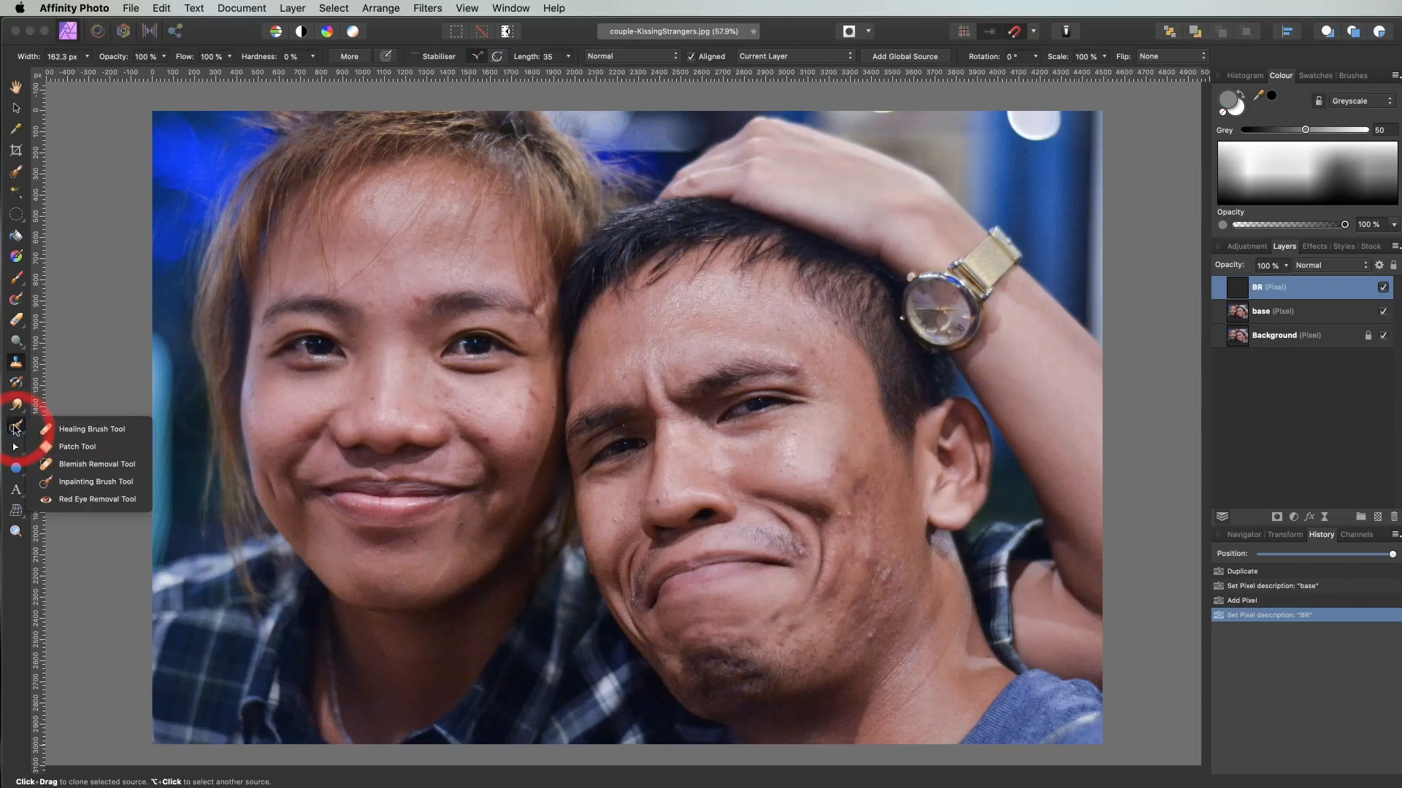
{"action": "left_click", "coordinate": [92, 482]}
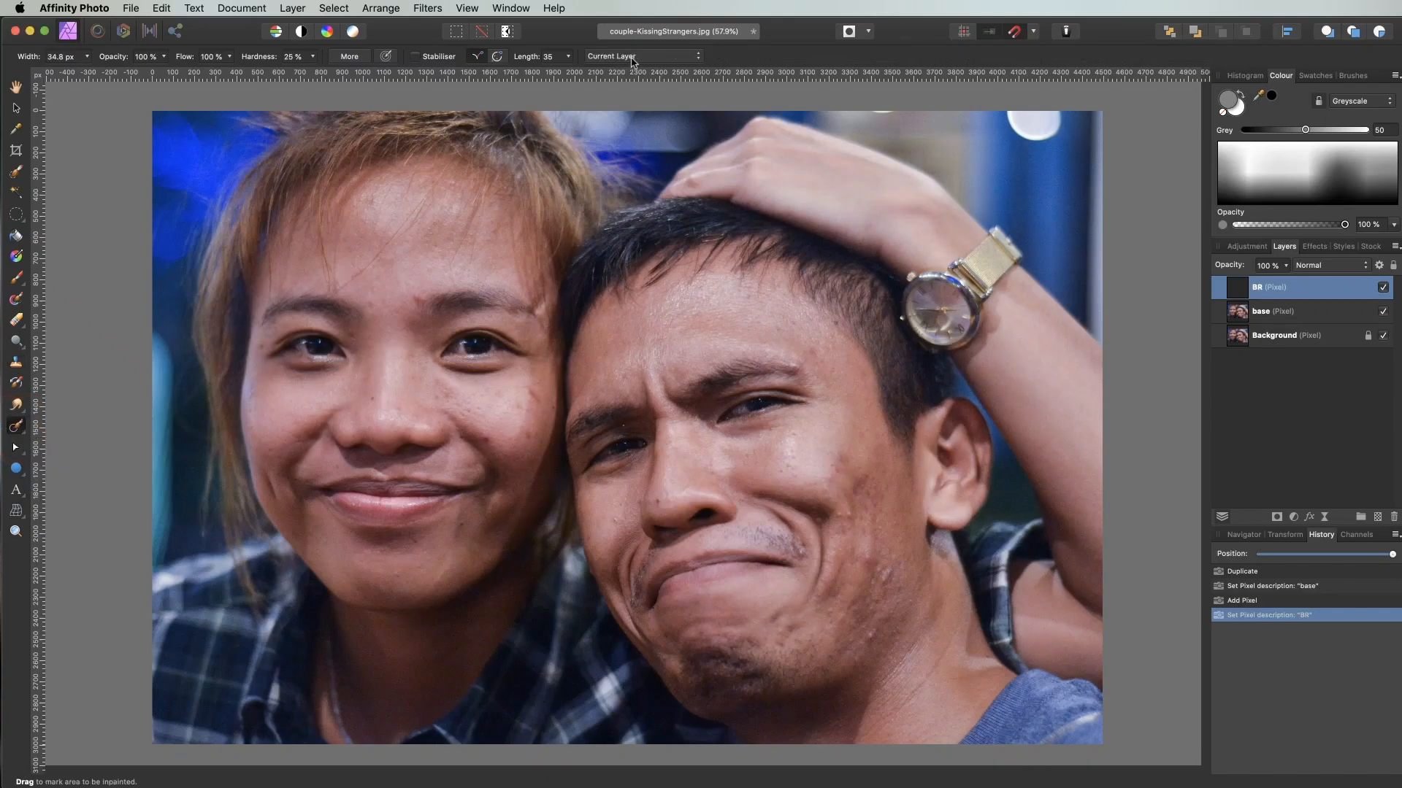
{"action": "left_click", "coordinate": [637, 57]}
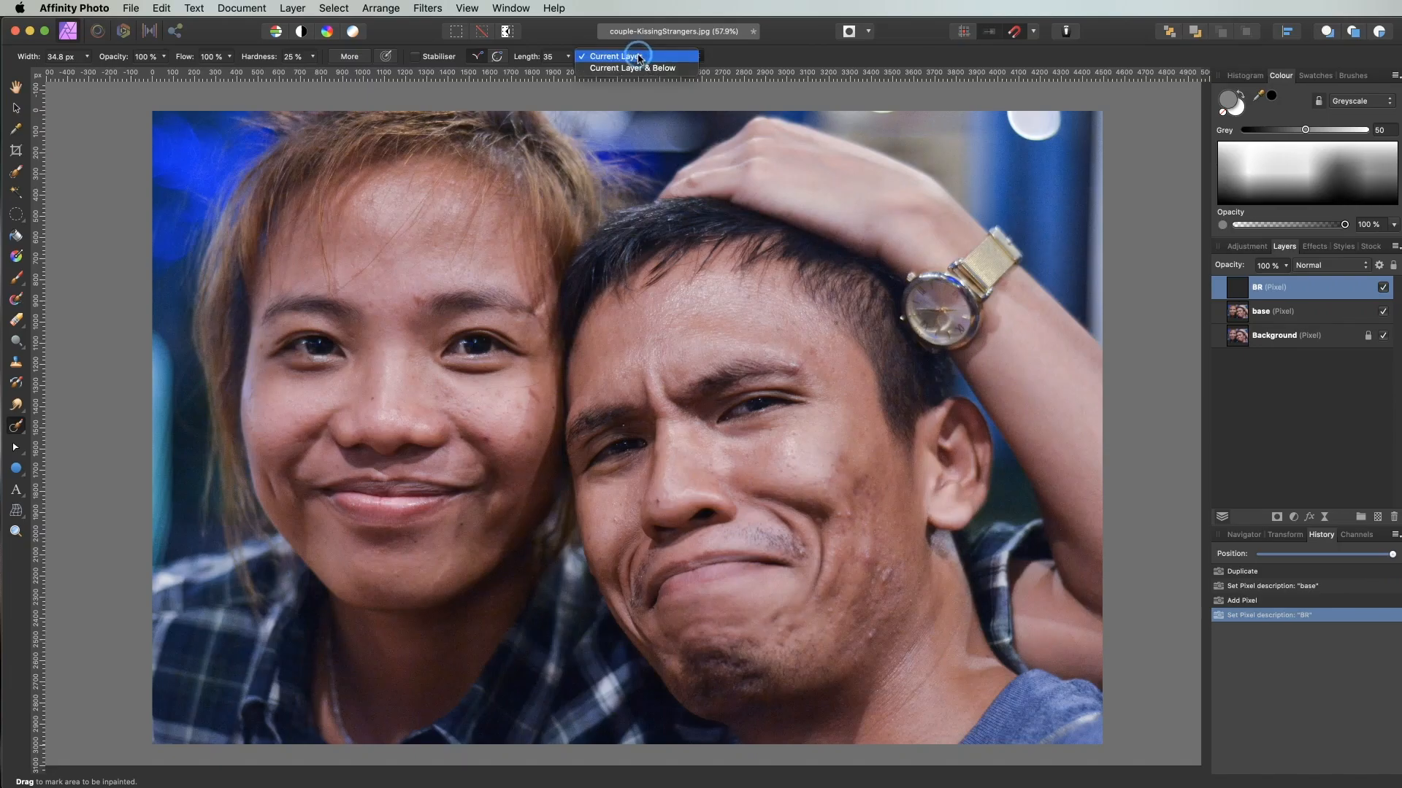
{"action": "left_click", "coordinate": [632, 68]}
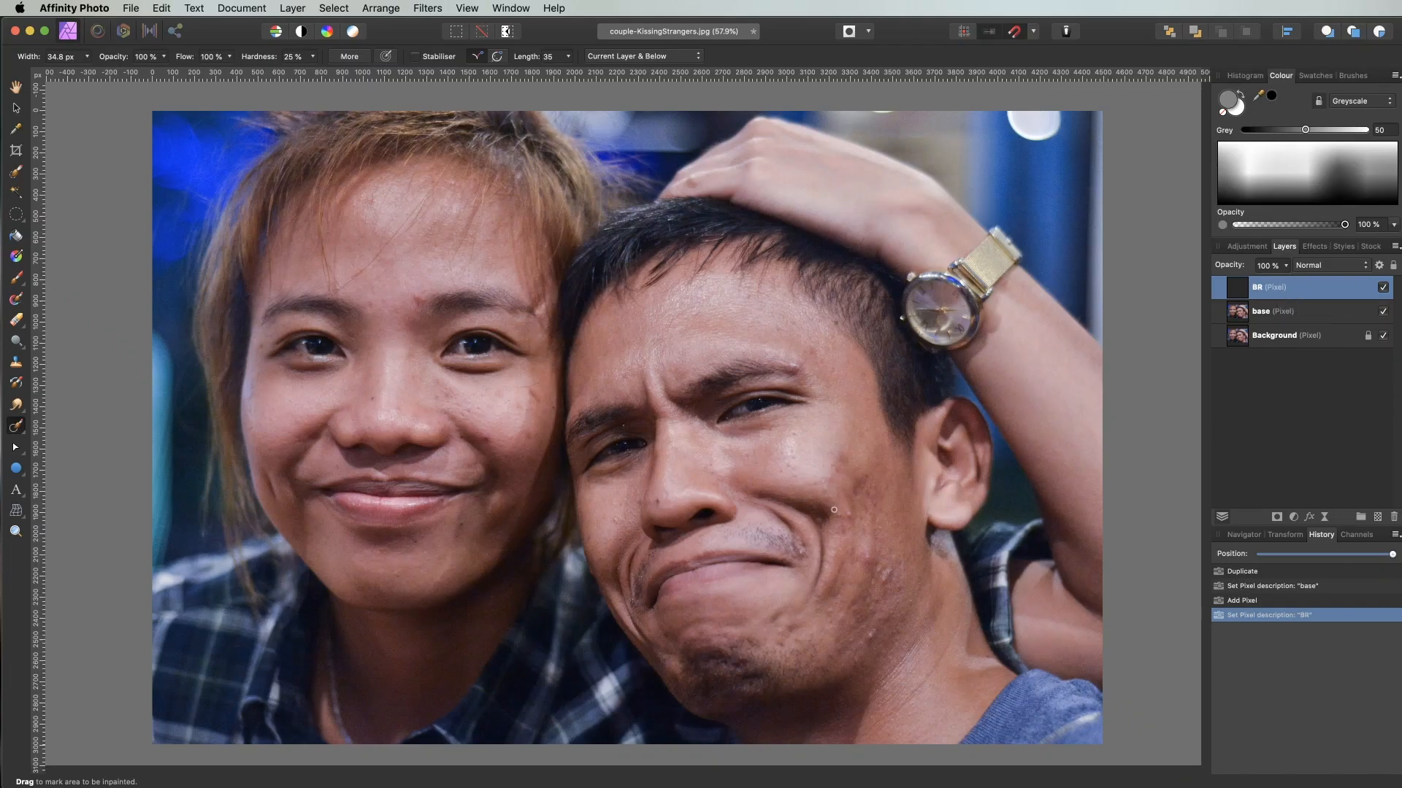
Step: Enlarge the Inpainting Brush slightly and inpaint individual blemishes on the man's cheek and beside his chin on the BR layer
{"action": "left_click", "coordinate": [15, 532]}
{"action": "left_click_drag", "start_coordinate": [780, 565], "coordinate": [892, 560]}
{"action": "scroll", "coordinate": [945, 574], "scroll_direction": "down", "scroll_amount": 3}
{"action": "scroll", "coordinate": [945, 574], "scroll_direction": "right", "scroll_amount": 1}
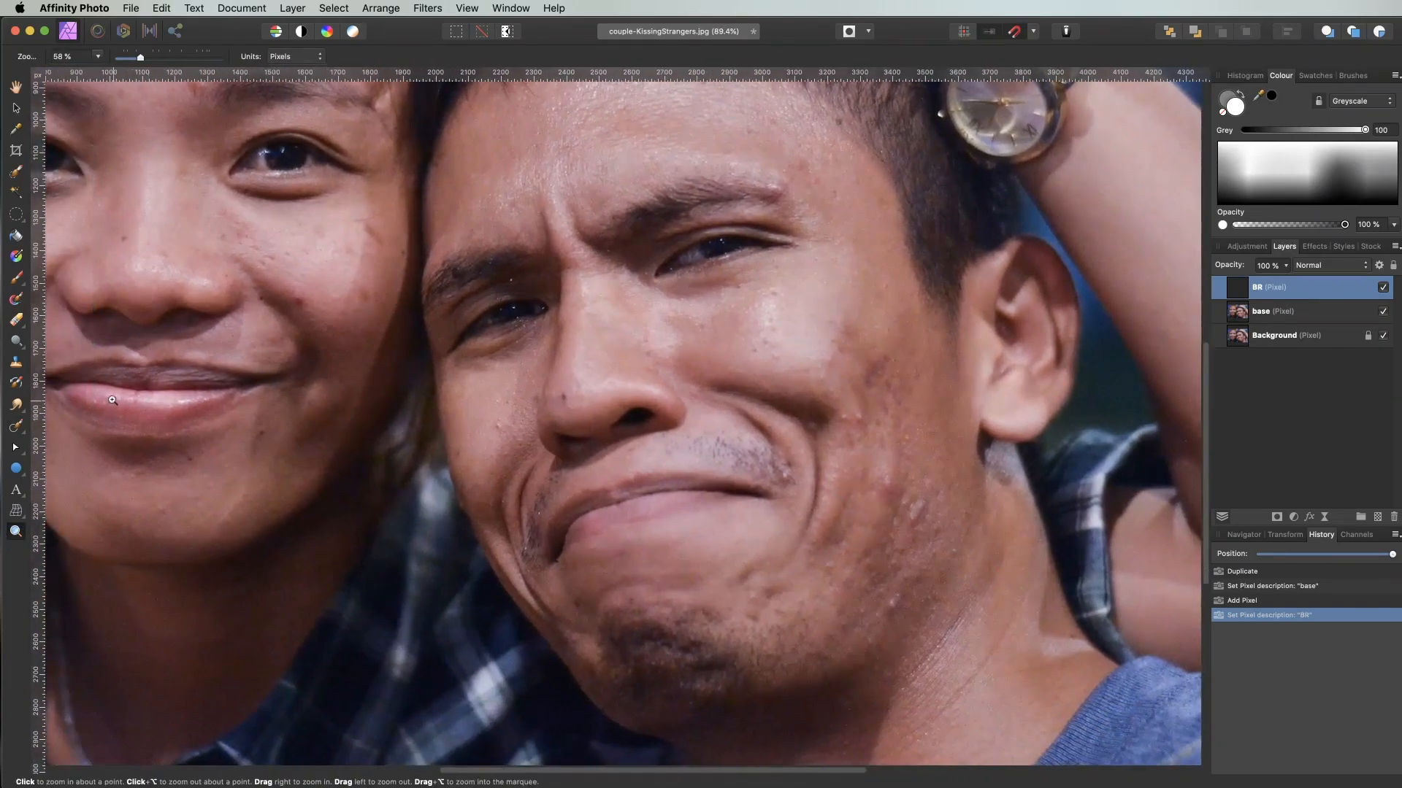
{"action": "left_click", "coordinate": [15, 425]}
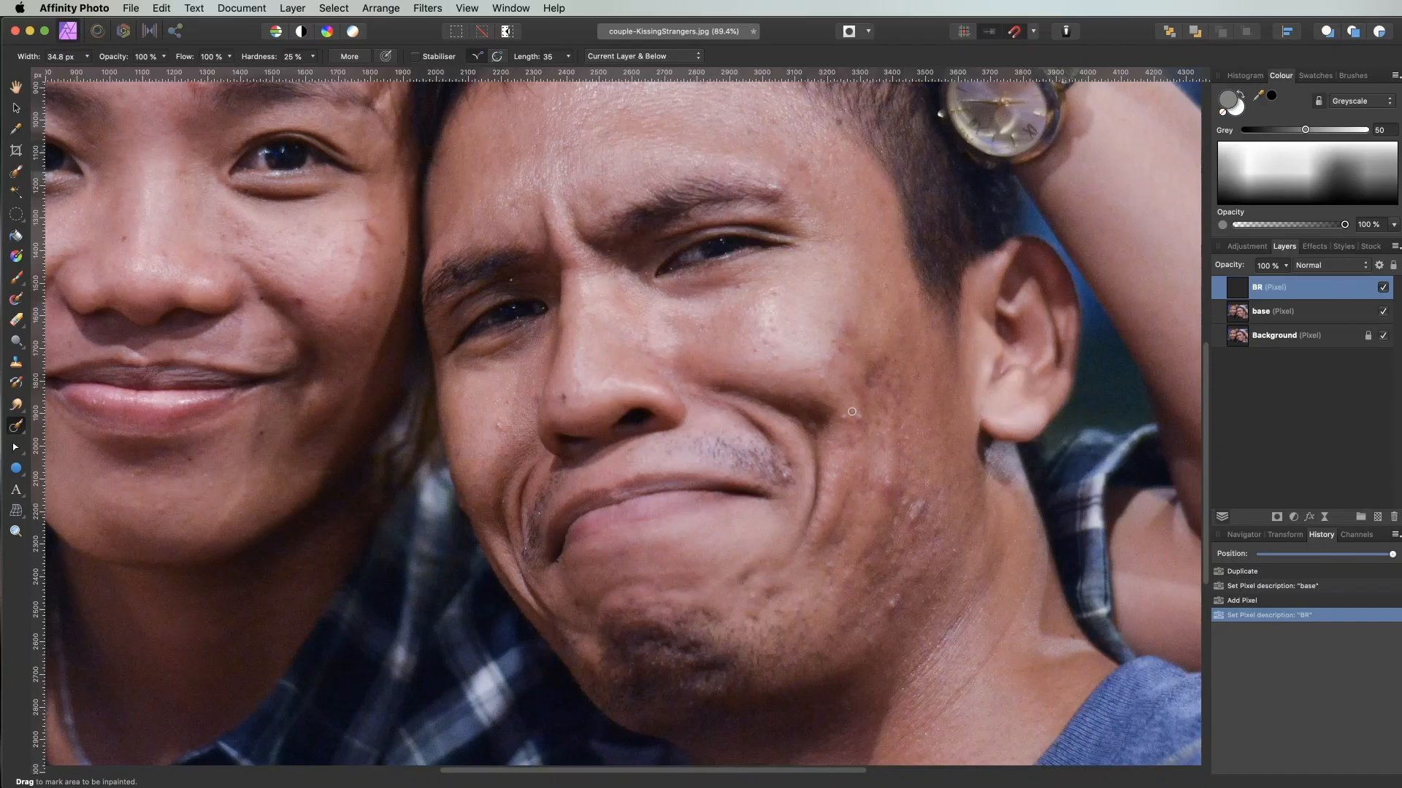
{"action": "key", "text": "bracketright"}
{"action": "key", "text": "bracketright"}
{"action": "key", "text": "bracketright"}
{"action": "key", "text": "bracketright"}
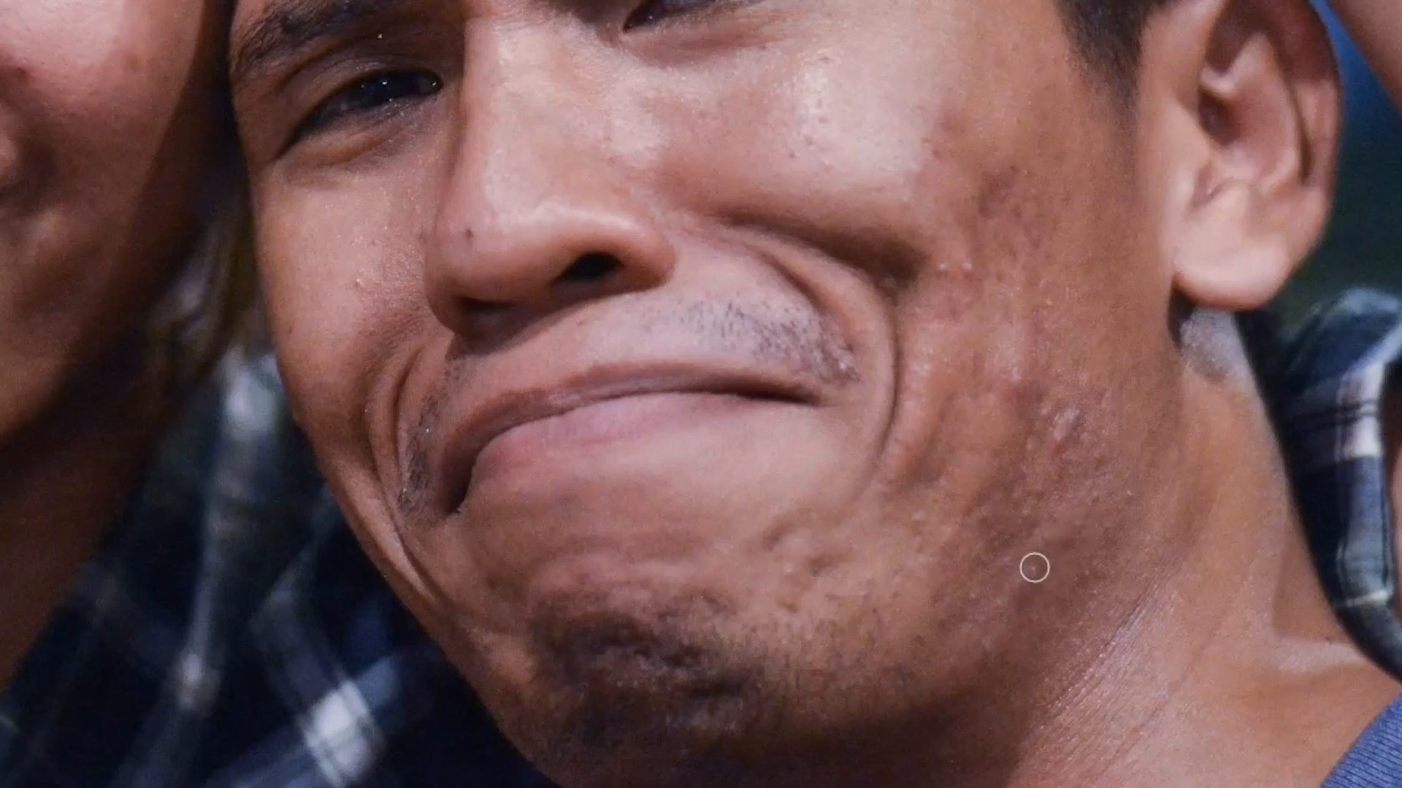
{"action": "left_click", "coordinate": [915, 516]}
{"action": "left_click", "coordinate": [789, 570]}
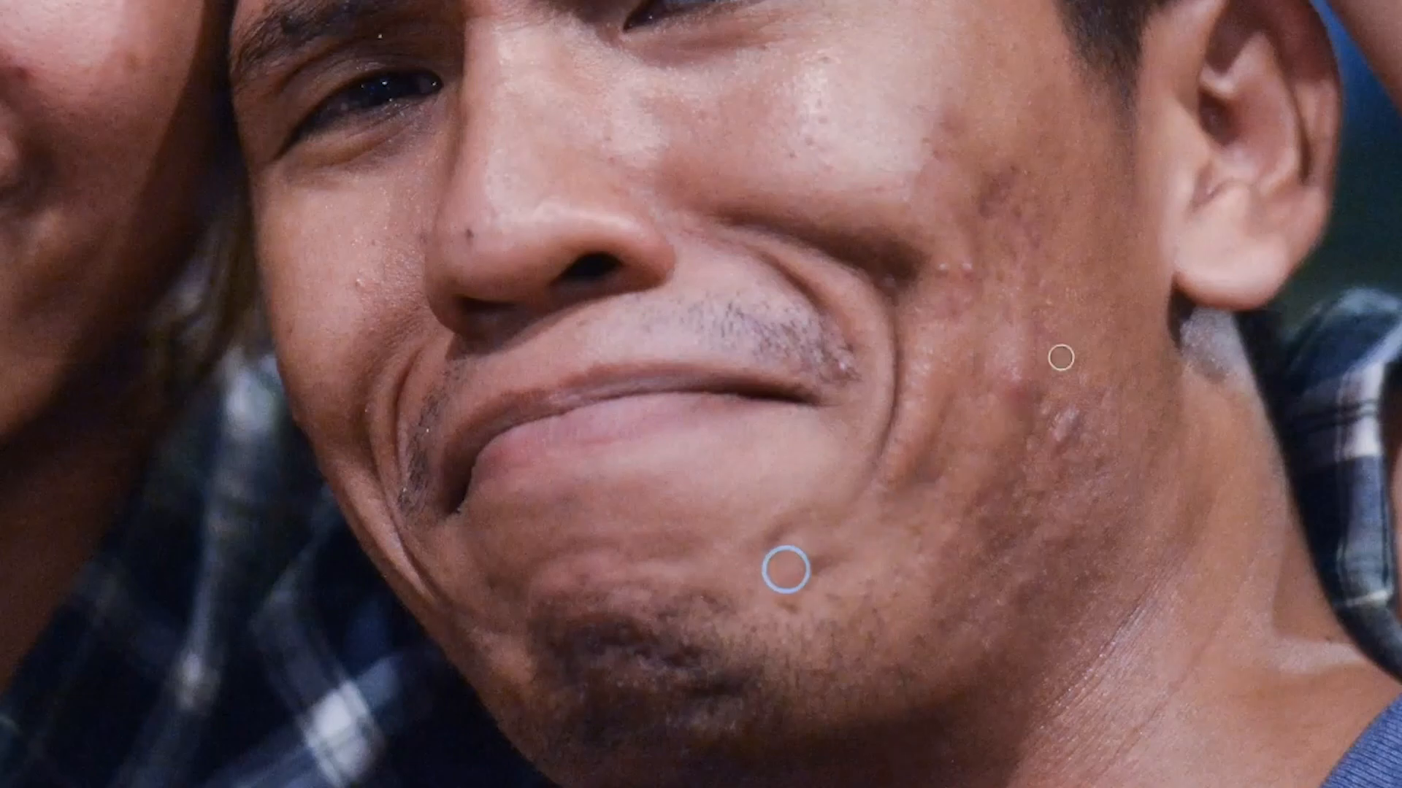
{"action": "left_click", "coordinate": [967, 269]}
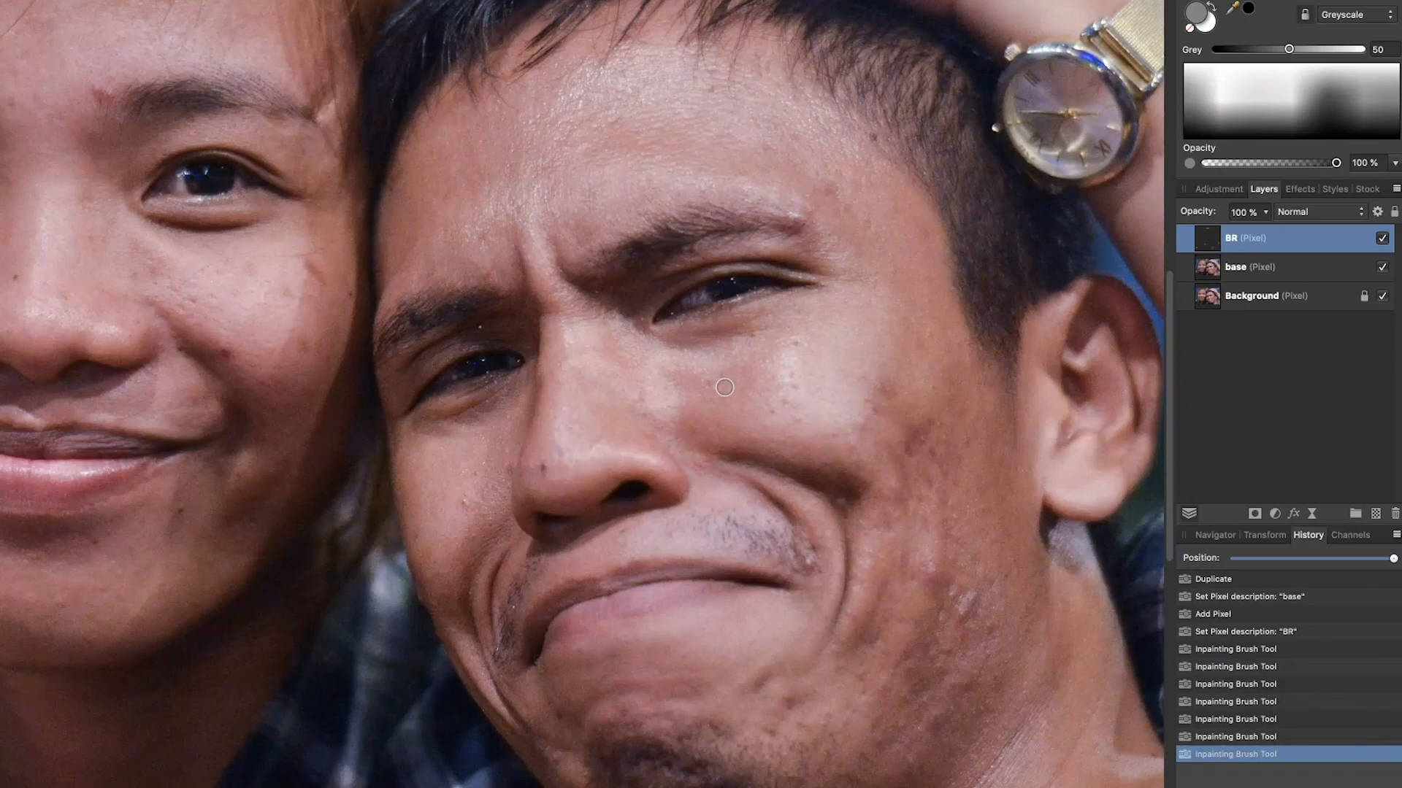
Step: Inpaint further spots on the man's cheek, below his eye and around the corners of his mouth
{"action": "left_click", "coordinate": [839, 497]}
{"action": "left_click", "coordinate": [798, 345]}
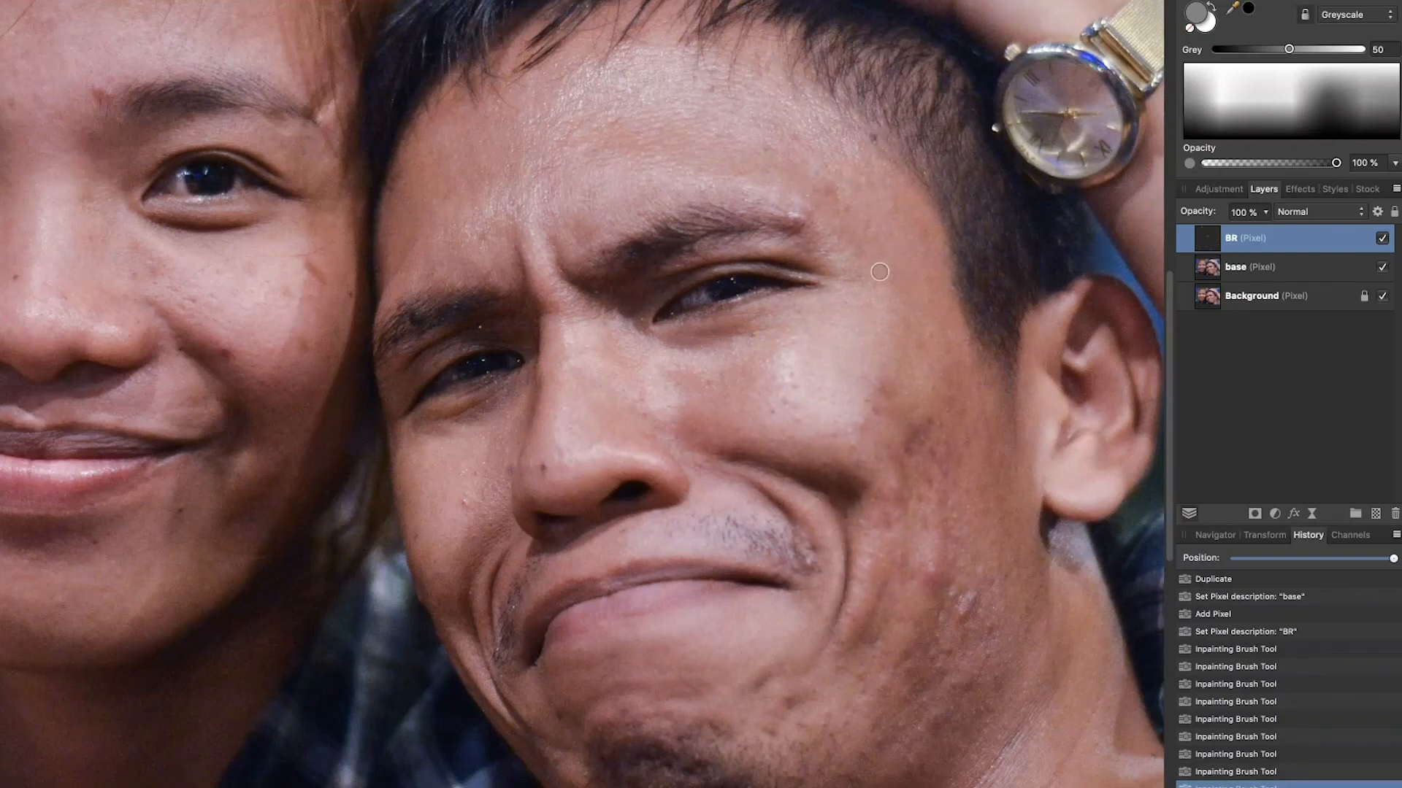
{"action": "left_click", "coordinate": [931, 570]}
{"action": "left_click", "coordinate": [808, 563]}
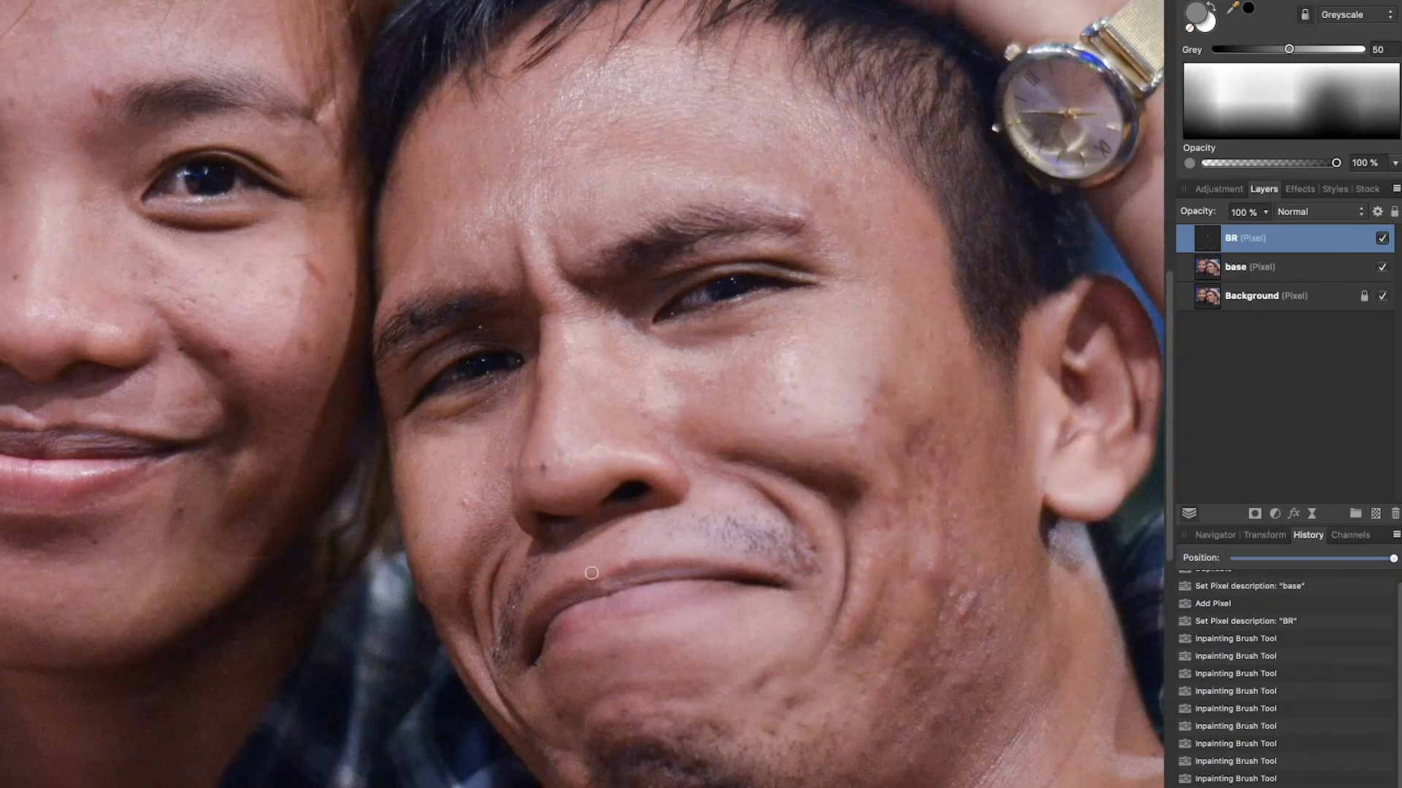
{"action": "left_click", "coordinate": [511, 603]}
{"action": "left_click", "coordinate": [467, 590]}
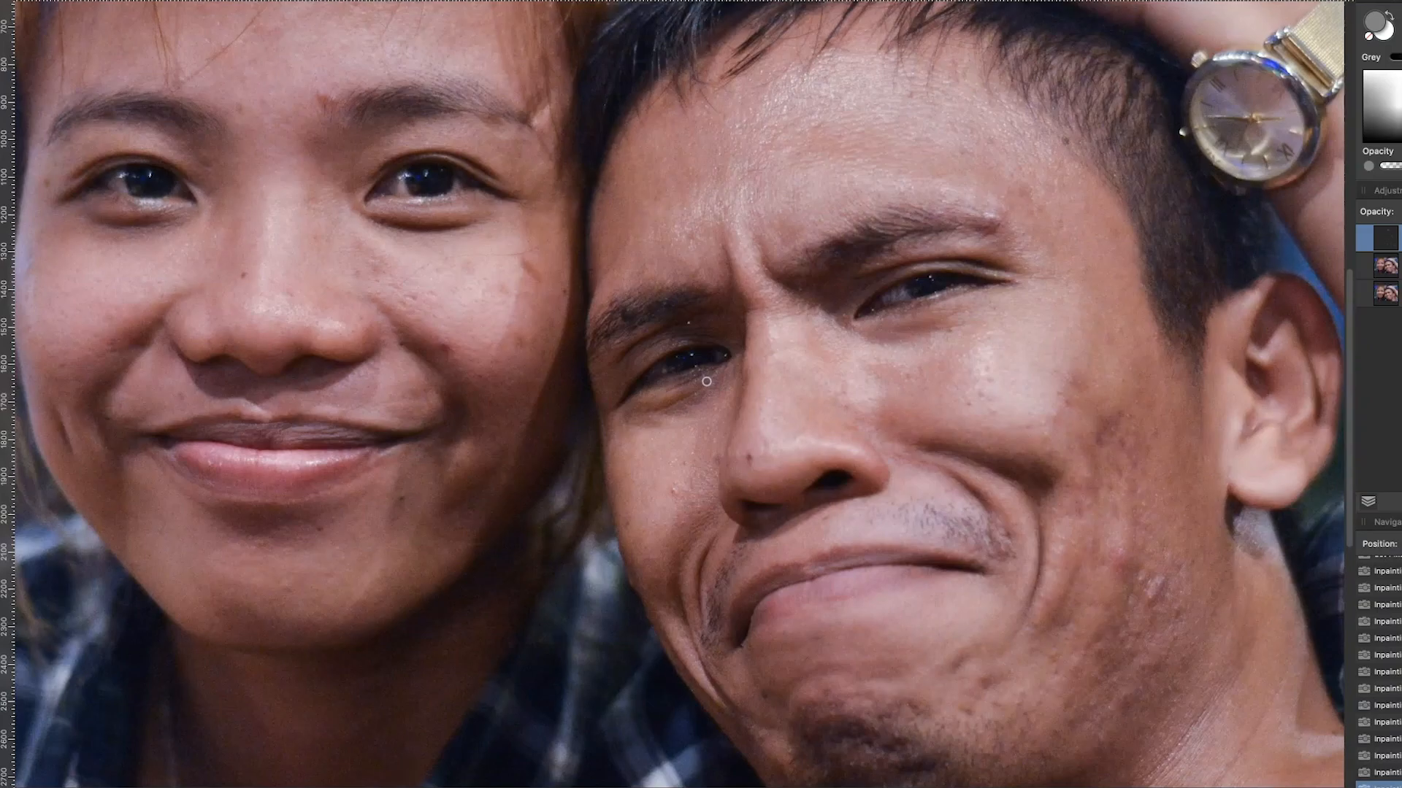
Step: Inpaint the small blemishes on the man's temple, near the outer end of his eyebrow and on the cheek beside his nose
{"action": "left_click", "coordinate": [1066, 139]}
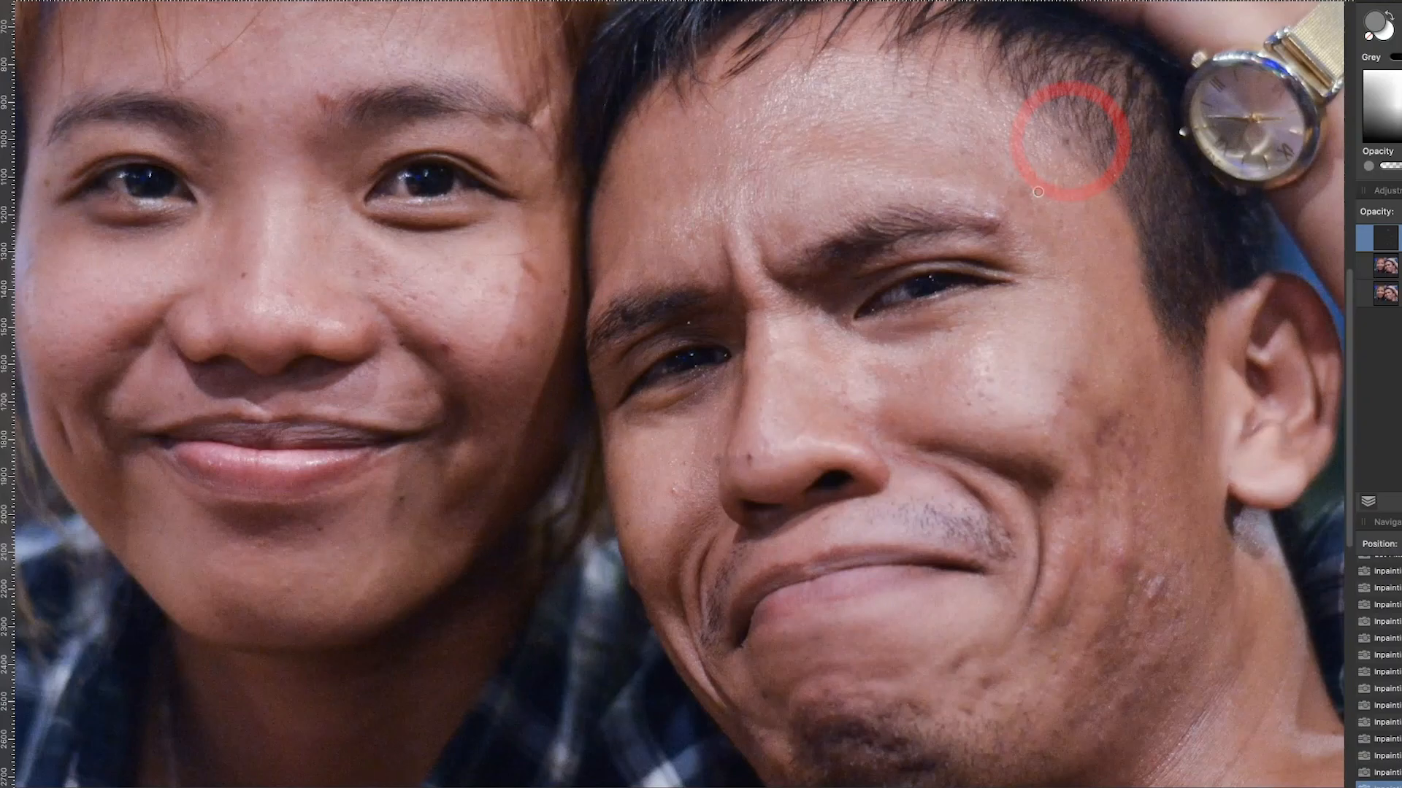
{"action": "left_click", "coordinate": [993, 217]}
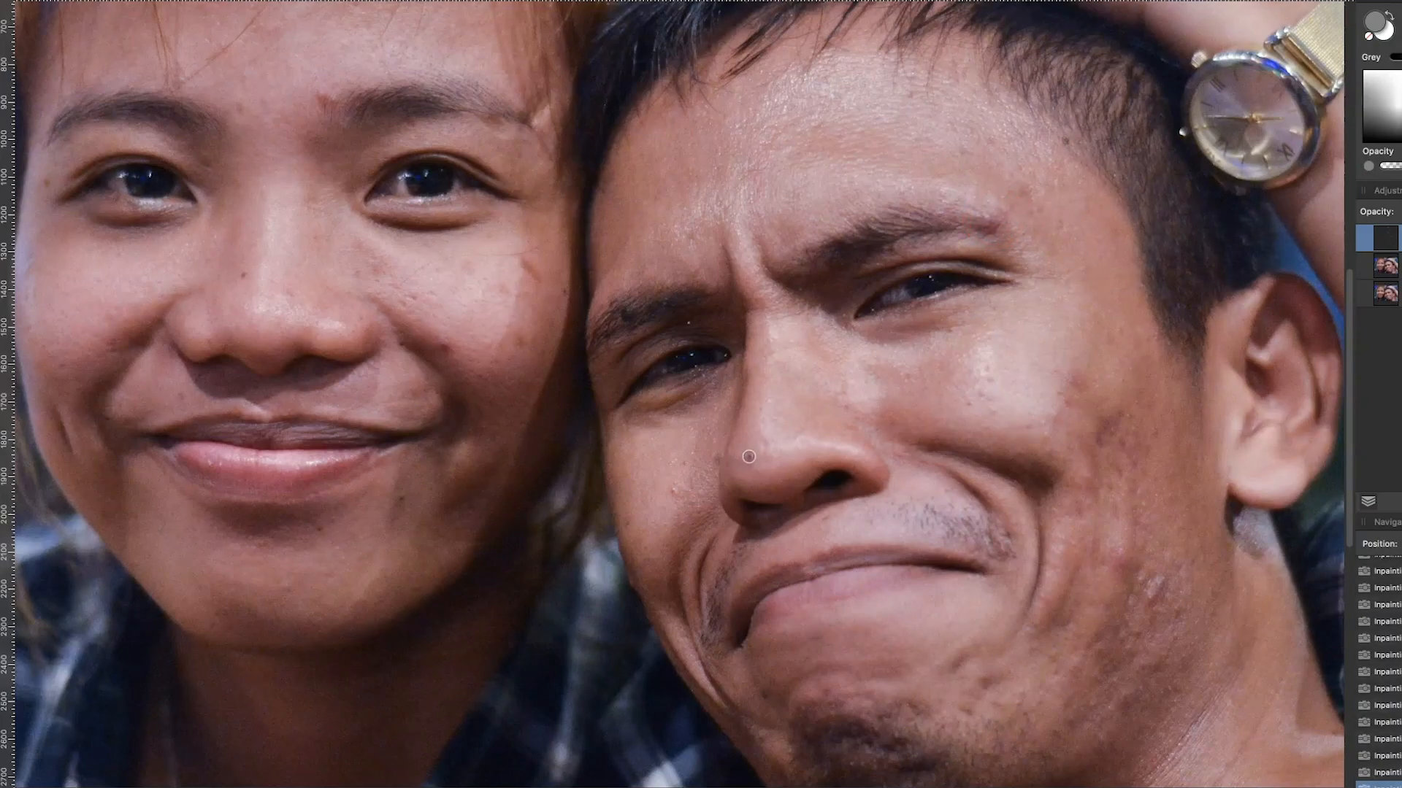
{"action": "left_click", "coordinate": [671, 488]}
{"action": "left_click", "coordinate": [626, 524]}
Step: Inpaint the marks on the woman's cheek and the red spot beside her inner eyebrow
{"action": "left_click_drag", "start_coordinate": [312, 413], "coordinate": [611, 538]}
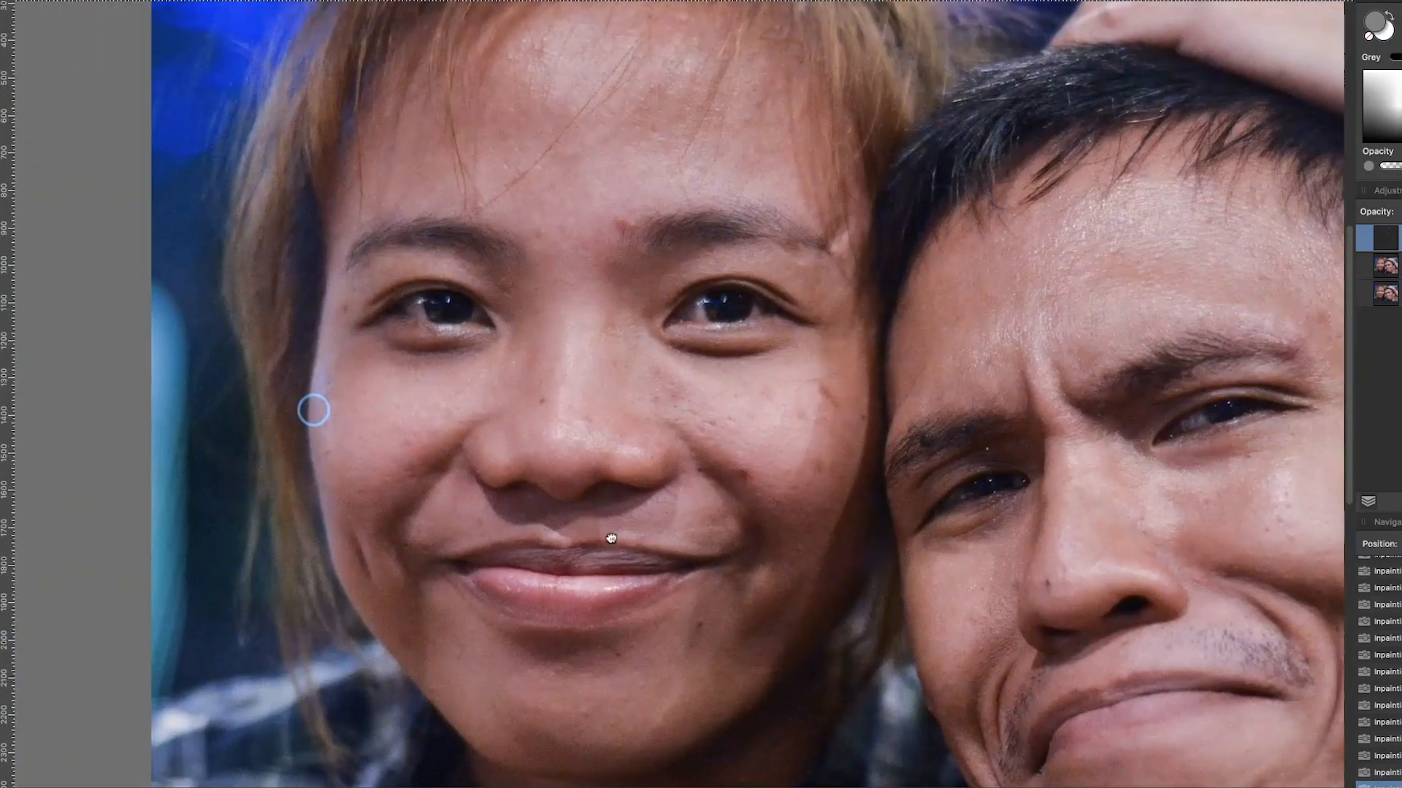
{"action": "left_click", "coordinate": [741, 473]}
{"action": "left_click", "coordinate": [622, 220]}
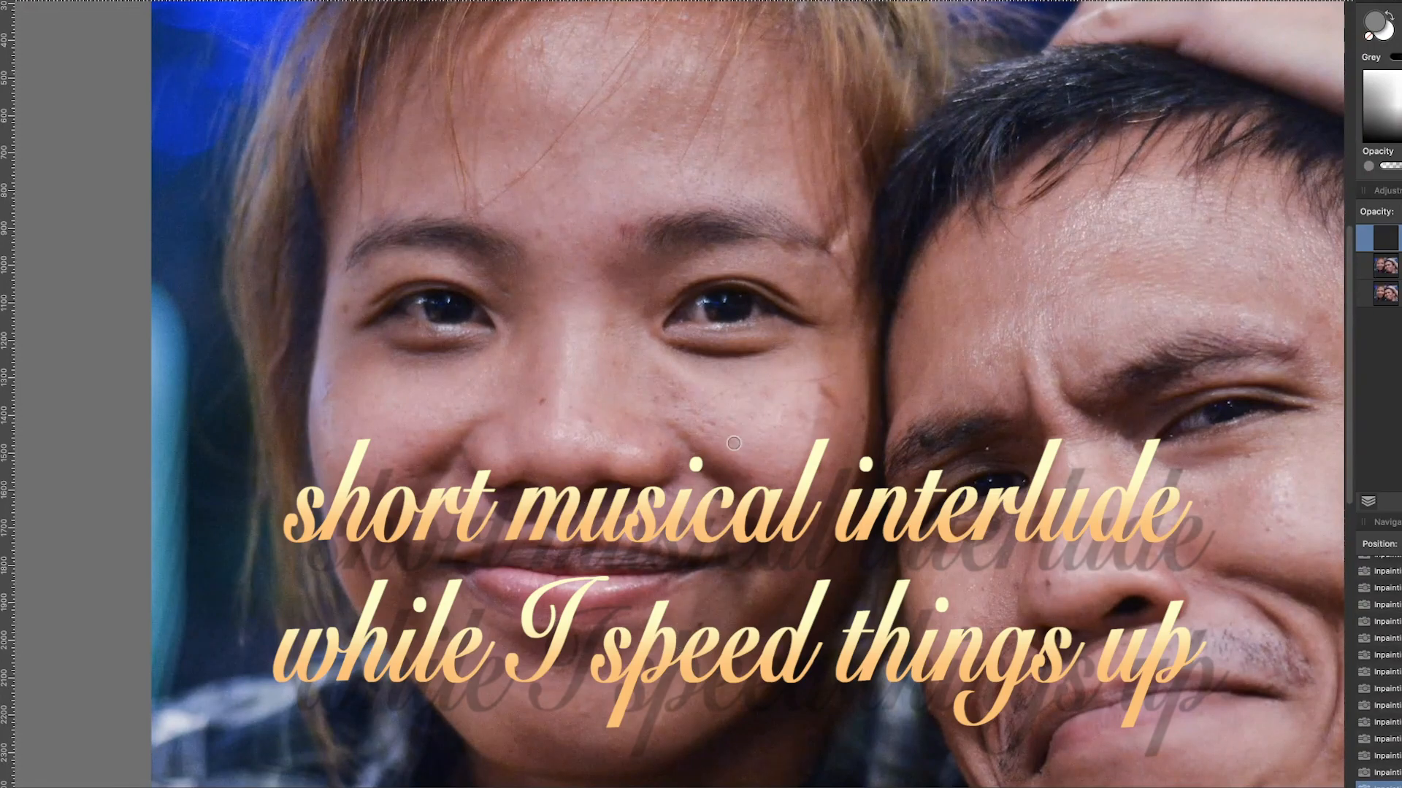
{"action": "scroll", "coordinate": [642, 266], "scroll_direction": "up", "scroll_amount": 5}
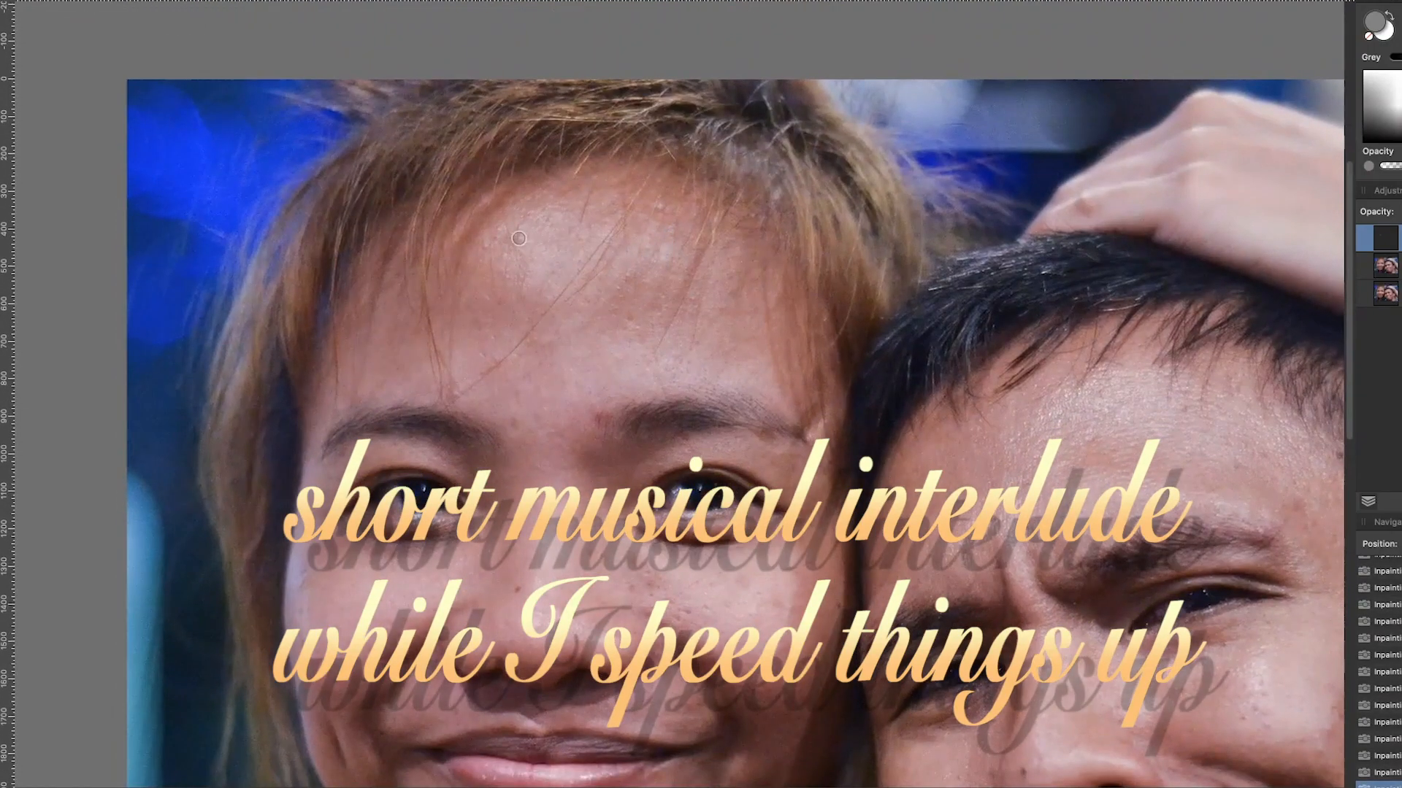
{"action": "scroll", "coordinate": [548, 383], "scroll_direction": "down", "scroll_amount": 6}
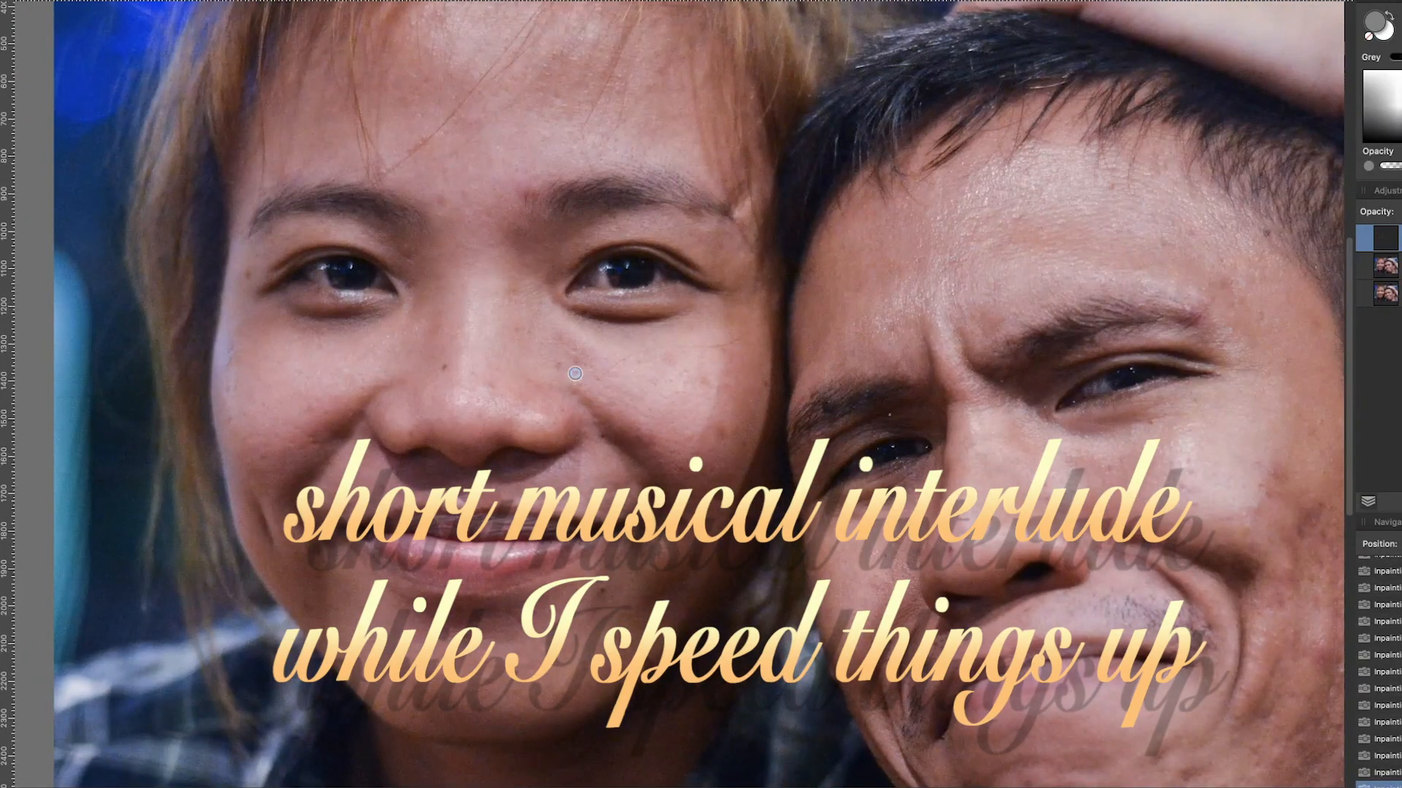
{"action": "scroll", "coordinate": [577, 375], "scroll_direction": "right", "scroll_amount": 10}
{"action": "scroll", "coordinate": [577, 375], "scroll_direction": "down", "scroll_amount": 5}
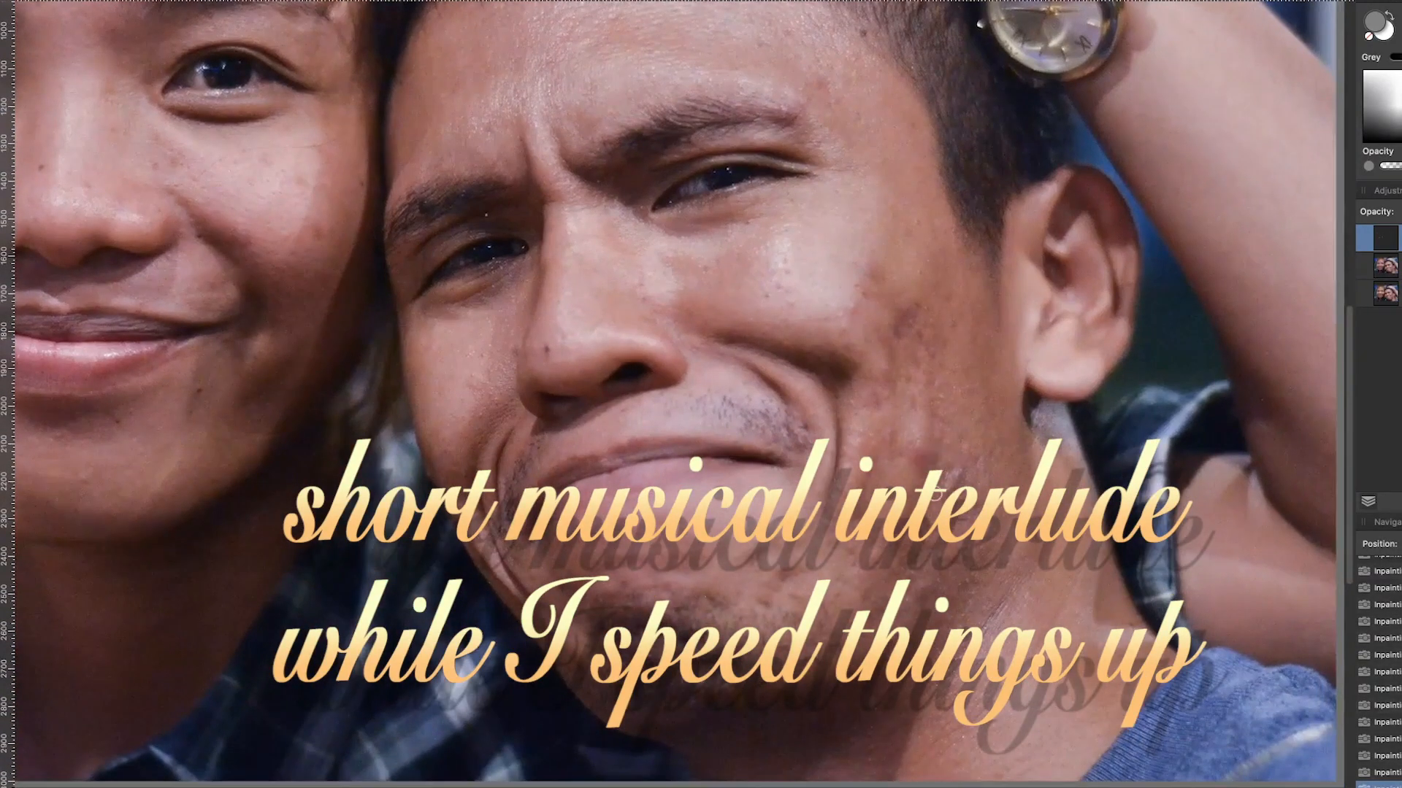
Step: Reduce the Inpainting Brush and inpaint the tiny spots in the man's eyebrow and upper eyelid nearest the woman
{"action": "scroll", "coordinate": [899, 630], "scroll_direction": "down", "scroll_amount": 5}
{"action": "scroll", "coordinate": [898, 630], "scroll_direction": "left", "scroll_amount": 6}
{"action": "scroll", "coordinate": [813, 576], "scroll_direction": "up", "scroll_amount": 13}
{"action": "key", "text": "super+0"}
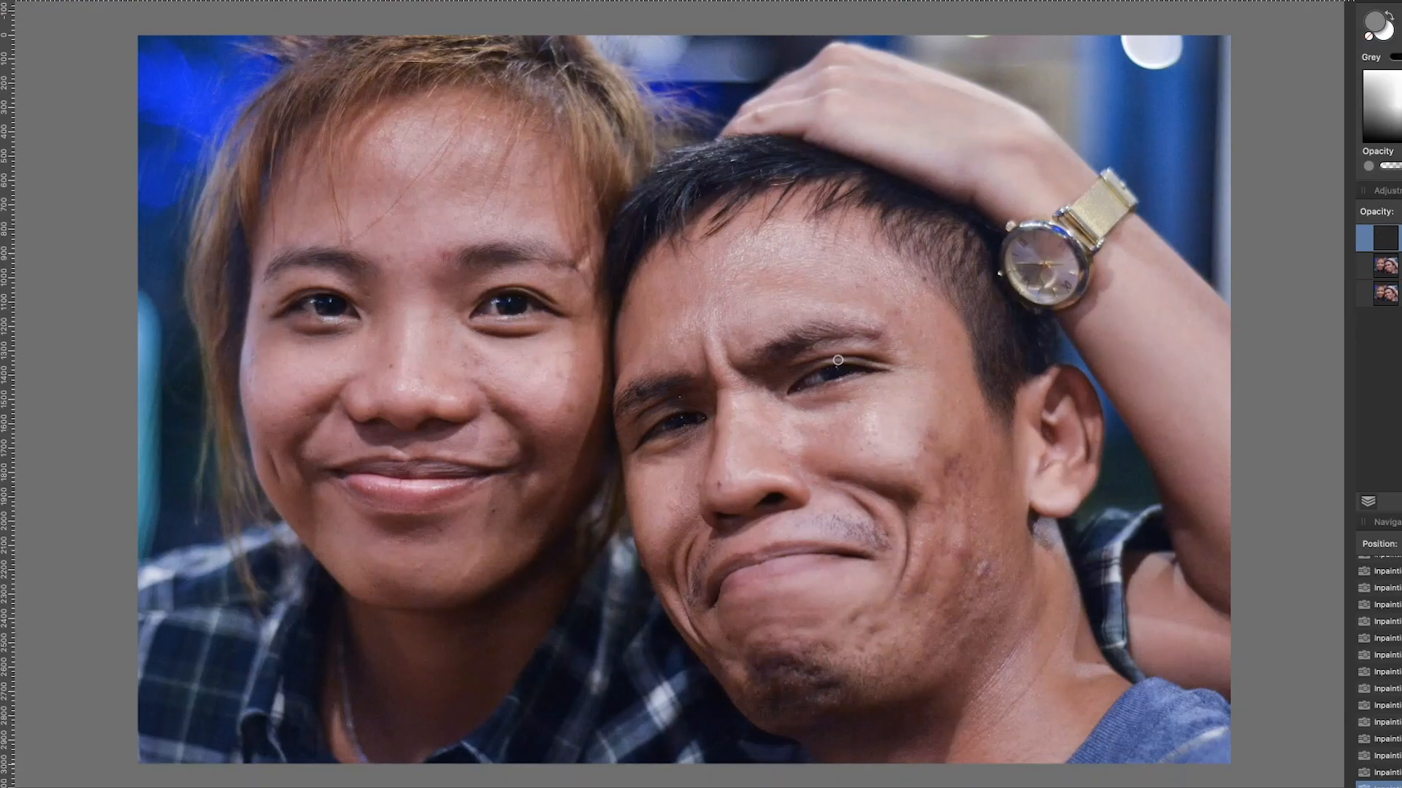
{"action": "key", "text": "x"}
{"action": "scroll", "coordinate": [692, 390], "scroll_direction": "up", "scroll_amount": 2}
{"action": "scroll", "coordinate": [692, 390], "scroll_direction": "up", "scroll_amount": 2}
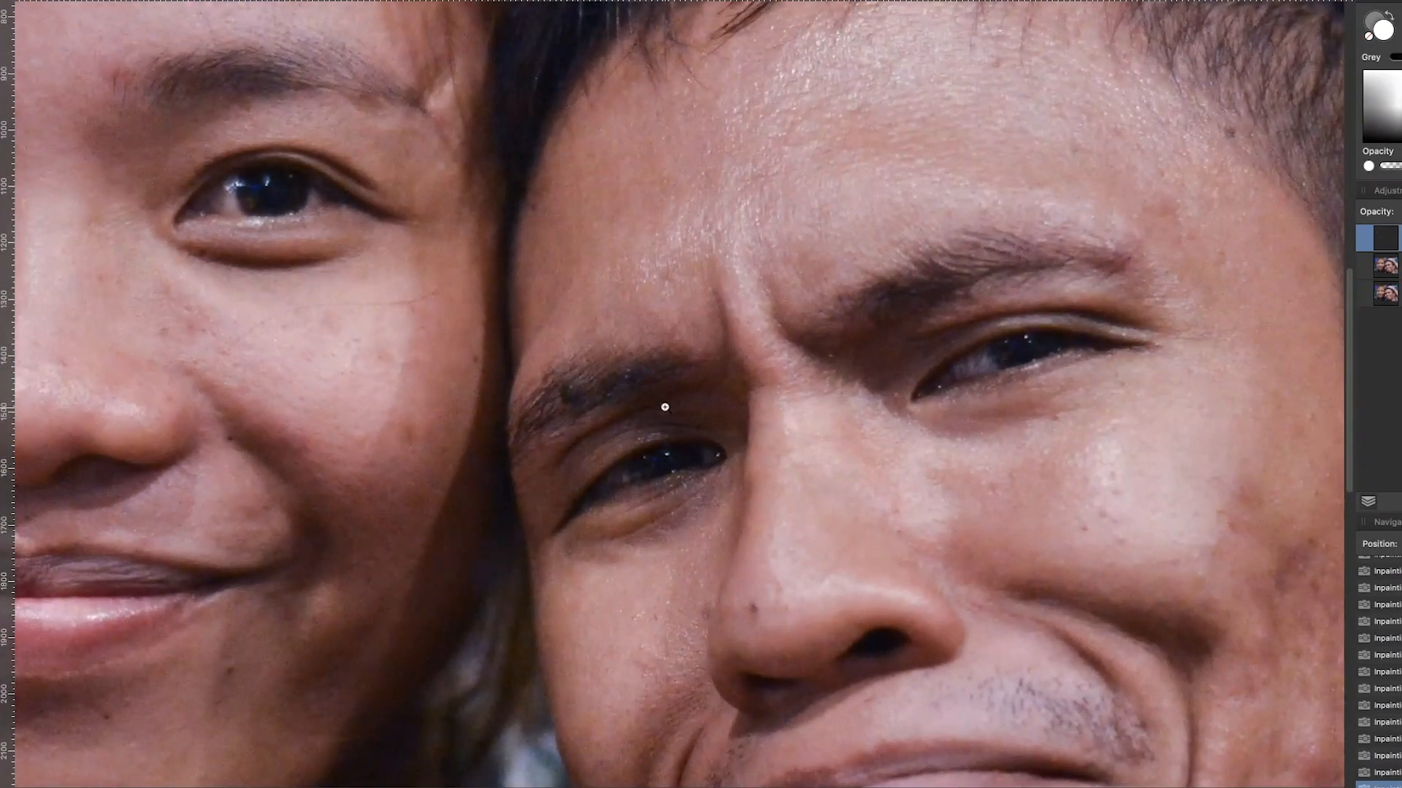
{"action": "key", "text": "x"}
{"action": "key", "text": "bracketleft"}
{"action": "key", "text": "bracketleft"}
{"action": "key", "text": "bracketleft"}
{"action": "left_click", "coordinate": [662, 405]}
{"action": "left_click", "coordinate": [627, 378]}
{"action": "left_click", "coordinate": [569, 388]}
{"action": "key", "text": "super+0"}
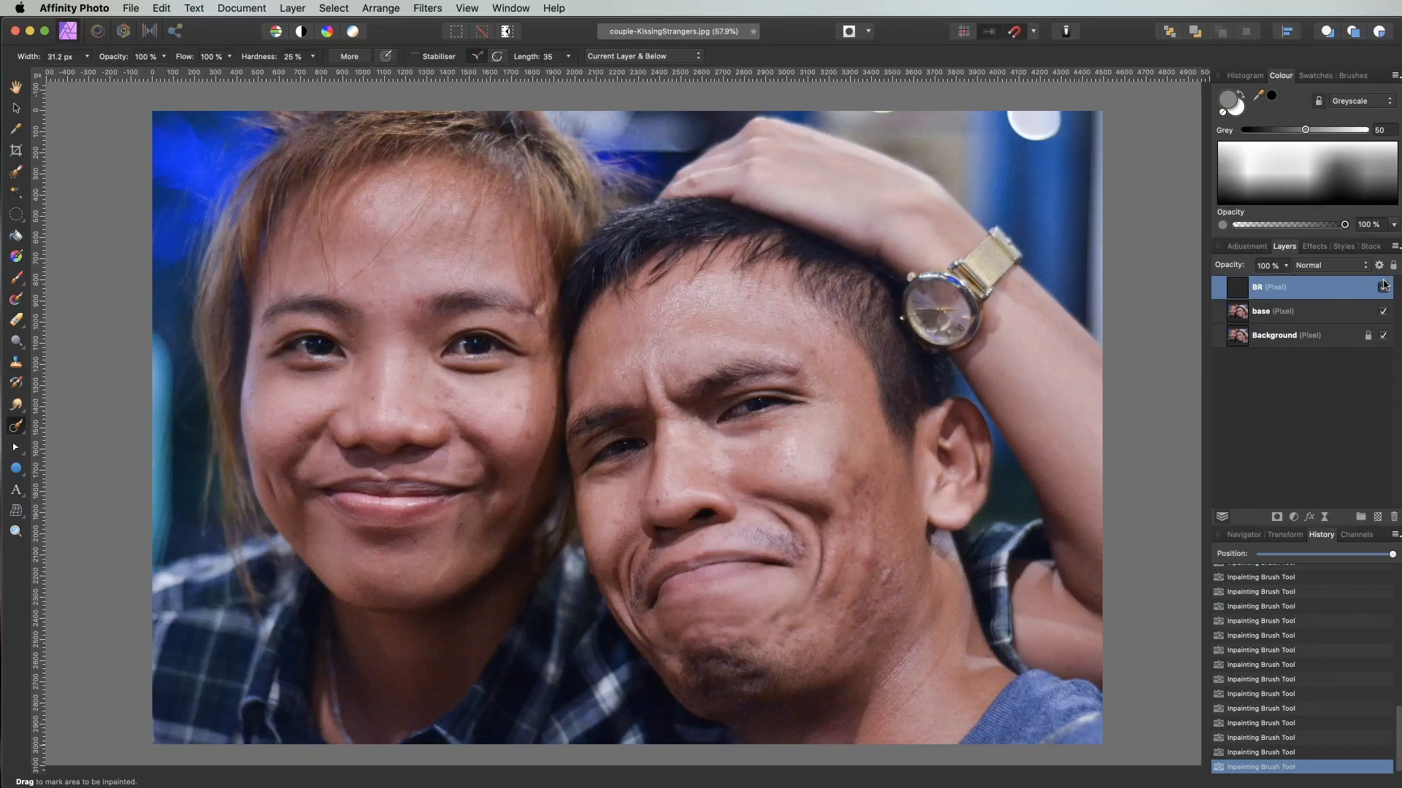
Step: Check the BR layer's visibility and merge the visible layers into a new pixel layer above BR
{"action": "left_click", "coordinate": [1383, 289]}
{"action": "right_click", "coordinate": [1271, 284]}
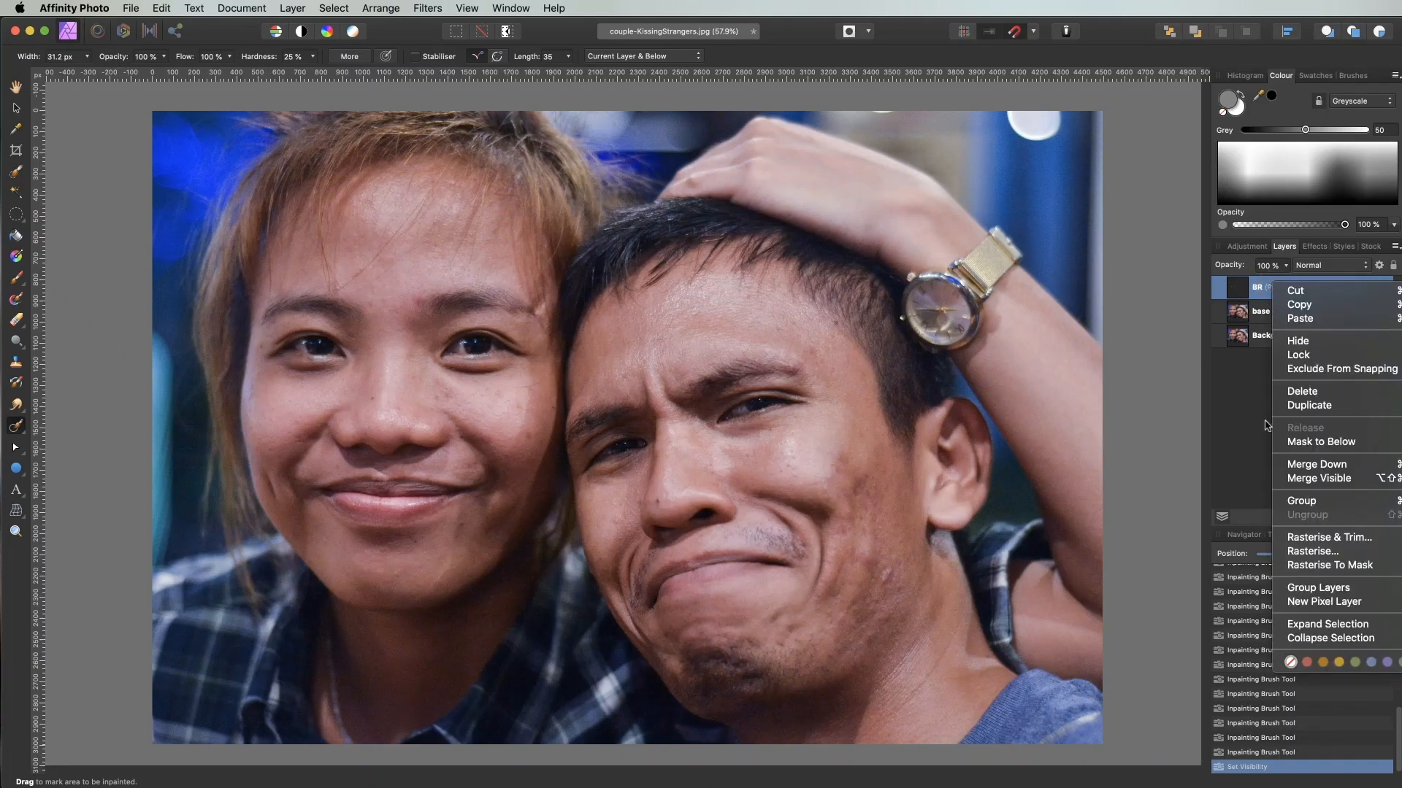
{"action": "left_click", "coordinate": [1298, 481]}
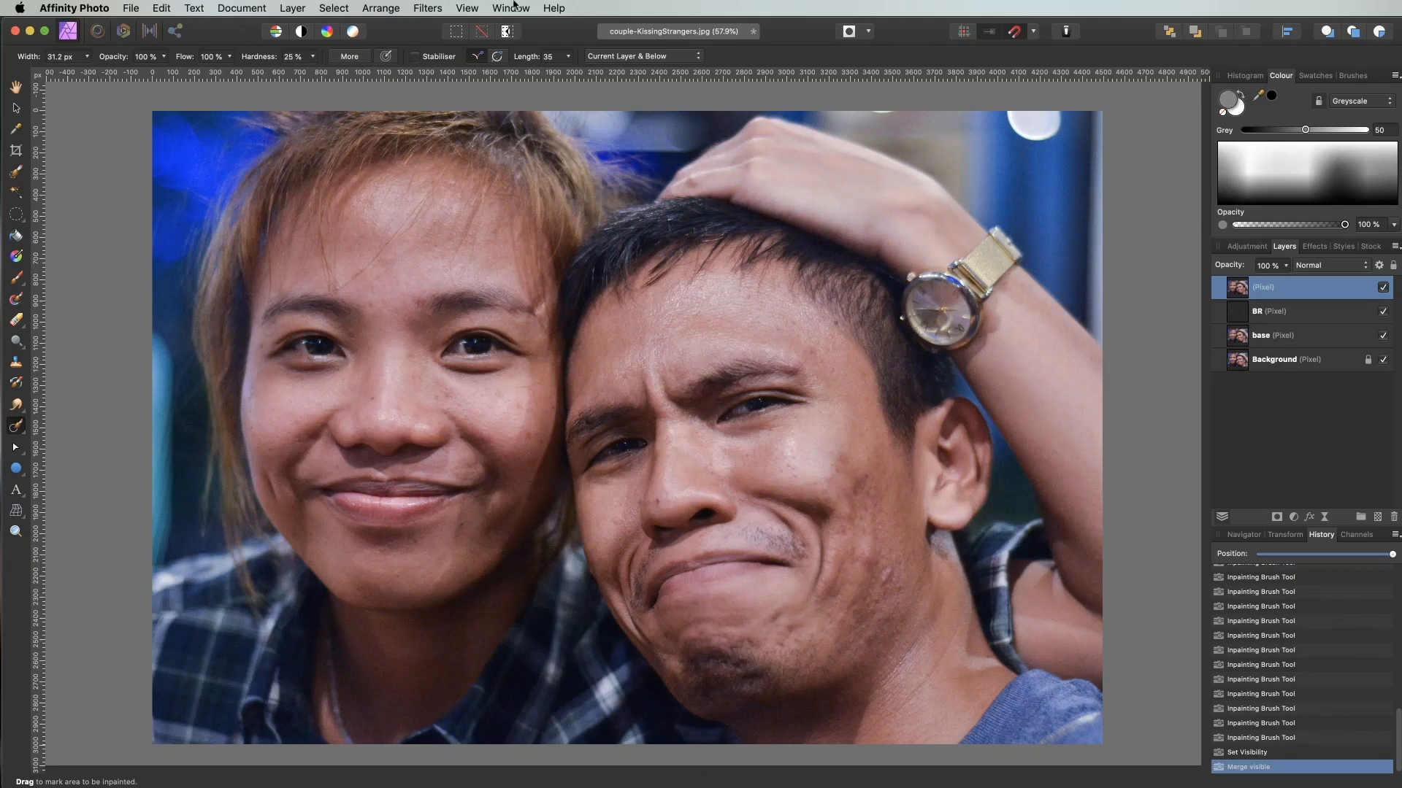
Step: Apply Frequency Separation to the merged layer with a radius of about 13 px
{"action": "left_click", "coordinate": [428, 7]}
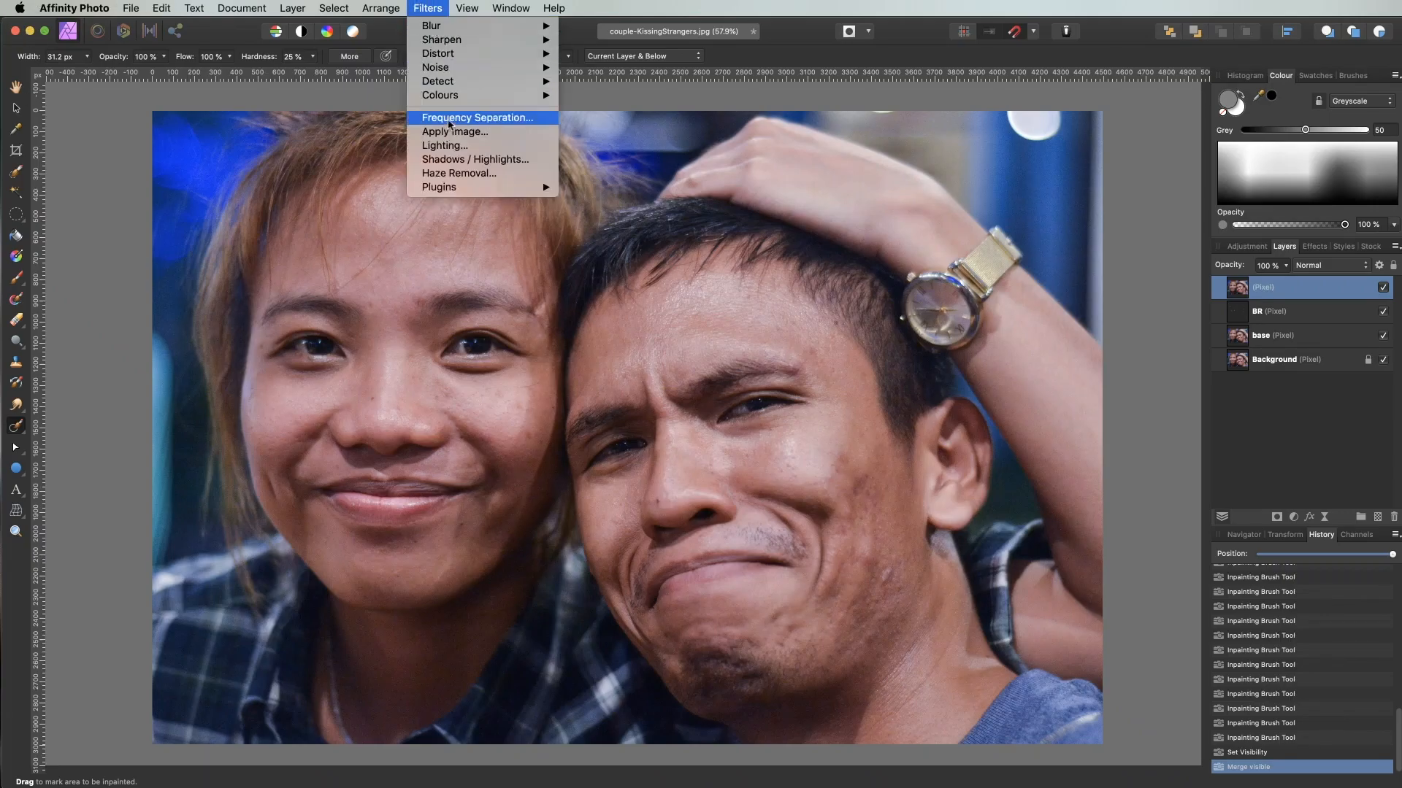
{"action": "left_click", "coordinate": [448, 118]}
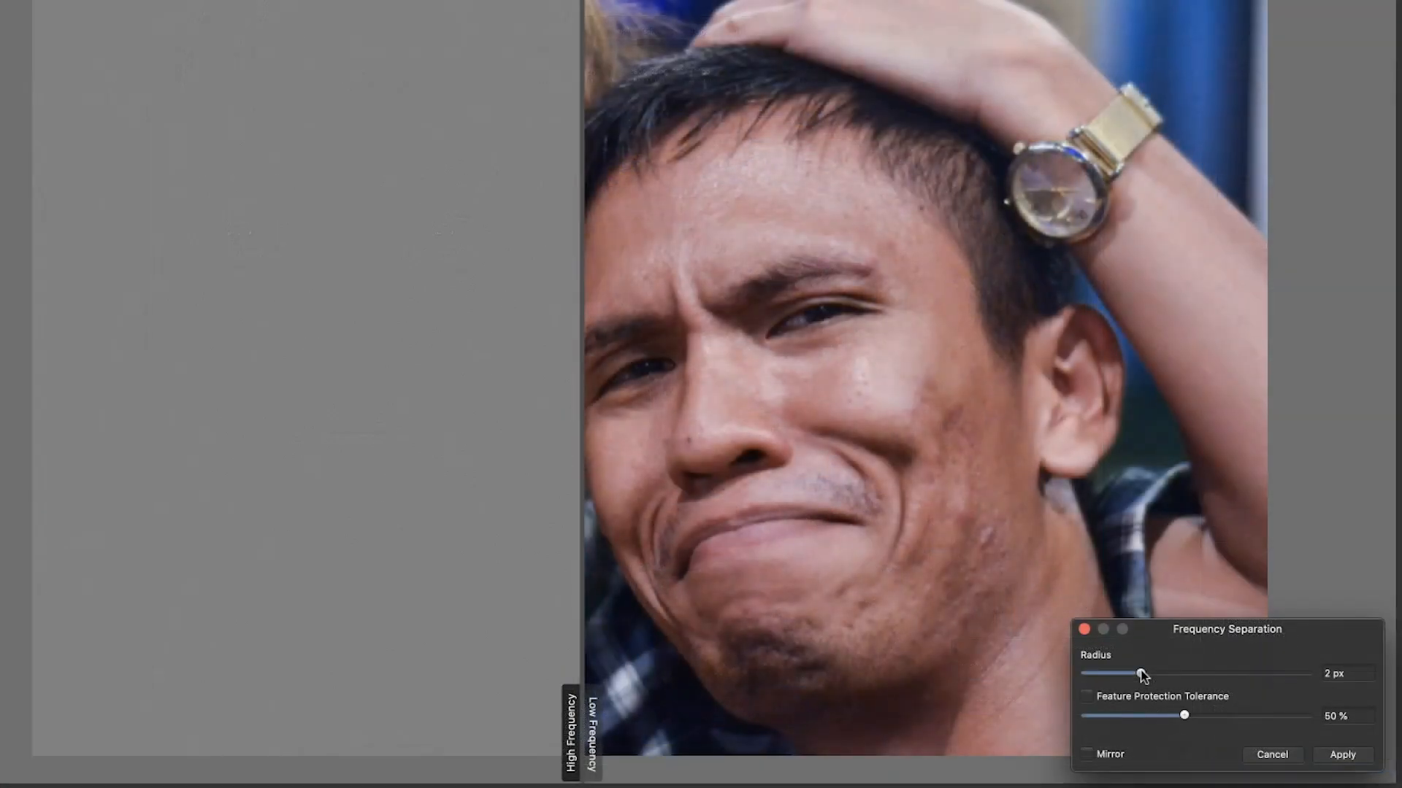
{"action": "left_click_drag", "start_coordinate": [1141, 673], "coordinate": [1191, 676]}
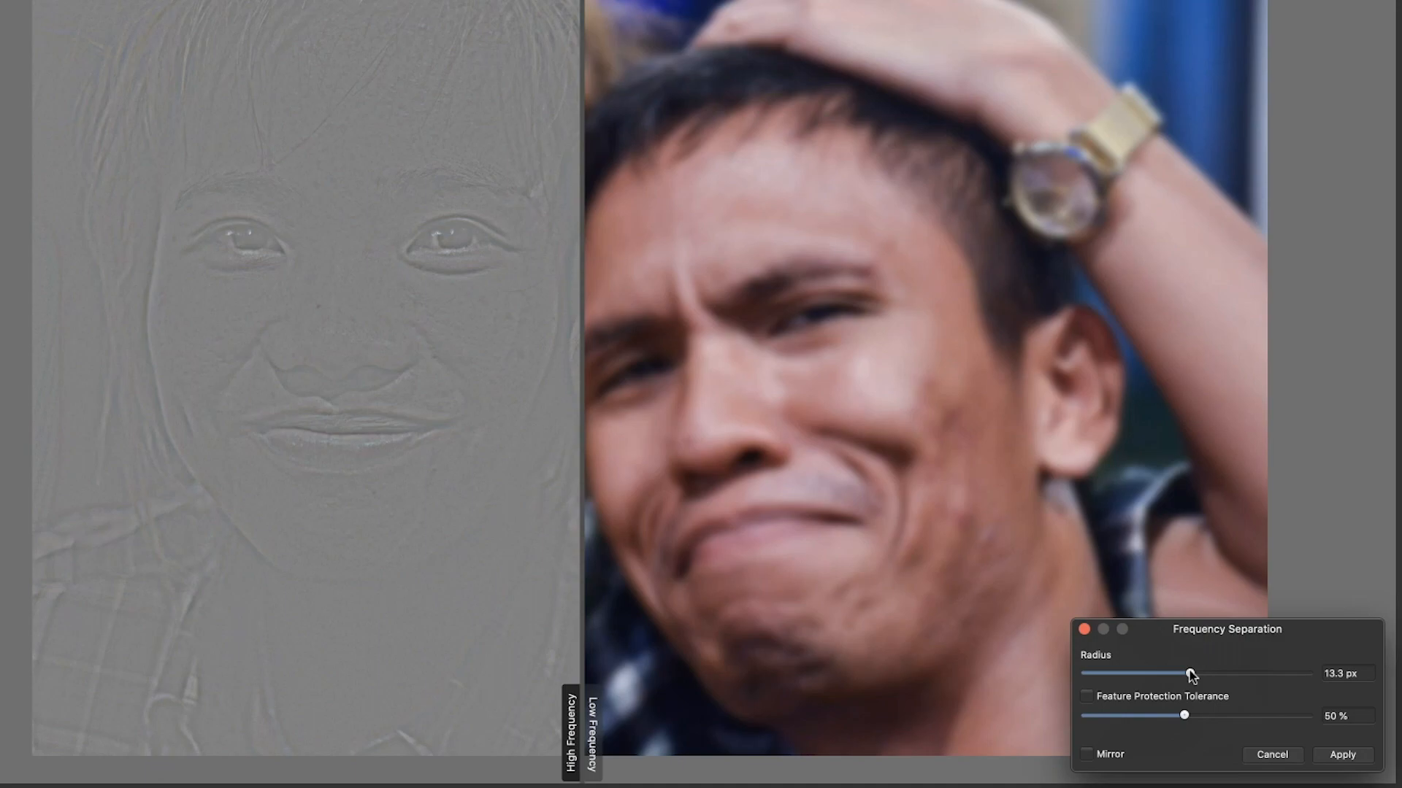
{"action": "left_click_drag", "start_coordinate": [1189, 670], "coordinate": [1193, 671]}
{"action": "left_click_drag", "start_coordinate": [1193, 673], "coordinate": [1189, 674]}
{"action": "left_click", "coordinate": [1344, 756]}
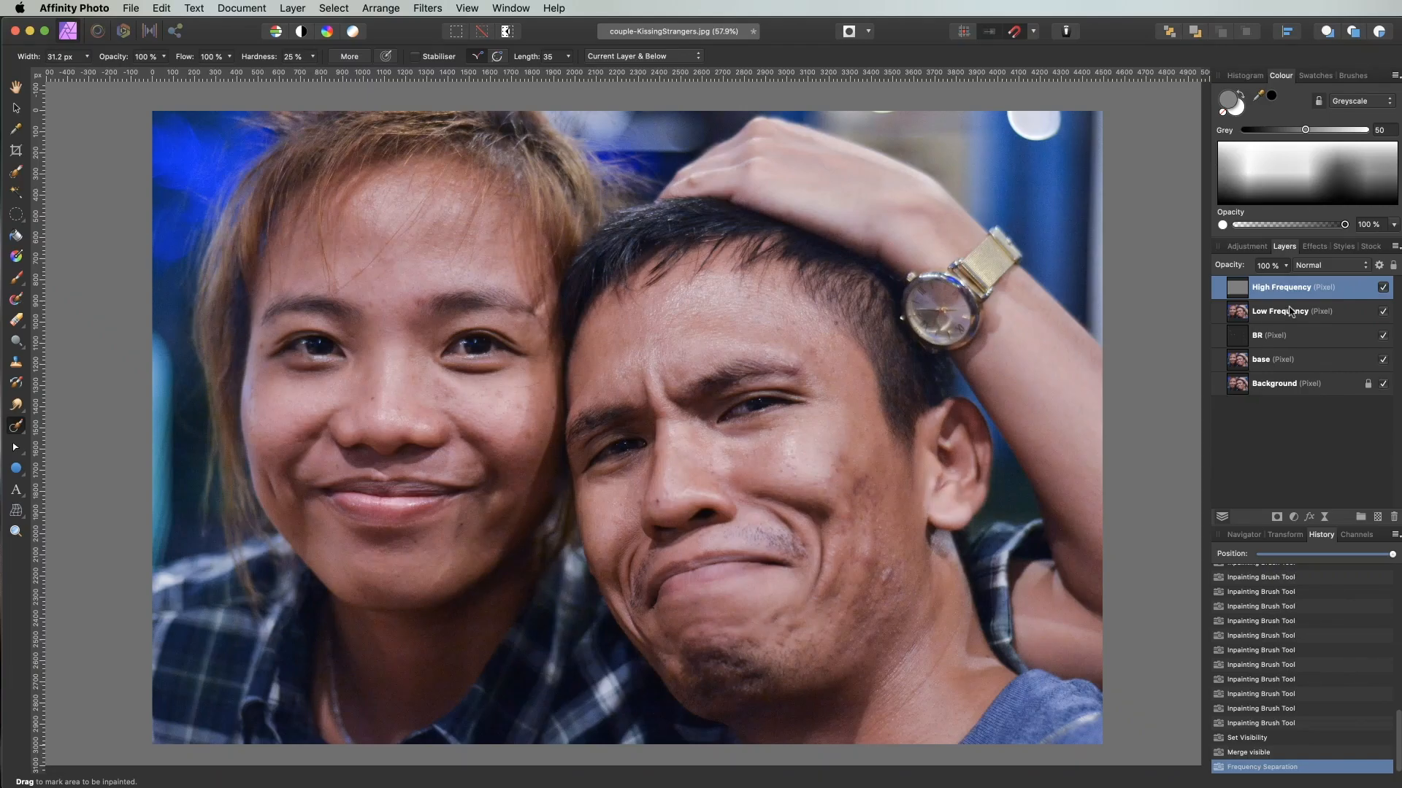
Step: Hide and restore the High Frequency and Low Frequency layers together to compare the image
{"action": "left_click", "coordinate": [1290, 311], "text": "shift"}
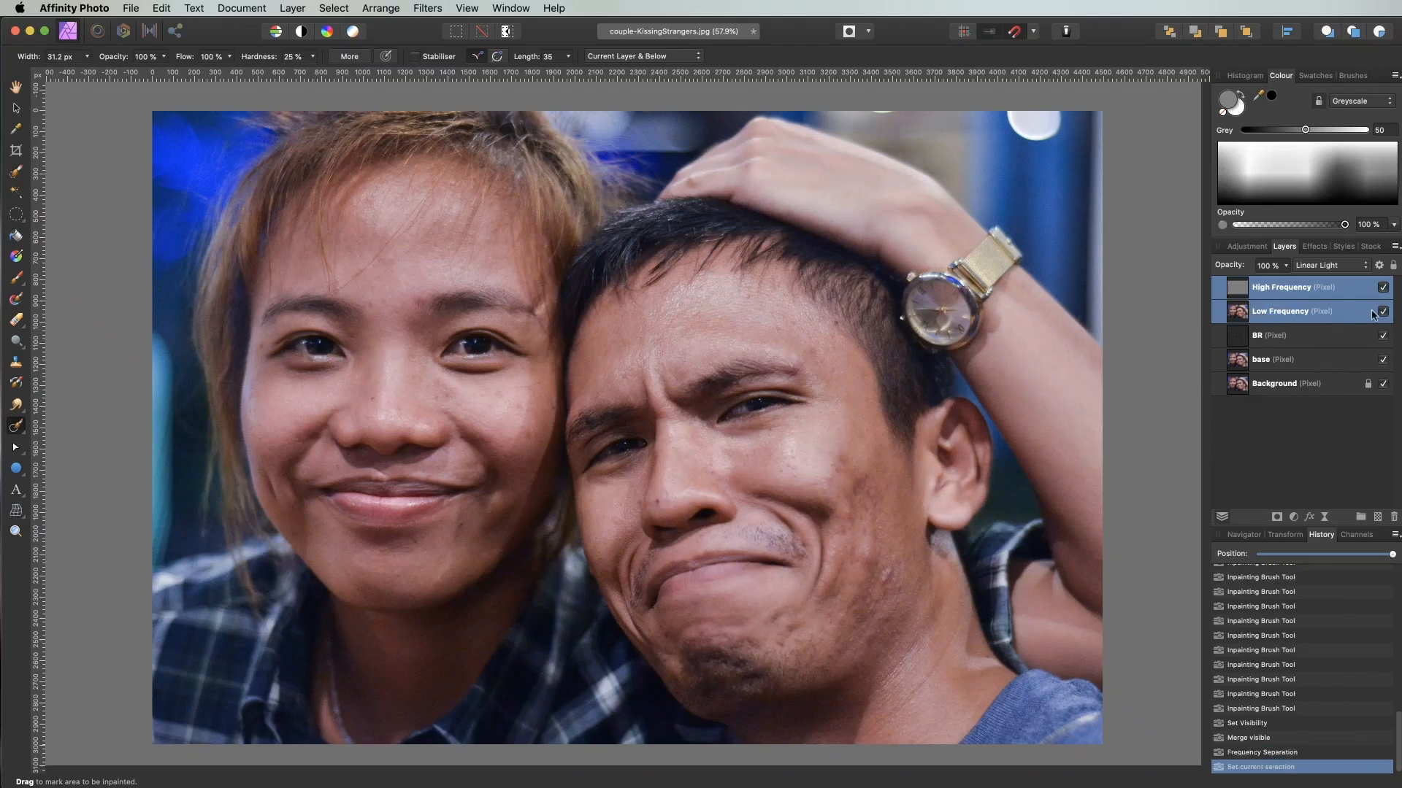
{"action": "left_click", "coordinate": [1382, 313]}
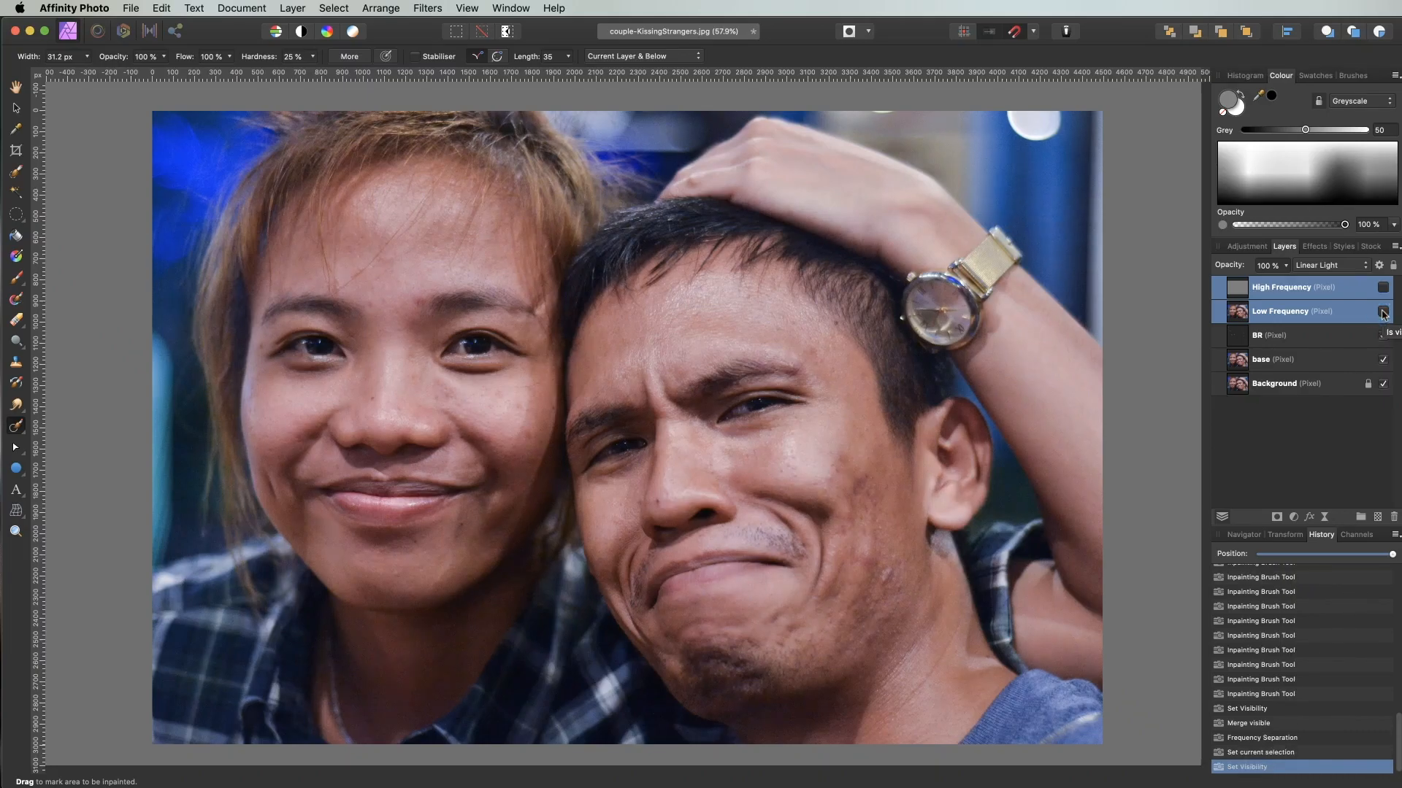
{"action": "key", "text": "super+z"}
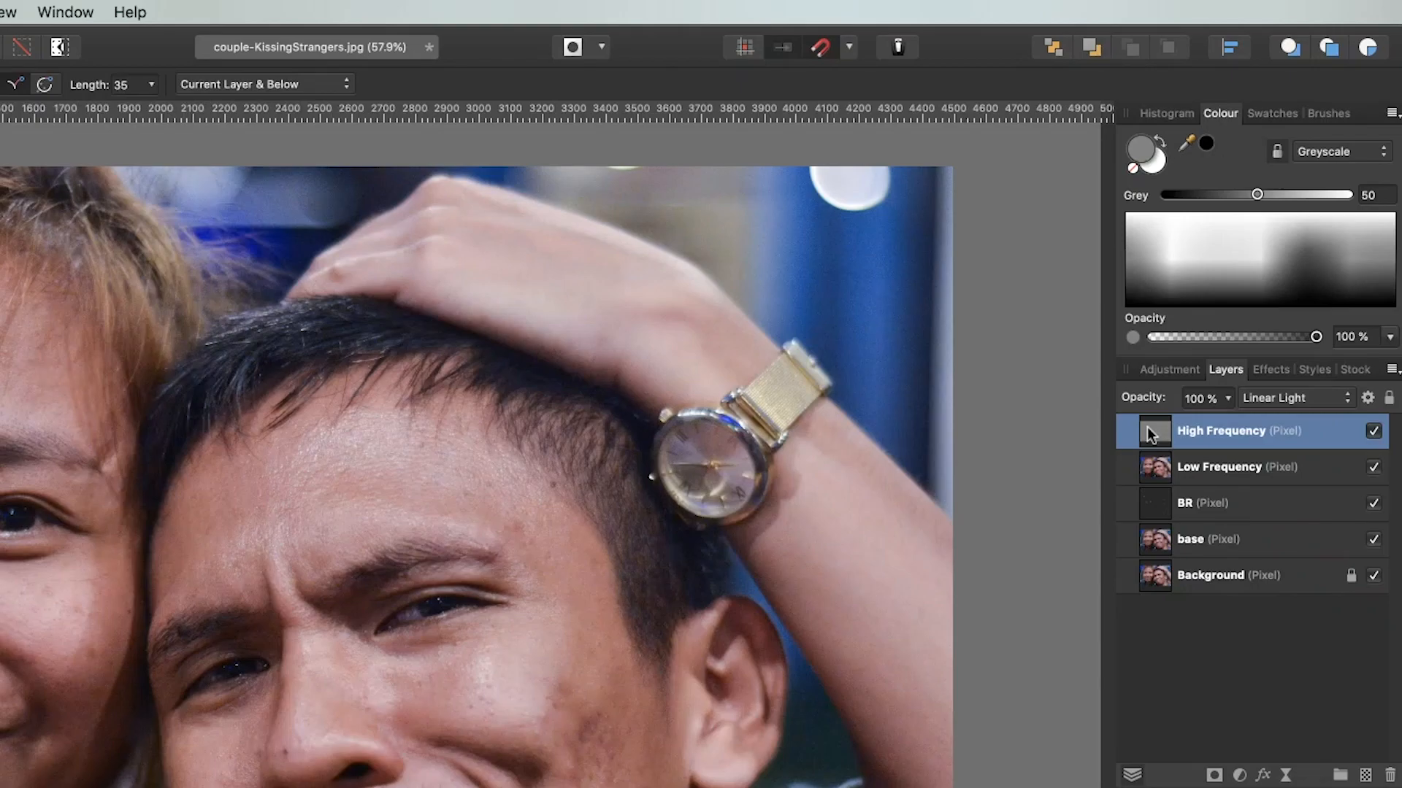
Step: Add a mask to the High Frequency layer, select it, and choose the soft 64 px basic brush for painting
{"action": "left_click", "coordinate": [1214, 776]}
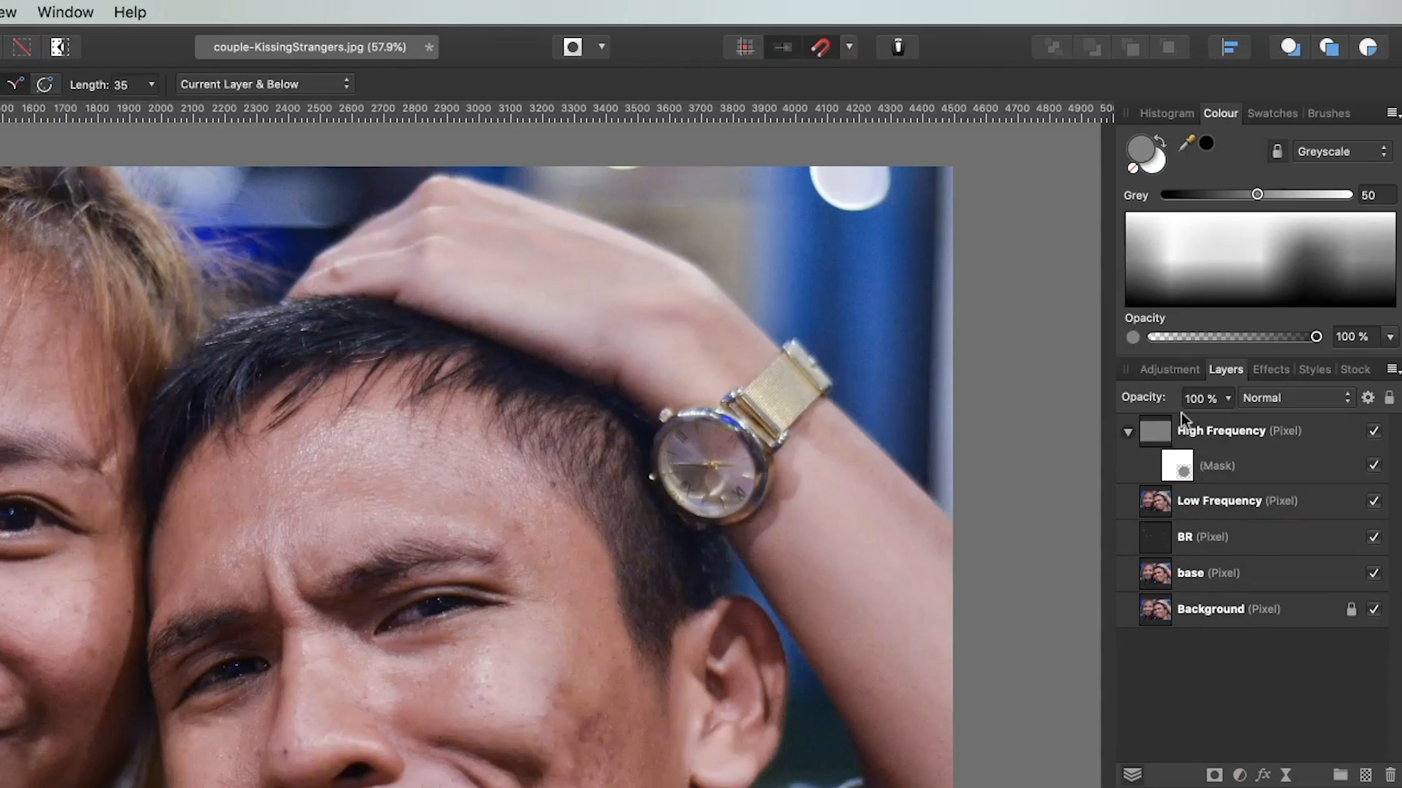
{"action": "left_click", "coordinate": [1197, 465]}
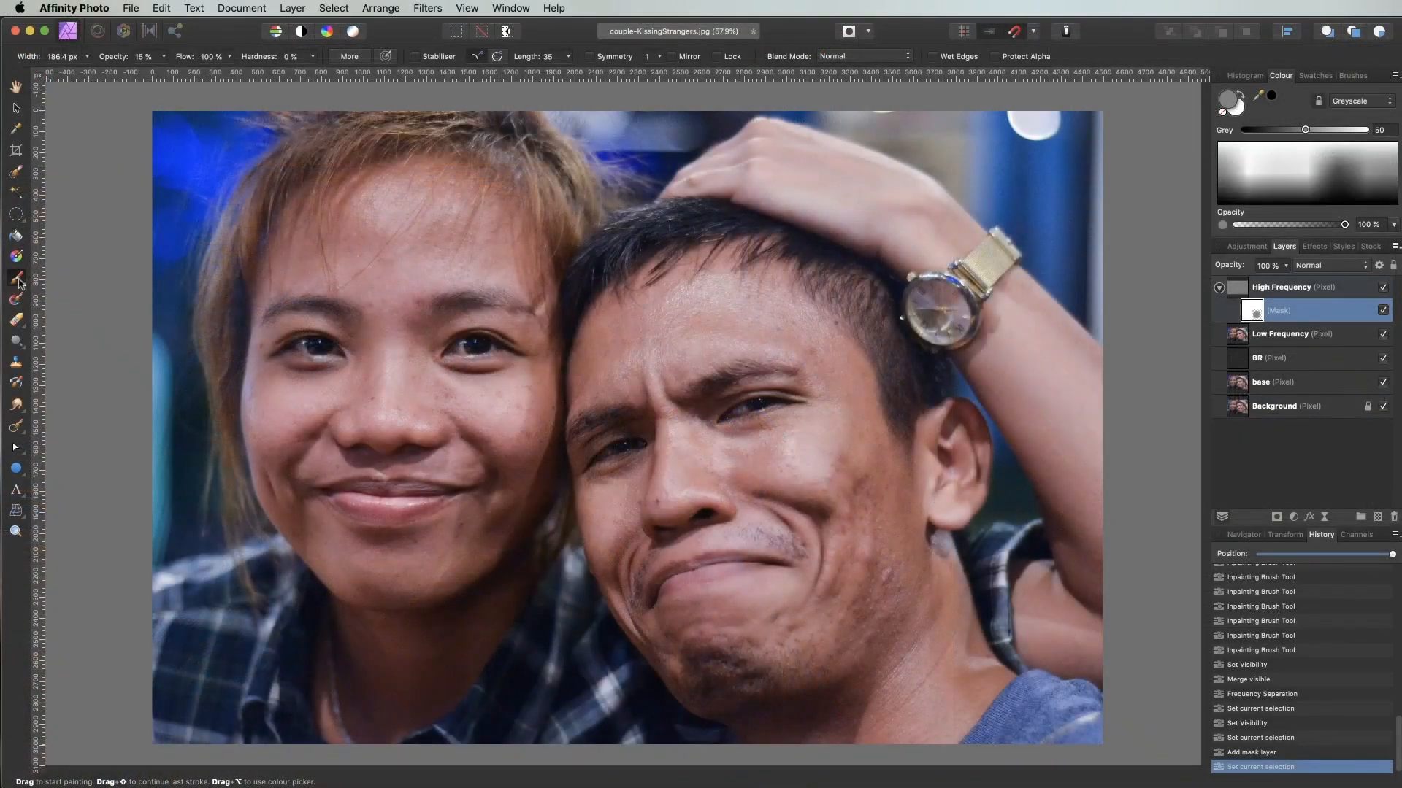
{"action": "left_click", "coordinate": [1350, 76]}
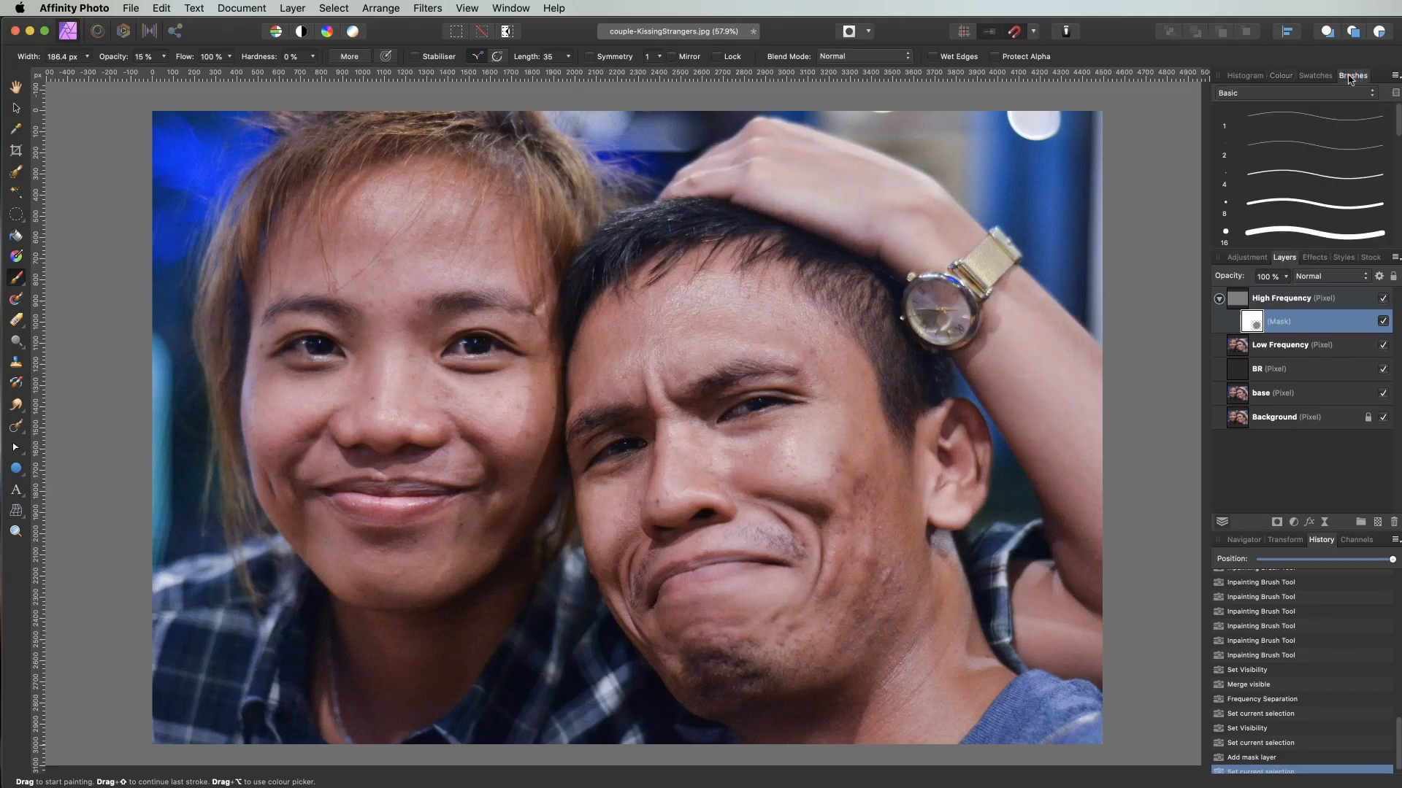
{"action": "scroll", "coordinate": [1319, 200], "scroll_direction": "down", "scroll_amount": 5}
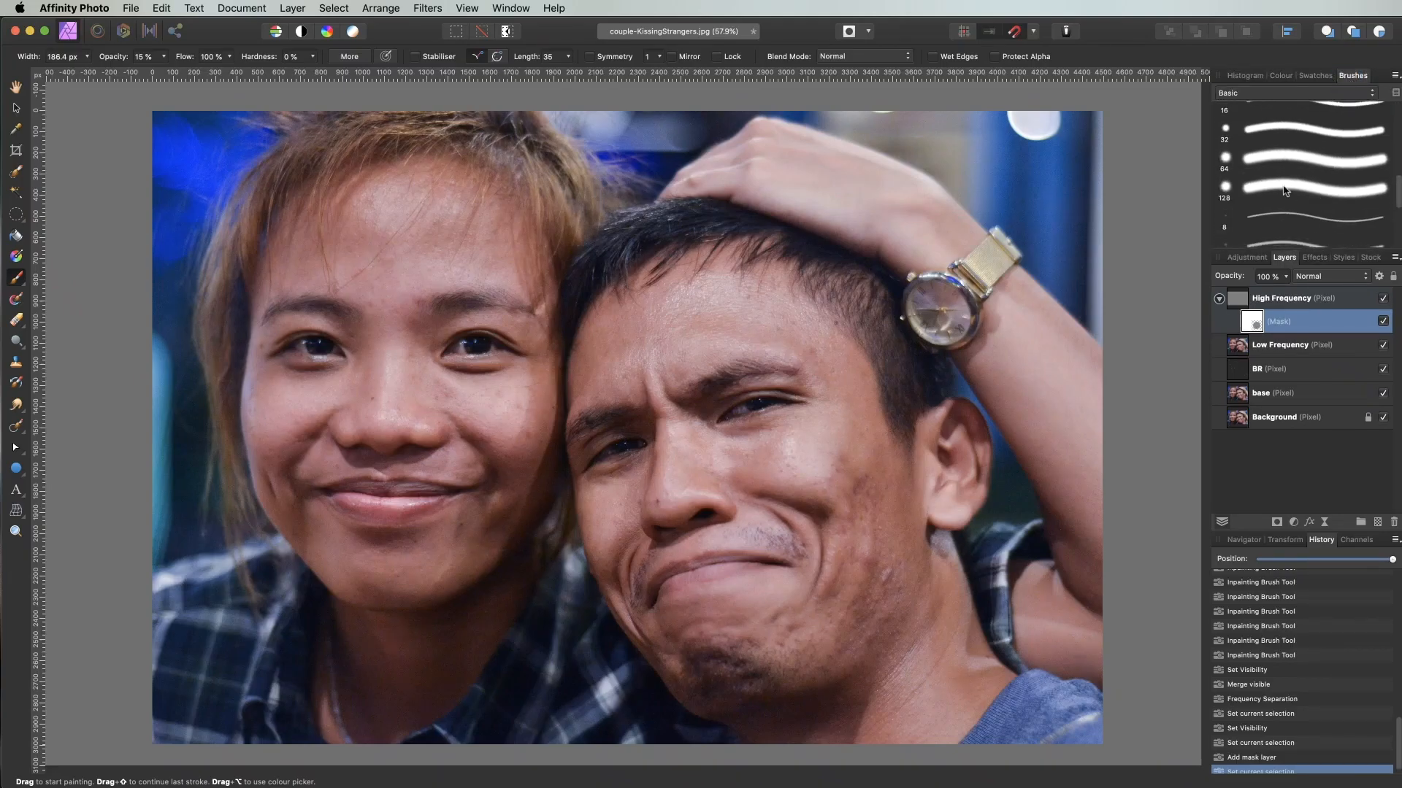
{"action": "left_click", "coordinate": [1271, 161]}
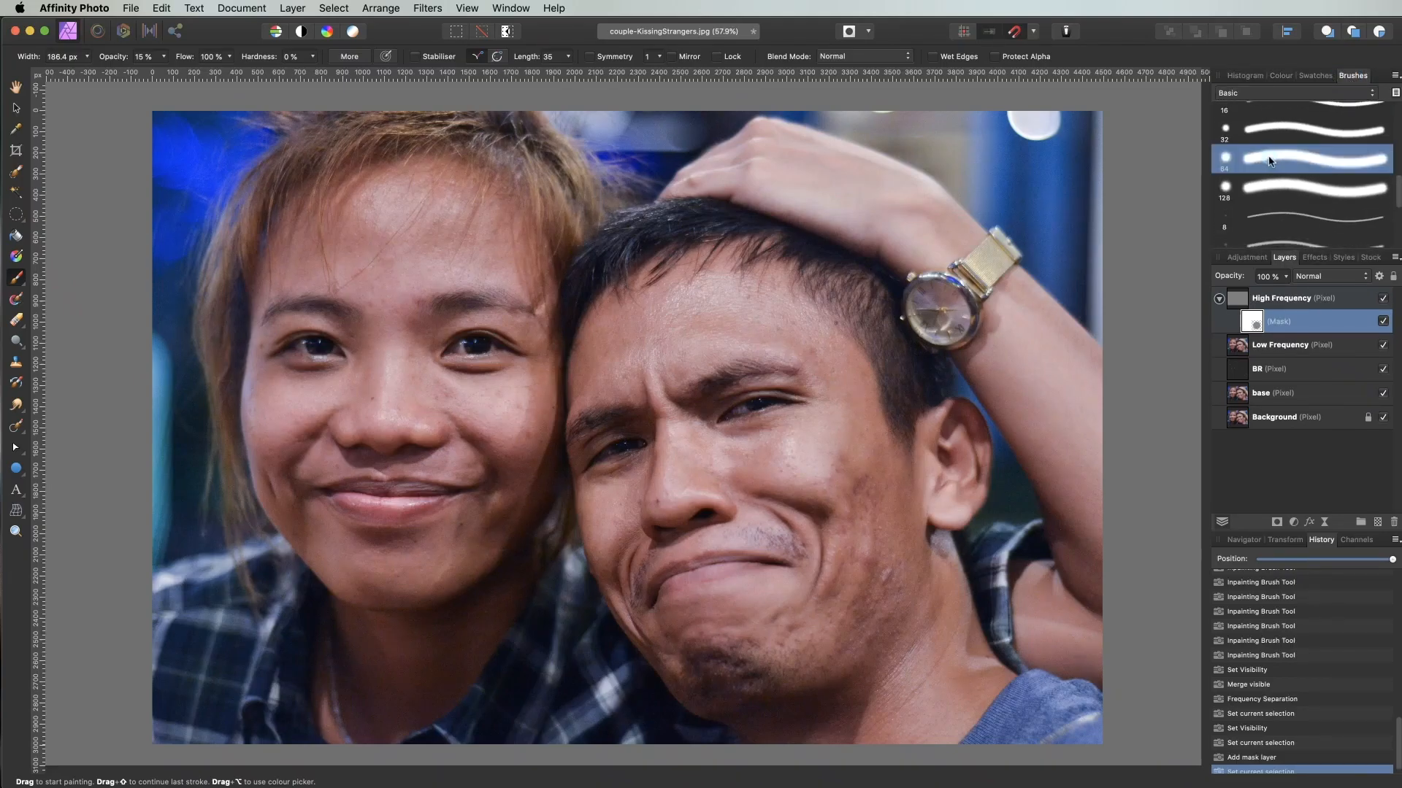
Step: Set the Paint Brush opacity to 15% and its hardness to 0%
{"action": "left_click", "coordinate": [164, 56]}
{"action": "left_click", "coordinate": [57, 75]}
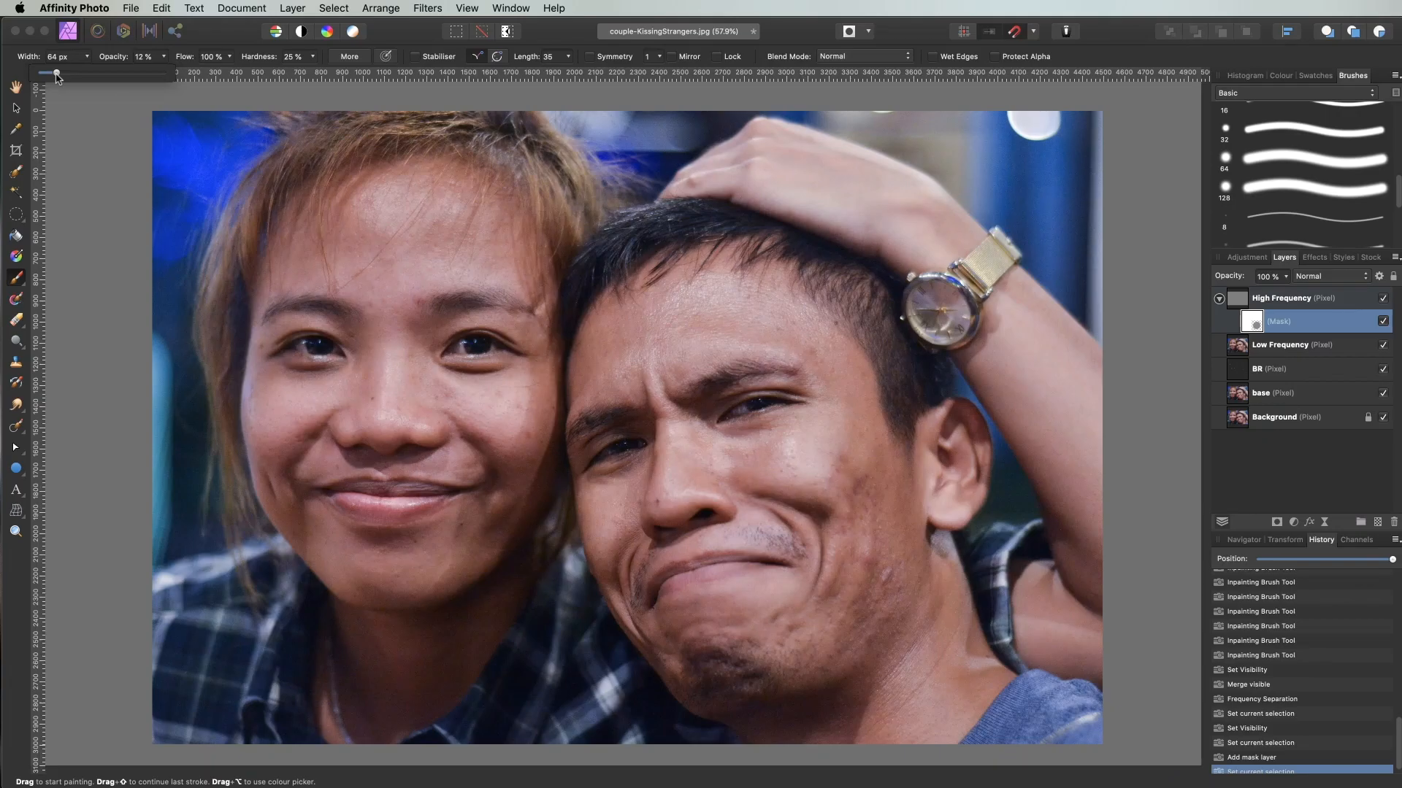
{"action": "left_click_drag", "start_coordinate": [56, 74], "coordinate": [58, 75]}
{"action": "left_click", "coordinate": [312, 56]}
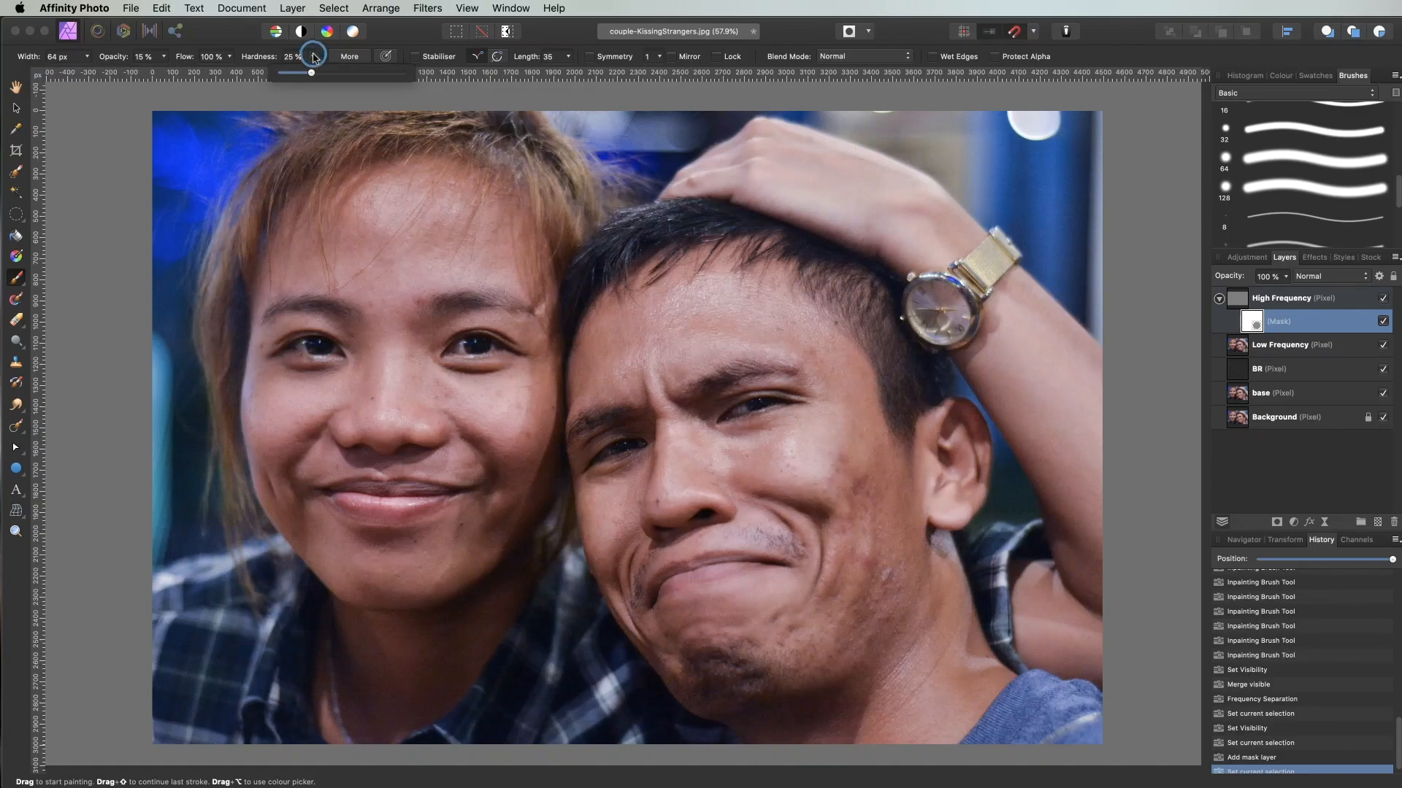
{"action": "left_click_drag", "start_coordinate": [311, 73], "coordinate": [268, 78]}
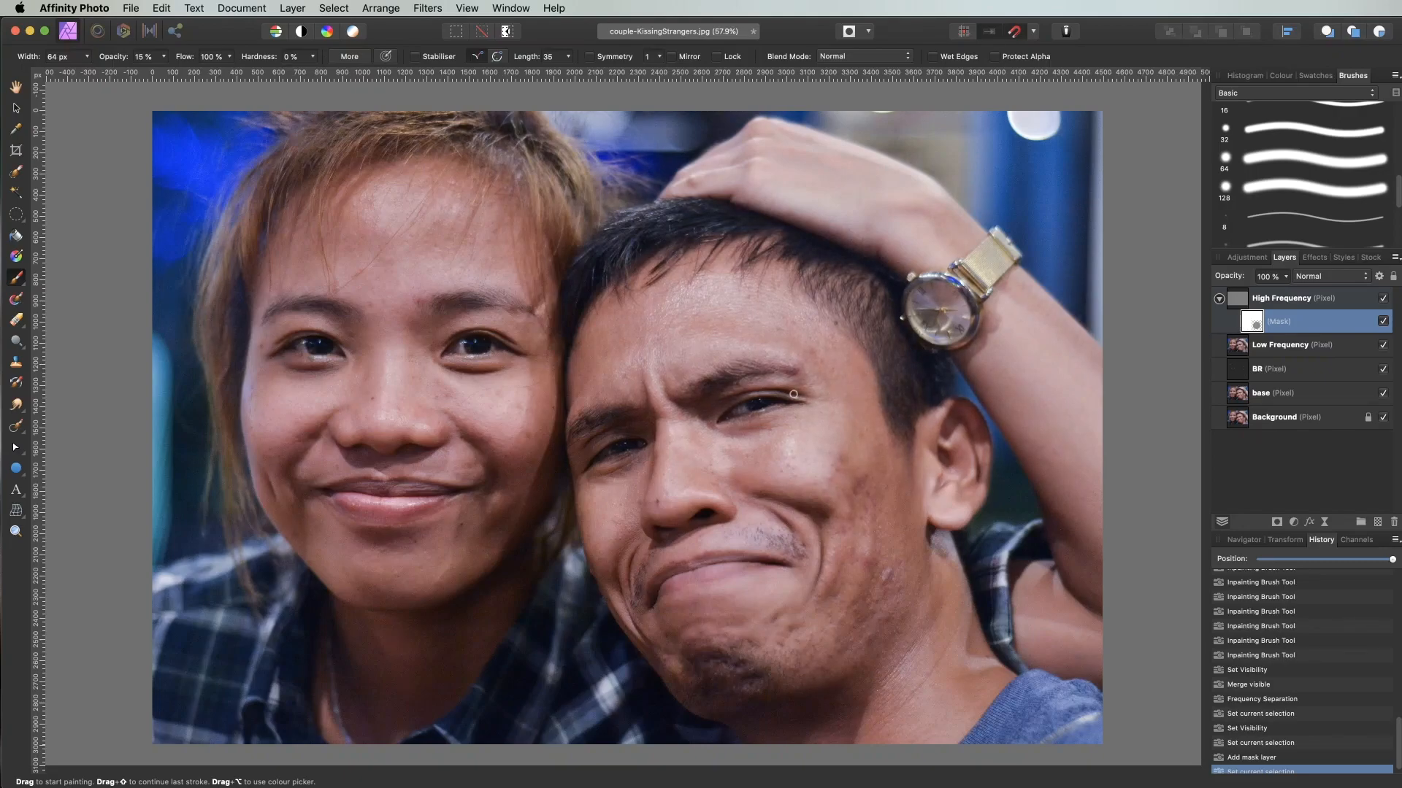
Step: Set the greyscale painting colour to 0 for black and enlarge the Paint Brush considerably
{"action": "left_click", "coordinate": [1281, 75]}
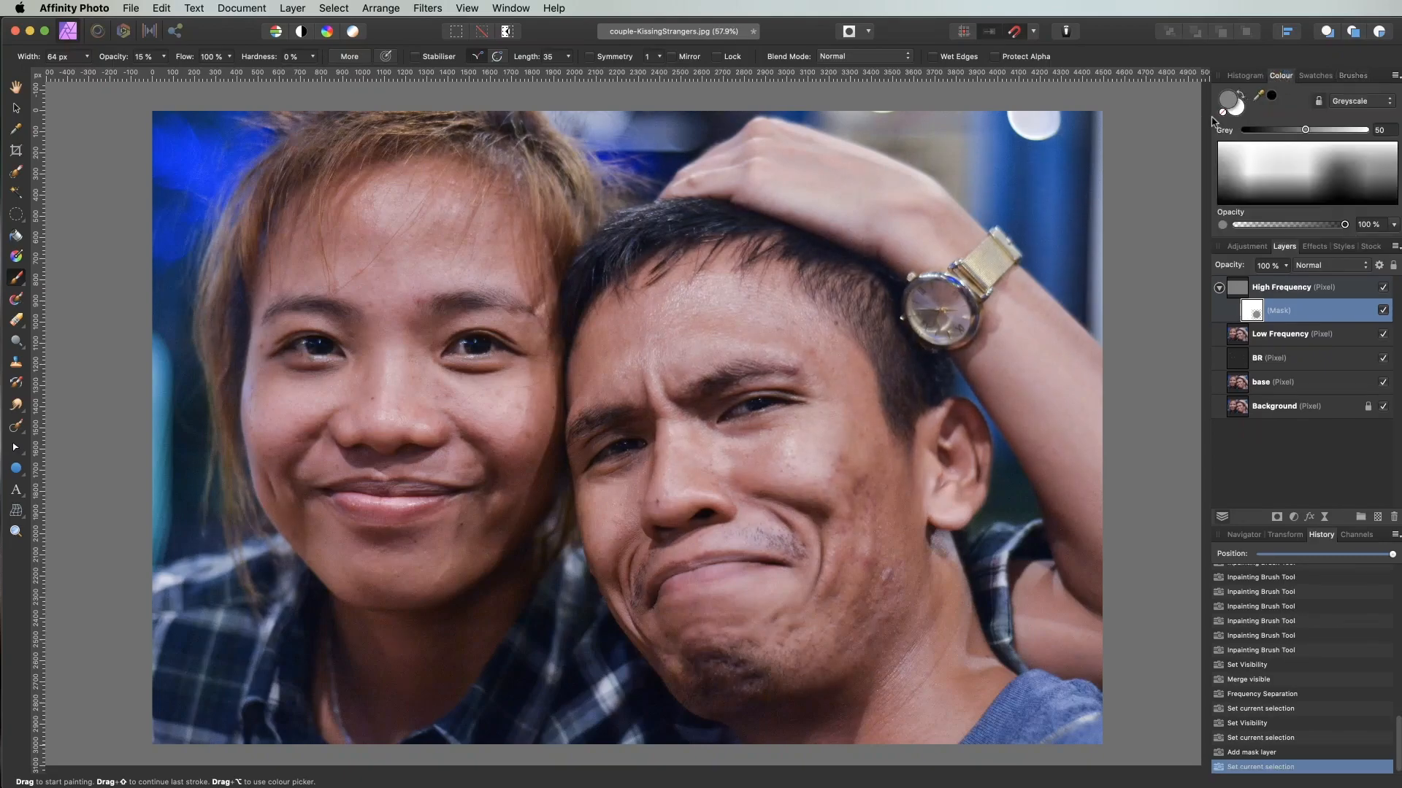
{"action": "left_click_drag", "start_coordinate": [1304, 130], "coordinate": [1245, 129]}
{"action": "key", "text": "]"}
{"action": "key", "text": "]"}
{"action": "key", "text": "]"}
{"action": "key", "text": "]"}
{"action": "key", "text": "]"}
{"action": "key", "text": "]"}
{"action": "key", "text": "]"}
{"action": "key", "text": "]"}
{"action": "key", "text": "]"}
{"action": "key", "text": "]"}
{"action": "key", "text": "]"}
{"action": "key", "text": "]"}
{"action": "key", "text": "]"}
{"action": "key", "text": "]"}
{"action": "key", "text": "bracketleft"}
Step: Paint black on the High Frequency mask over the middle of the man's forehead and above the brow nearest the woman
{"action": "left_click", "coordinate": [16, 532]}
{"action": "left_click", "coordinate": [686, 300]}
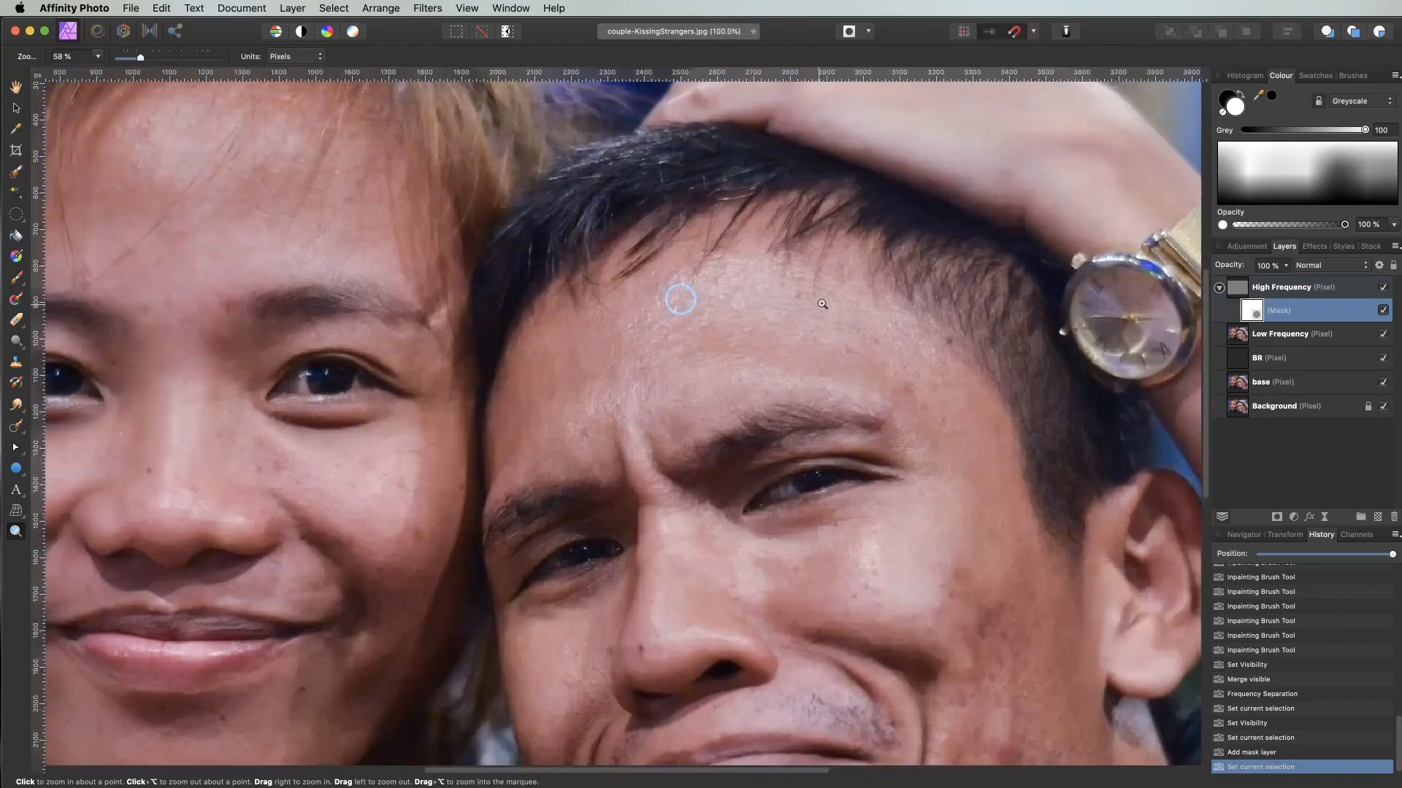
{"action": "left_click", "coordinate": [862, 301]}
{"action": "key", "text": "b"}
{"action": "key", "text": "x"}
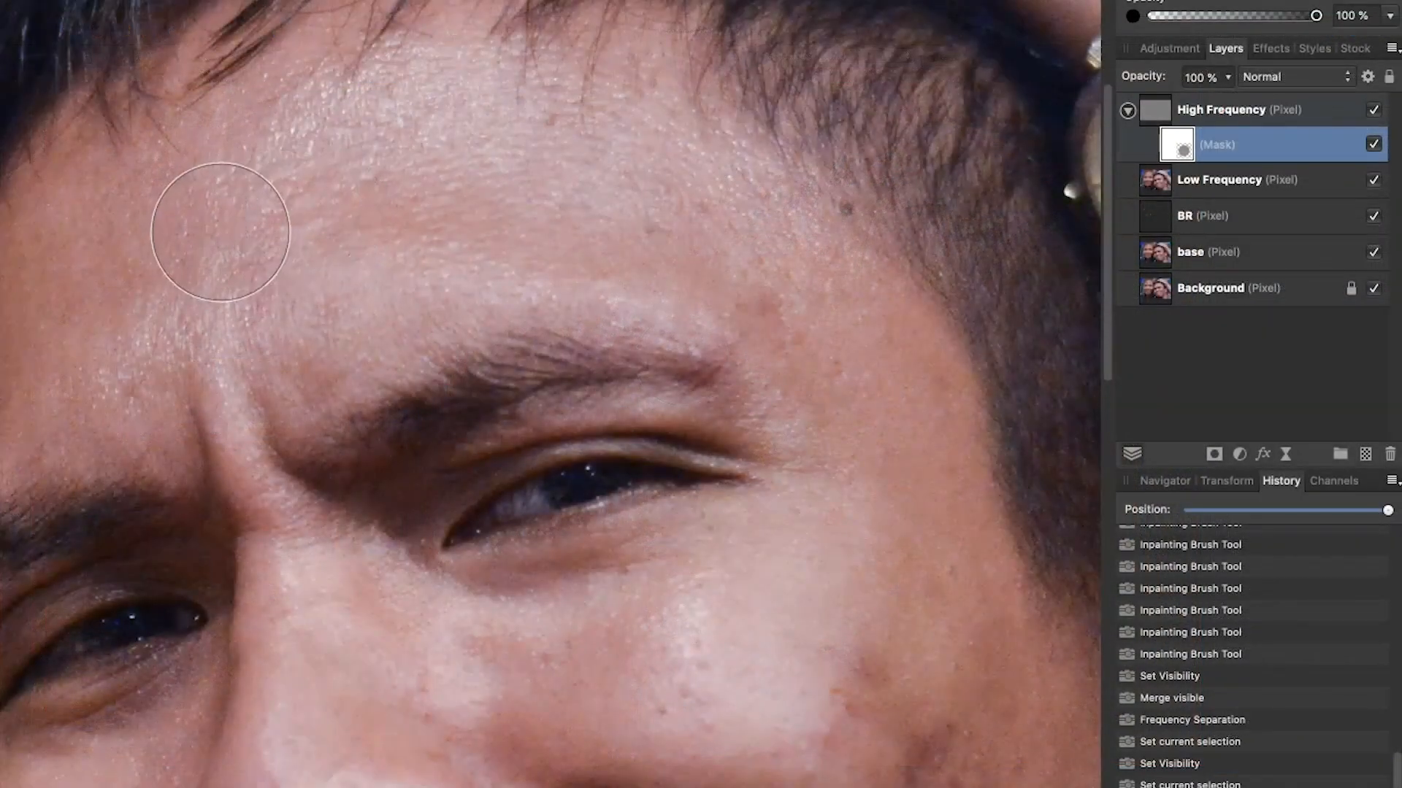
{"action": "mouse_move", "coordinate": [226, 218]}
{"action": "left_mouse_down"}
{"action": "mouse_move", "coordinate": [374, 158]}
{"action": "mouse_move", "coordinate": [259, 217]}
{"action": "mouse_move", "coordinate": [397, 118]}
{"action": "left_mouse_up"}
{"action": "left_click_drag", "start_coordinate": [256, 156], "coordinate": [452, 99]}
{"action": "left_click_drag", "start_coordinate": [303, 168], "coordinate": [409, 165]}
{"action": "left_click_drag", "start_coordinate": [332, 204], "coordinate": [513, 130]}
{"action": "left_click_drag", "start_coordinate": [380, 208], "coordinate": [292, 306]}
{"action": "mouse_move", "coordinate": [452, 241]}
{"action": "left_mouse_down"}
{"action": "mouse_move", "coordinate": [204, 332]}
{"action": "mouse_move", "coordinate": [277, 306]}
{"action": "left_mouse_up"}
{"action": "left_click_drag", "start_coordinate": [204, 343], "coordinate": [314, 263]}
{"action": "mouse_move", "coordinate": [219, 314]}
{"action": "left_mouse_down"}
{"action": "mouse_move", "coordinate": [72, 422]}
{"action": "mouse_move", "coordinate": [36, 467]}
{"action": "left_mouse_up"}
{"action": "left_click_drag", "start_coordinate": [172, 253], "coordinate": [77, 370]}
{"action": "left_click_drag", "start_coordinate": [213, 222], "coordinate": [154, 299]}
{"action": "left_click_drag", "start_coordinate": [231, 156], "coordinate": [146, 251]}
{"action": "left_click_drag", "start_coordinate": [166, 135], "coordinate": [110, 241]}
{"action": "mouse_move", "coordinate": [176, 187]}
{"action": "left_mouse_down"}
{"action": "mouse_move", "coordinate": [104, 216]}
{"action": "mouse_move", "coordinate": [55, 333]}
{"action": "left_mouse_up"}
{"action": "left_click_drag", "start_coordinate": [47, 222], "coordinate": [2, 381]}
{"action": "left_click_drag", "start_coordinate": [132, 256], "coordinate": [109, 351]}
{"action": "left_click_drag", "start_coordinate": [194, 263], "coordinate": [246, 398]}
{"action": "left_click_drag", "start_coordinate": [254, 268], "coordinate": [241, 384]}
Step: Paint black on the mask across the man's upper forehead, above the other eyebrow, out to the temple and around the frown line
{"action": "mouse_move", "coordinate": [314, 110]}
{"action": "left_mouse_down"}
{"action": "mouse_move", "coordinate": [286, 116]}
{"action": "mouse_move", "coordinate": [459, 125]}
{"action": "mouse_move", "coordinate": [379, 250]}
{"action": "mouse_move", "coordinate": [594, 234]}
{"action": "left_mouse_up"}
{"action": "mouse_move", "coordinate": [401, 283]}
{"action": "left_mouse_down"}
{"action": "mouse_move", "coordinate": [490, 278]}
{"action": "mouse_move", "coordinate": [465, 125]}
{"action": "left_mouse_up"}
{"action": "mouse_move", "coordinate": [435, 66]}
{"action": "left_mouse_down"}
{"action": "mouse_move", "coordinate": [404, 93]}
{"action": "mouse_move", "coordinate": [319, 66]}
{"action": "mouse_move", "coordinate": [343, 69]}
{"action": "left_mouse_up"}
{"action": "mouse_move", "coordinate": [331, 105]}
{"action": "left_mouse_down"}
{"action": "mouse_move", "coordinate": [548, 108]}
{"action": "mouse_move", "coordinate": [557, 185]}
{"action": "left_mouse_up"}
{"action": "left_click_drag", "start_coordinate": [551, 112], "coordinate": [609, 212]}
{"action": "left_click_drag", "start_coordinate": [616, 100], "coordinate": [647, 200]}
{"action": "left_click_drag", "start_coordinate": [641, 138], "coordinate": [660, 202]}
{"action": "left_click_drag", "start_coordinate": [688, 130], "coordinate": [715, 171]}
{"action": "left_click_drag", "start_coordinate": [755, 176], "coordinate": [788, 302]}
{"action": "left_click_drag", "start_coordinate": [808, 212], "coordinate": [881, 330]}
{"action": "left_click_drag", "start_coordinate": [757, 219], "coordinate": [847, 300]}
{"action": "mouse_move", "coordinate": [657, 238]}
{"action": "left_mouse_down"}
{"action": "mouse_move", "coordinate": [488, 229]}
{"action": "mouse_move", "coordinate": [519, 208]}
{"action": "mouse_move", "coordinate": [317, 324]}
{"action": "mouse_move", "coordinate": [651, 251]}
{"action": "mouse_move", "coordinate": [761, 267]}
{"action": "left_mouse_up"}
{"action": "mouse_move", "coordinate": [303, 83]}
{"action": "left_mouse_down"}
{"action": "mouse_move", "coordinate": [196, 161]}
{"action": "mouse_move", "coordinate": [238, 300]}
{"action": "mouse_move", "coordinate": [228, 356]}
{"action": "left_mouse_up"}
{"action": "mouse_move", "coordinate": [200, 376]}
{"action": "left_mouse_down"}
{"action": "mouse_move", "coordinate": [166, 309]}
{"action": "mouse_move", "coordinate": [203, 297]}
{"action": "left_mouse_up"}
{"action": "left_click_drag", "start_coordinate": [188, 300], "coordinate": [227, 256]}
{"action": "left_click_drag", "start_coordinate": [368, 148], "coordinate": [366, 235]}
{"action": "left_click_drag", "start_coordinate": [545, 151], "coordinate": [438, 110]}
{"action": "mouse_move", "coordinate": [440, 37]}
{"action": "left_mouse_down"}
{"action": "mouse_move", "coordinate": [417, 84]}
{"action": "mouse_move", "coordinate": [360, 69]}
{"action": "left_mouse_up"}
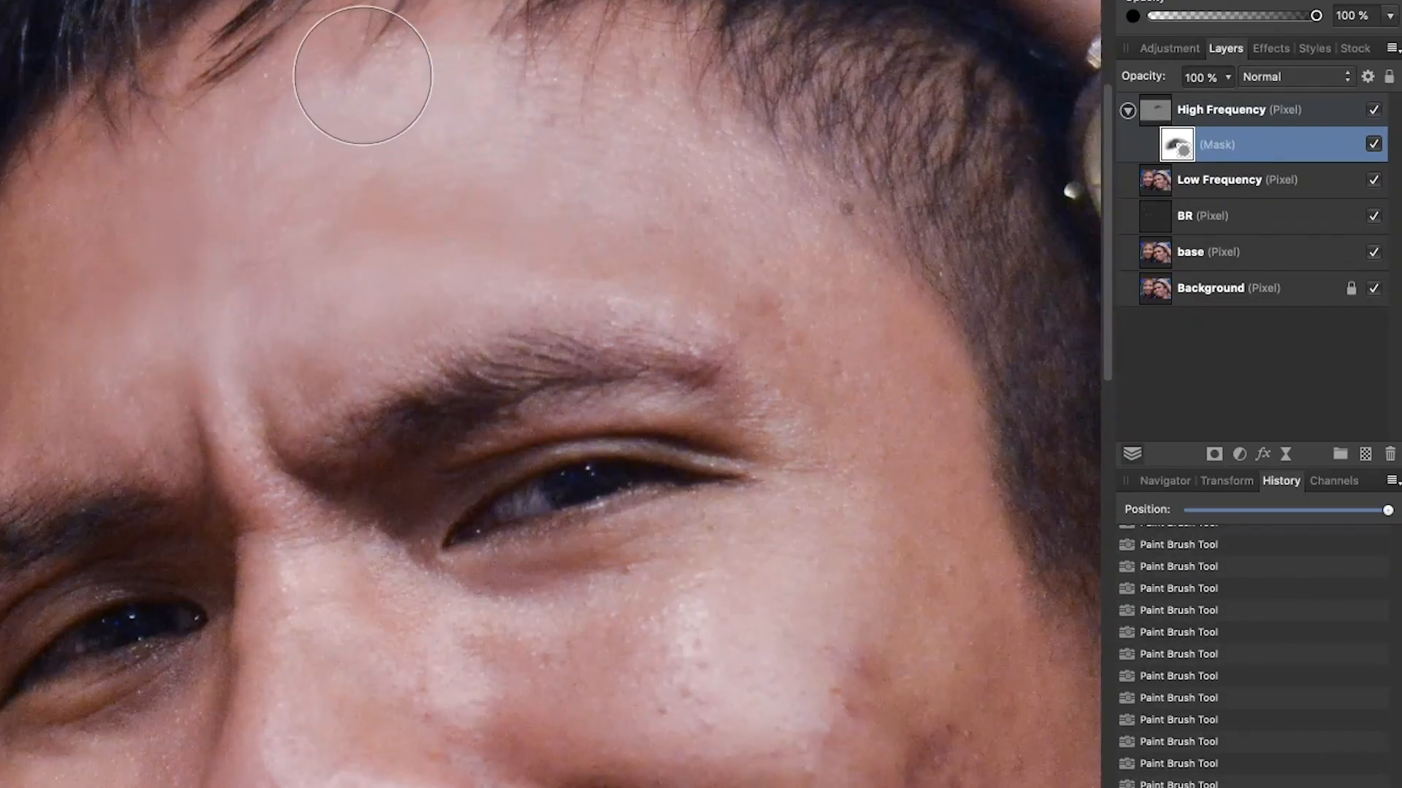
Step: Compare the forehead with the mask off and on, and rework the central forehead with further brush strokes on the mask
{"action": "left_click", "coordinate": [1373, 145]}
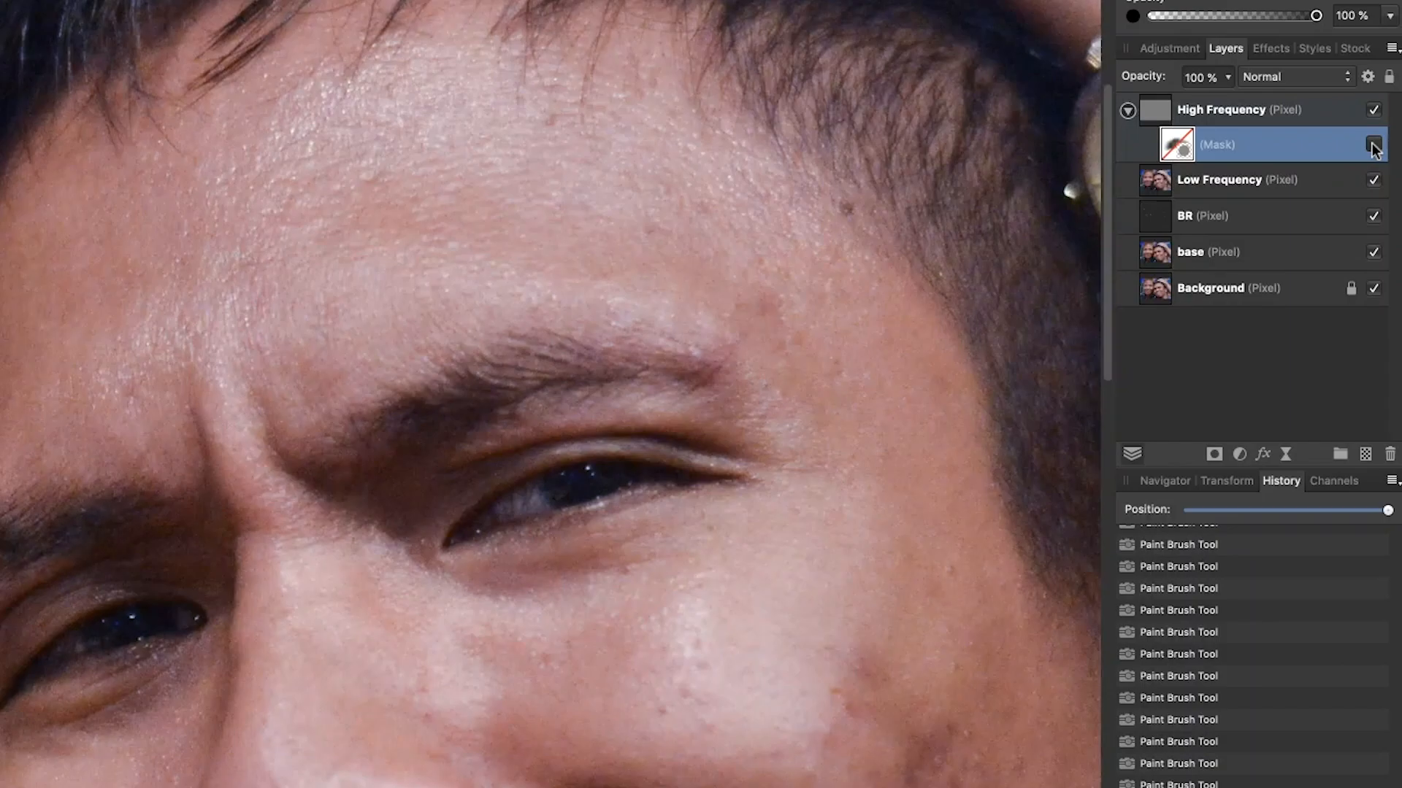
{"action": "left_click", "coordinate": [1373, 145]}
{"action": "left_click_drag", "start_coordinate": [306, 97], "coordinate": [218, 241]}
{"action": "mouse_move", "coordinate": [374, 115]}
{"action": "left_mouse_down"}
{"action": "mouse_move", "coordinate": [329, 207]}
{"action": "mouse_move", "coordinate": [472, 128]}
{"action": "left_mouse_up"}
{"action": "mouse_move", "coordinate": [410, 116]}
{"action": "left_mouse_down"}
{"action": "mouse_move", "coordinate": [263, 235]}
{"action": "mouse_move", "coordinate": [572, 216]}
{"action": "left_mouse_up"}
{"action": "mouse_move", "coordinate": [394, 265]}
{"action": "left_mouse_down"}
{"action": "mouse_move", "coordinate": [280, 312]}
{"action": "mouse_move", "coordinate": [534, 266]}
{"action": "mouse_move", "coordinate": [246, 240]}
{"action": "left_mouse_up"}
{"action": "left_click_drag", "start_coordinate": [166, 265], "coordinate": [207, 147]}
{"action": "mouse_move", "coordinate": [460, 131]}
{"action": "left_mouse_down"}
{"action": "mouse_move", "coordinate": [508, 143]}
{"action": "mouse_move", "coordinate": [505, 208]}
{"action": "left_mouse_up"}
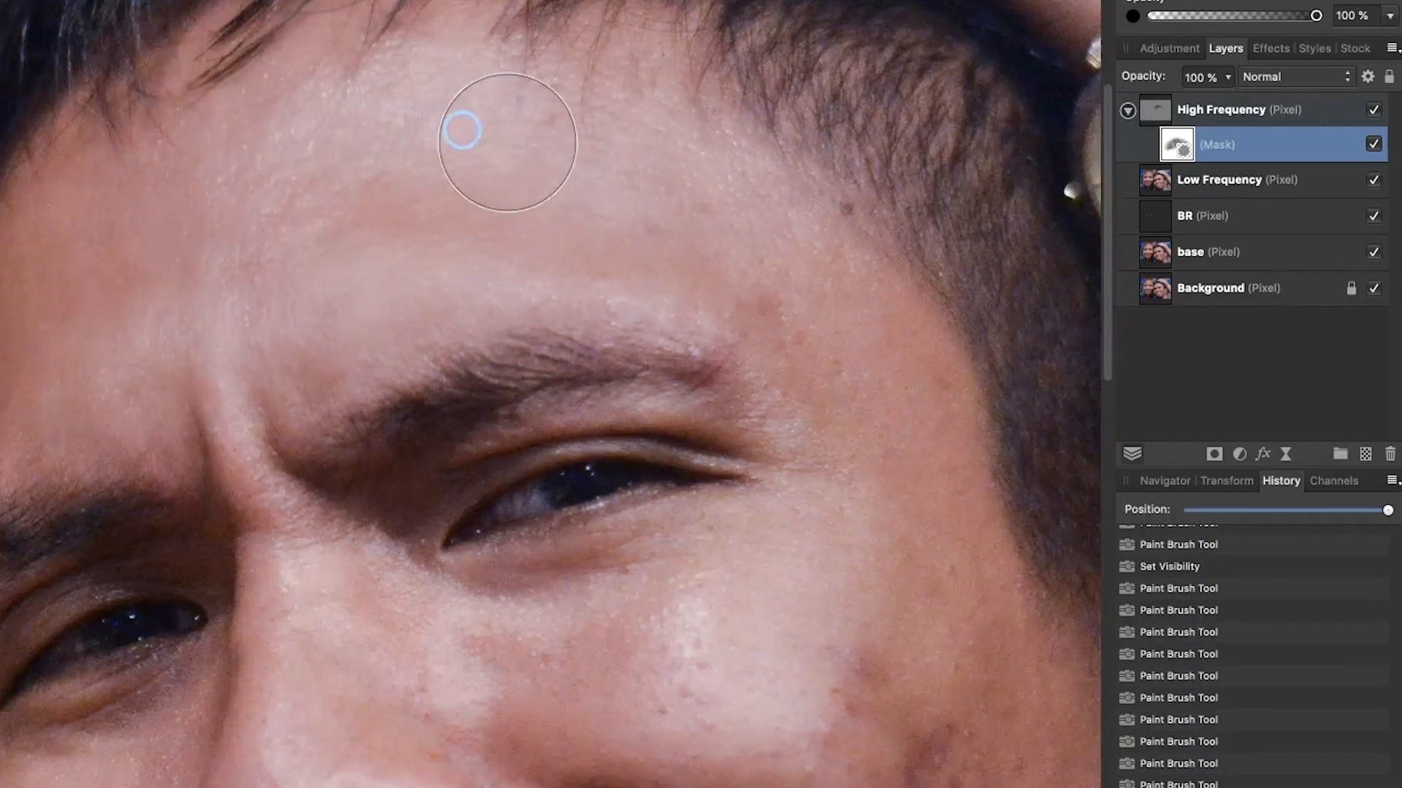
{"action": "left_click_drag", "start_coordinate": [530, 197], "coordinate": [549, 265]}
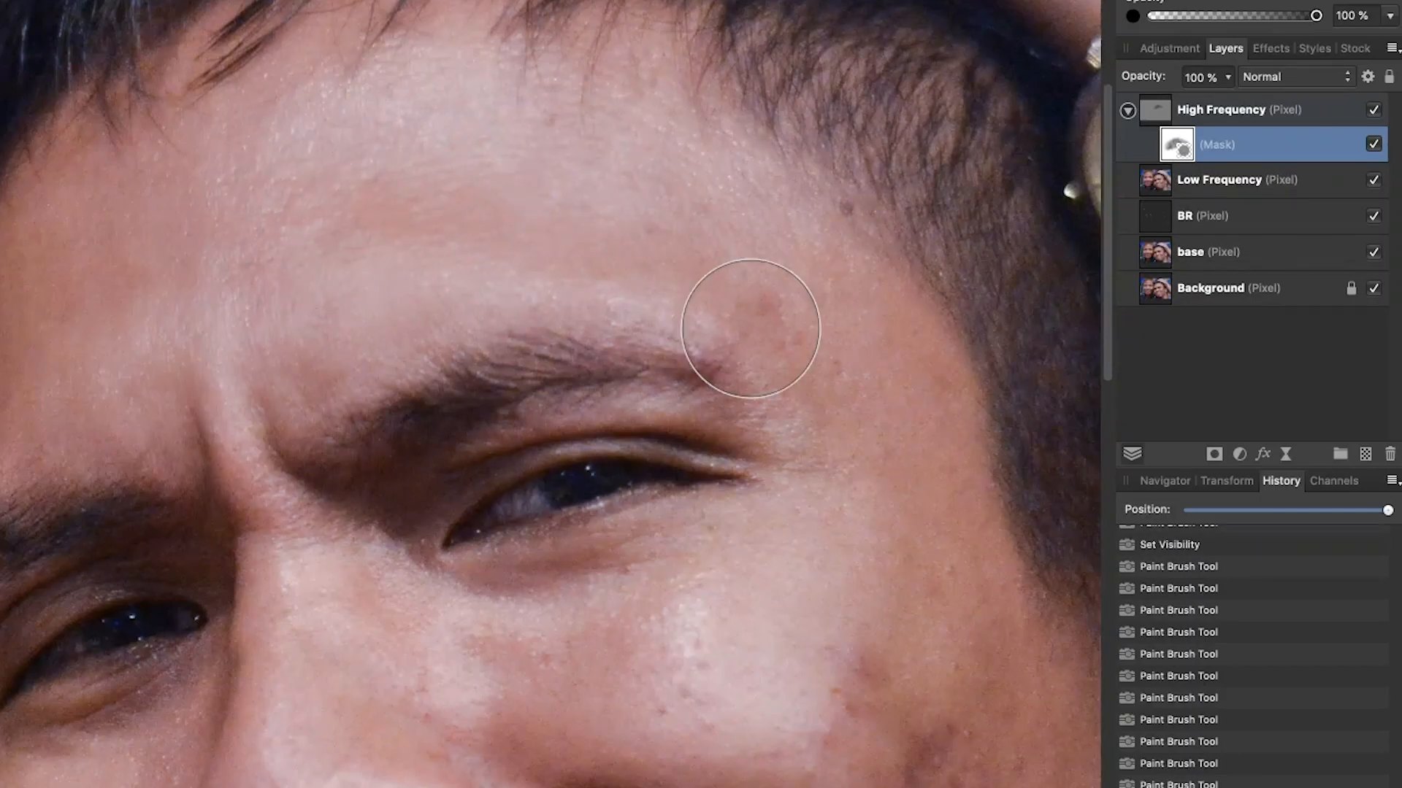
Step: Brush the mask over the skin above the man's eyebrow and down around the frown line between his brows
{"action": "mouse_move", "coordinate": [316, 131]}
{"action": "left_mouse_down"}
{"action": "mouse_move", "coordinate": [353, 207]}
{"action": "mouse_move", "coordinate": [466, 269]}
{"action": "left_mouse_up"}
{"action": "left_click_drag", "start_coordinate": [307, 253], "coordinate": [459, 289]}
{"action": "left_click_drag", "start_coordinate": [264, 300], "coordinate": [129, 394]}
{"action": "left_click_drag", "start_coordinate": [127, 342], "coordinate": [216, 448]}
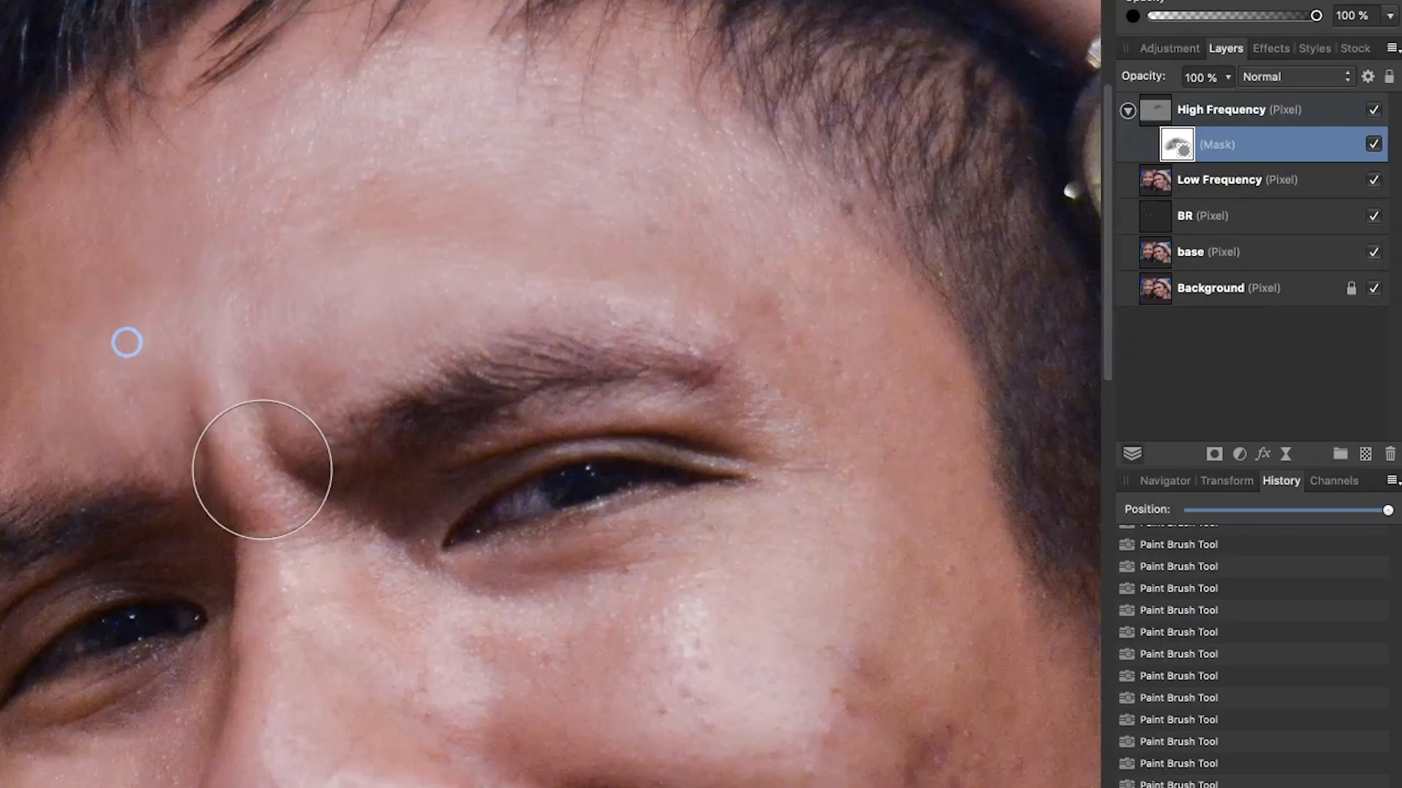
Step: Reduce the Paint Brush and touch up the remaining textured patches on the upper and middle forehead in the mask
{"action": "left_click_drag", "start_coordinate": [647, 128], "coordinate": [604, 135]}
{"action": "key", "text": "bracketleft"}
{"action": "key", "text": "bracketleft"}
{"action": "key", "text": "bracketleft"}
{"action": "key", "text": "bracketleft"}
{"action": "mouse_move", "coordinate": [617, 70]}
{"action": "left_mouse_down"}
{"action": "mouse_move", "coordinate": [539, 98]}
{"action": "mouse_move", "coordinate": [540, 227]}
{"action": "left_mouse_up"}
{"action": "mouse_move", "coordinate": [265, 224]}
{"action": "left_mouse_down"}
{"action": "mouse_move", "coordinate": [228, 184]}
{"action": "mouse_move", "coordinate": [223, 144]}
{"action": "left_mouse_up"}
{"action": "mouse_move", "coordinate": [208, 187]}
{"action": "left_mouse_down"}
{"action": "mouse_move", "coordinate": [163, 153]}
{"action": "mouse_move", "coordinate": [257, 234]}
{"action": "left_mouse_up"}
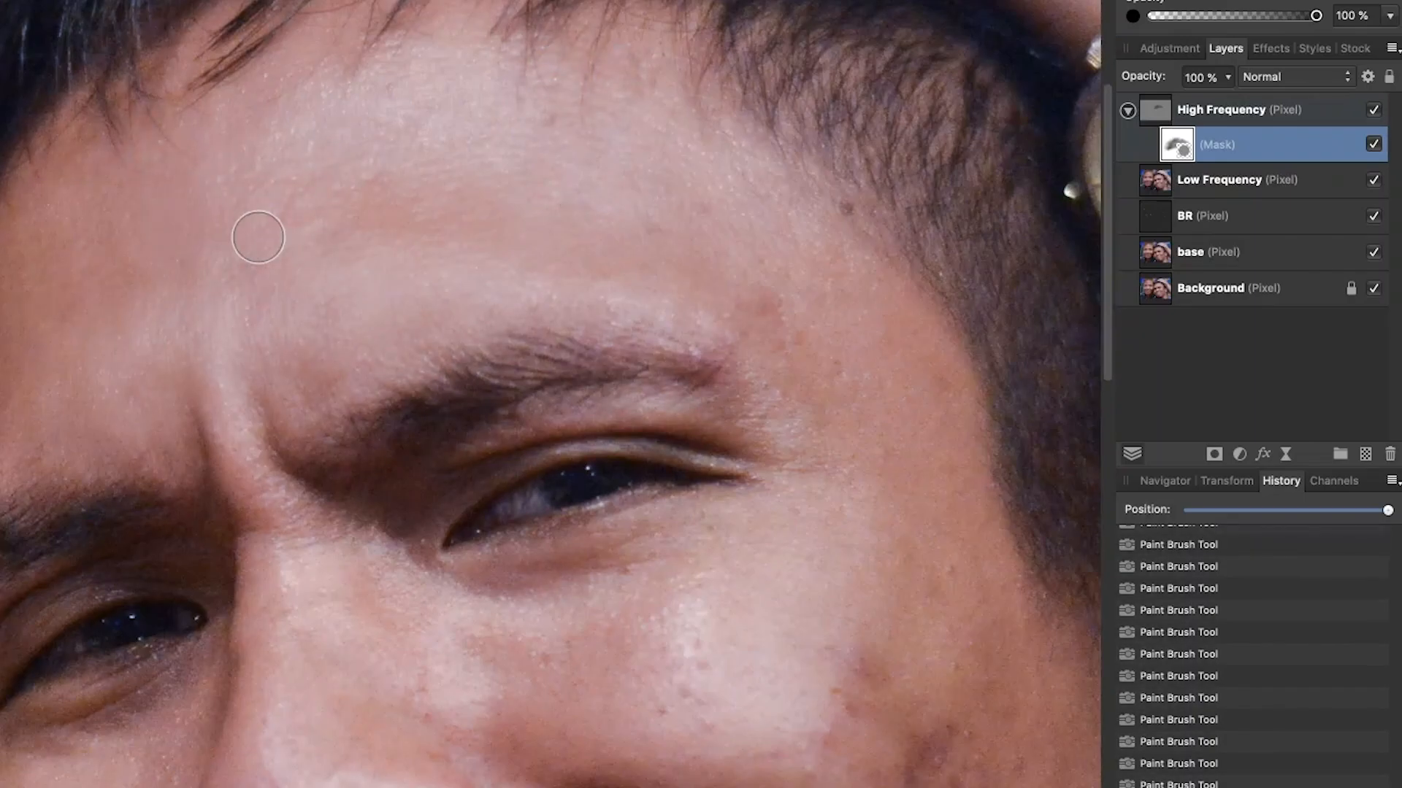
{"action": "left_click_drag", "start_coordinate": [572, 95], "coordinate": [609, 110]}
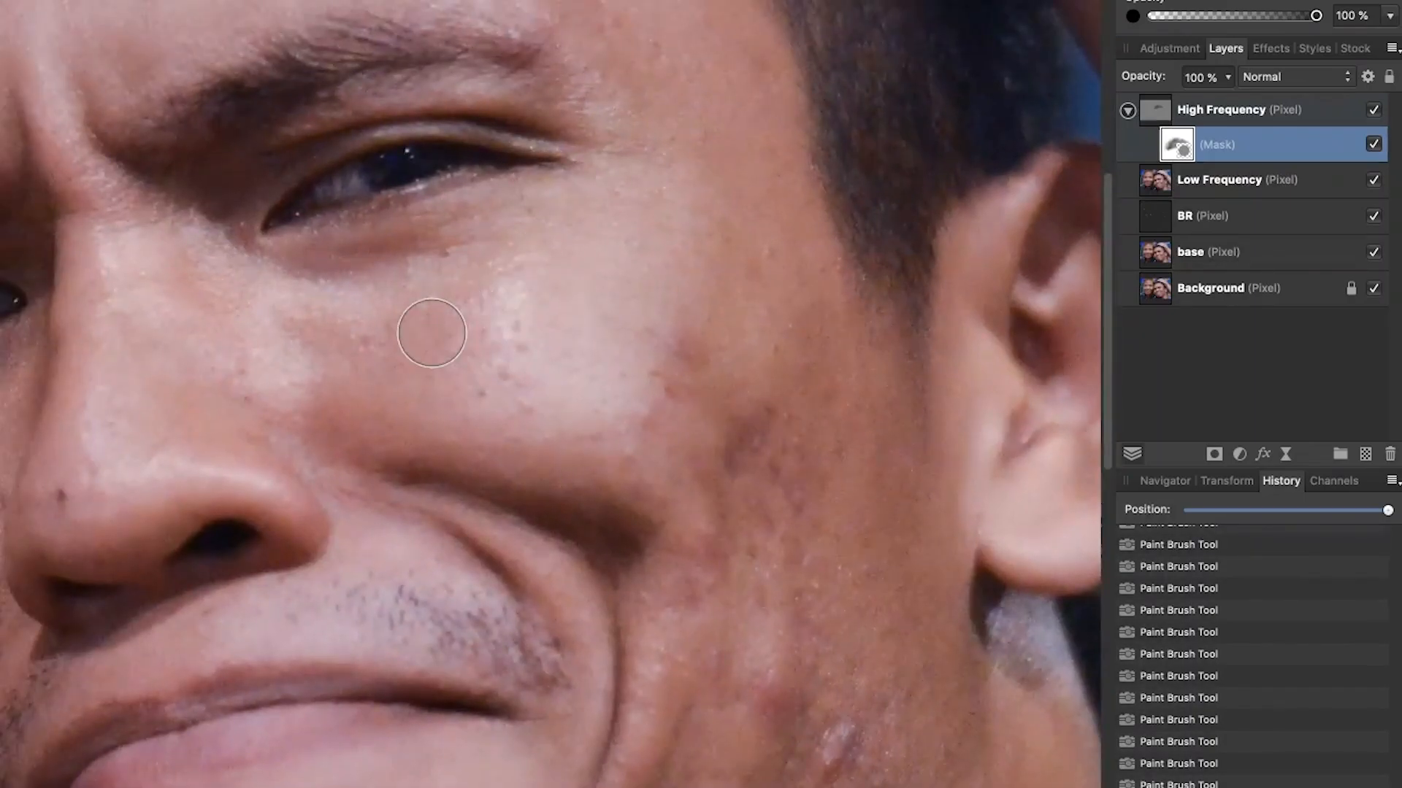
Step: Enlarge the brush slightly and paint the mask over the man's cheek below the eye and along the side of his nose
{"action": "key", "text": "]"}
{"action": "key", "text": "]"}
{"action": "mouse_move", "coordinate": [447, 322]}
{"action": "left_mouse_down"}
{"action": "mouse_move", "coordinate": [471, 358]}
{"action": "mouse_move", "coordinate": [546, 377]}
{"action": "left_mouse_up"}
{"action": "left_click_drag", "start_coordinate": [491, 394], "coordinate": [551, 394]}
{"action": "left_click_drag", "start_coordinate": [364, 325], "coordinate": [530, 321]}
{"action": "left_click_drag", "start_coordinate": [297, 329], "coordinate": [269, 313]}
{"action": "mouse_move", "coordinate": [197, 224]}
{"action": "left_mouse_down"}
{"action": "mouse_move", "coordinate": [298, 381]}
{"action": "mouse_move", "coordinate": [249, 352]}
{"action": "mouse_move", "coordinate": [257, 295]}
{"action": "mouse_move", "coordinate": [228, 348]}
{"action": "left_mouse_up"}
Step: Reduce the brush and paint the mask over the bridge of the man's nose and the skin beside it
{"action": "key", "text": "["}
{"action": "key", "text": "["}
{"action": "mouse_move", "coordinate": [59, 113]}
{"action": "left_mouse_down"}
{"action": "mouse_move", "coordinate": [154, 247]}
{"action": "mouse_move", "coordinate": [82, 144]}
{"action": "mouse_move", "coordinate": [116, 227]}
{"action": "left_mouse_up"}
{"action": "left_click_drag", "start_coordinate": [79, 162], "coordinate": [131, 264]}
{"action": "left_click_drag", "start_coordinate": [453, 508], "coordinate": [434, 563]}
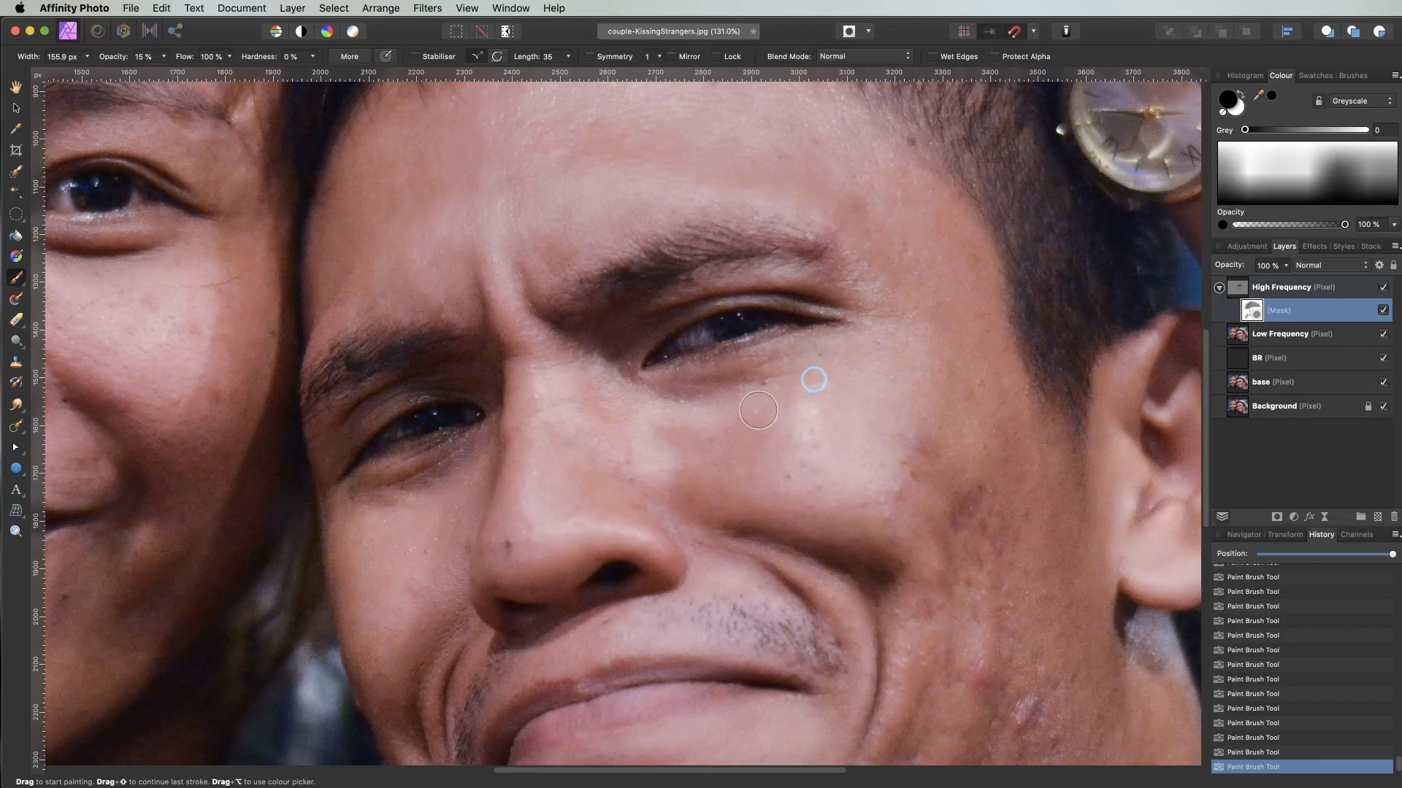
Step: Undo the last several brush strokes on the High Frequency mask
{"action": "scroll", "coordinate": [681, 472], "scroll_direction": "down", "scroll_amount": 5}
{"action": "scroll", "coordinate": [681, 473], "scroll_direction": "left", "scroll_amount": 5}
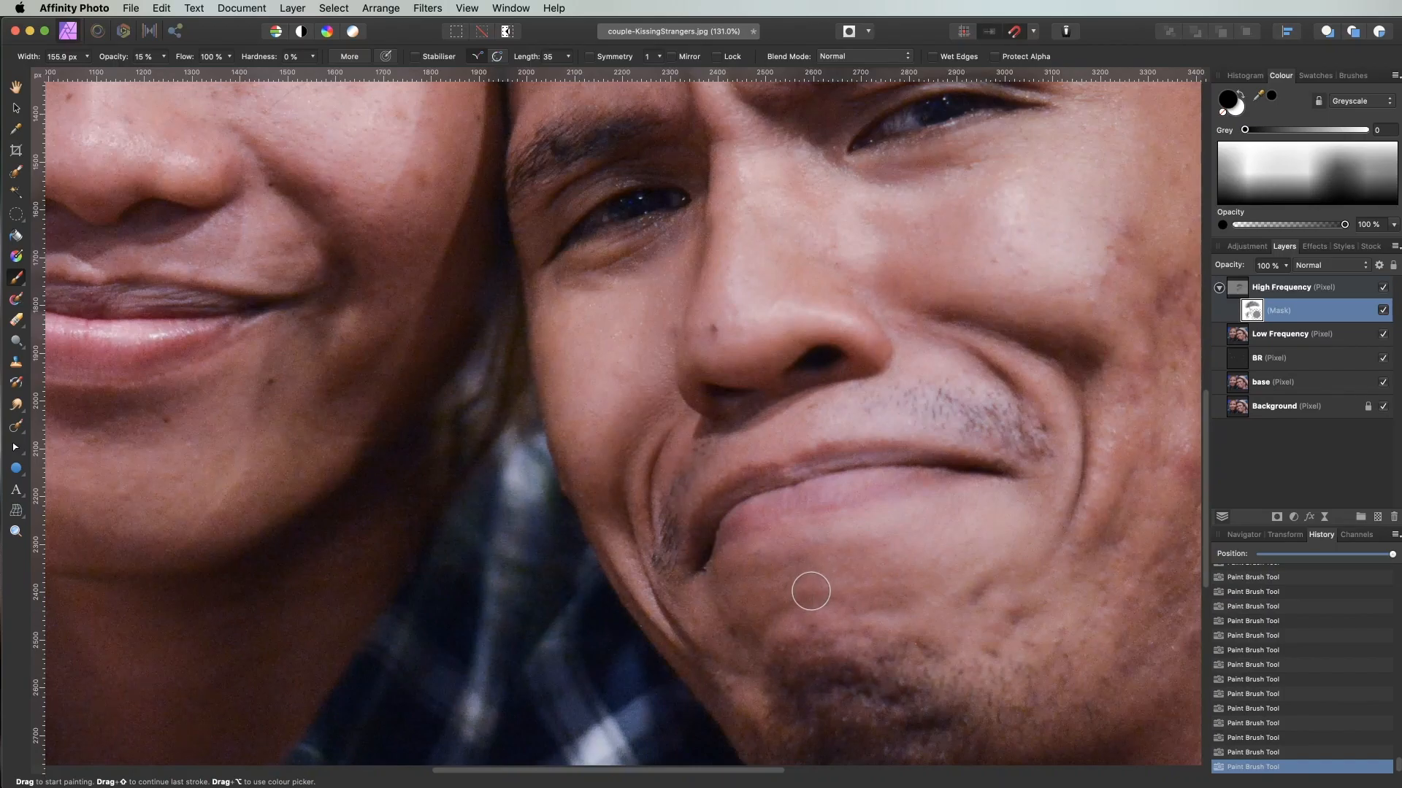
{"action": "key", "text": "super+z"}
{"action": "key", "text": "super+z"}
{"action": "key", "text": "super+z"}
{"action": "key", "text": "super+z"}
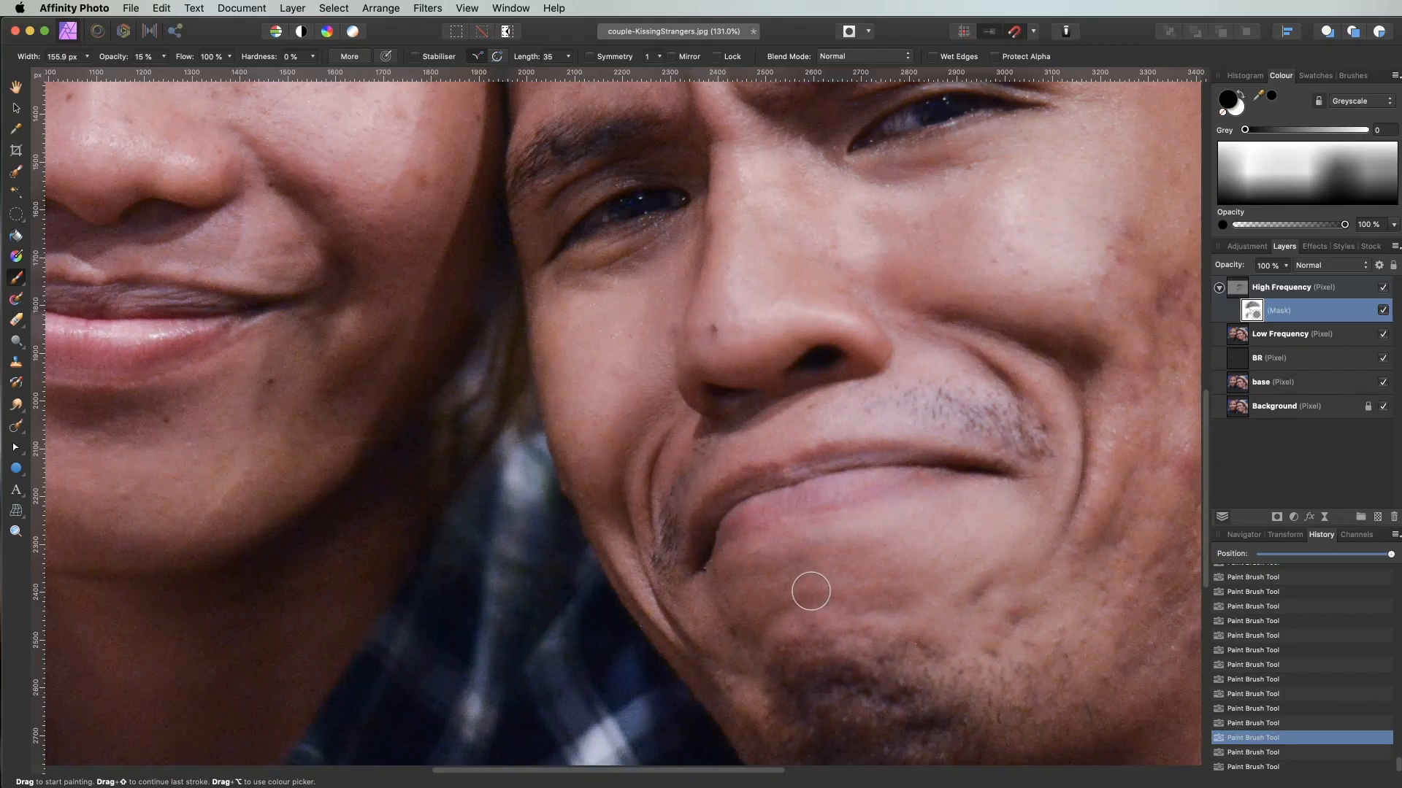
{"action": "key", "text": "super+z"}
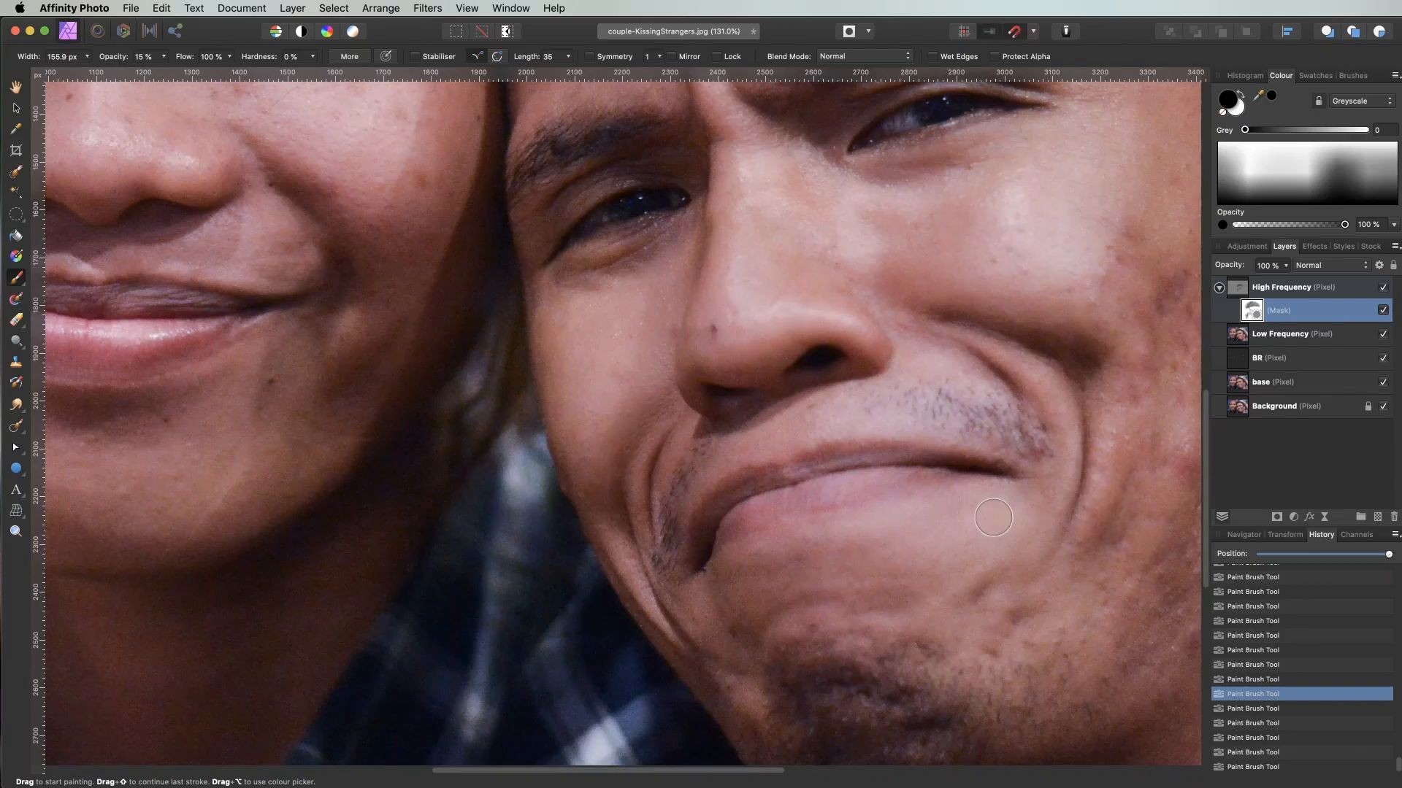
{"action": "scroll", "coordinate": [965, 517], "scroll_direction": "right", "scroll_amount": 10}
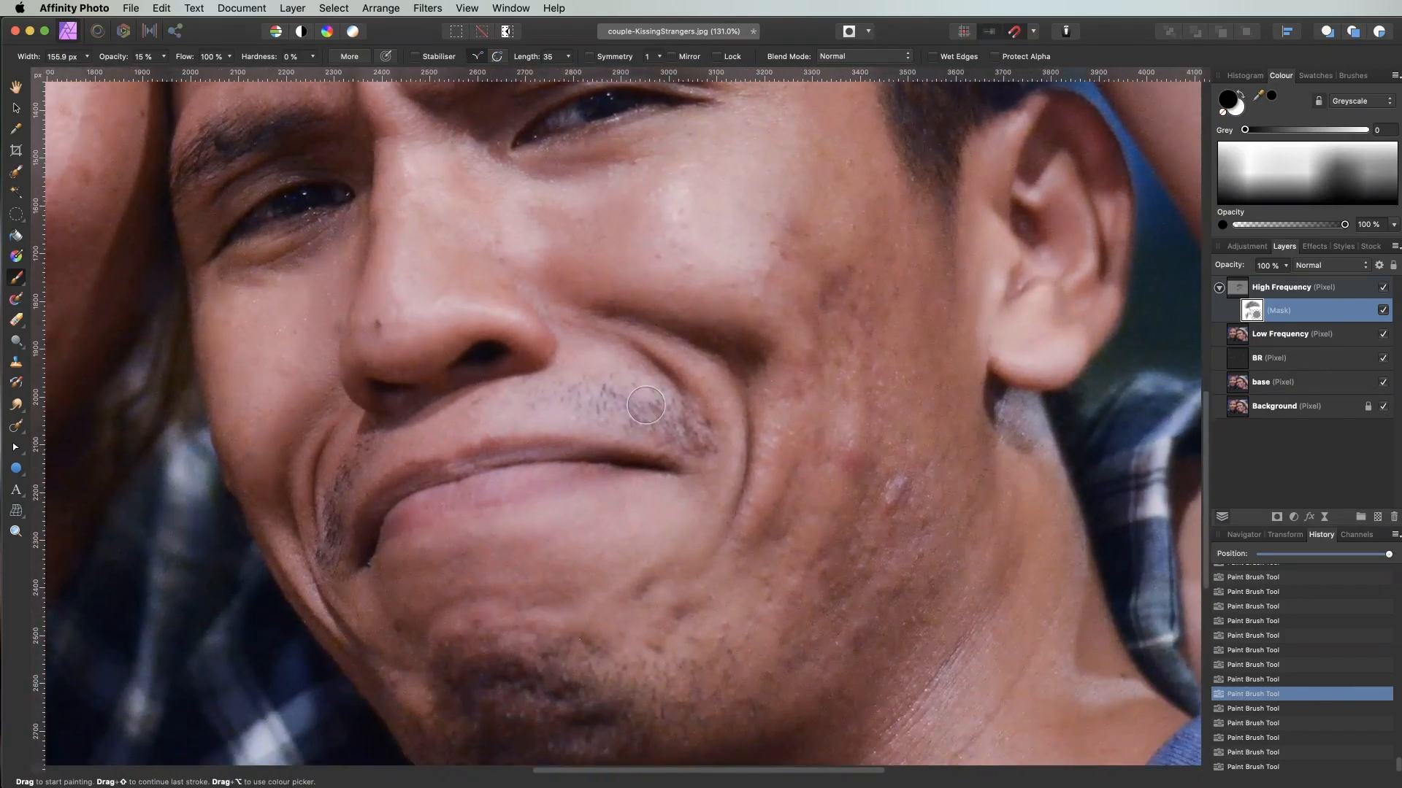
Step: Paint the High Frequency mask over the rough skin on the man's cheek, jaw and the area in front of his ear
{"action": "key", "text": "super+0"}
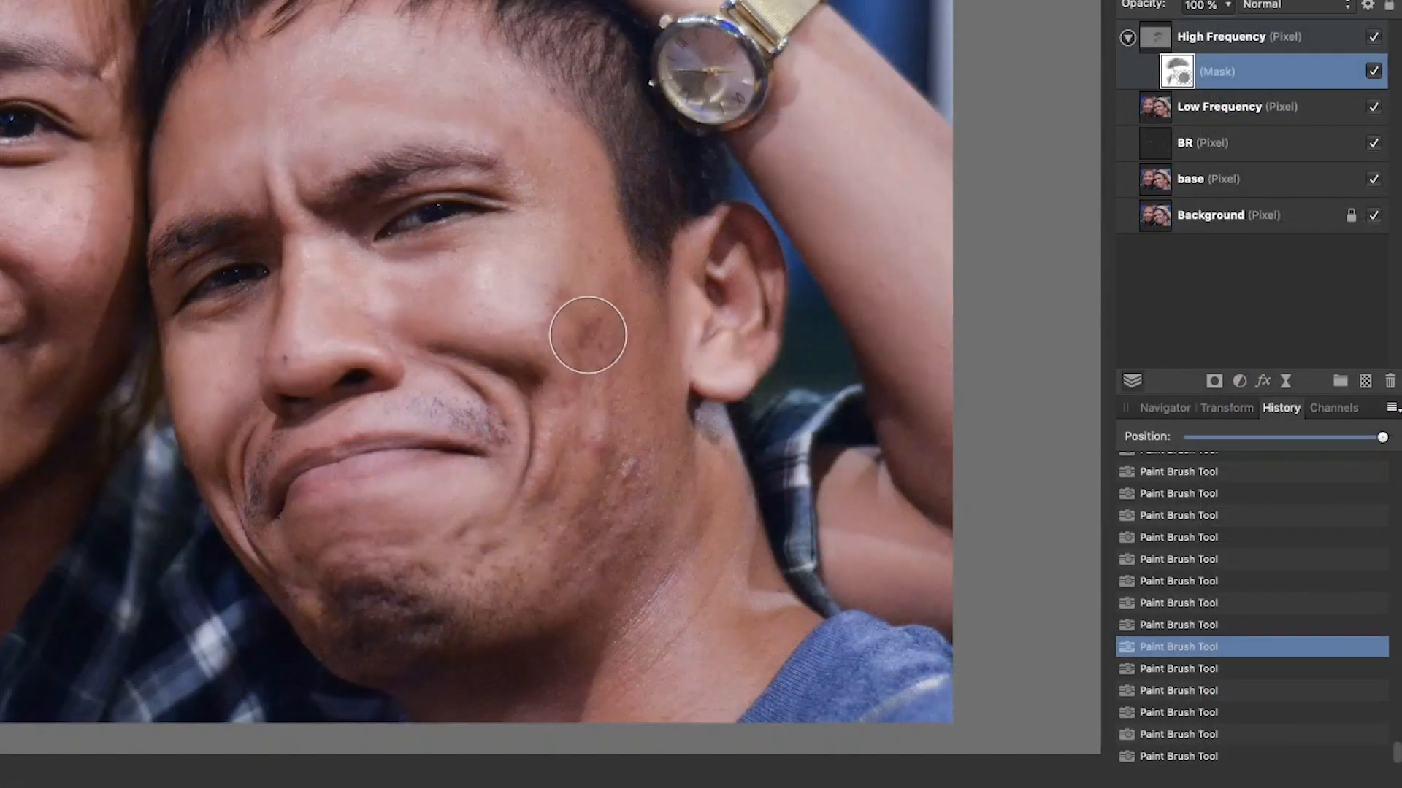
{"action": "left_click_drag", "start_coordinate": [593, 309], "coordinate": [621, 480]}
{"action": "mouse_move", "coordinate": [613, 344]}
{"action": "left_mouse_down"}
{"action": "mouse_move", "coordinate": [594, 399]}
{"action": "mouse_move", "coordinate": [606, 564]}
{"action": "left_mouse_up"}
{"action": "left_click_drag", "start_coordinate": [649, 394], "coordinate": [568, 362]}
{"action": "left_click_drag", "start_coordinate": [557, 278], "coordinate": [558, 467]}
{"action": "mouse_move", "coordinate": [575, 393]}
{"action": "left_mouse_down"}
{"action": "mouse_move", "coordinate": [516, 544]}
{"action": "mouse_move", "coordinate": [622, 495]}
{"action": "mouse_move", "coordinate": [673, 494]}
{"action": "mouse_move", "coordinate": [642, 463]}
{"action": "left_mouse_up"}
{"action": "mouse_move", "coordinate": [595, 250]}
{"action": "left_mouse_down"}
{"action": "mouse_move", "coordinate": [643, 452]}
{"action": "mouse_move", "coordinate": [706, 478]}
{"action": "left_mouse_up"}
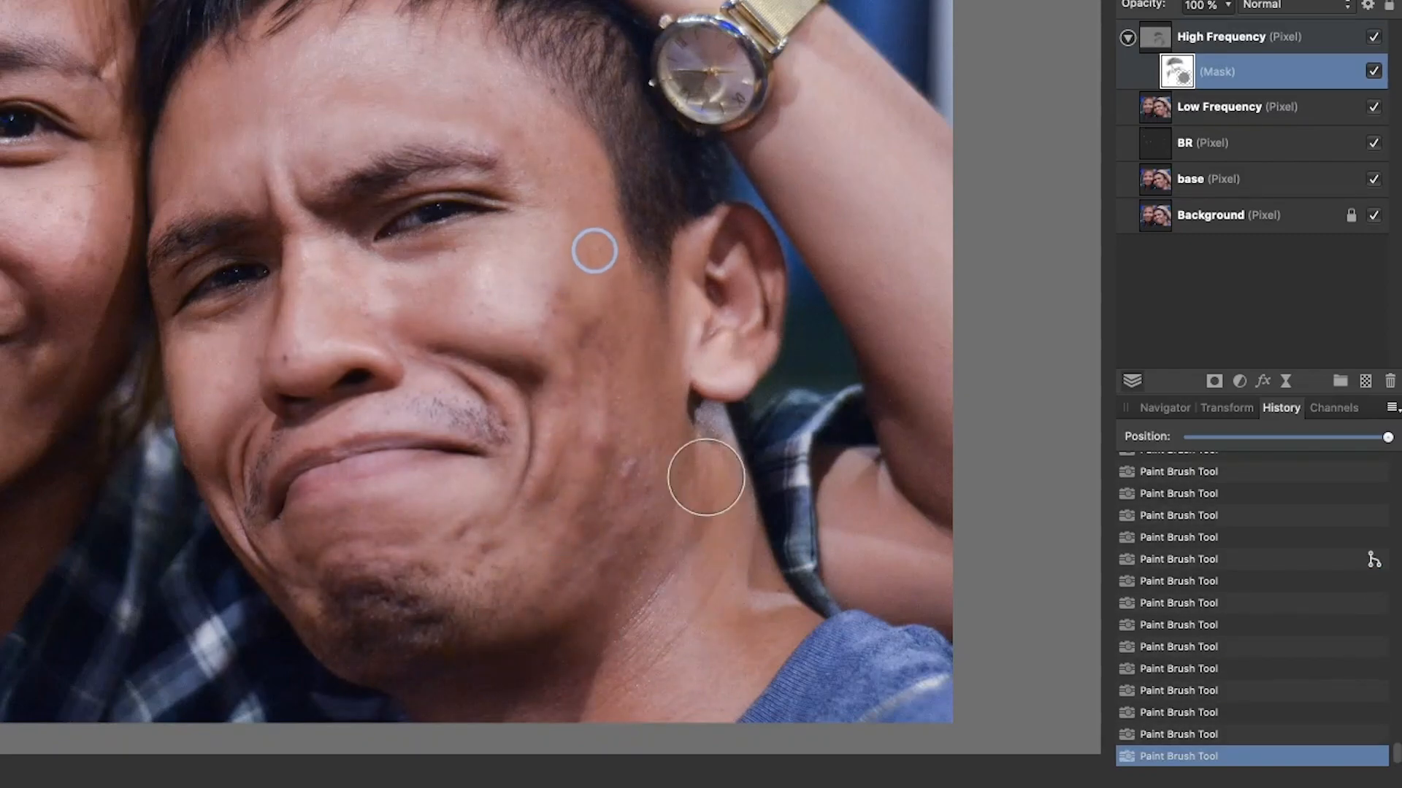
Step: Paint the mask over the man's temple beside the eye, the side of his nose and the adjoining cheek
{"action": "left_click_drag", "start_coordinate": [563, 201], "coordinate": [587, 271]}
{"action": "left_click_drag", "start_coordinate": [397, 319], "coordinate": [425, 313]}
{"action": "left_click_drag", "start_coordinate": [285, 338], "coordinate": [285, 375]}
{"action": "left_click", "coordinate": [531, 366]}
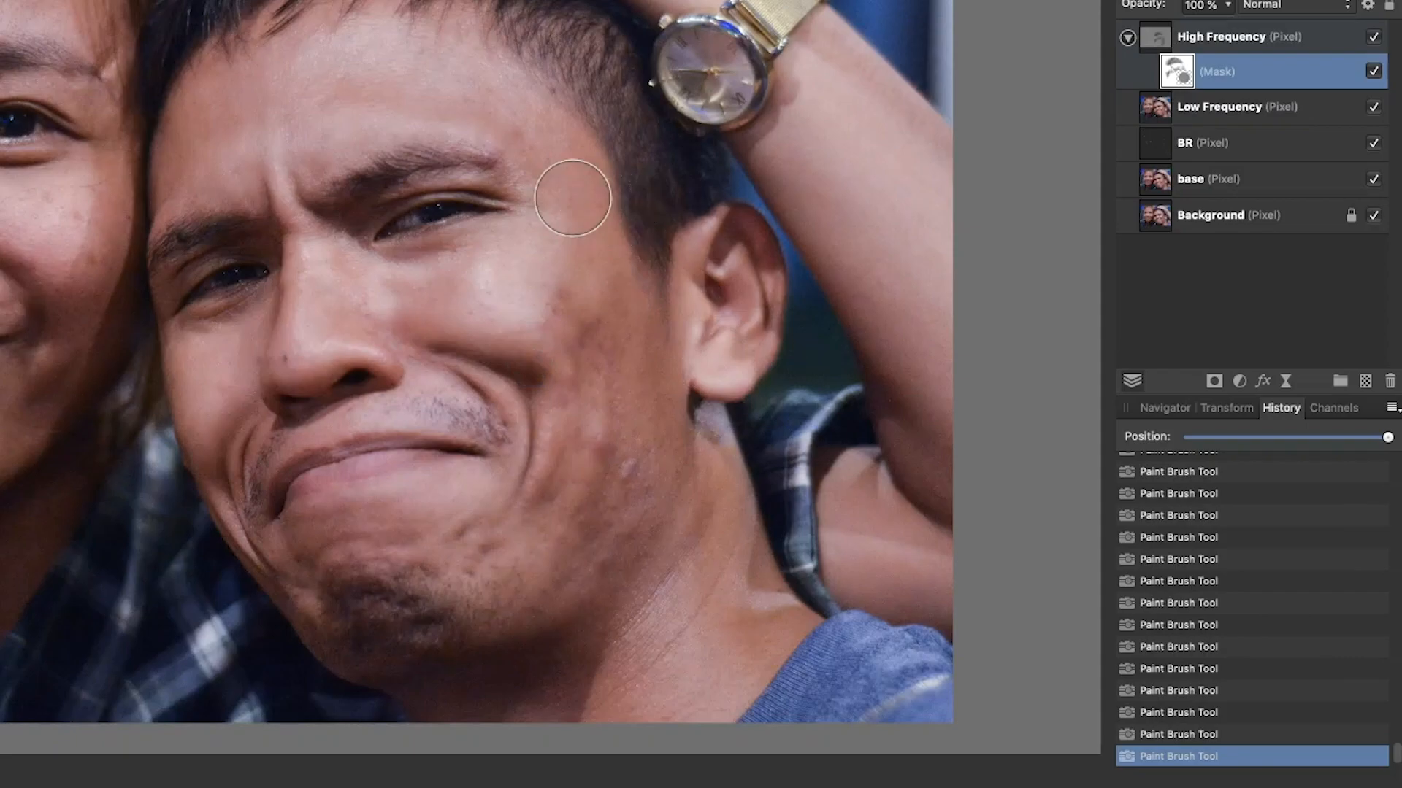
Step: Soften the texture on the man's upper temple, forehead, chin, far cheek and nose bridge in the mask
{"action": "left_click_drag", "start_coordinate": [542, 146], "coordinate": [569, 169]}
{"action": "left_click", "coordinate": [504, 69]}
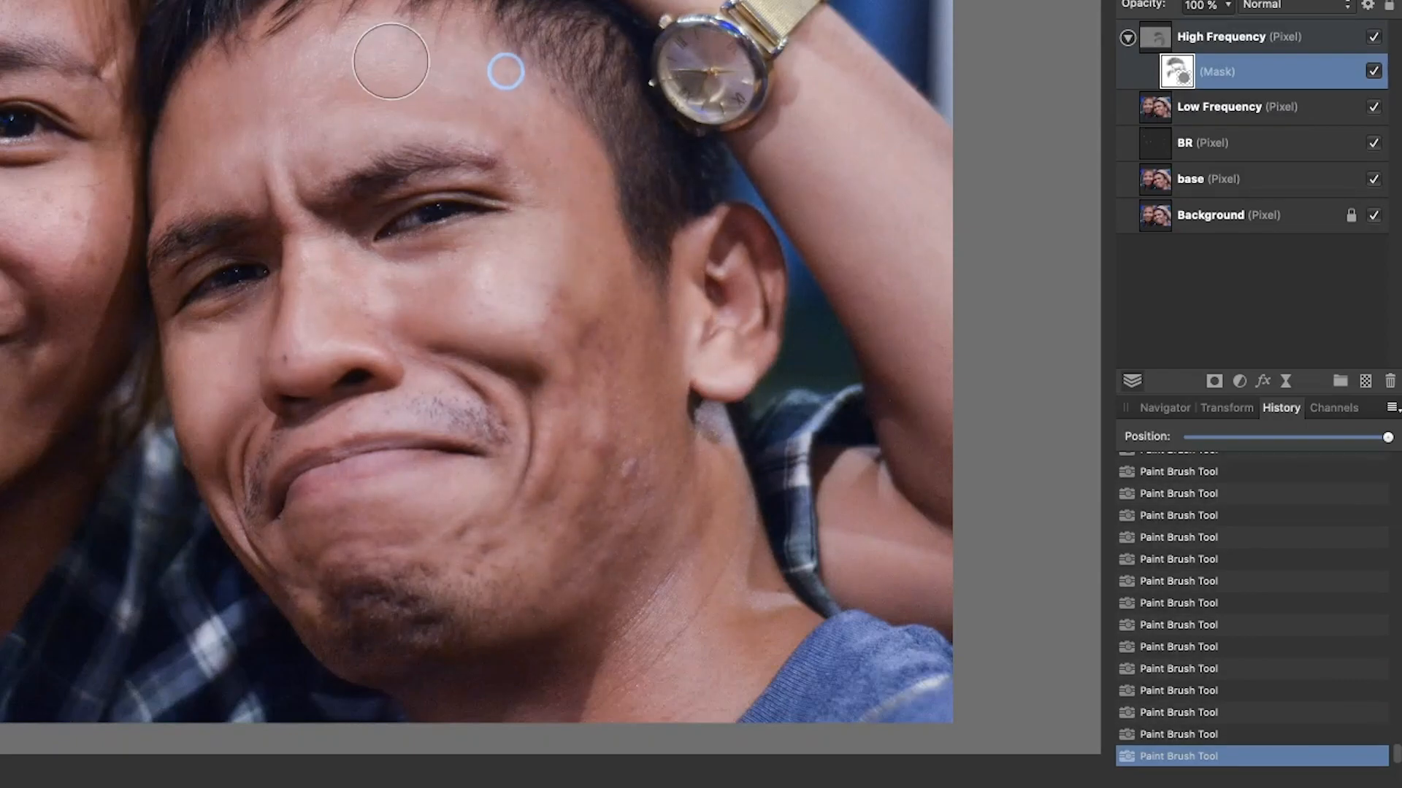
{"action": "left_click", "coordinate": [441, 29]}
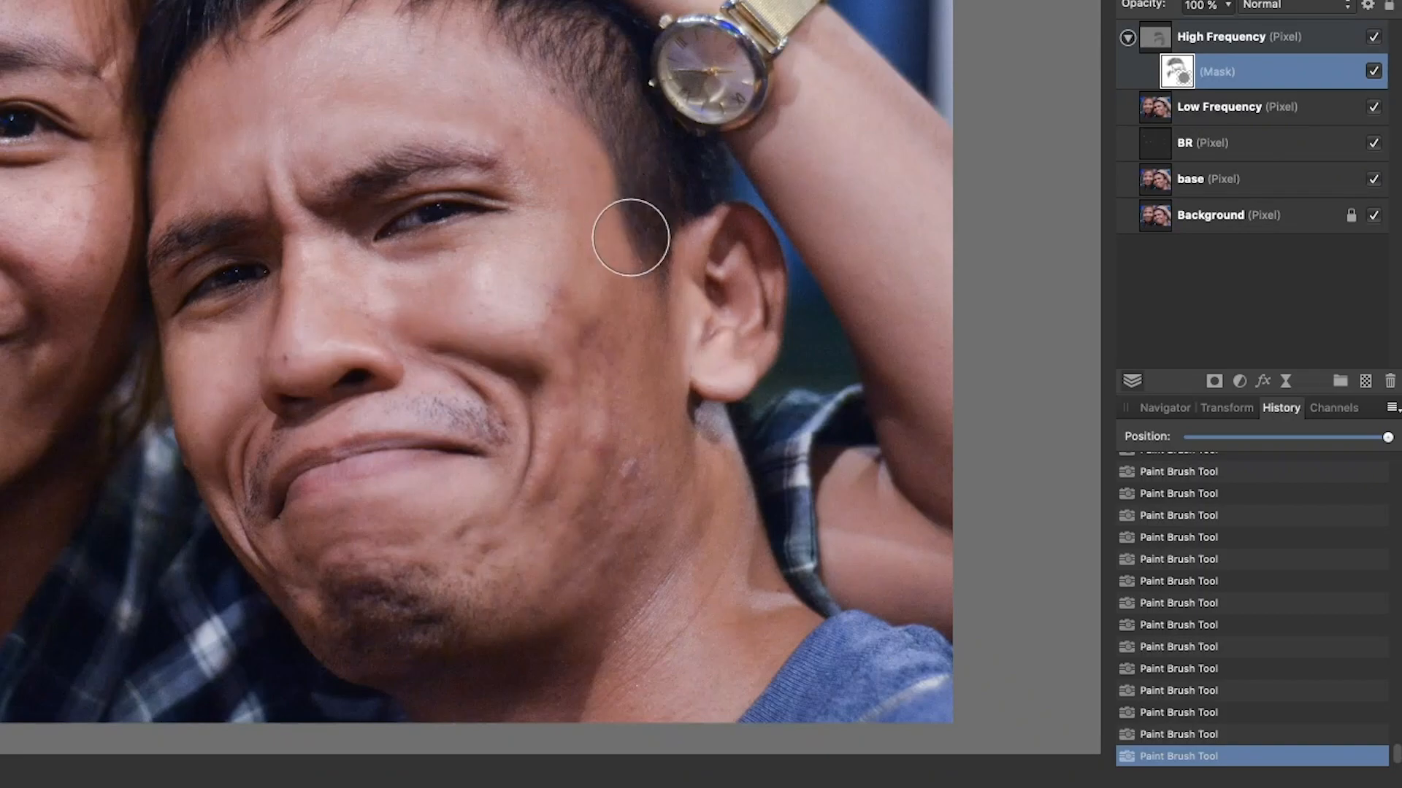
{"action": "left_click", "coordinate": [385, 513]}
{"action": "left_click", "coordinate": [210, 385]}
{"action": "left_click", "coordinate": [308, 277]}
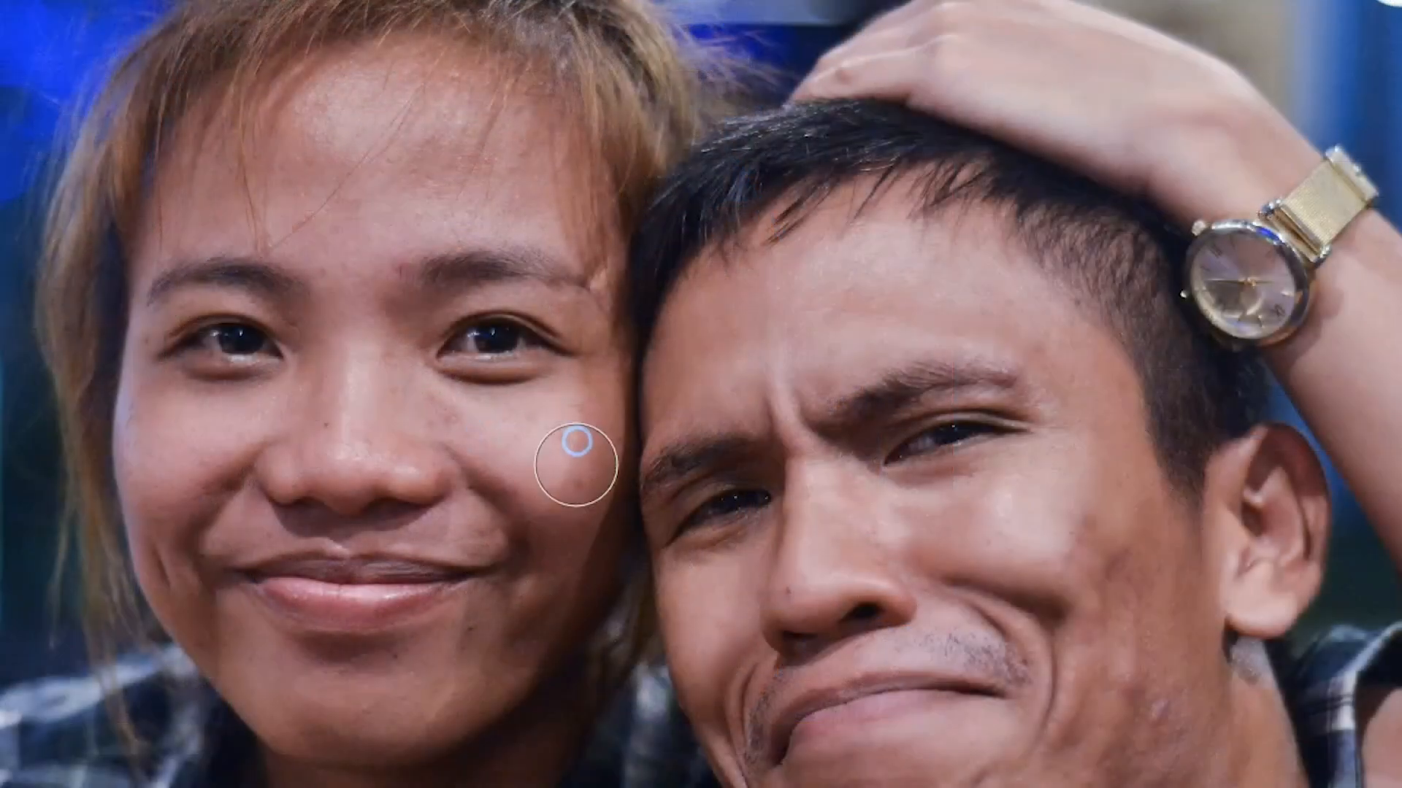
Step: Paint the mask over the woman's cheeks, nose, jaw and chin with the large brush
{"action": "left_click", "coordinate": [573, 447]}
{"action": "left_click", "coordinate": [345, 413]}
{"action": "left_click", "coordinate": [181, 457]}
{"action": "left_click", "coordinate": [226, 651]}
{"action": "left_click", "coordinate": [272, 727]}
{"action": "left_click", "coordinate": [473, 657]}
{"action": "left_click", "coordinate": [448, 660]}
Step: Paint the mask over the woman's forehead and the skin between her eyebrows
{"action": "left_click", "coordinate": [451, 141]}
{"action": "left_click", "coordinate": [322, 156]}
{"action": "left_click", "coordinate": [375, 125]}
{"action": "left_click", "coordinate": [513, 181]}
{"action": "left_click", "coordinate": [562, 181]}
{"action": "left_click", "coordinate": [416, 132]}
{"action": "left_click", "coordinate": [395, 297]}
{"action": "left_click", "coordinate": [347, 322]}
{"action": "left_click", "coordinate": [300, 134]}
Step: Paint the mask over the skin below the woman's eyes, her cheek and the tip of her nose
{"action": "left_click", "coordinate": [161, 404]}
{"action": "left_click", "coordinate": [203, 406]}
{"action": "left_click", "coordinate": [445, 404]}
{"action": "left_click", "coordinate": [511, 472]}
{"action": "left_click", "coordinate": [335, 457]}
{"action": "left_click", "coordinate": [374, 462]}
Step: Paint the mask over the skin beside the woman's nostrils, above her upper lip and across her chin
{"action": "left_click", "coordinate": [436, 477]}
{"action": "left_click", "coordinate": [349, 468]}
{"action": "left_click", "coordinate": [283, 526]}
{"action": "left_click", "coordinate": [432, 526]}
{"action": "left_click", "coordinate": [503, 528]}
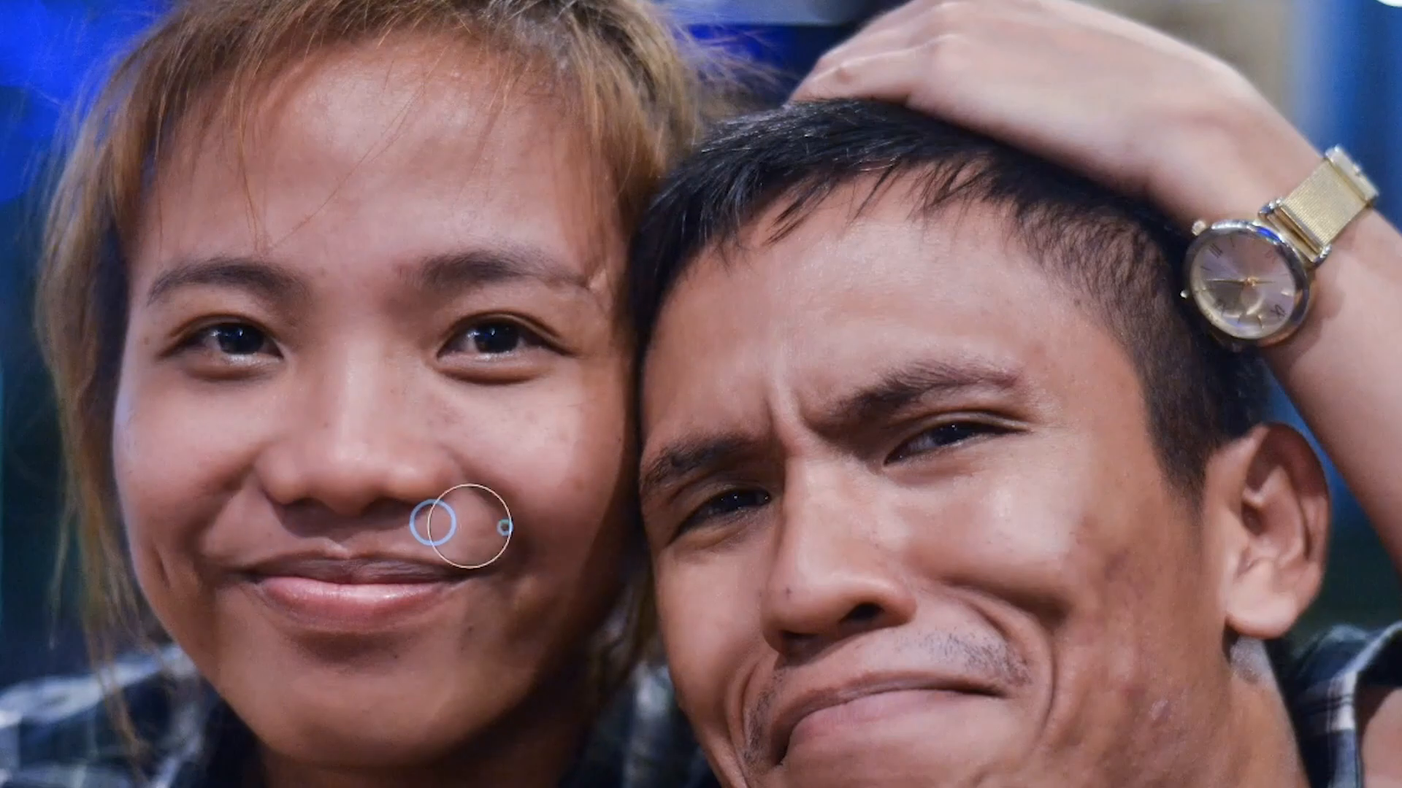
{"action": "left_click", "coordinate": [437, 662]}
{"action": "left_click", "coordinate": [265, 659]}
{"action": "left_click", "coordinate": [292, 763]}
Step: Reduce the brush and paint the mask over the skin just above the woman's eyebrow on the man's side
{"action": "left_click_drag", "start_coordinate": [366, 247], "coordinate": [749, 295]}
{"action": "left_click_drag", "start_coordinate": [430, 275], "coordinate": [662, 394]}
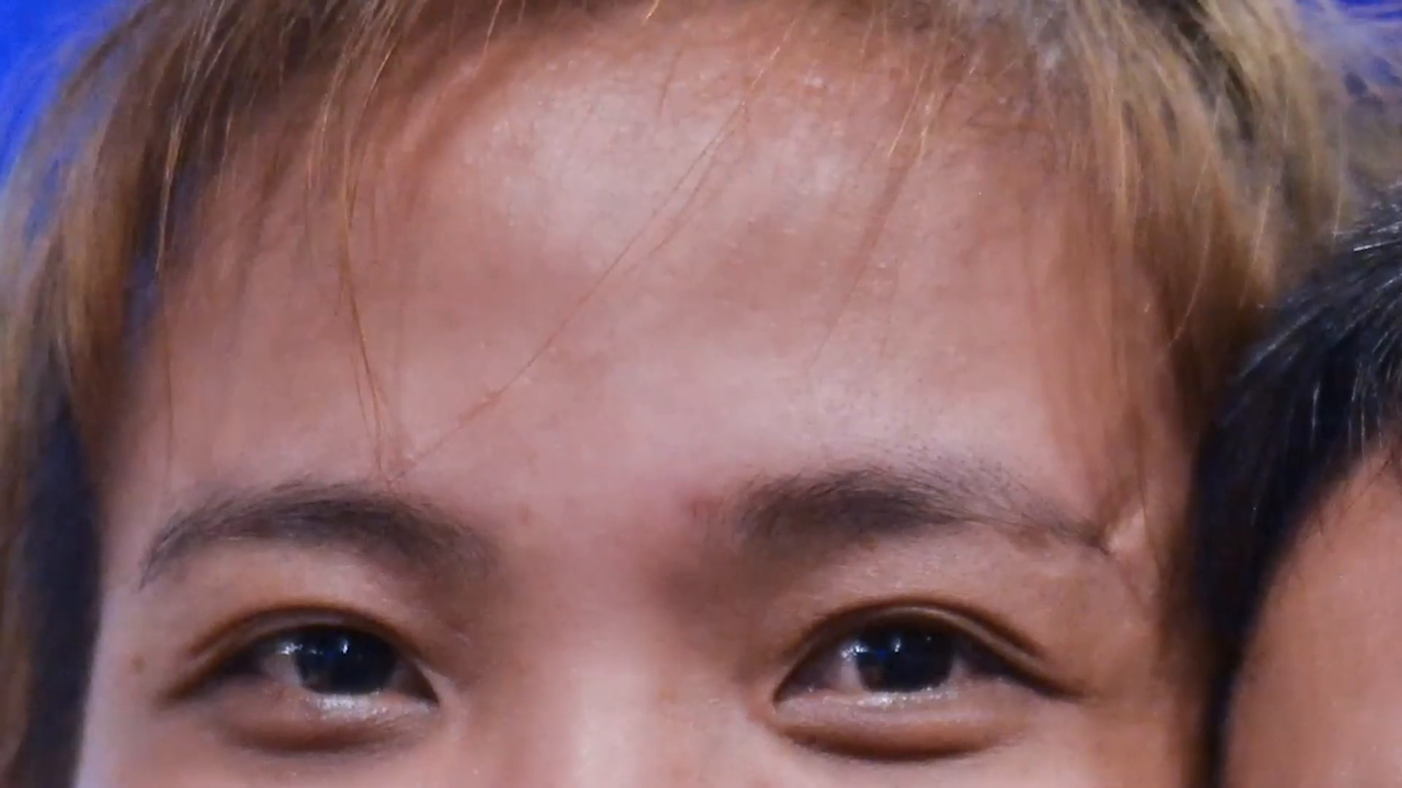
{"action": "key", "text": "bracketleft"}
{"action": "key", "text": "bracketleft"}
{"action": "key", "text": "bracketleft"}
{"action": "key", "text": "bracketleft"}
{"action": "key", "text": "bracketleft"}
{"action": "key", "text": "bracketleft"}
{"action": "left_click", "coordinate": [832, 414]}
{"action": "left_click", "coordinate": [842, 425]}
{"action": "left_click", "coordinate": [836, 440]}
{"action": "left_click", "coordinate": [815, 399]}
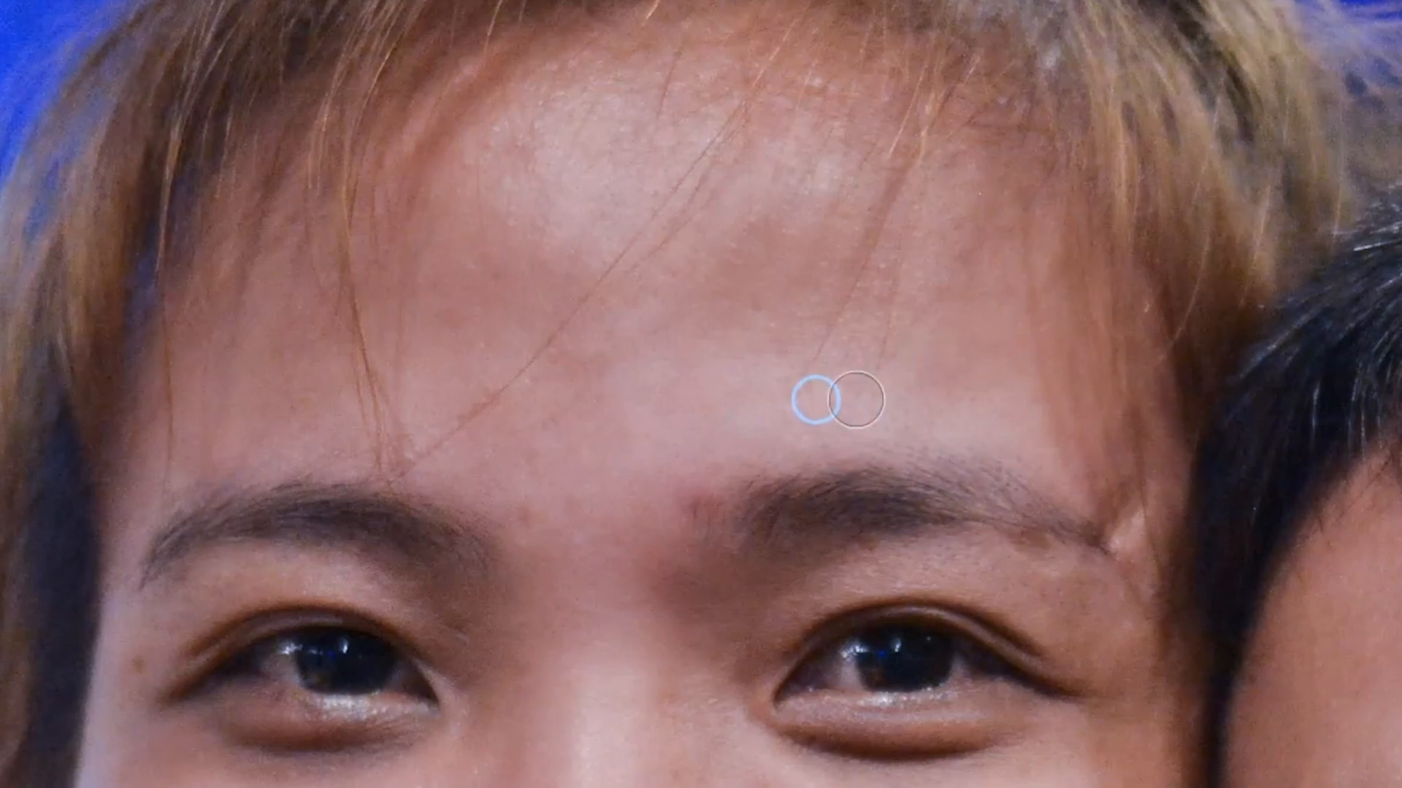
Step: Paint the mask over the eyelid and under-eye skin of the woman's eye nearer the man and beside her nose bridge
{"action": "left_click", "coordinate": [767, 588]}
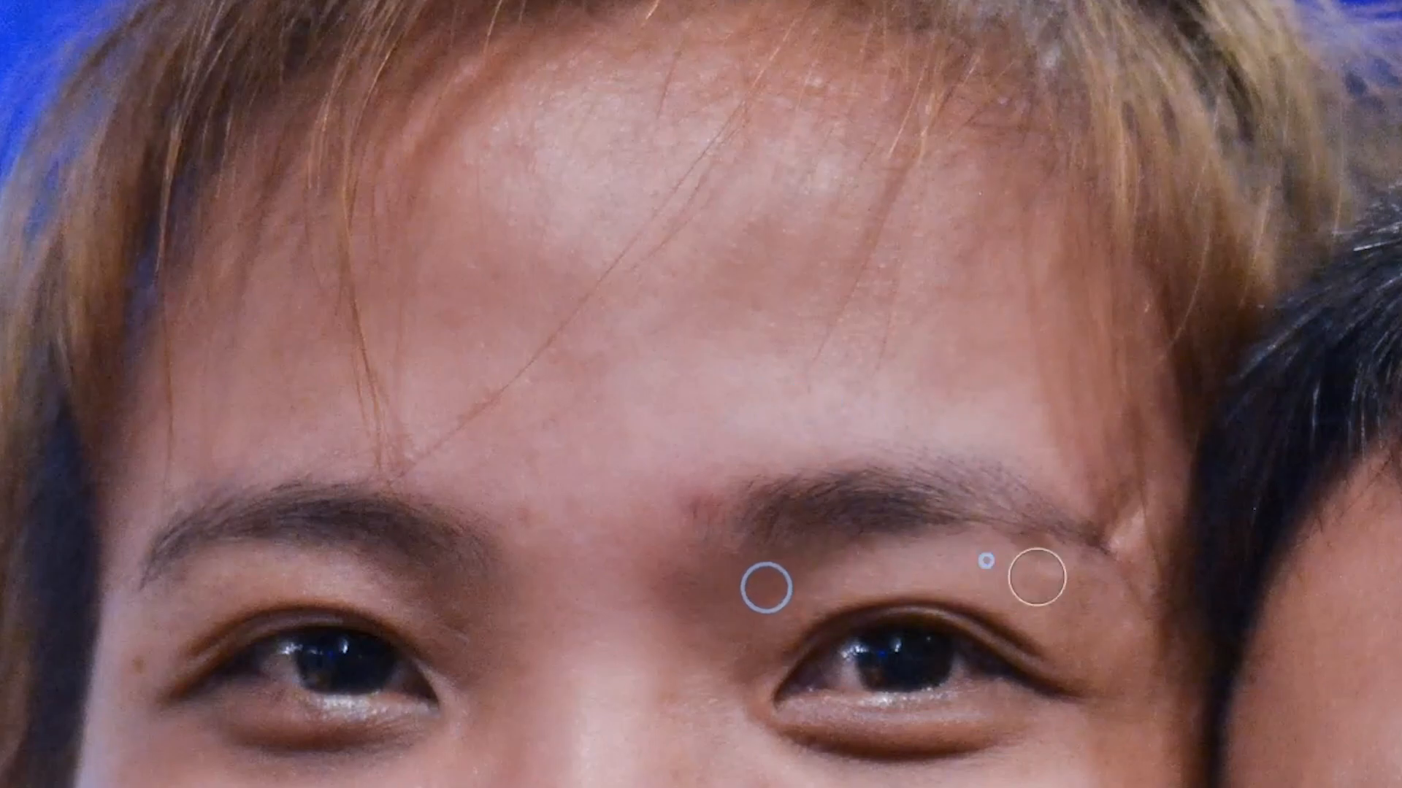
{"action": "left_click", "coordinate": [856, 587]}
{"action": "left_click", "coordinate": [692, 591]}
{"action": "left_click", "coordinate": [808, 738]}
{"action": "left_click", "coordinate": [964, 736]}
{"action": "left_click", "coordinate": [690, 658]}
{"action": "left_click", "coordinate": [732, 745]}
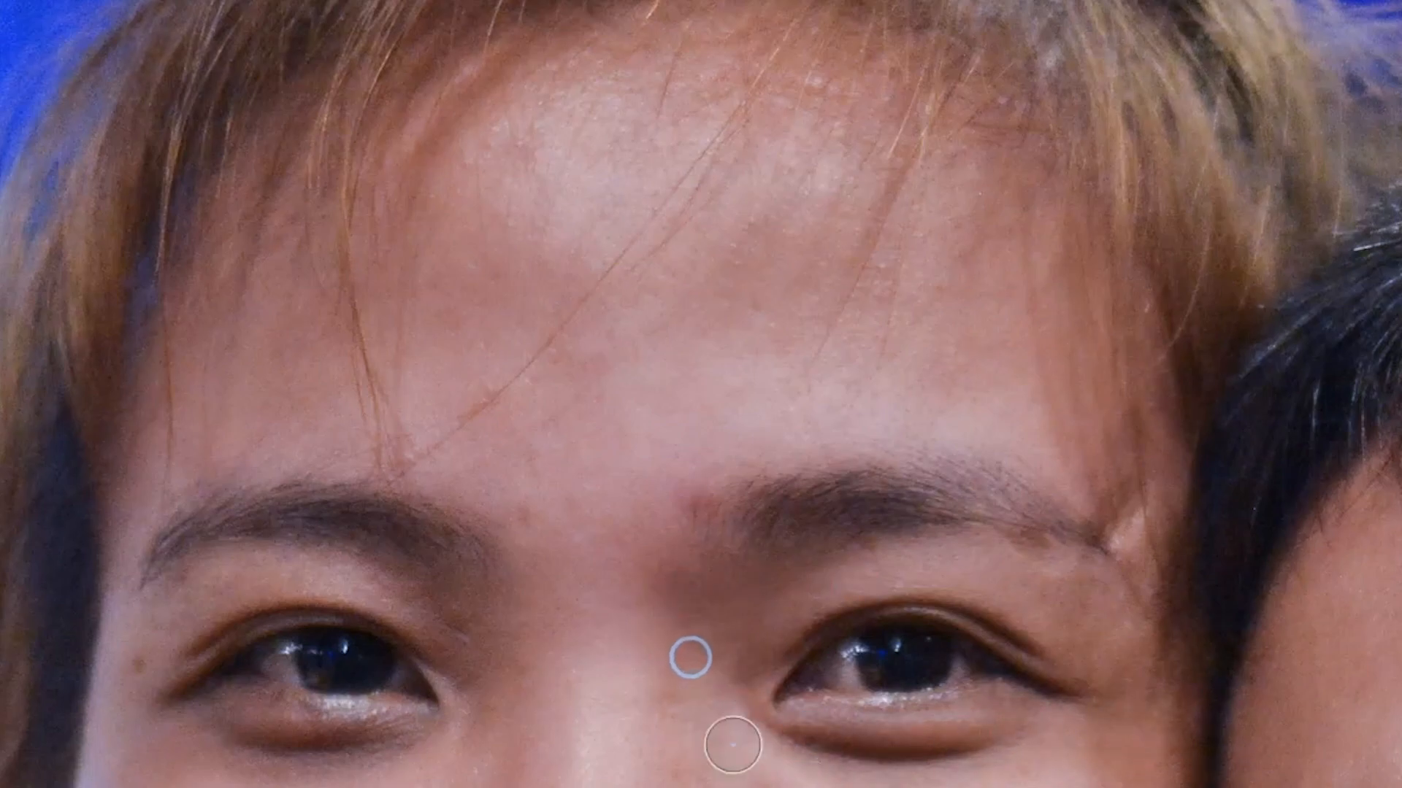
Step: Paint the mask around the woman's eye farther from the man, including the eyelid, inner brow and outer temple
{"action": "left_click", "coordinate": [162, 629]}
{"action": "left_click", "coordinate": [309, 569]}
{"action": "left_click", "coordinate": [413, 595]}
{"action": "left_click", "coordinate": [463, 632]}
{"action": "left_click", "coordinate": [524, 522]}
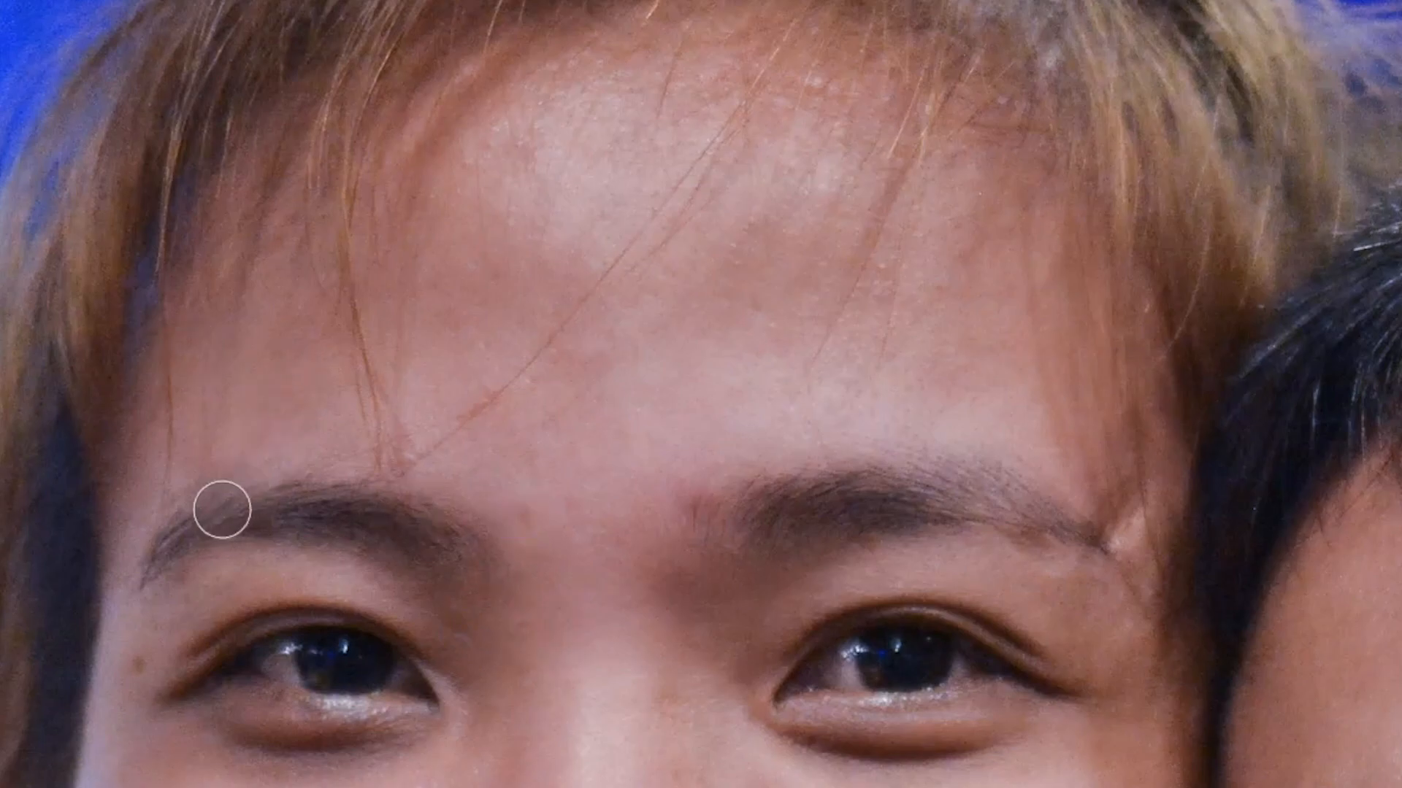
{"action": "left_click", "coordinate": [123, 436]}
{"action": "left_click", "coordinate": [132, 631]}
Step: Paint the mask over the woman's upper forehead and along the stray hair crossing its centre
{"action": "left_click", "coordinate": [573, 63]}
{"action": "left_click", "coordinate": [657, 63]}
{"action": "left_click", "coordinate": [767, 115]}
{"action": "left_click", "coordinate": [852, 91]}
{"action": "left_click_drag", "start_coordinate": [695, 234], "coordinate": [585, 381]}
{"action": "left_click_drag", "start_coordinate": [666, 270], "coordinate": [545, 423]}
{"action": "left_click_drag", "start_coordinate": [502, 337], "coordinate": [427, 386]}
{"action": "left_click_drag", "start_coordinate": [470, 356], "coordinate": [455, 393]}
Step: Touch up the remaining textured spots on the woman's middle and side forehead and between her eyebrows in the mask
{"action": "left_click", "coordinate": [607, 387]}
{"action": "left_click", "coordinate": [354, 444]}
{"action": "left_click", "coordinate": [940, 163]}
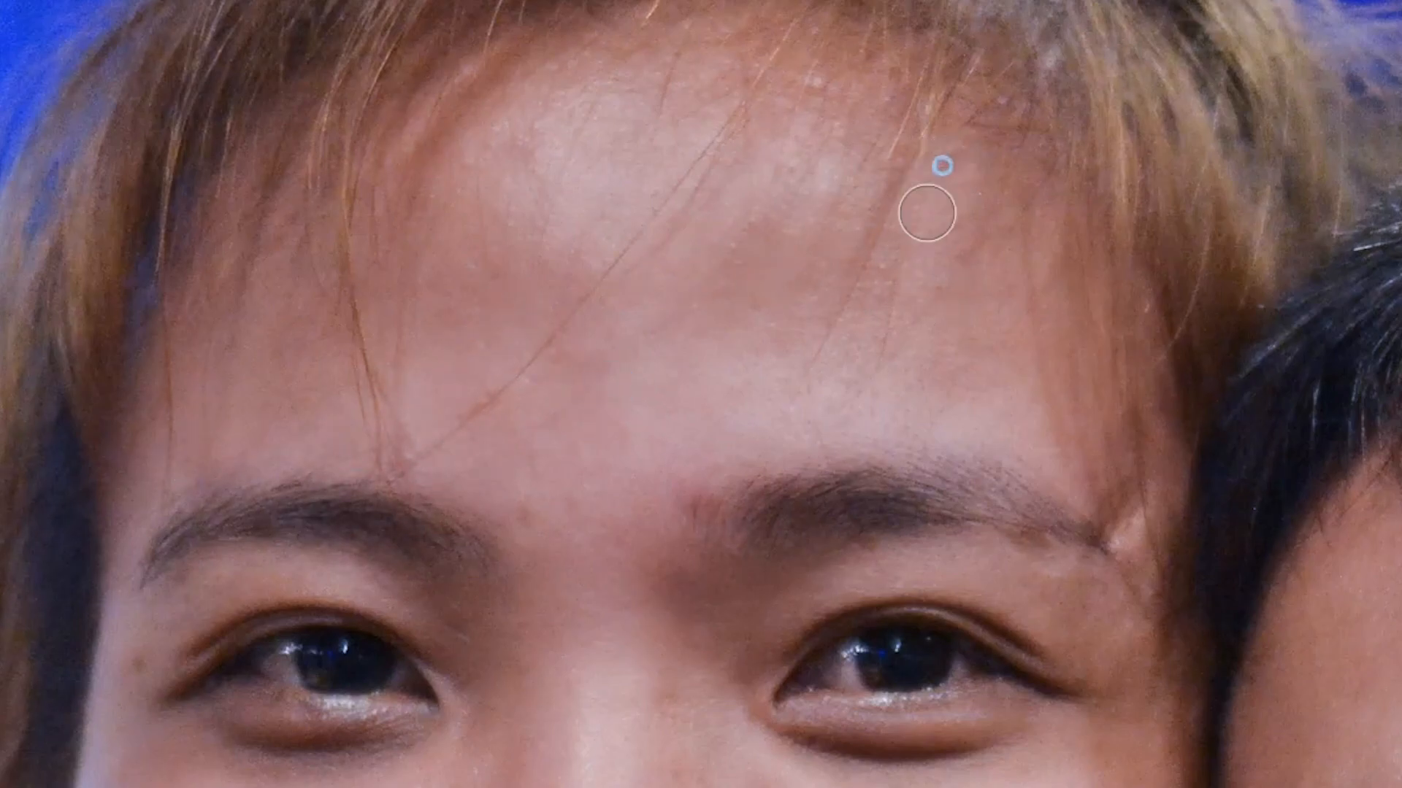
{"action": "left_click", "coordinate": [975, 324]}
{"action": "left_click", "coordinate": [886, 238]}
{"action": "left_click", "coordinate": [860, 353]}
{"action": "left_click", "coordinate": [545, 501]}
{"action": "left_click", "coordinate": [482, 467]}
Step: Paint the mask over the skin at the outer end of the man's eyebrow and beside his nose
{"action": "mouse_move", "coordinate": [707, 689]}
{"action": "left_mouse_down"}
{"action": "mouse_move", "coordinate": [902, 767]}
{"action": "mouse_move", "coordinate": [1156, 719]}
{"action": "left_mouse_up"}
{"action": "key", "text": "super+0"}
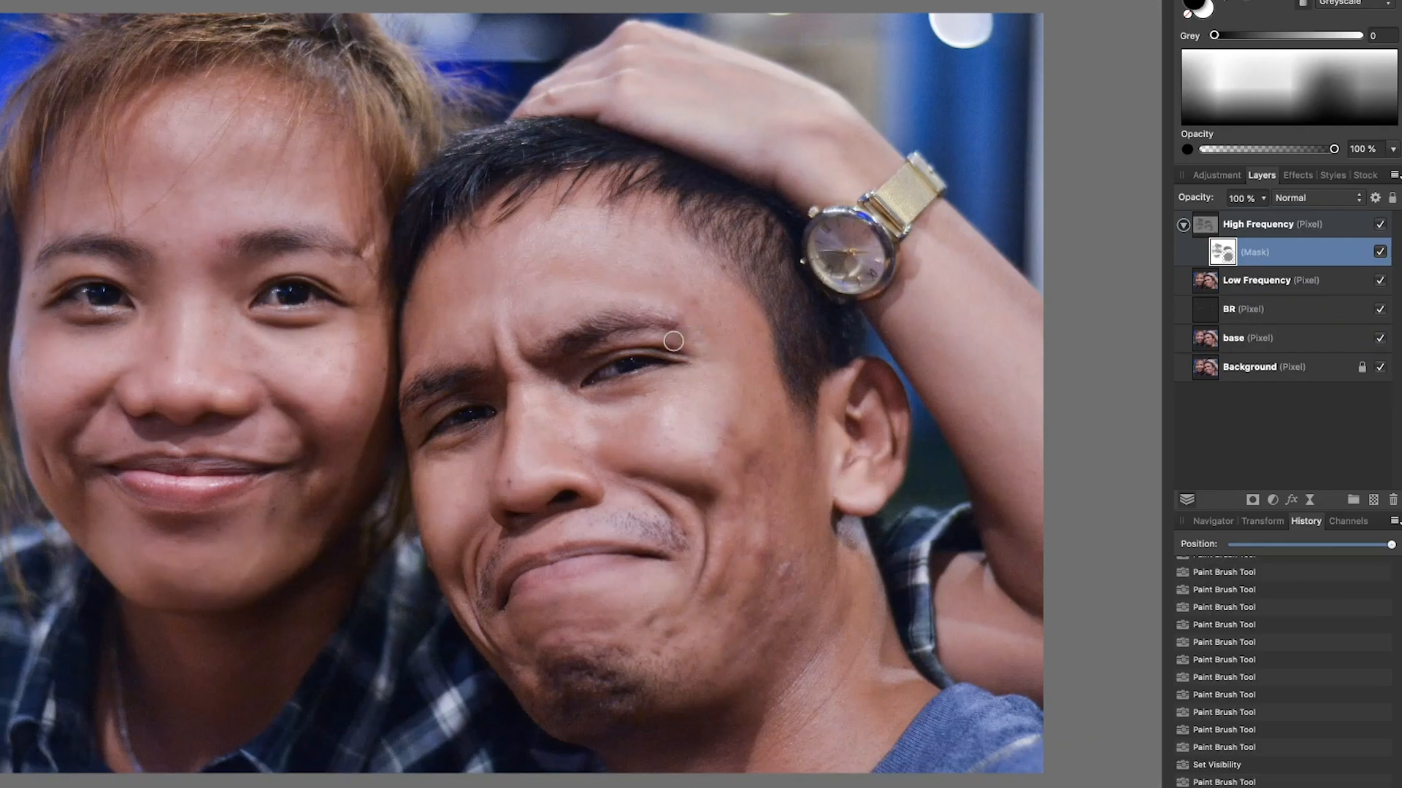
{"action": "mouse_move", "coordinate": [682, 341]}
{"action": "left_mouse_down"}
{"action": "mouse_move", "coordinate": [612, 339]}
{"action": "mouse_move", "coordinate": [694, 340]}
{"action": "left_mouse_up"}
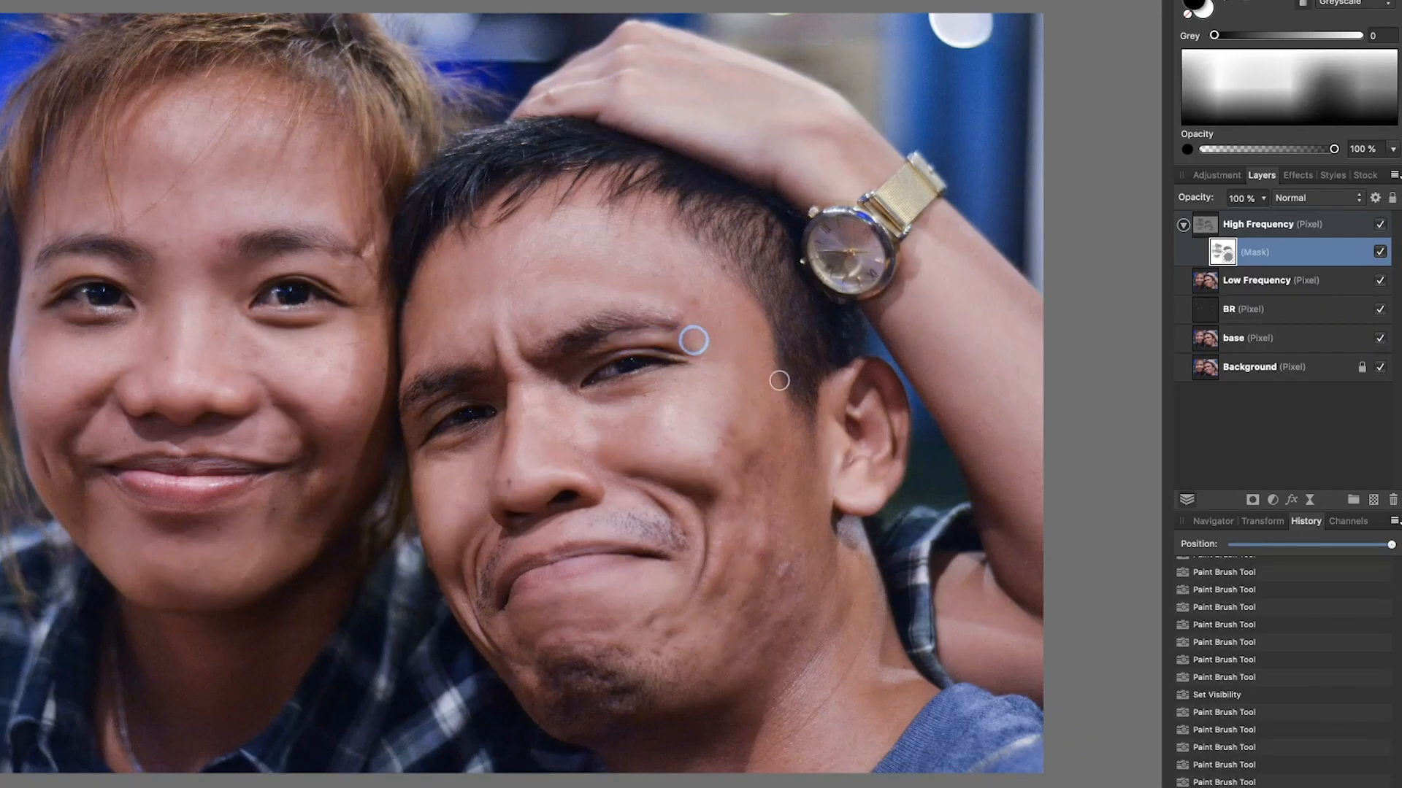
{"action": "left_click_drag", "start_coordinate": [625, 435], "coordinate": [582, 446]}
{"action": "left_click_drag", "start_coordinate": [565, 432], "coordinate": [589, 462]}
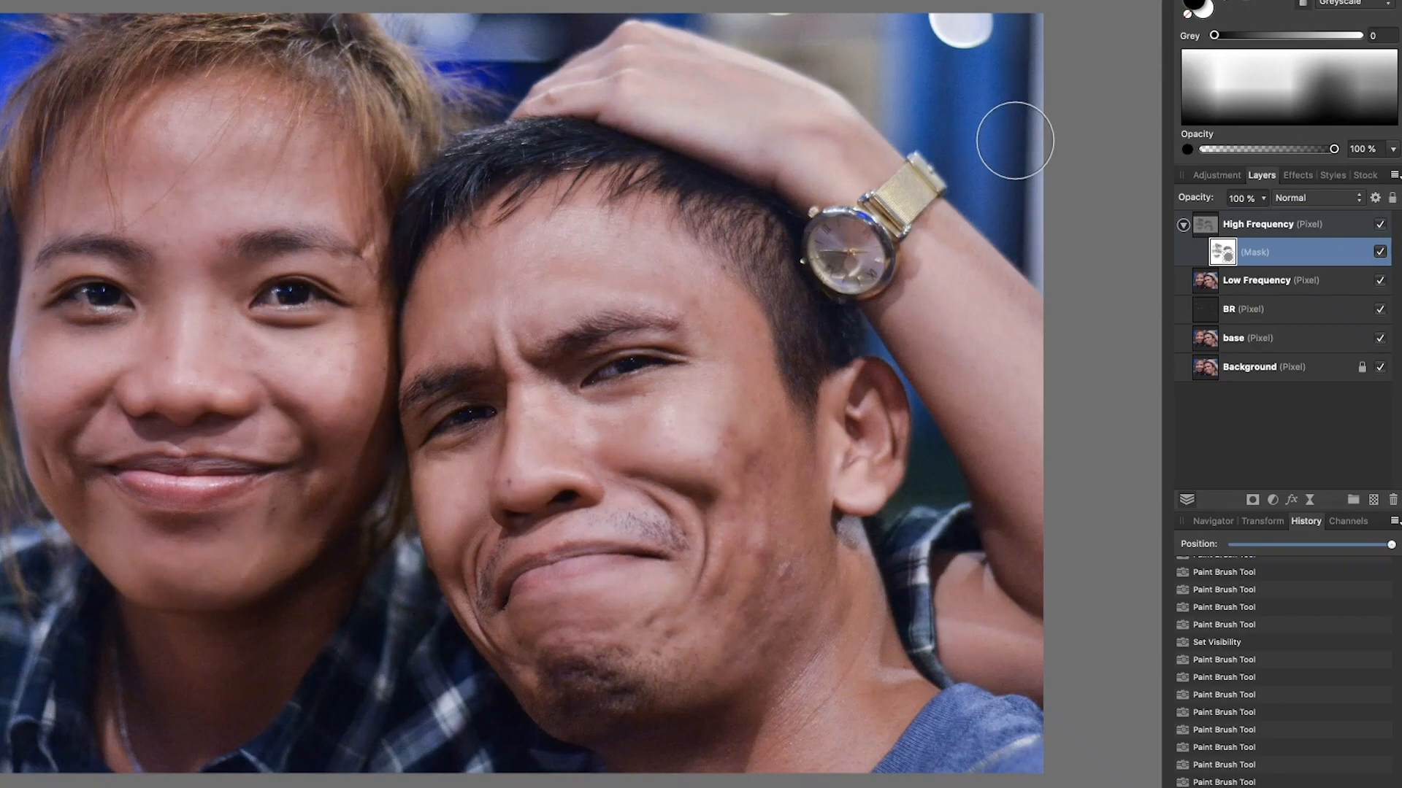
Step: Paint the mask with an enlarged brush over the blurred background beyond the woman's raised arm and watch
{"action": "left_click_drag", "start_coordinate": [990, 127], "coordinate": [852, 26]}
{"action": "mouse_move", "coordinate": [968, 104]}
{"action": "left_mouse_down"}
{"action": "mouse_move", "coordinate": [904, 66]}
{"action": "mouse_move", "coordinate": [982, 108]}
{"action": "left_mouse_up"}
{"action": "mouse_move", "coordinate": [1020, 81]}
{"action": "left_mouse_down"}
{"action": "mouse_move", "coordinate": [1086, 6]}
{"action": "mouse_move", "coordinate": [1005, 91]}
{"action": "left_mouse_up"}
{"action": "left_click_drag", "start_coordinate": [1024, 30], "coordinate": [1030, 49]}
{"action": "left_click_drag", "start_coordinate": [1031, 51], "coordinate": [998, 185]}
{"action": "left_click_drag", "start_coordinate": [989, 137], "coordinate": [1013, 209]}
{"action": "mouse_move", "coordinate": [907, 100]}
{"action": "left_mouse_down"}
{"action": "mouse_move", "coordinate": [941, 138]}
{"action": "mouse_move", "coordinate": [867, 71]}
{"action": "mouse_move", "coordinate": [743, 1]}
{"action": "mouse_move", "coordinate": [739, 22]}
{"action": "mouse_move", "coordinate": [914, 58]}
{"action": "mouse_move", "coordinate": [1008, 163]}
{"action": "left_mouse_up"}
{"action": "left_click_drag", "start_coordinate": [1018, 185], "coordinate": [1033, 191]}
{"action": "left_click", "coordinate": [1039, 200]}
Step: Paint the mask over the blurred background between the woman's hair and her raised hand
{"action": "left_click_drag", "start_coordinate": [606, 5], "coordinate": [458, 48]}
{"action": "left_click_drag", "start_coordinate": [541, 20], "coordinate": [448, 30]}
{"action": "left_click_drag", "start_coordinate": [439, 13], "coordinate": [576, 10]}
{"action": "left_click", "coordinate": [576, 11]}
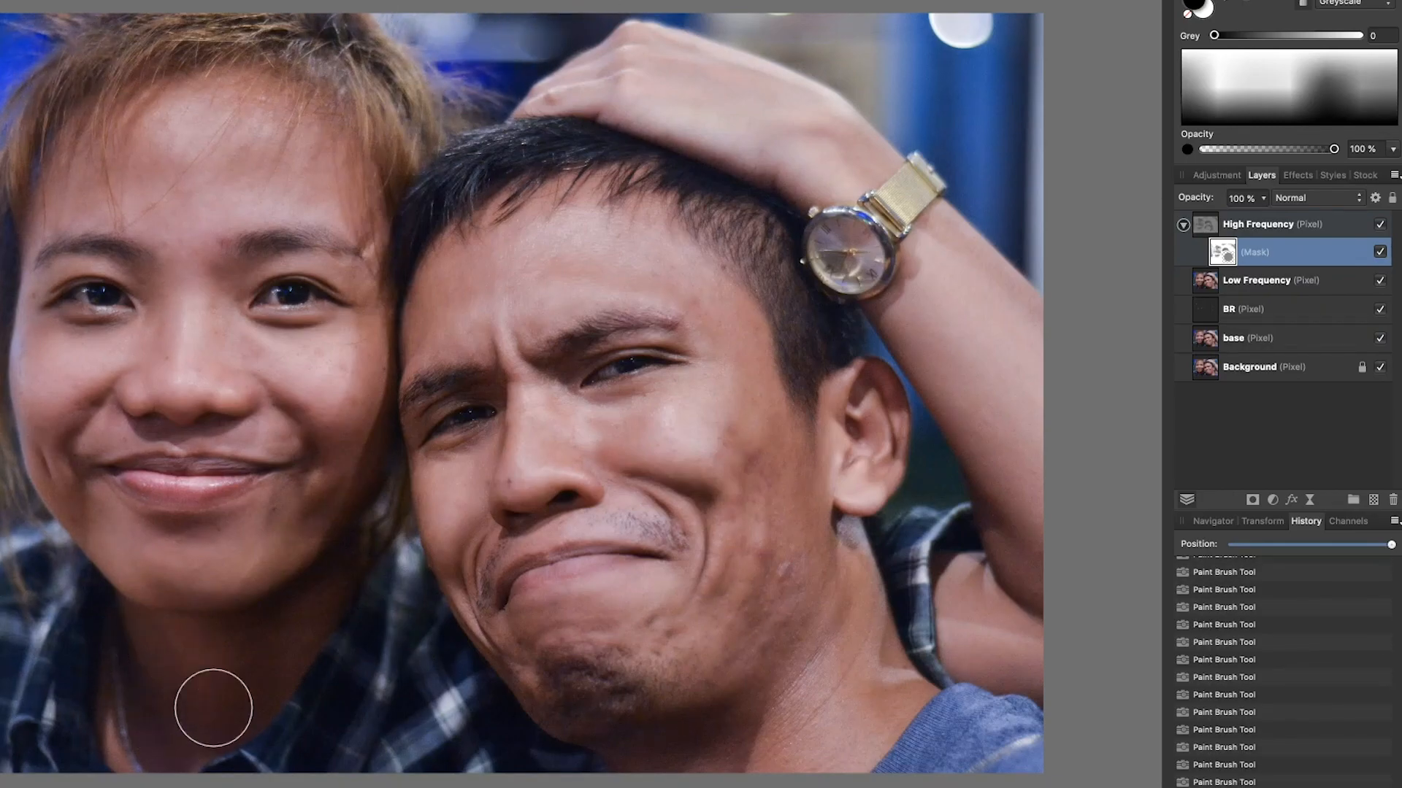
Step: Switch the brush colour to black and paint the mask over the woman's neck and upper chest
{"action": "left_click_drag", "start_coordinate": [186, 653], "coordinate": [408, 587]}
{"action": "mouse_move", "coordinate": [294, 674]}
{"action": "left_mouse_down"}
{"action": "mouse_move", "coordinate": [434, 345]}
{"action": "mouse_move", "coordinate": [410, 400]}
{"action": "left_mouse_up"}
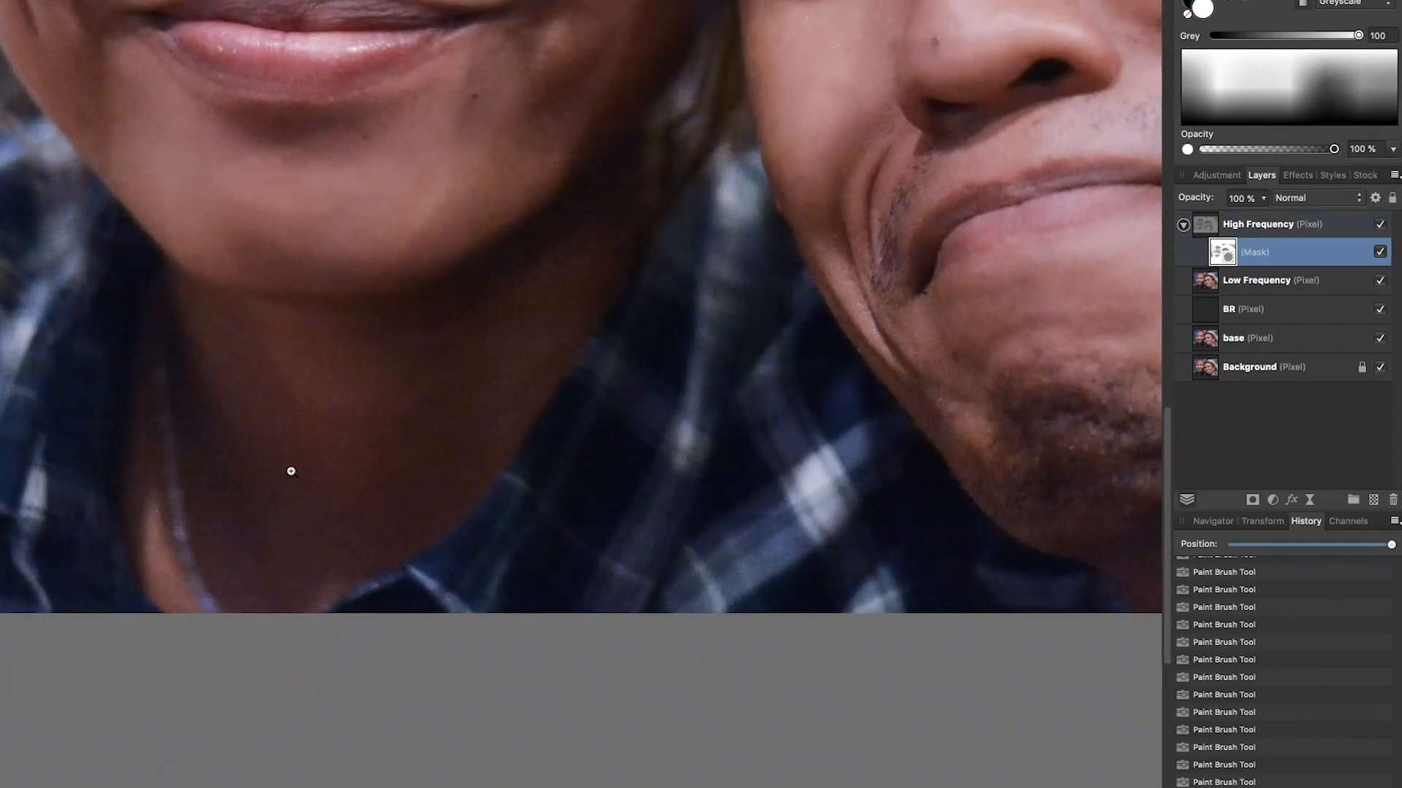
{"action": "key", "text": "x"}
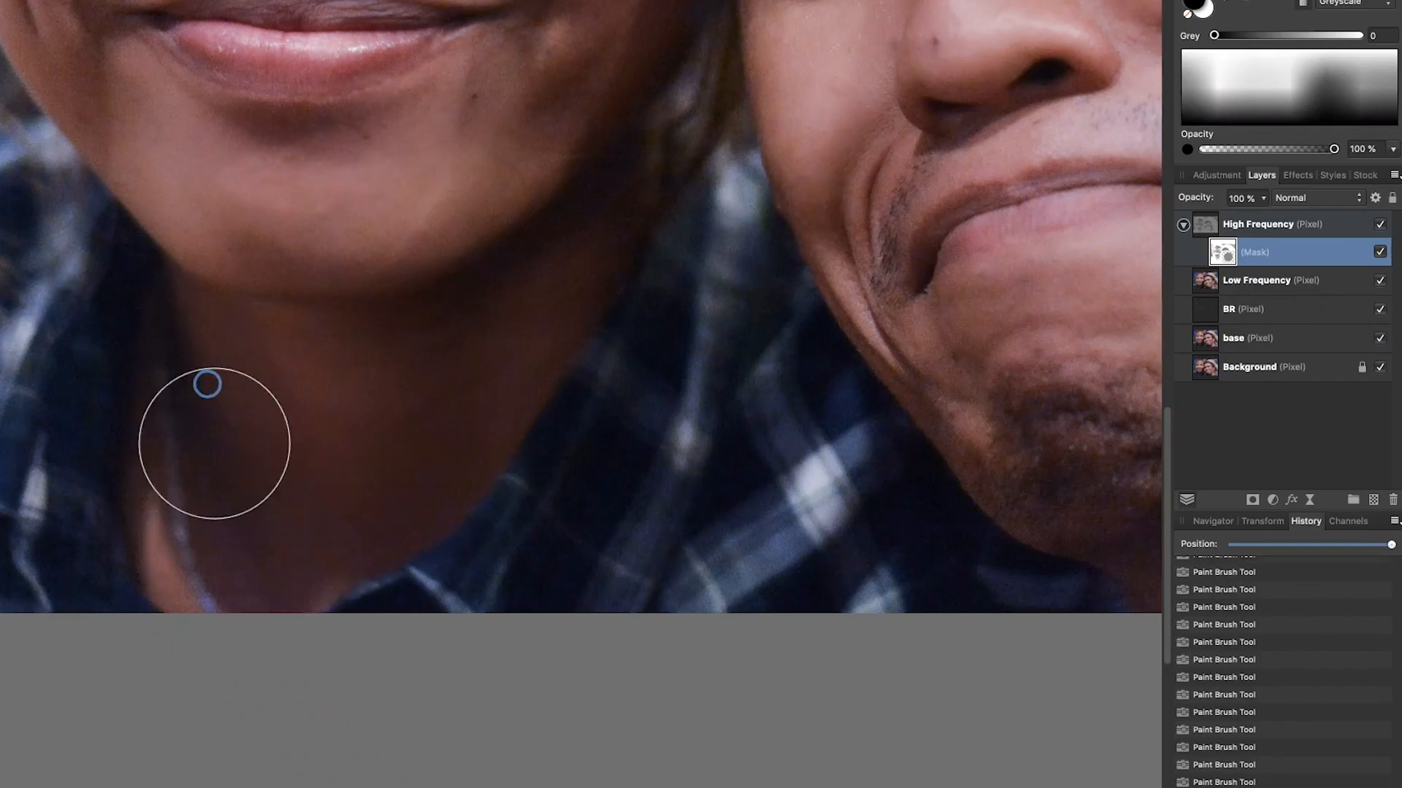
{"action": "left_click_drag", "start_coordinate": [252, 371], "coordinate": [473, 352]}
{"action": "mouse_move", "coordinate": [257, 241]}
{"action": "left_mouse_down"}
{"action": "mouse_move", "coordinate": [441, 227]}
{"action": "mouse_move", "coordinate": [539, 443]}
{"action": "mouse_move", "coordinate": [449, 493]}
{"action": "mouse_move", "coordinate": [567, 379]}
{"action": "left_mouse_up"}
{"action": "left_click_drag", "start_coordinate": [601, 229], "coordinate": [419, 367]}
{"action": "mouse_move", "coordinate": [522, 313]}
{"action": "left_mouse_down"}
{"action": "mouse_move", "coordinate": [379, 391]}
{"action": "mouse_move", "coordinate": [288, 486]}
{"action": "left_mouse_up"}
{"action": "mouse_move", "coordinate": [219, 348]}
{"action": "left_mouse_down"}
{"action": "mouse_move", "coordinate": [322, 441]}
{"action": "mouse_move", "coordinate": [259, 491]}
{"action": "mouse_move", "coordinate": [353, 530]}
{"action": "mouse_move", "coordinate": [269, 582]}
{"action": "mouse_move", "coordinate": [253, 630]}
{"action": "left_mouse_up"}
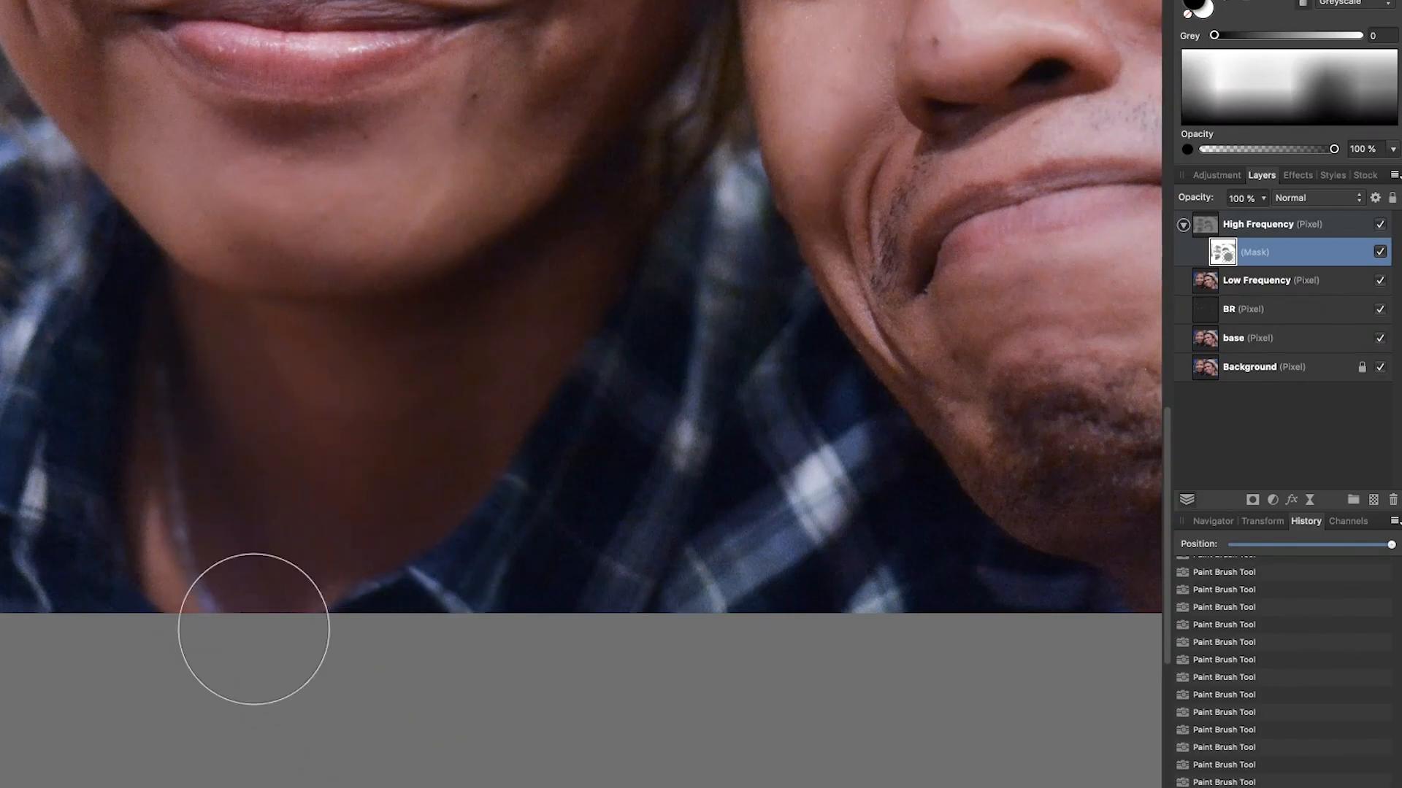
{"action": "mouse_move", "coordinate": [261, 343]}
{"action": "left_mouse_down"}
{"action": "mouse_move", "coordinate": [263, 319]}
{"action": "mouse_move", "coordinate": [310, 608]}
{"action": "left_mouse_up"}
Step: Paint the mask over the woman's jawline and the lower cheeks on both sides of her mouth
{"action": "left_click_drag", "start_coordinate": [93, 276], "coordinate": [162, 420]}
{"action": "left_click_drag", "start_coordinate": [104, 316], "coordinate": [176, 434]}
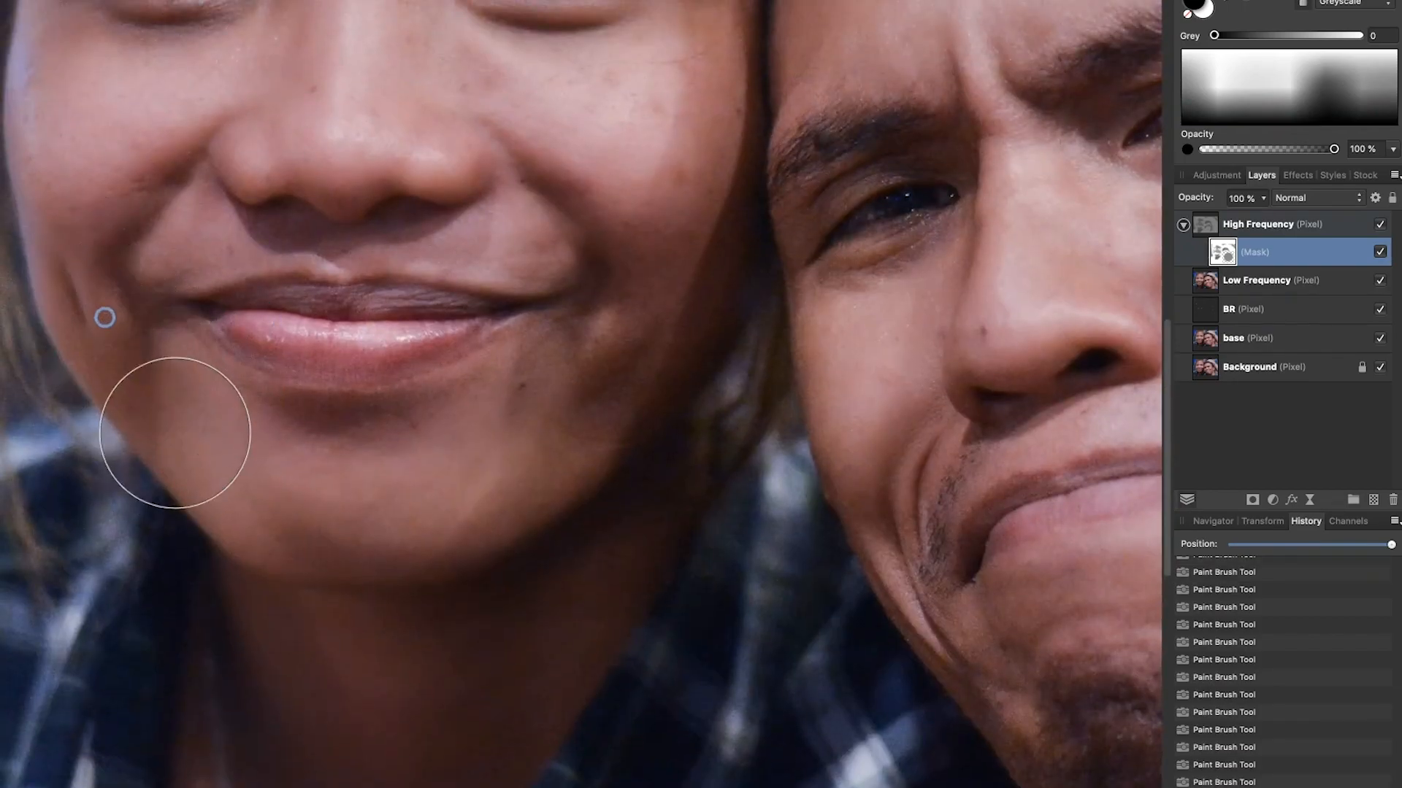
{"action": "left_click_drag", "start_coordinate": [623, 341], "coordinate": [579, 344]}
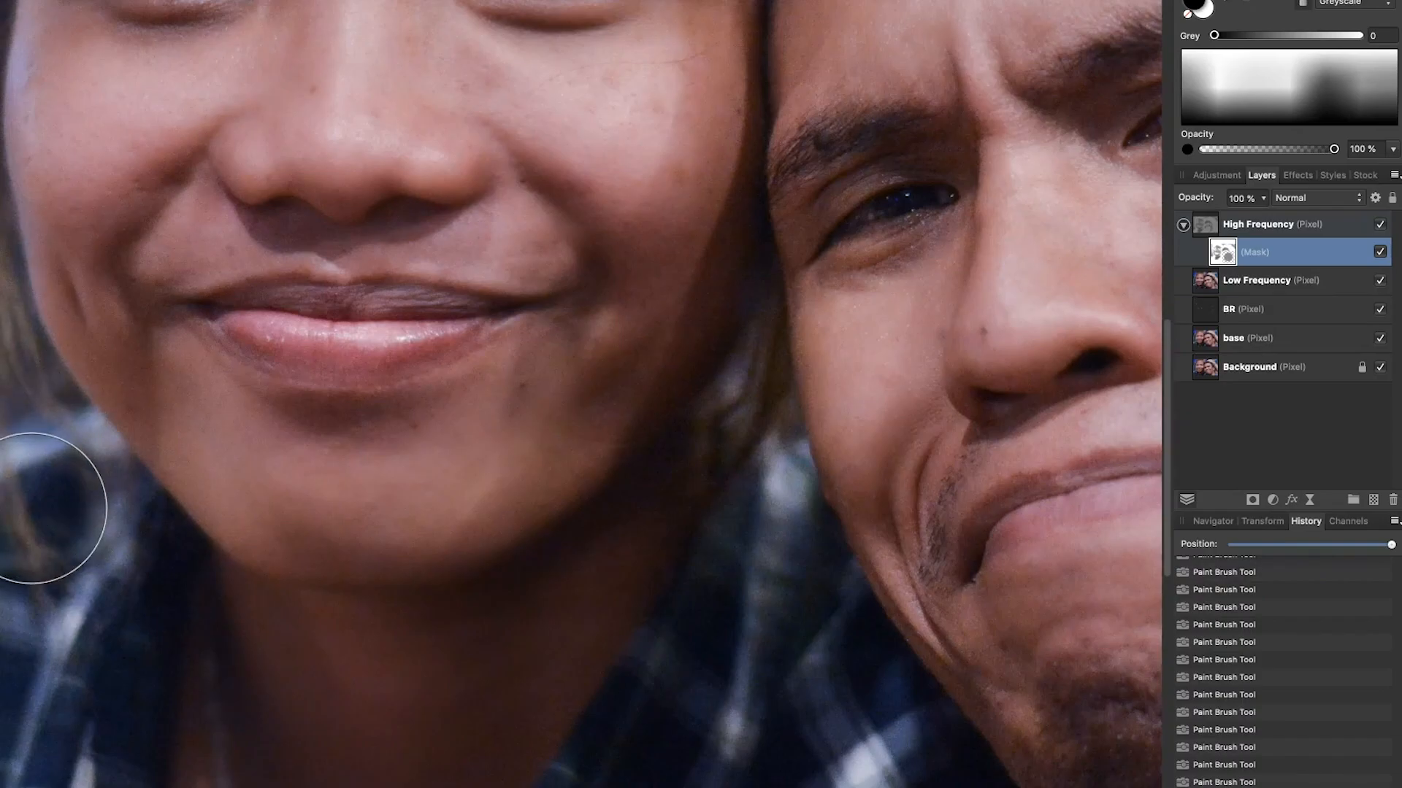
{"action": "scroll", "coordinate": [33, 508], "scroll_direction": "down", "scroll_amount": 3}
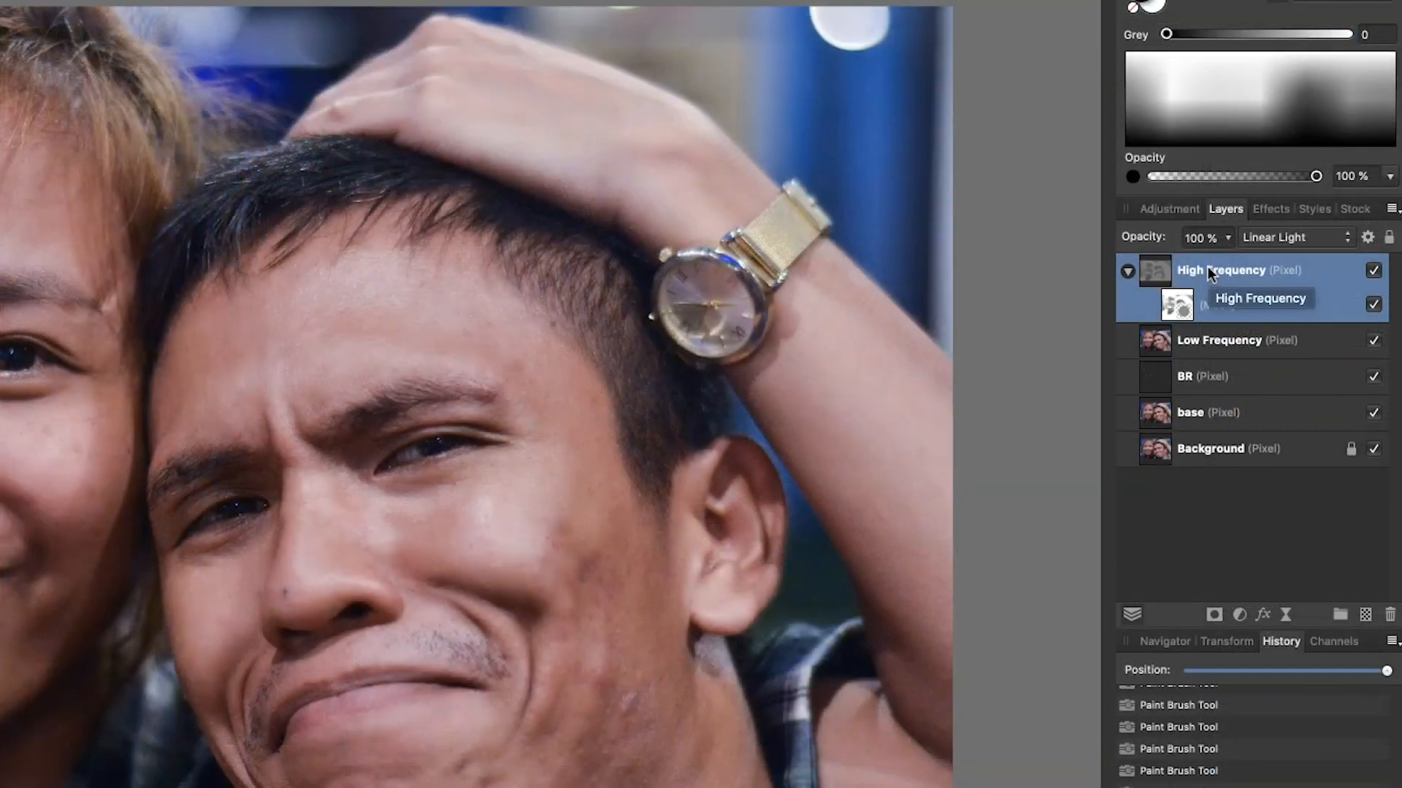
Step: Duplicate the High Frequency layer, then hide the original layer and its mask
{"action": "right_click", "coordinate": [1204, 271]}
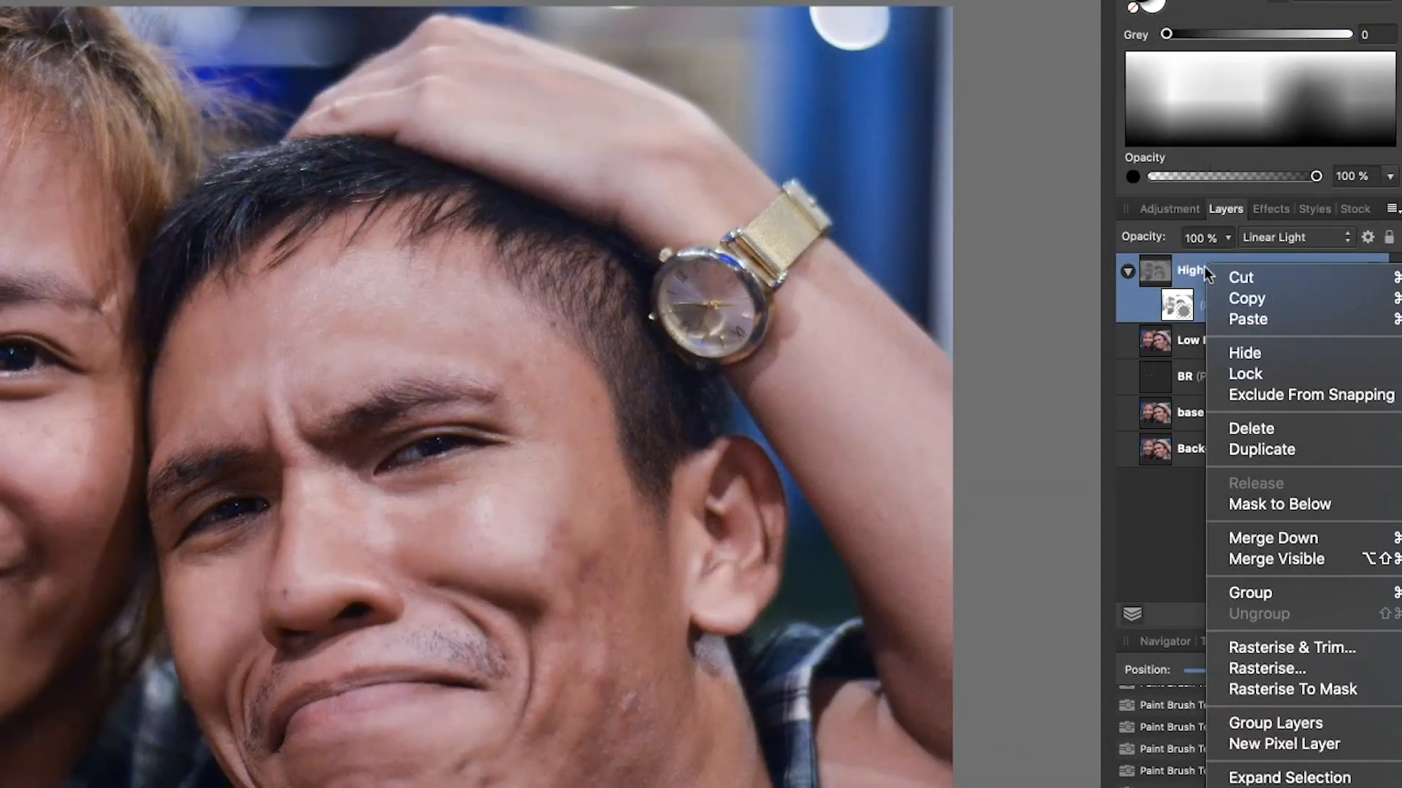
{"action": "left_click", "coordinate": [1235, 457]}
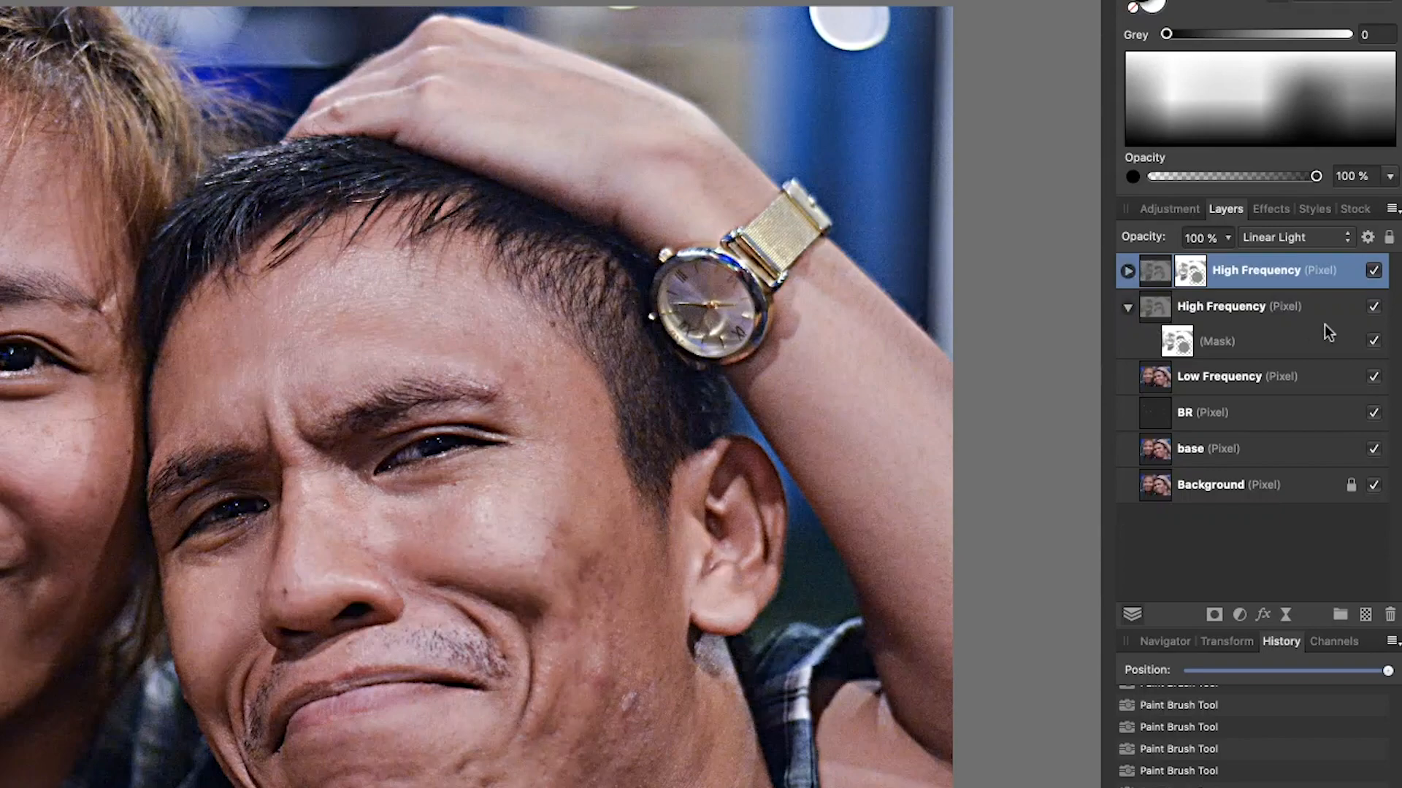
{"action": "left_click", "coordinate": [1373, 307]}
{"action": "left_click", "coordinate": [1373, 341]}
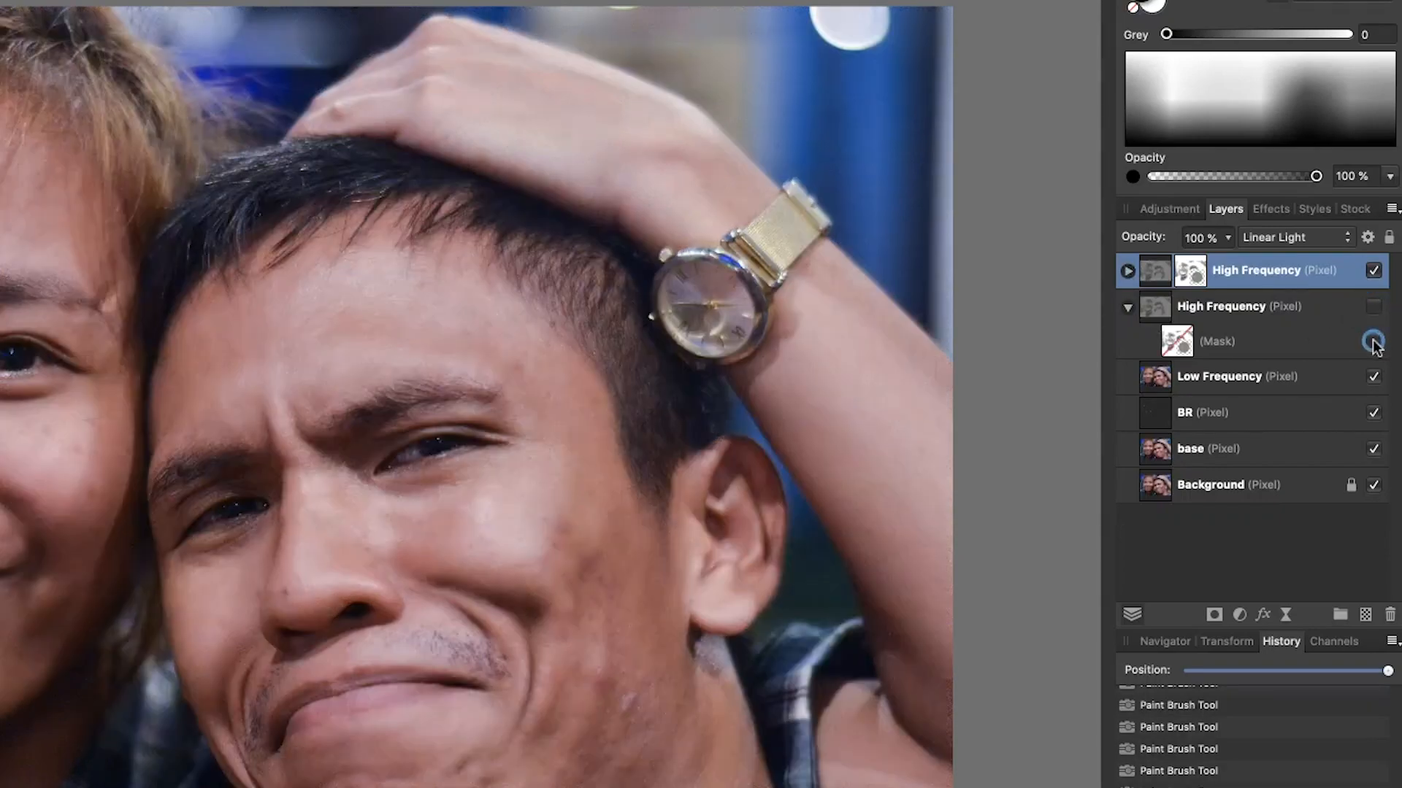
Step: Delete the mask from the duplicated High Frequency layer
{"action": "left_click", "coordinate": [1128, 272]}
{"action": "left_click", "coordinate": [1168, 306]}
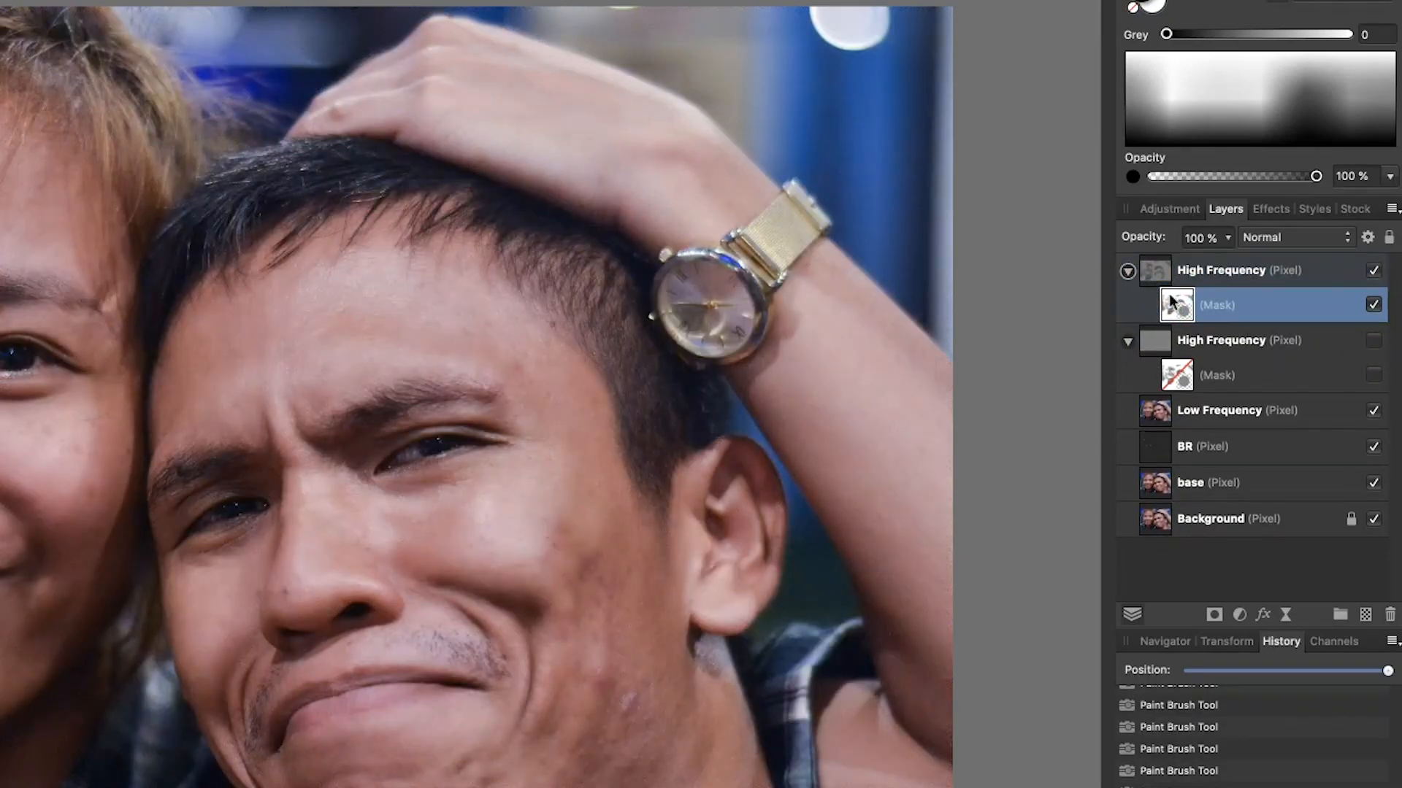
{"action": "left_click", "coordinate": [1390, 615]}
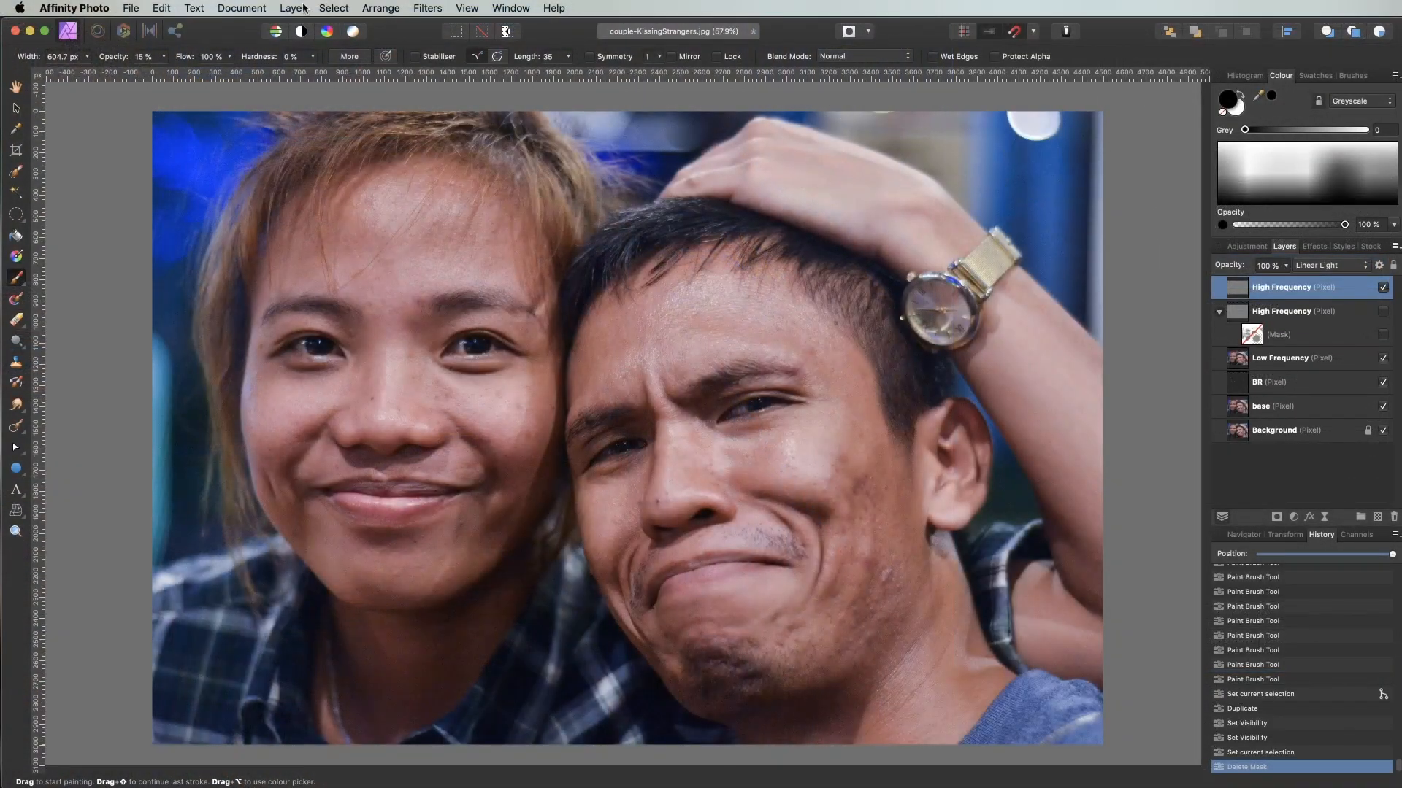
Step: Add a live Gaussian Blur filter to the duplicated High Frequency layer
{"action": "left_click", "coordinate": [292, 8]}
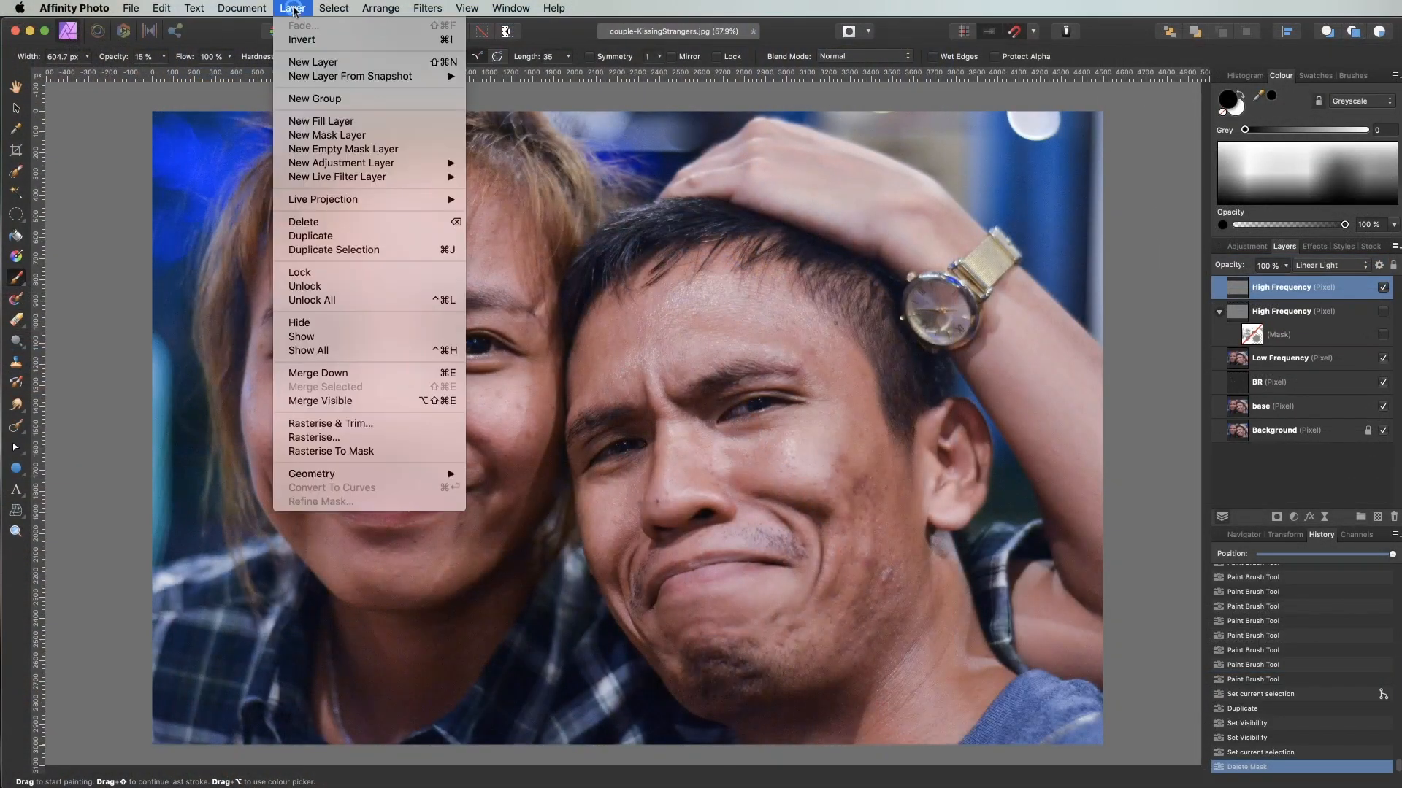
{"action": "mouse_move", "coordinate": [356, 177]}
{"action": "mouse_move", "coordinate": [513, 179]}
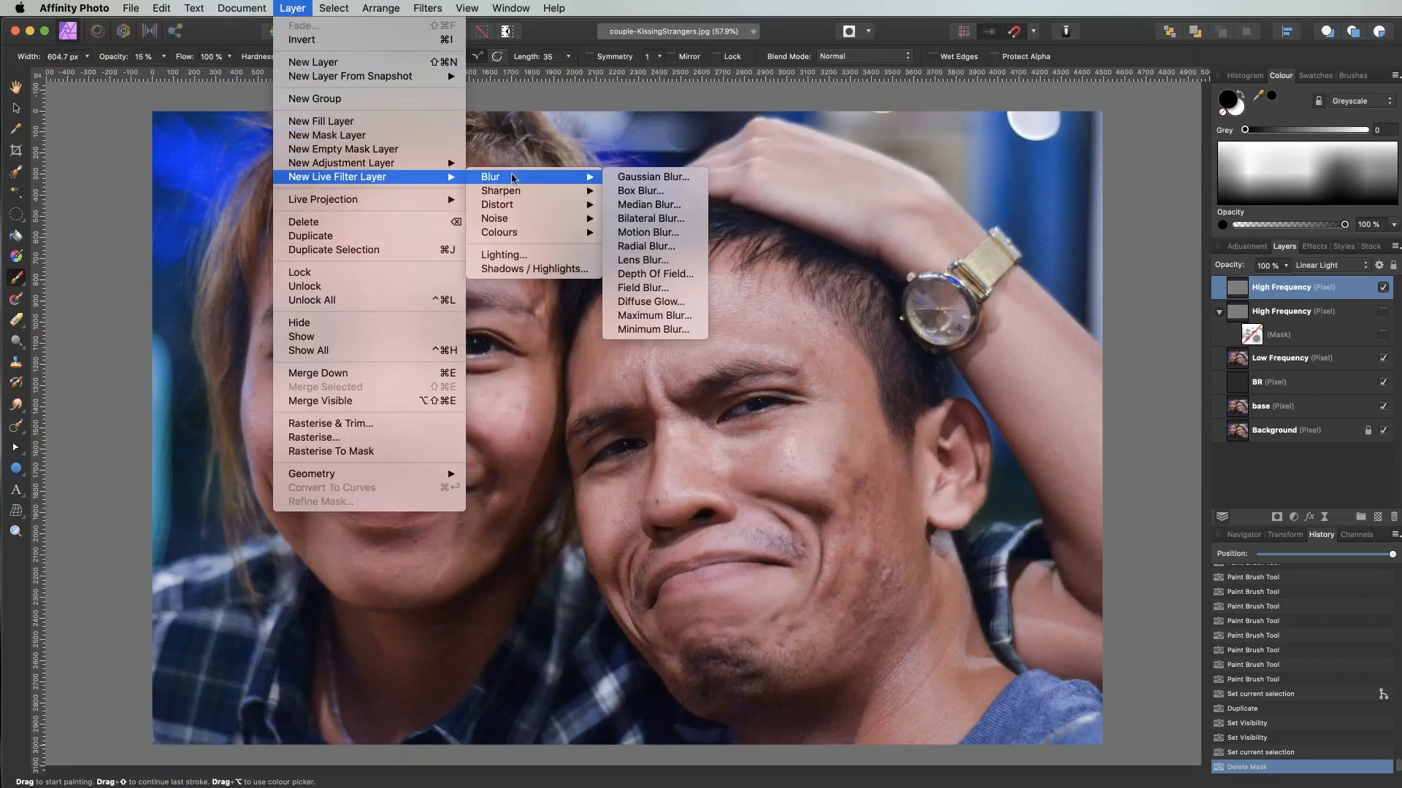
{"action": "left_click", "coordinate": [635, 177]}
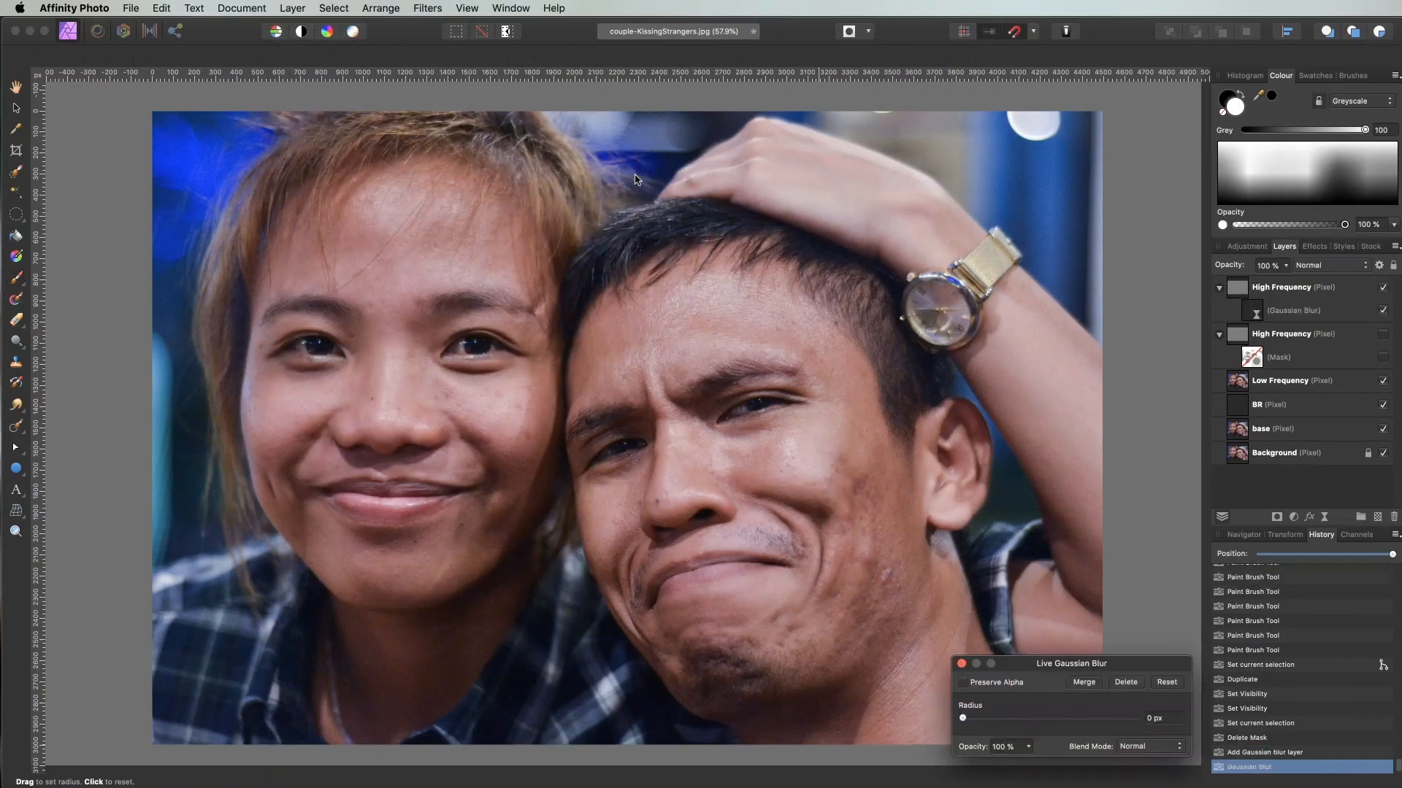
Step: Enable Preserve Alpha for the live Gaussian Blur and set its radius to 8.5 px
{"action": "left_click_drag", "start_coordinate": [1030, 663], "coordinate": [871, 327]}
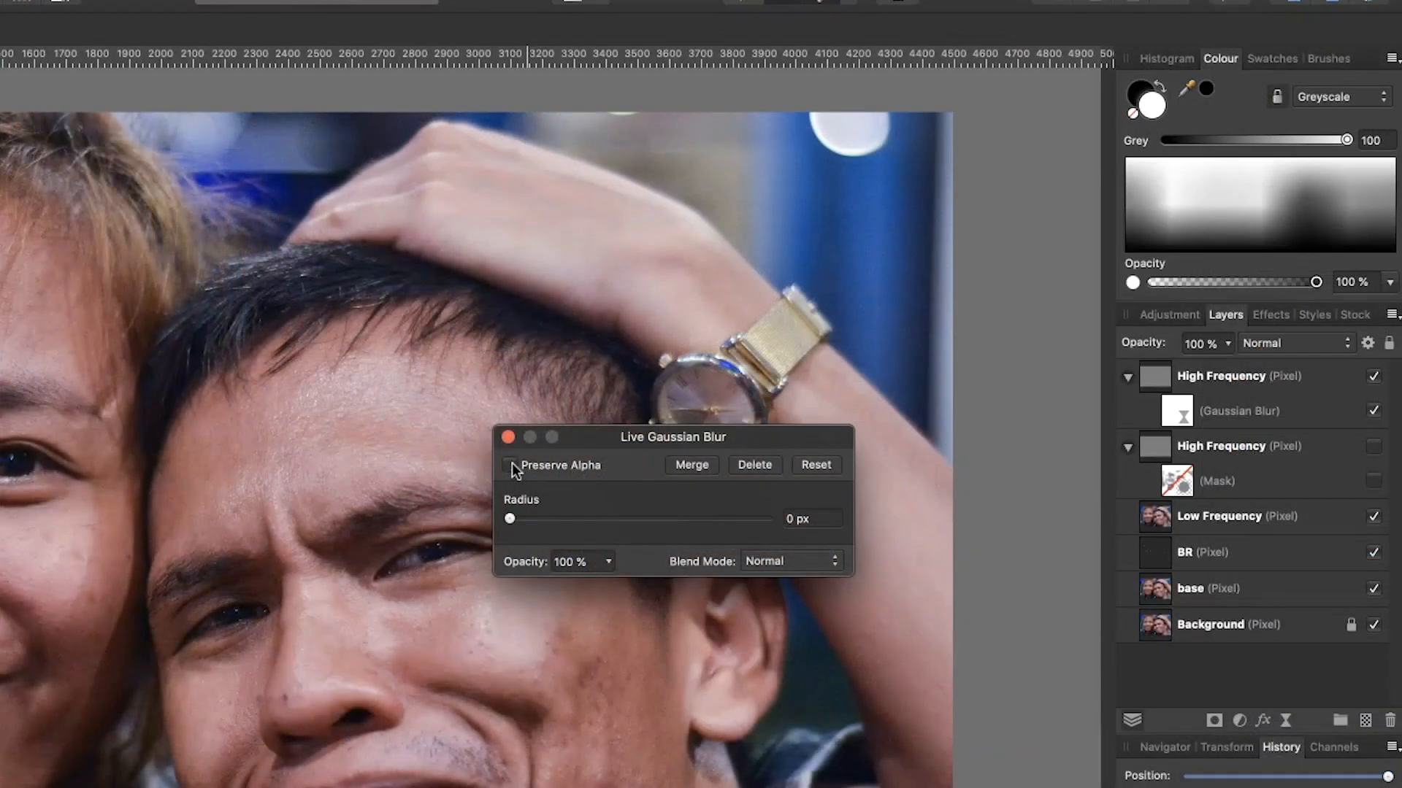
{"action": "left_click", "coordinate": [511, 465]}
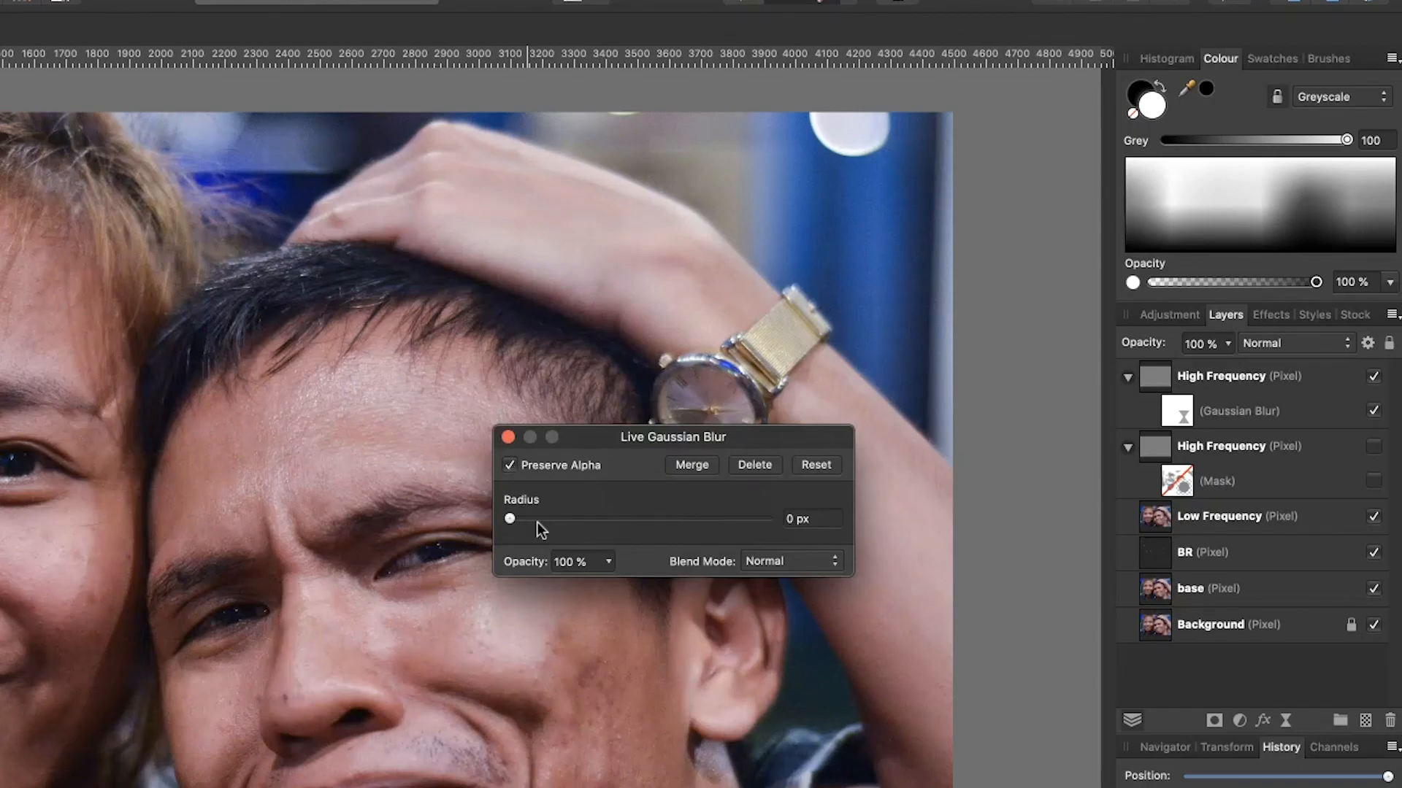
{"action": "left_click_drag", "start_coordinate": [558, 518], "coordinate": [630, 523]}
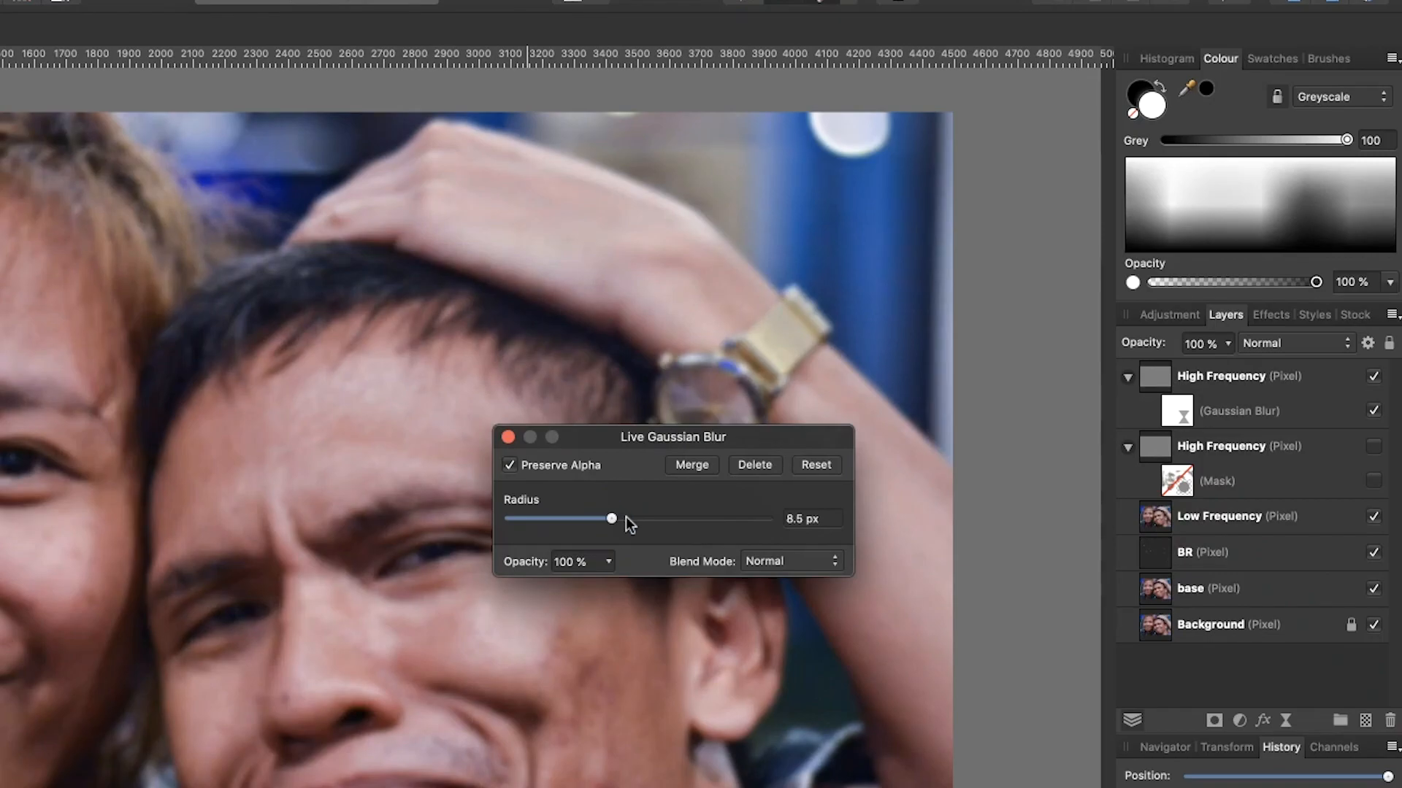
{"action": "left_click_drag", "start_coordinate": [576, 436], "coordinate": [645, 558]}
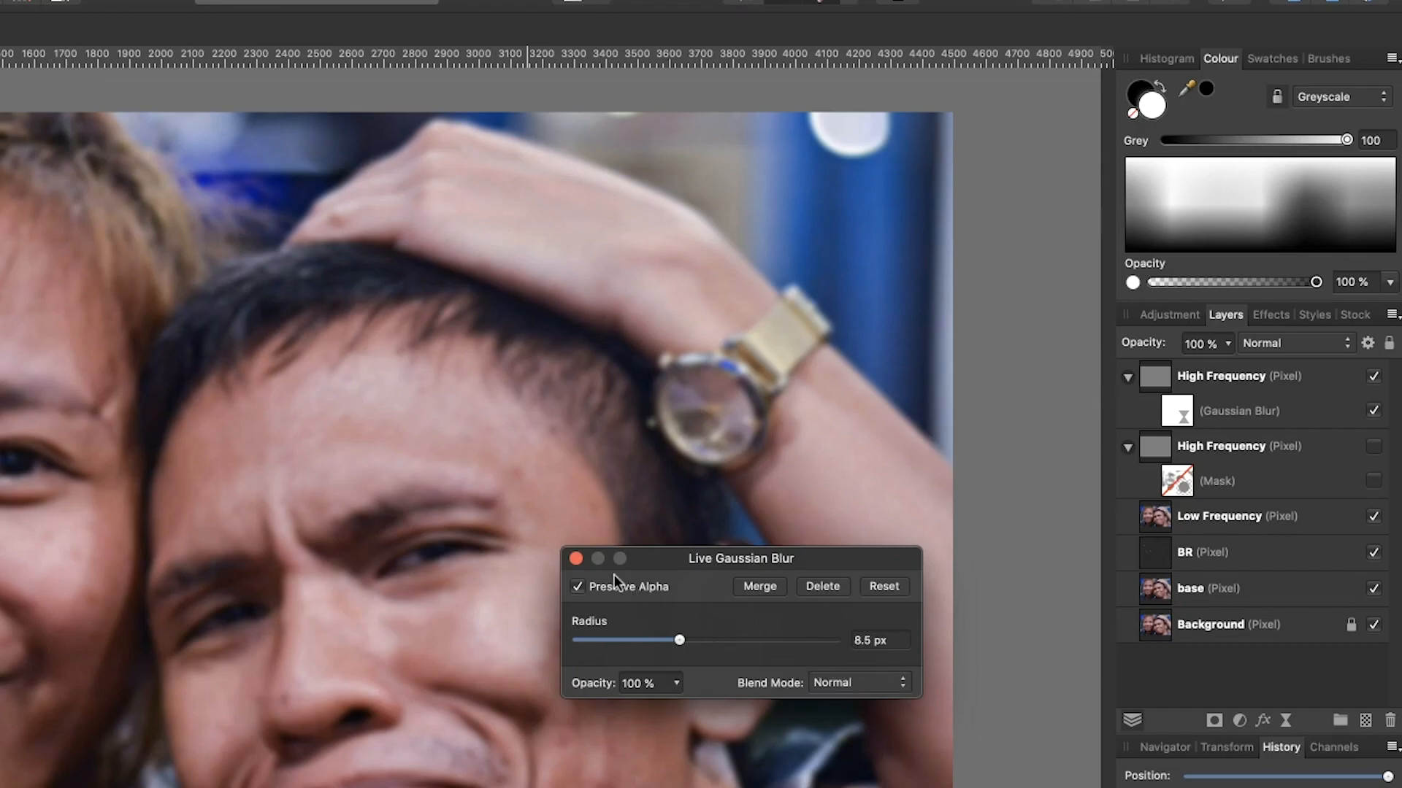
Step: Set the brush opacity to 100% and invert the mask of the duplicated High Frequency layer's live Gaussian Blur to black
{"action": "left_click", "coordinate": [576, 558]}
{"action": "key", "text": "x"}
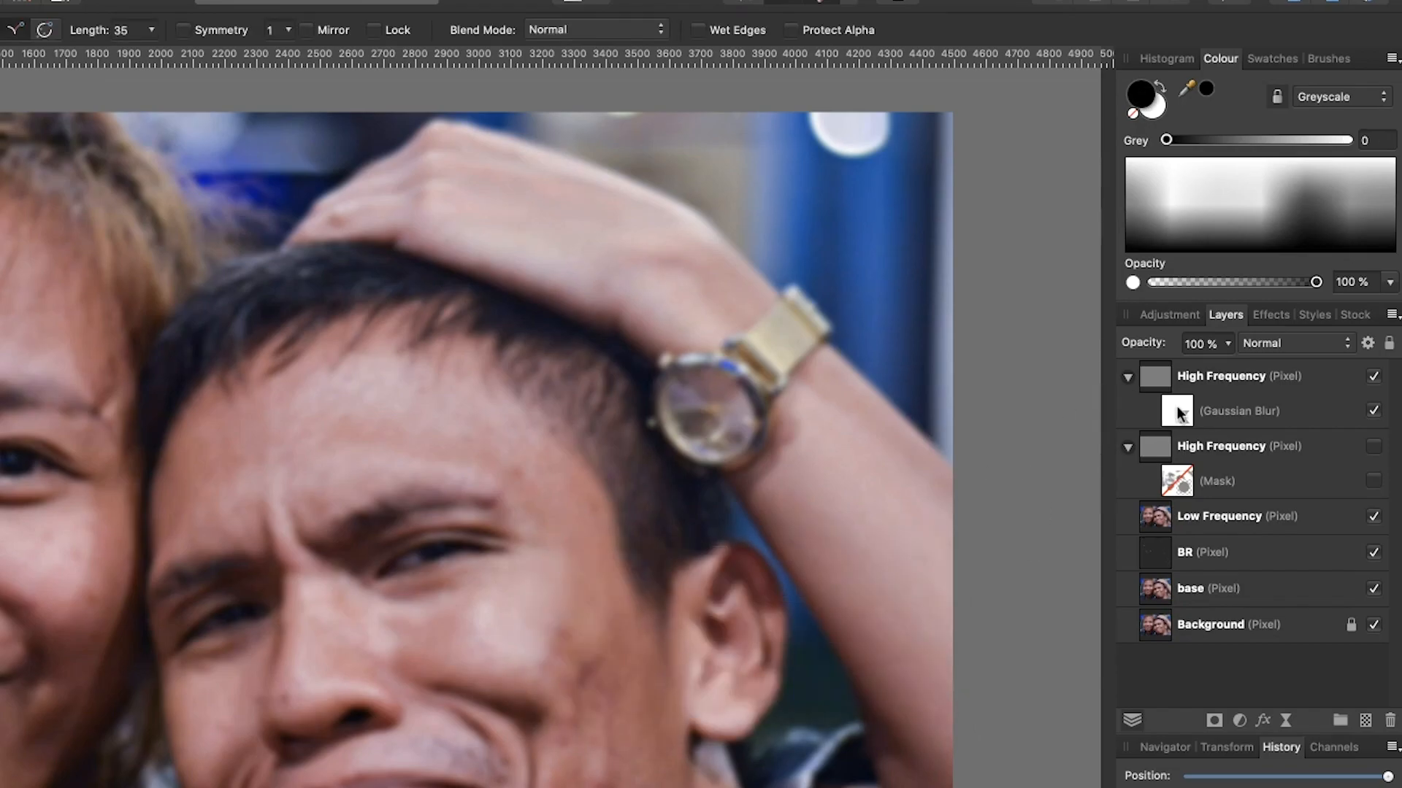
{"action": "left_click", "coordinate": [1177, 411]}
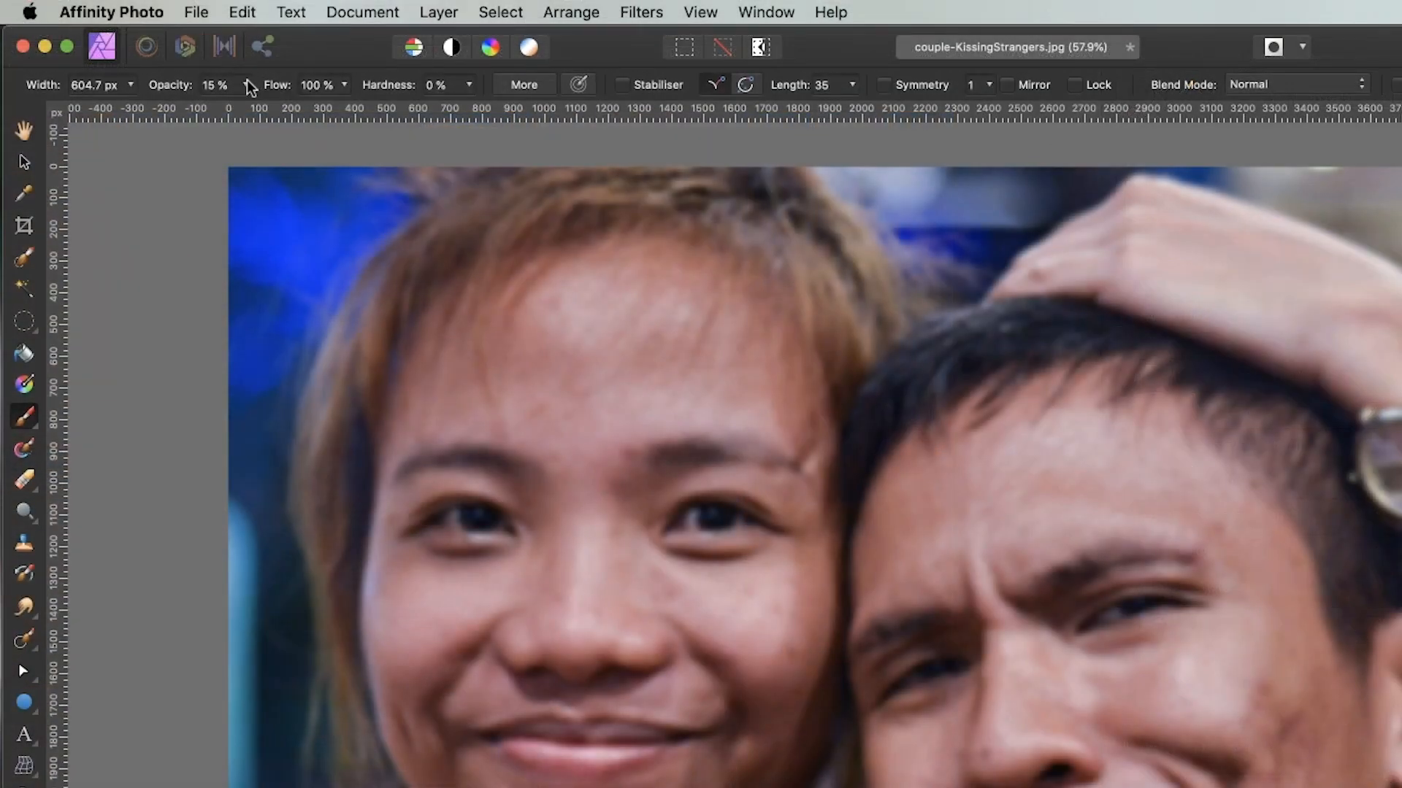
{"action": "left_click", "coordinate": [247, 85]}
{"action": "left_click_drag", "start_coordinate": [244, 106], "coordinate": [400, 107]}
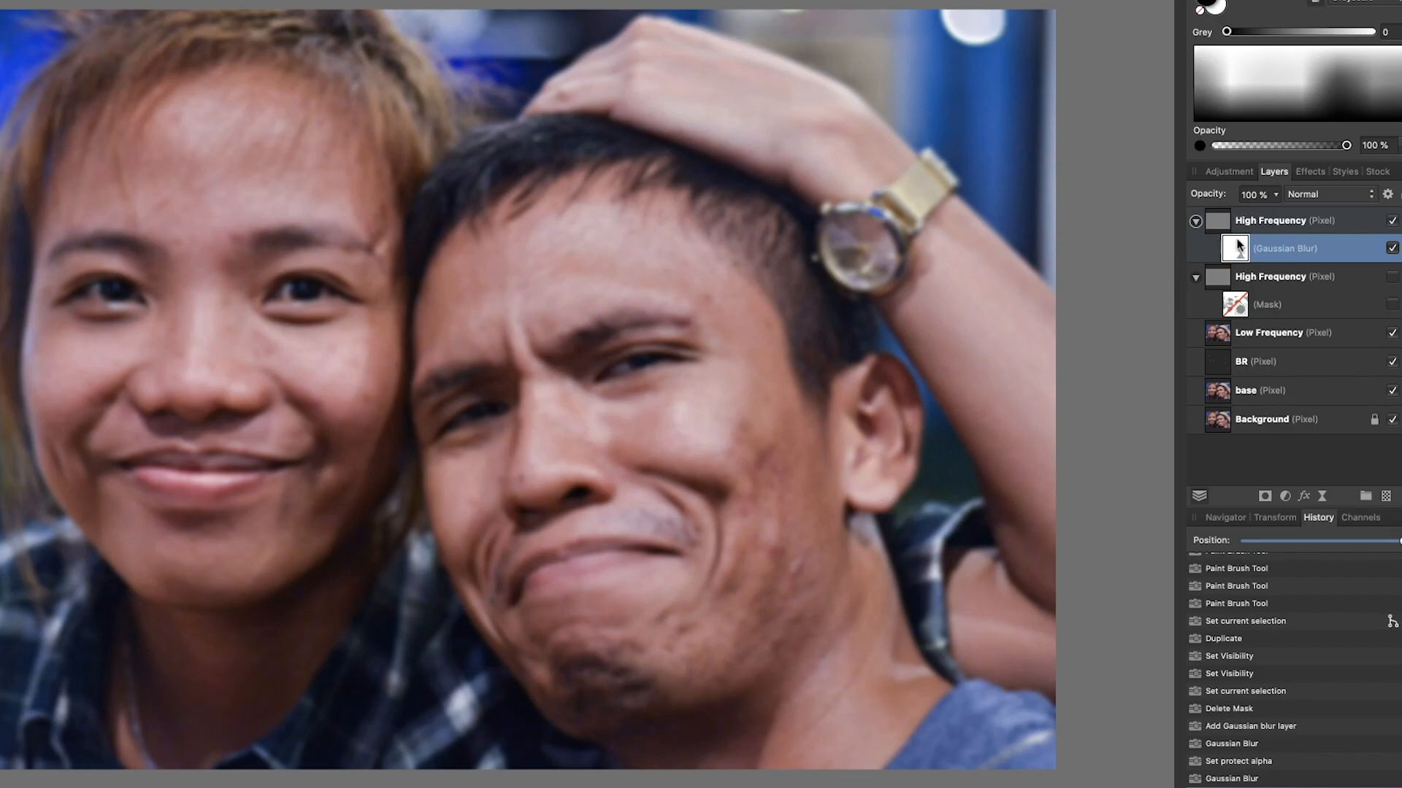
{"action": "key", "text": "super+i"}
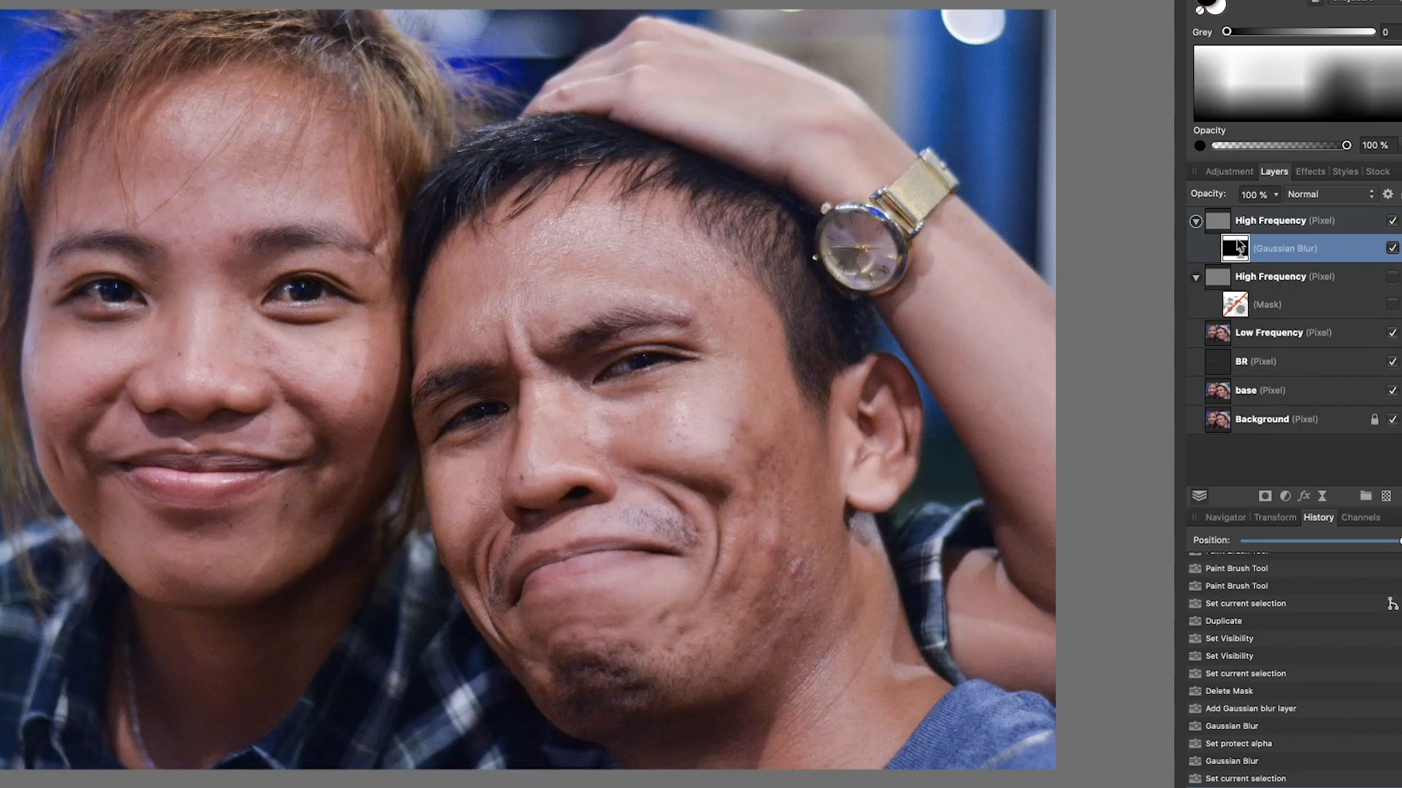
Step: Paint in white at 49% brush opacity on the Gaussian Blur mask over the man's forehead, cheeks, jaw and chin
{"action": "key", "text": "x"}
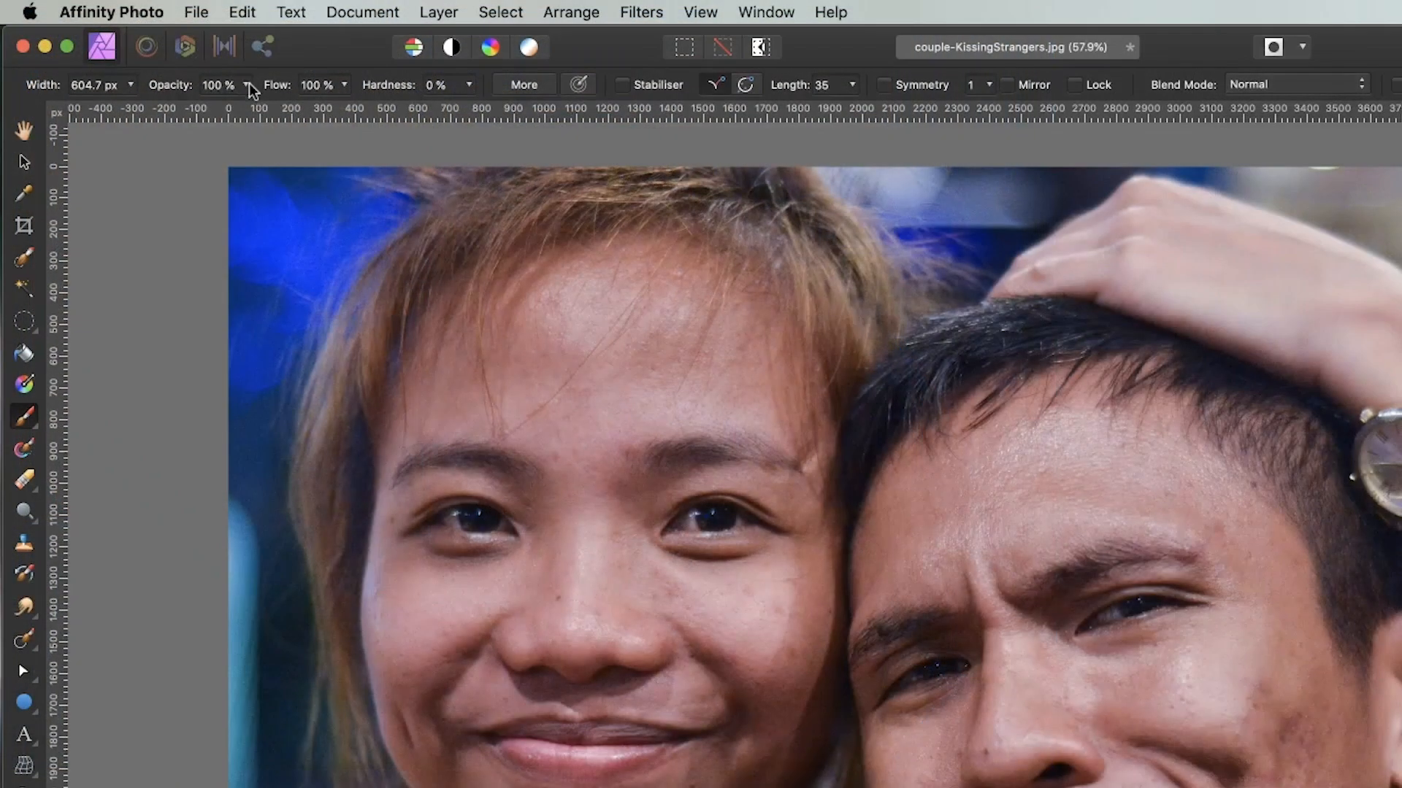
{"action": "left_click", "coordinate": [247, 83]}
{"action": "left_click_drag", "start_coordinate": [246, 109], "coordinate": [151, 132]}
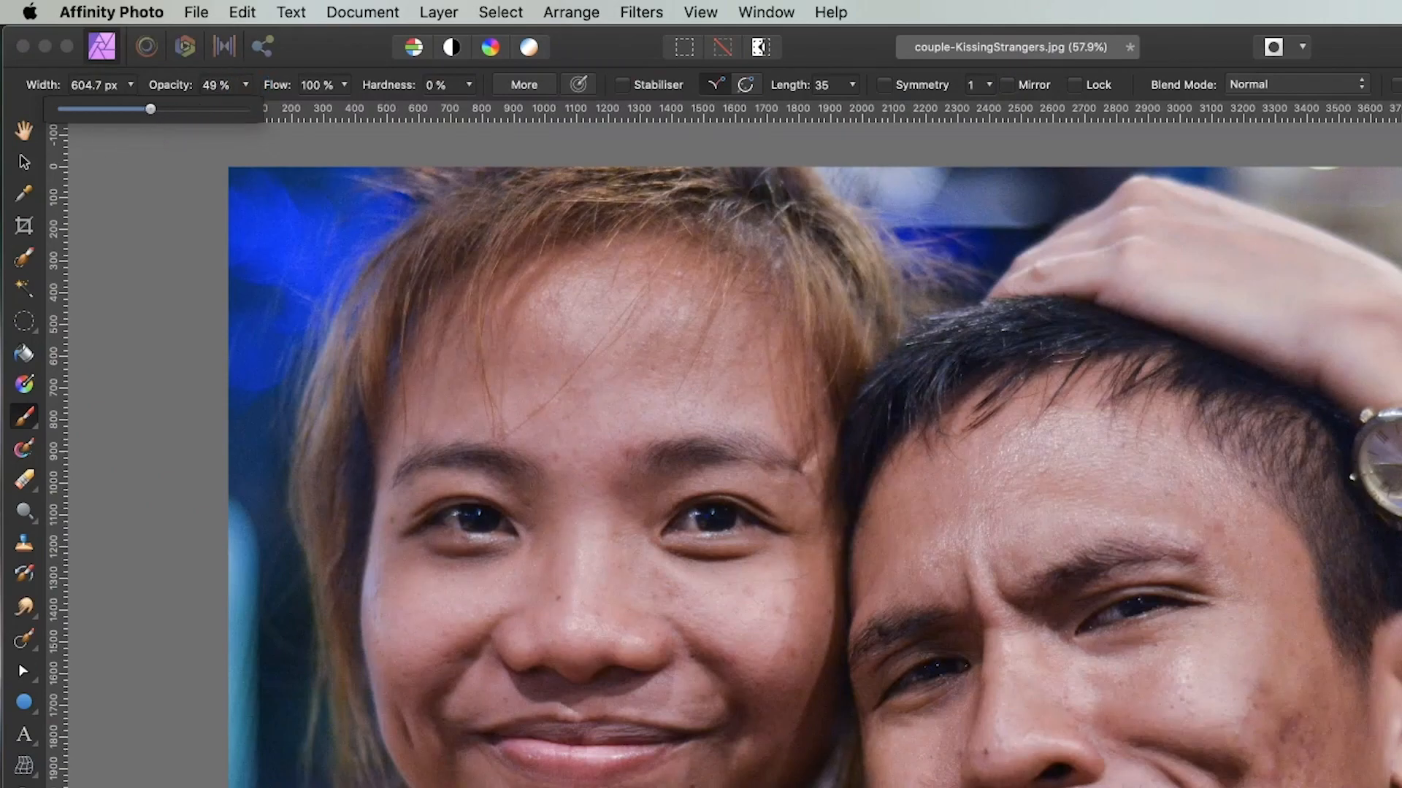
{"action": "left_click", "coordinate": [123, 252]}
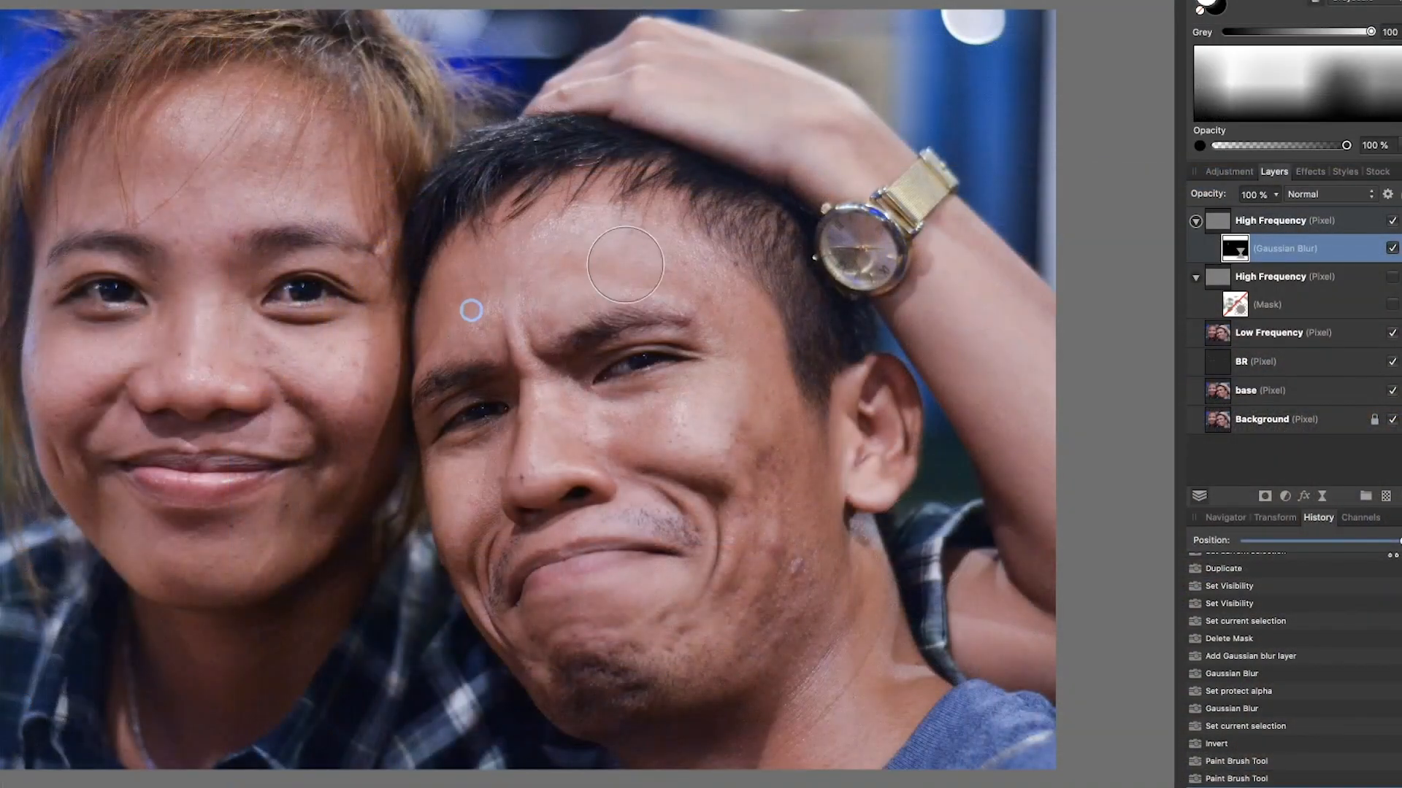
{"action": "mouse_move", "coordinate": [470, 310]}
{"action": "left_mouse_down"}
{"action": "mouse_move", "coordinate": [577, 245]}
{"action": "mouse_move", "coordinate": [576, 213]}
{"action": "left_mouse_up"}
{"action": "left_click_drag", "start_coordinate": [761, 357], "coordinate": [763, 393]}
{"action": "left_click_drag", "start_coordinate": [726, 410], "coordinate": [718, 408]}
{"action": "left_click_drag", "start_coordinate": [544, 425], "coordinate": [547, 424]}
{"action": "left_click_drag", "start_coordinate": [693, 445], "coordinate": [700, 442]}
{"action": "left_click_drag", "start_coordinate": [763, 406], "coordinate": [764, 423]}
{"action": "mouse_move", "coordinate": [777, 580]}
{"action": "left_mouse_down"}
{"action": "mouse_move", "coordinate": [804, 557]}
{"action": "mouse_move", "coordinate": [747, 613]}
{"action": "left_mouse_up"}
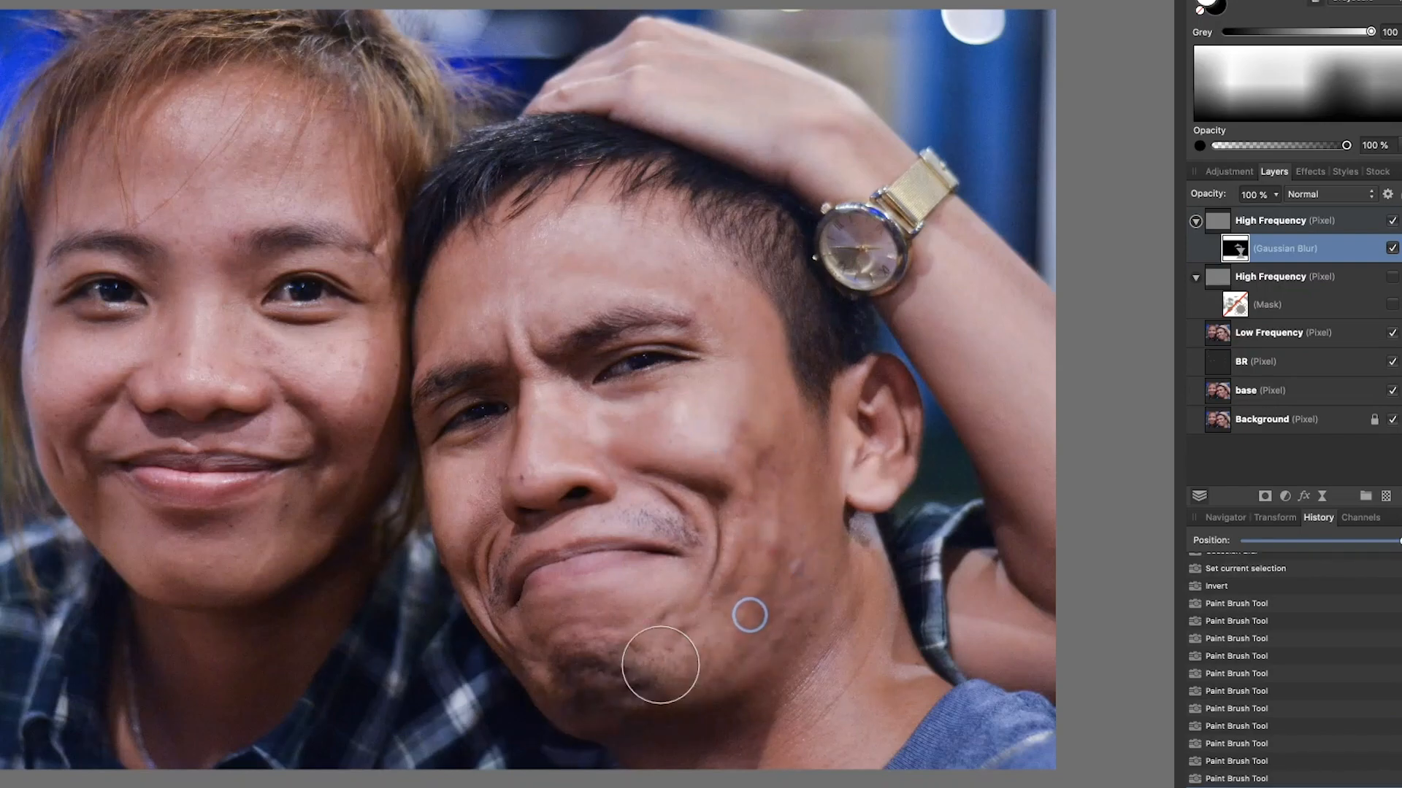
{"action": "mouse_move", "coordinate": [811, 654]}
{"action": "left_mouse_down"}
{"action": "mouse_move", "coordinate": [871, 655]}
{"action": "mouse_move", "coordinate": [841, 654]}
{"action": "left_mouse_up"}
{"action": "left_click_drag", "start_coordinate": [679, 615], "coordinate": [584, 610]}
Step: Reduce the brush size and paint the blur into the finer areas of the man's nose, forehead, cheeks and jawline
{"action": "key", "text": "["}
{"action": "key", "text": "["}
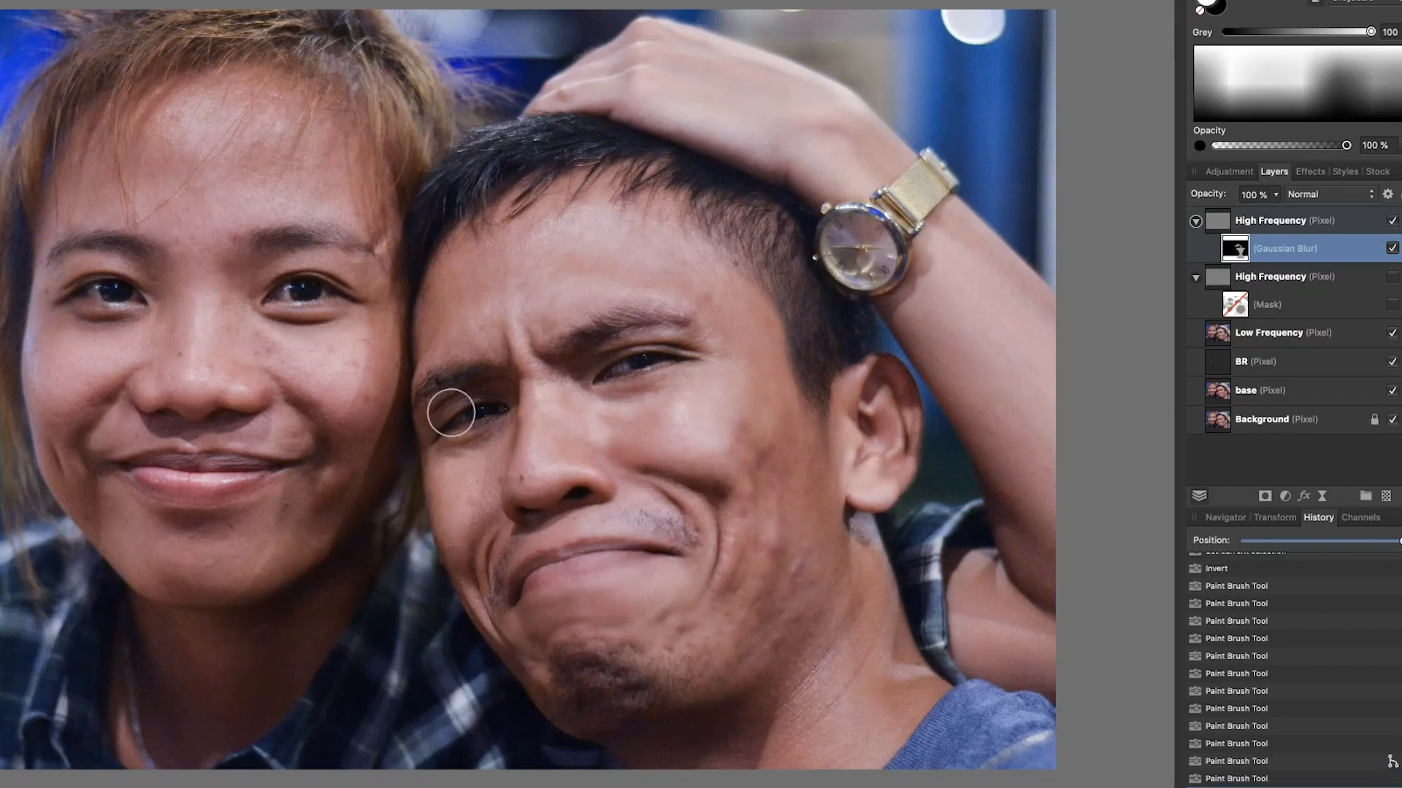
{"action": "mouse_move", "coordinate": [487, 459]}
{"action": "left_mouse_down"}
{"action": "mouse_move", "coordinate": [455, 580]}
{"action": "mouse_move", "coordinate": [440, 460]}
{"action": "mouse_move", "coordinate": [486, 628]}
{"action": "left_mouse_up"}
{"action": "mouse_move", "coordinate": [524, 428]}
{"action": "left_mouse_down"}
{"action": "mouse_move", "coordinate": [522, 496]}
{"action": "mouse_move", "coordinate": [614, 469]}
{"action": "mouse_move", "coordinate": [518, 323]}
{"action": "left_mouse_up"}
{"action": "left_click_drag", "start_coordinate": [462, 260], "coordinate": [443, 322]}
{"action": "mouse_move", "coordinate": [559, 259]}
{"action": "left_mouse_down"}
{"action": "mouse_move", "coordinate": [541, 220]}
{"action": "mouse_move", "coordinate": [531, 306]}
{"action": "left_mouse_up"}
{"action": "mouse_move", "coordinate": [548, 224]}
{"action": "left_mouse_down"}
{"action": "mouse_move", "coordinate": [539, 216]}
{"action": "mouse_move", "coordinate": [621, 235]}
{"action": "left_mouse_up"}
{"action": "mouse_move", "coordinate": [510, 257]}
{"action": "left_mouse_down"}
{"action": "mouse_move", "coordinate": [652, 202]}
{"action": "mouse_move", "coordinate": [682, 225]}
{"action": "left_mouse_up"}
{"action": "mouse_move", "coordinate": [660, 228]}
{"action": "left_mouse_down"}
{"action": "mouse_move", "coordinate": [687, 256]}
{"action": "mouse_move", "coordinate": [736, 289]}
{"action": "left_mouse_up"}
{"action": "mouse_move", "coordinate": [773, 370]}
{"action": "left_mouse_down"}
{"action": "mouse_move", "coordinate": [772, 454]}
{"action": "mouse_move", "coordinate": [751, 441]}
{"action": "left_mouse_up"}
{"action": "left_click_drag", "start_coordinate": [756, 489], "coordinate": [758, 528]}
{"action": "left_click_drag", "start_coordinate": [820, 495], "coordinate": [823, 606]}
{"action": "mouse_move", "coordinate": [833, 535]}
{"action": "left_mouse_down"}
{"action": "mouse_move", "coordinate": [834, 582]}
{"action": "mouse_move", "coordinate": [780, 702]}
{"action": "left_mouse_up"}
{"action": "left_click_drag", "start_coordinate": [830, 626], "coordinate": [807, 664]}
Step: Paint the blur over the woman's forehead, cheeks, chin and neck, and touch up the man's cheek and jaw
{"action": "left_click_drag", "start_coordinate": [191, 125], "coordinate": [219, 122]}
{"action": "left_click_drag", "start_coordinate": [260, 121], "coordinate": [261, 142]}
{"action": "left_click_drag", "start_coordinate": [266, 154], "coordinate": [263, 212]}
{"action": "left_click_drag", "start_coordinate": [302, 115], "coordinate": [373, 267]}
{"action": "left_click_drag", "start_coordinate": [183, 255], "coordinate": [214, 284]}
{"action": "left_click_drag", "start_coordinate": [229, 336], "coordinate": [263, 365]}
{"action": "left_click_drag", "start_coordinate": [275, 377], "coordinate": [314, 358]}
{"action": "mouse_move", "coordinate": [348, 337]}
{"action": "left_mouse_down"}
{"action": "mouse_move", "coordinate": [352, 427]}
{"action": "mouse_move", "coordinate": [251, 409]}
{"action": "mouse_move", "coordinate": [176, 373]}
{"action": "left_mouse_up"}
{"action": "mouse_move", "coordinate": [166, 365]}
{"action": "left_mouse_down"}
{"action": "mouse_move", "coordinate": [104, 371]}
{"action": "mouse_move", "coordinate": [45, 338]}
{"action": "mouse_move", "coordinate": [72, 471]}
{"action": "mouse_move", "coordinate": [66, 415]}
{"action": "mouse_move", "coordinate": [114, 538]}
{"action": "mouse_move", "coordinate": [134, 527]}
{"action": "mouse_move", "coordinate": [137, 549]}
{"action": "mouse_move", "coordinate": [303, 524]}
{"action": "mouse_move", "coordinate": [320, 482]}
{"action": "mouse_move", "coordinate": [250, 584]}
{"action": "mouse_move", "coordinate": [157, 583]}
{"action": "mouse_move", "coordinate": [318, 574]}
{"action": "mouse_move", "coordinate": [234, 539]}
{"action": "mouse_move", "coordinate": [339, 447]}
{"action": "left_mouse_up"}
{"action": "left_click_drag", "start_coordinate": [341, 488], "coordinate": [310, 518]}
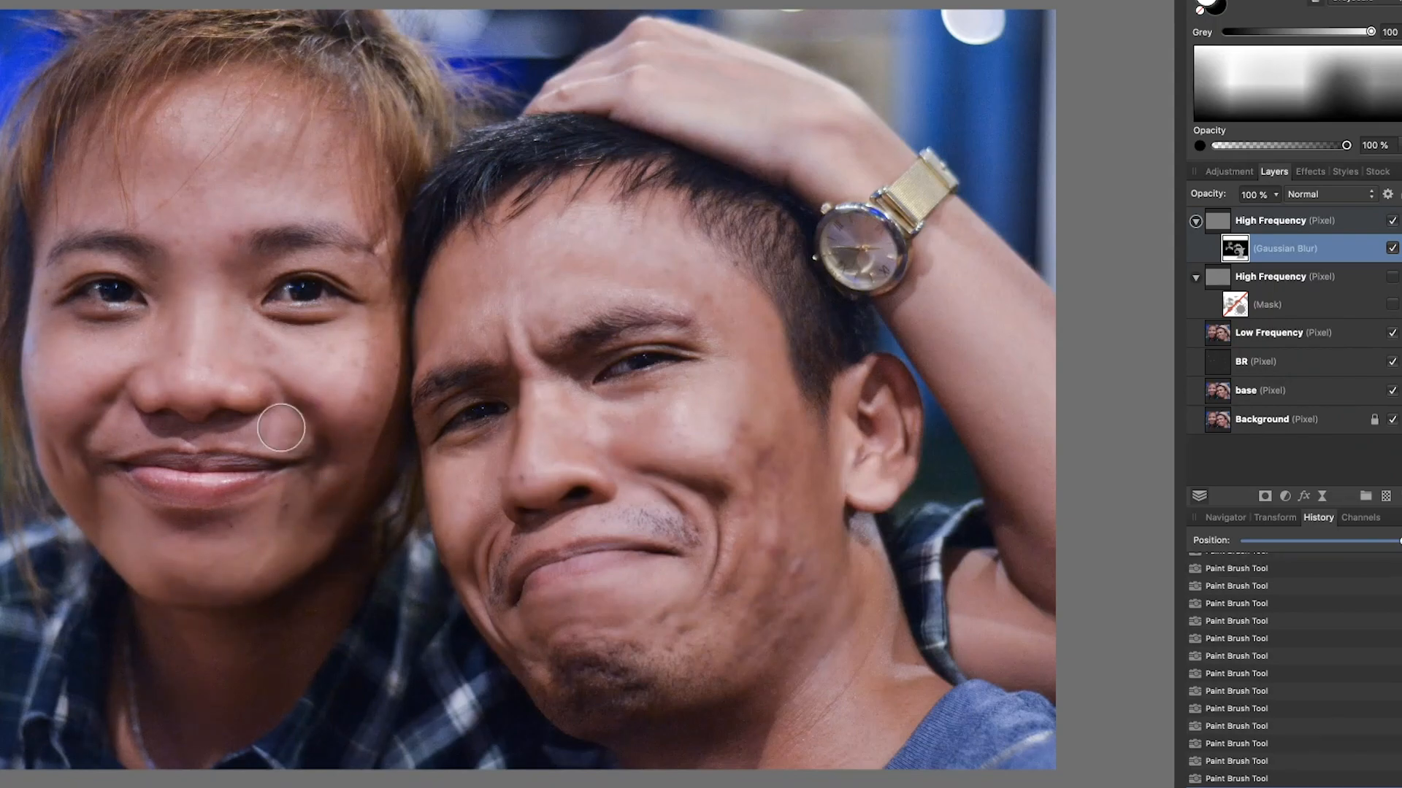
{"action": "left_click_drag", "start_coordinate": [290, 434], "coordinate": [271, 433]}
{"action": "mouse_move", "coordinate": [155, 408]}
{"action": "left_mouse_down"}
{"action": "mouse_move", "coordinate": [287, 406]}
{"action": "mouse_move", "coordinate": [279, 355]}
{"action": "mouse_move", "coordinate": [409, 326]}
{"action": "left_mouse_up"}
{"action": "mouse_move", "coordinate": [180, 275]}
{"action": "left_mouse_down"}
{"action": "mouse_move", "coordinate": [142, 193]}
{"action": "mouse_move", "coordinate": [102, 210]}
{"action": "left_mouse_up"}
{"action": "mouse_move", "coordinate": [85, 154]}
{"action": "left_mouse_down"}
{"action": "mouse_move", "coordinate": [168, 138]}
{"action": "mouse_move", "coordinate": [319, 178]}
{"action": "left_mouse_up"}
{"action": "left_click_drag", "start_coordinate": [323, 122], "coordinate": [375, 319]}
{"action": "mouse_move", "coordinate": [377, 409]}
{"action": "left_mouse_down"}
{"action": "mouse_move", "coordinate": [352, 477]}
{"action": "mouse_move", "coordinate": [257, 540]}
{"action": "mouse_move", "coordinate": [114, 533]}
{"action": "mouse_move", "coordinate": [280, 563]}
{"action": "left_mouse_up"}
{"action": "mouse_move", "coordinate": [303, 623]}
{"action": "left_mouse_down"}
{"action": "mouse_move", "coordinate": [304, 611]}
{"action": "mouse_move", "coordinate": [250, 629]}
{"action": "left_mouse_up"}
{"action": "mouse_move", "coordinate": [176, 629]}
{"action": "left_mouse_down"}
{"action": "mouse_move", "coordinate": [175, 713]}
{"action": "mouse_move", "coordinate": [158, 751]}
{"action": "left_mouse_up"}
{"action": "left_click_drag", "start_coordinate": [334, 591], "coordinate": [301, 633]}
{"action": "left_click_drag", "start_coordinate": [65, 452], "coordinate": [106, 508]}
{"action": "mouse_move", "coordinate": [697, 646]}
{"action": "left_mouse_down"}
{"action": "mouse_move", "coordinate": [788, 508]}
{"action": "mouse_move", "coordinate": [795, 556]}
{"action": "left_mouse_up"}
{"action": "left_click_drag", "start_coordinate": [717, 489], "coordinate": [744, 549]}
Step: Reopen the live Gaussian Blur settings, try different radii, and set the radius to 19.1 px
{"action": "double_click", "coordinate": [1235, 249]}
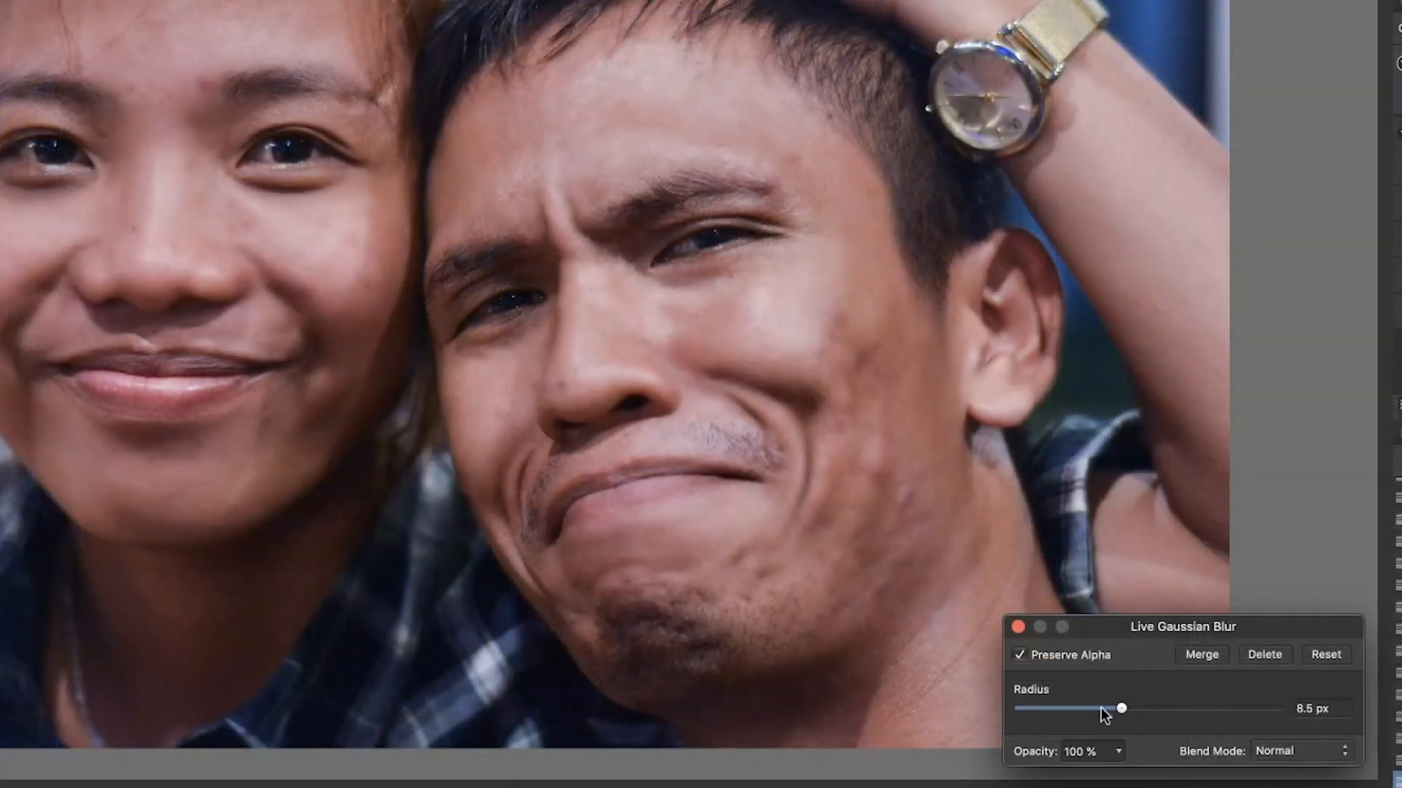
{"action": "left_click", "coordinate": [1102, 709]}
{"action": "left_click_drag", "start_coordinate": [1098, 624], "coordinate": [999, 257]}
{"action": "left_click", "coordinate": [984, 343]}
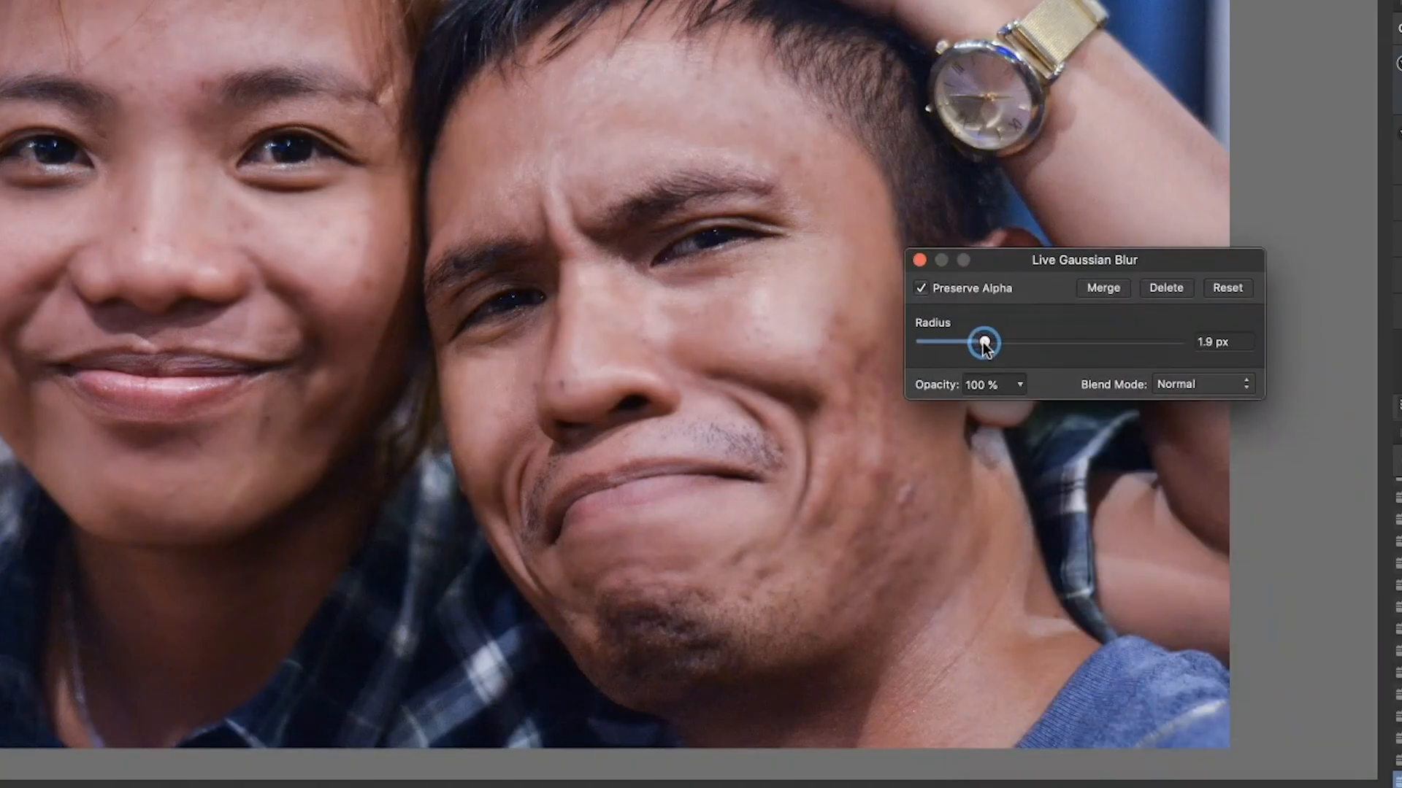
{"action": "left_click", "coordinate": [960, 343]}
{"action": "left_click", "coordinate": [947, 343]}
{"action": "left_click_drag", "start_coordinate": [947, 343], "coordinate": [921, 343]}
{"action": "left_click_drag", "start_coordinate": [922, 342], "coordinate": [983, 348]}
{"action": "left_click_drag", "start_coordinate": [1000, 344], "coordinate": [1059, 337]}
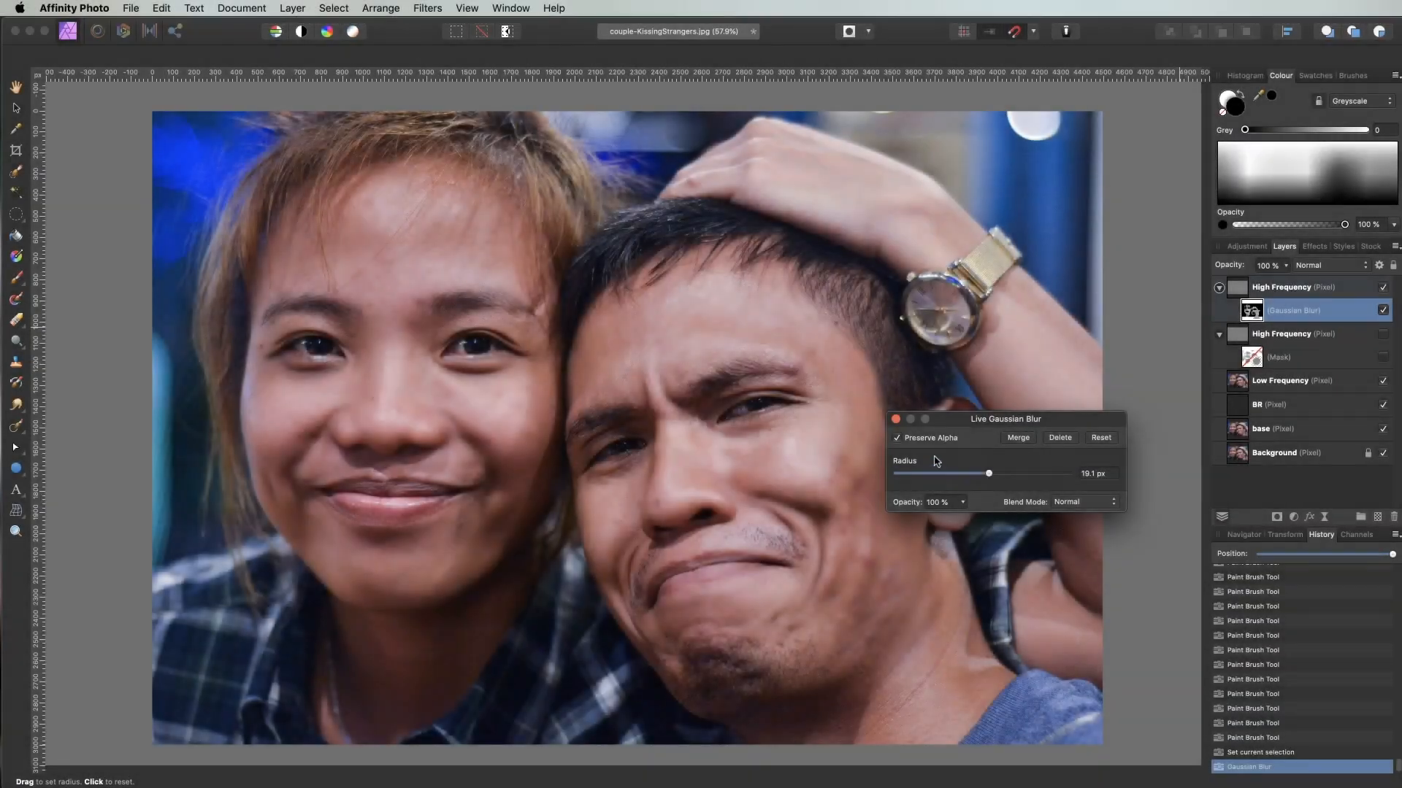
{"action": "key", "text": "b"}
{"action": "left_click", "coordinate": [896, 419]}
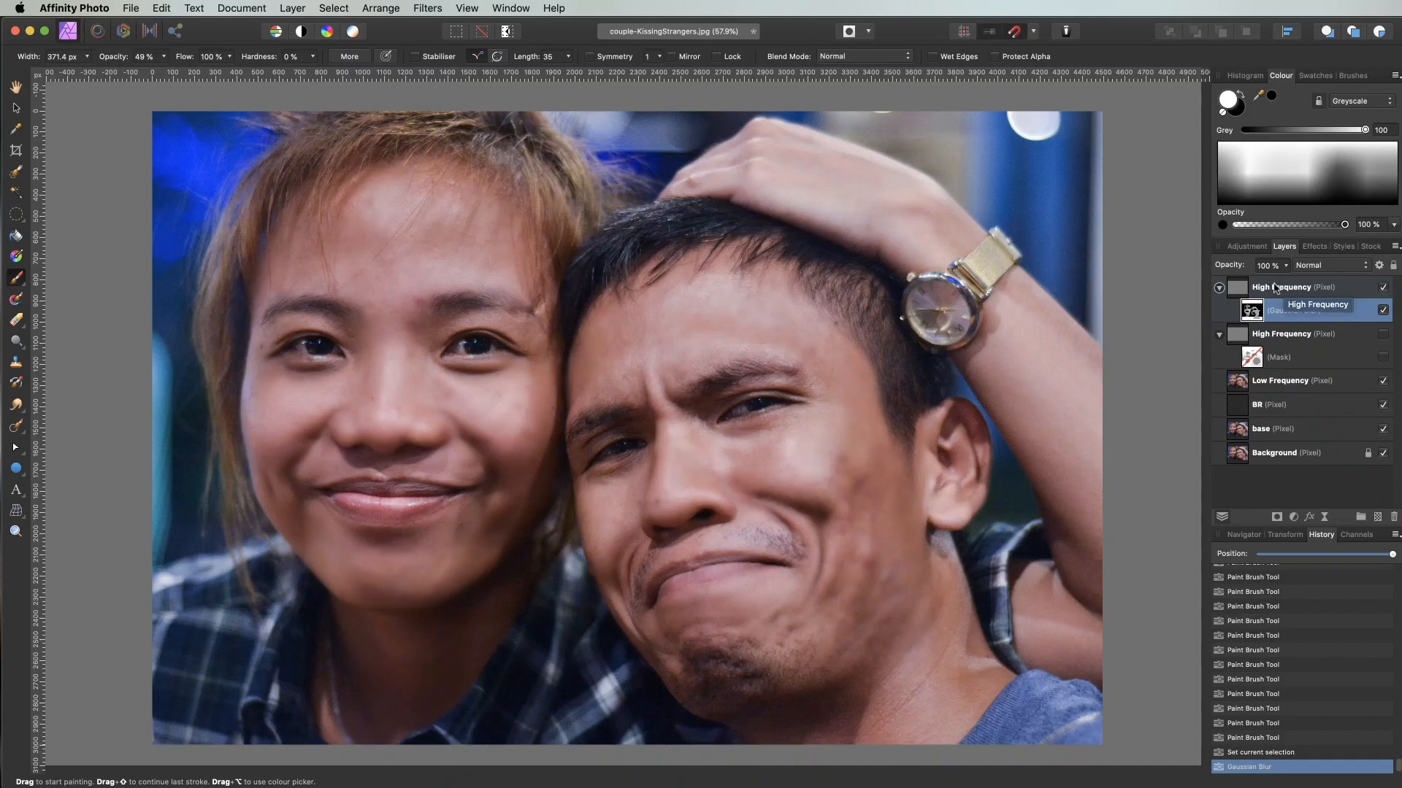
Step: Delete the duplicated High Frequency layer with its blur, and show the original High Frequency layer and its mask
{"action": "left_click", "coordinate": [1276, 288]}
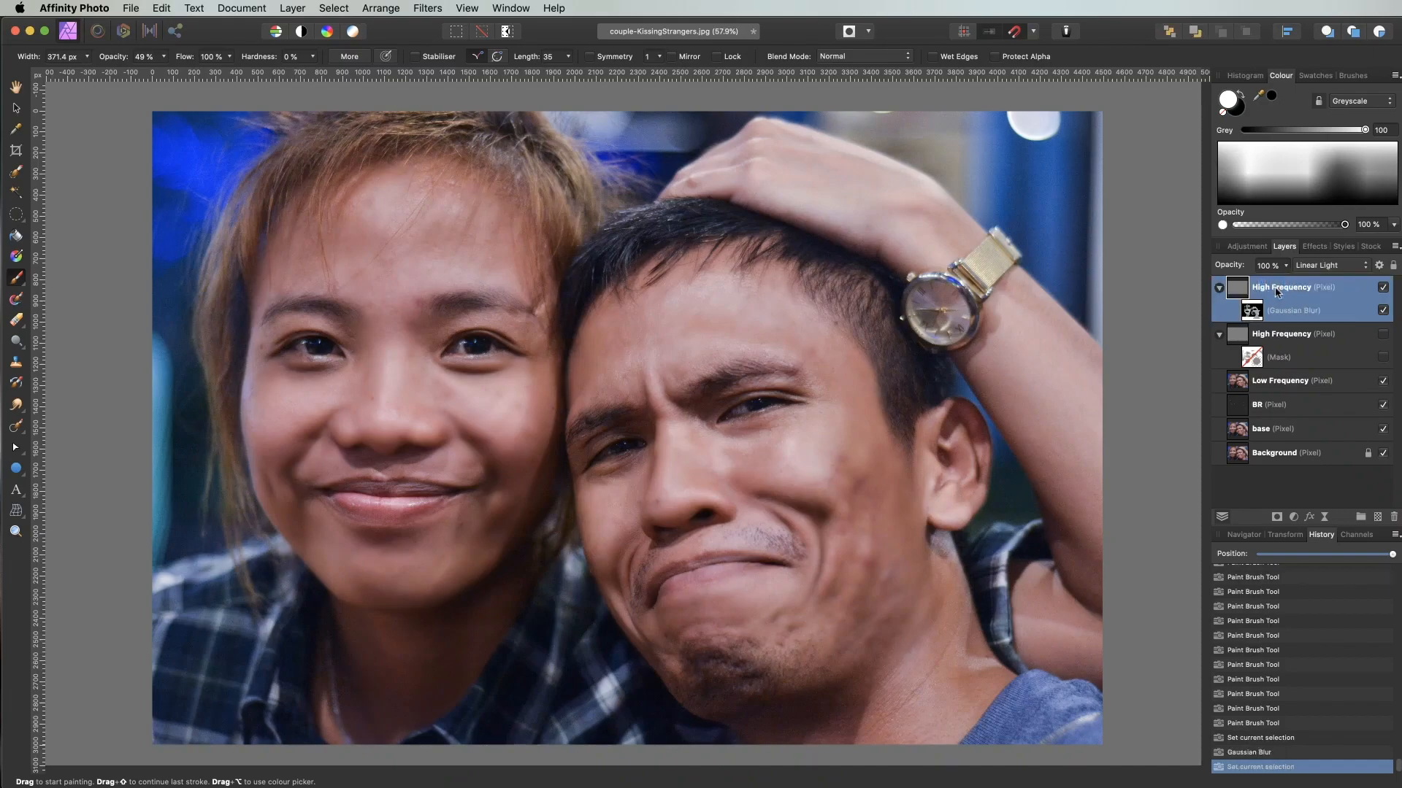
{"action": "left_click", "coordinate": [1394, 517]}
{"action": "left_click", "coordinate": [1382, 287]}
{"action": "left_click", "coordinate": [1383, 311]}
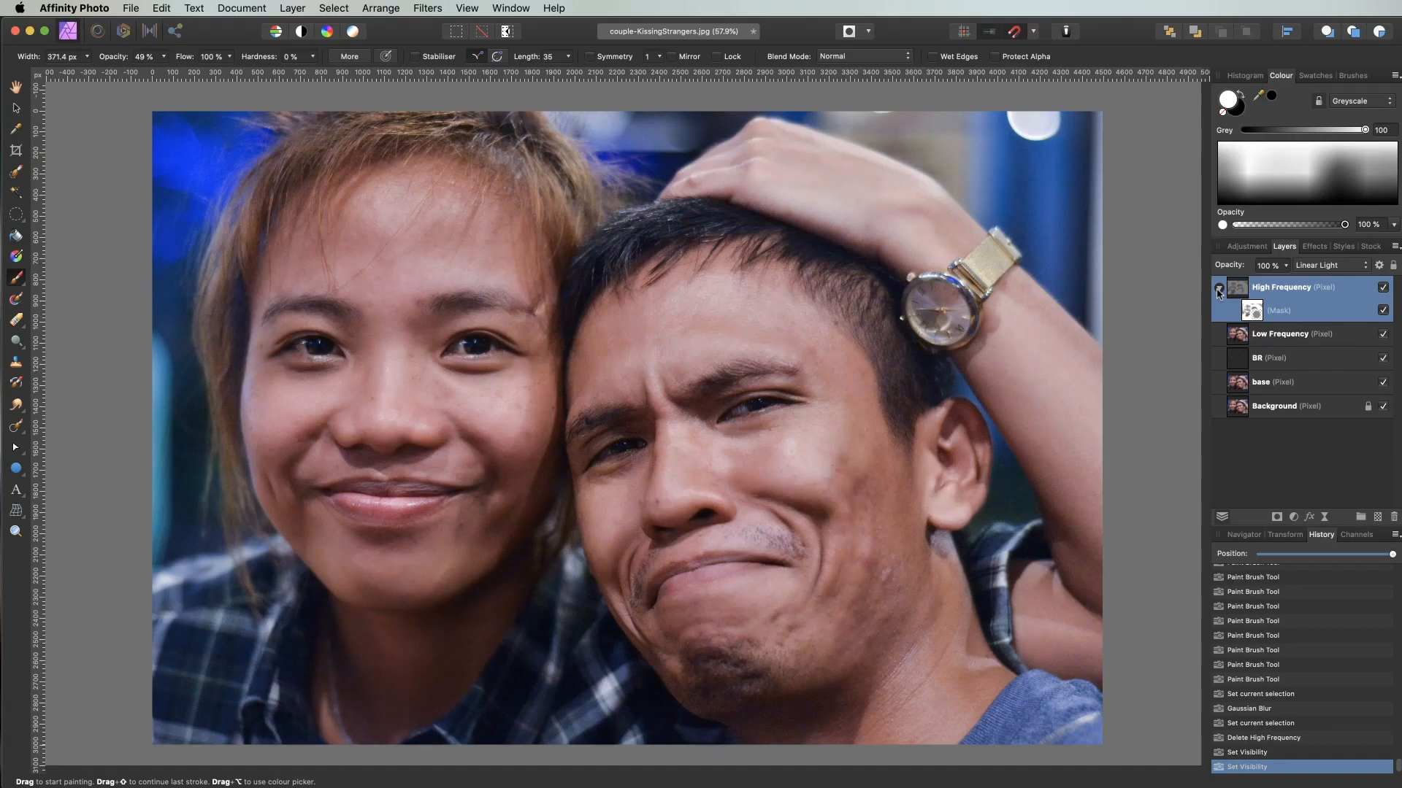
Step: Hide the High Frequency layer and its mask, and add a live Gaussian Blur filter to the Low Frequency layer
{"action": "left_click", "coordinate": [1383, 310]}
{"action": "left_click", "coordinate": [1384, 287]}
{"action": "left_click", "coordinate": [1252, 336]}
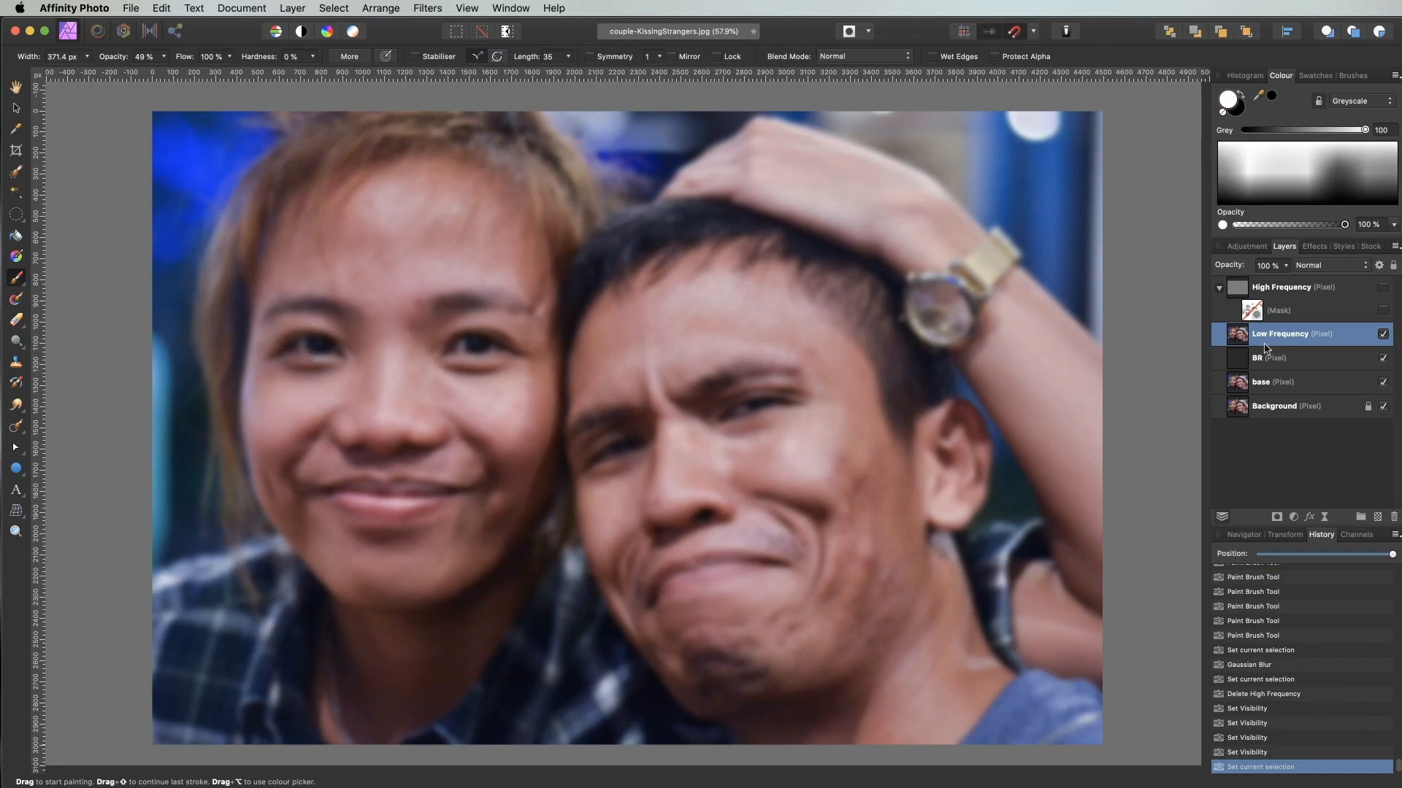
{"action": "left_click", "coordinate": [291, 7]}
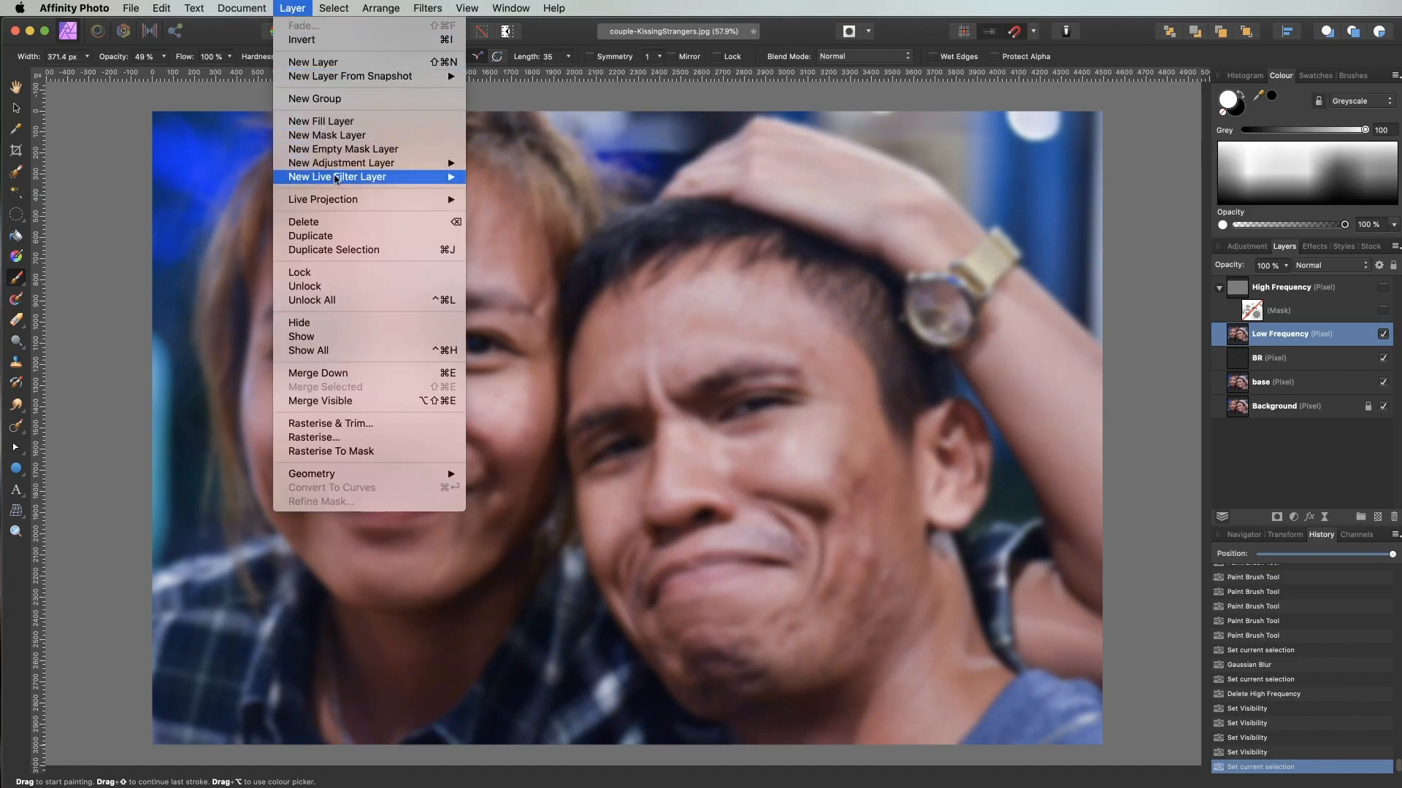
{"action": "mouse_move", "coordinate": [339, 177]}
{"action": "mouse_move", "coordinate": [511, 177]}
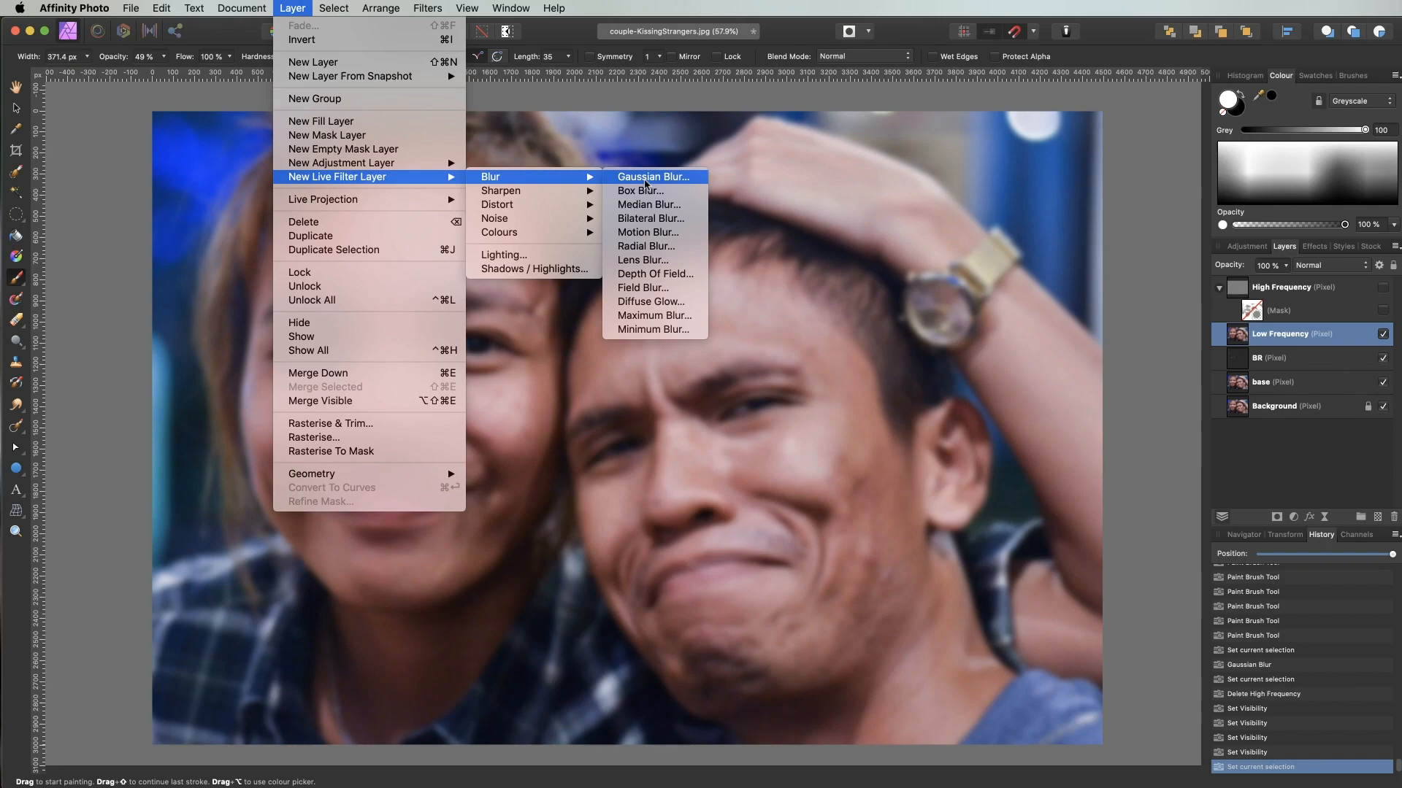
{"action": "left_click", "coordinate": [645, 179]}
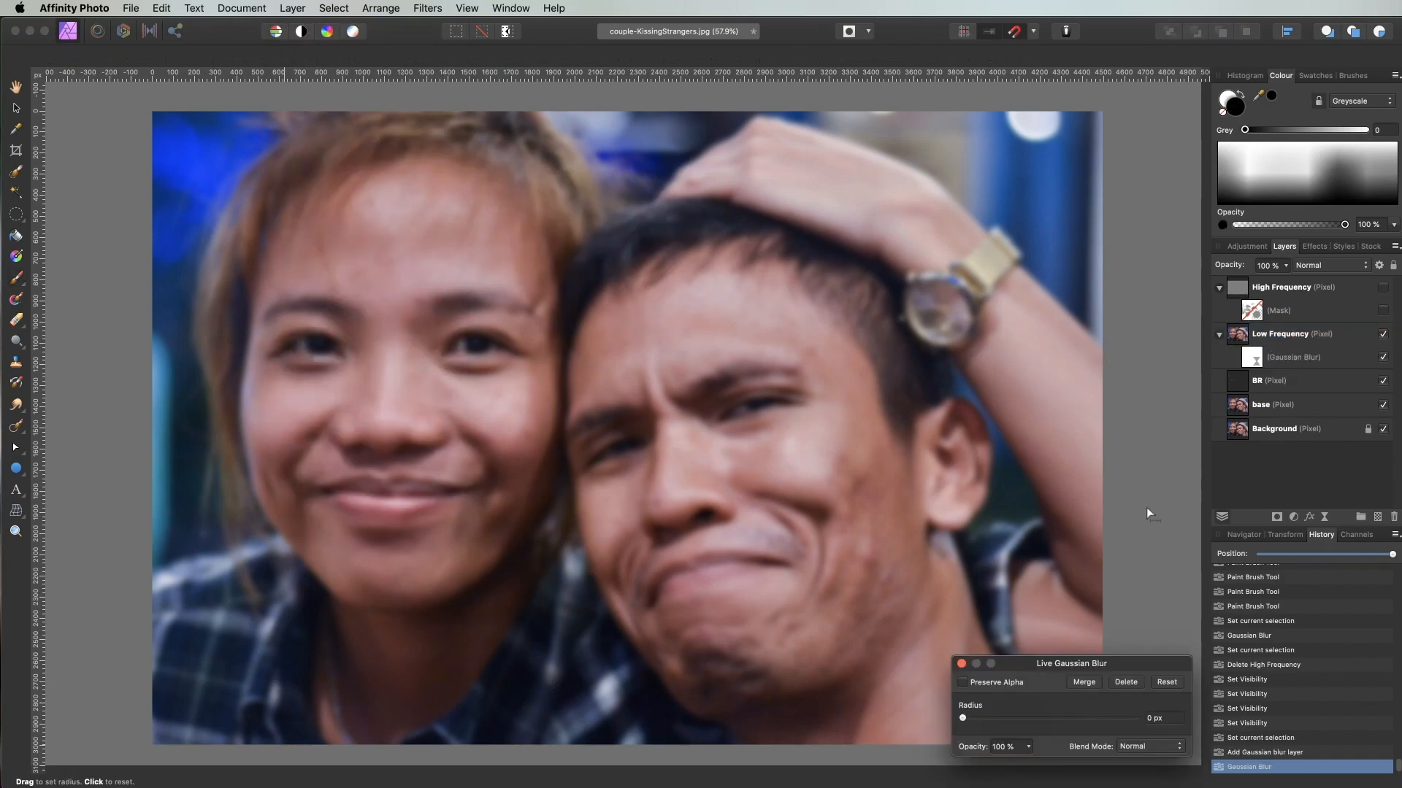
Step: Enable Preserve Alpha for the Low Frequency layer's live Gaussian Blur and set its radius to 26 px
{"action": "left_click_drag", "start_coordinate": [1062, 666], "coordinate": [1058, 352]}
{"action": "left_click", "coordinate": [960, 369]}
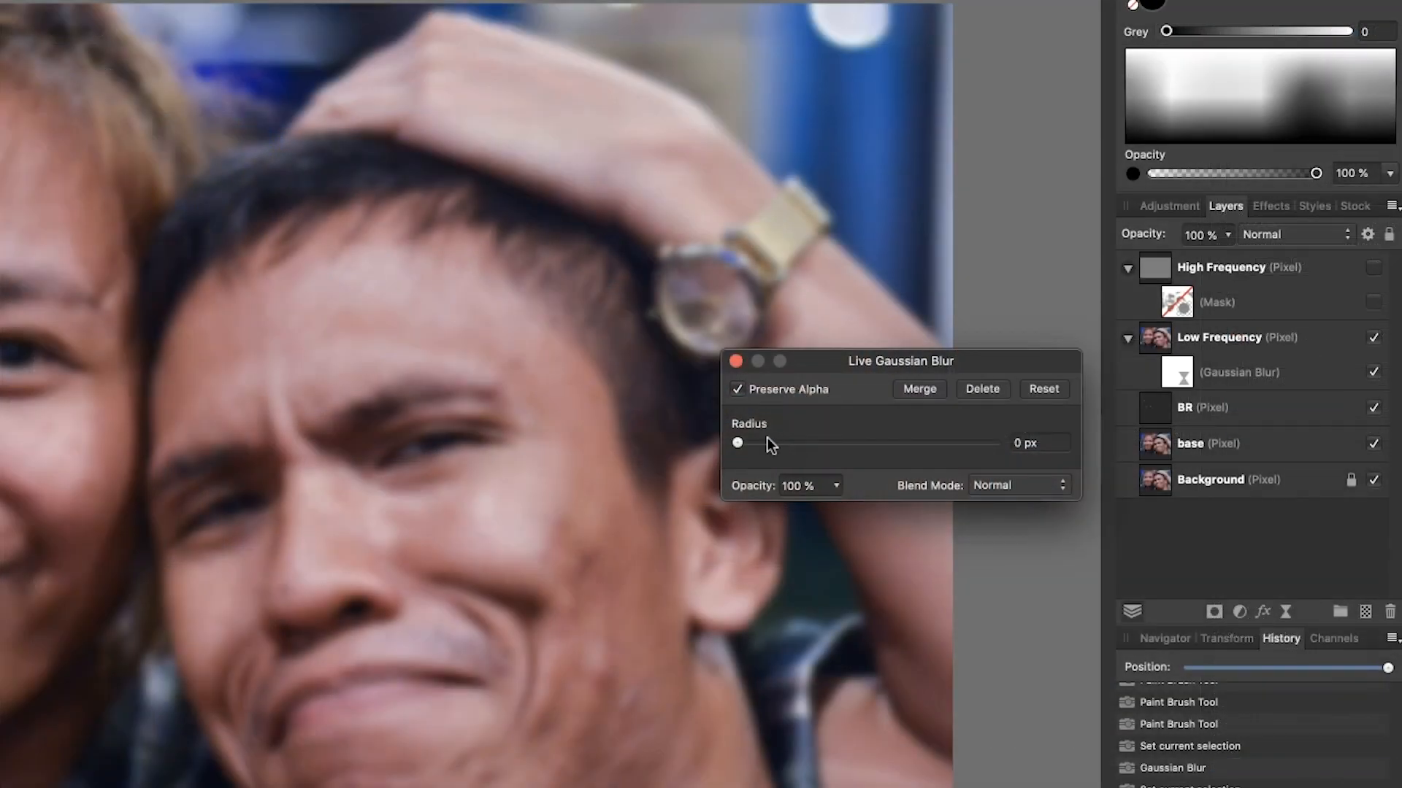
{"action": "left_click_drag", "start_coordinate": [768, 439], "coordinate": [896, 441]}
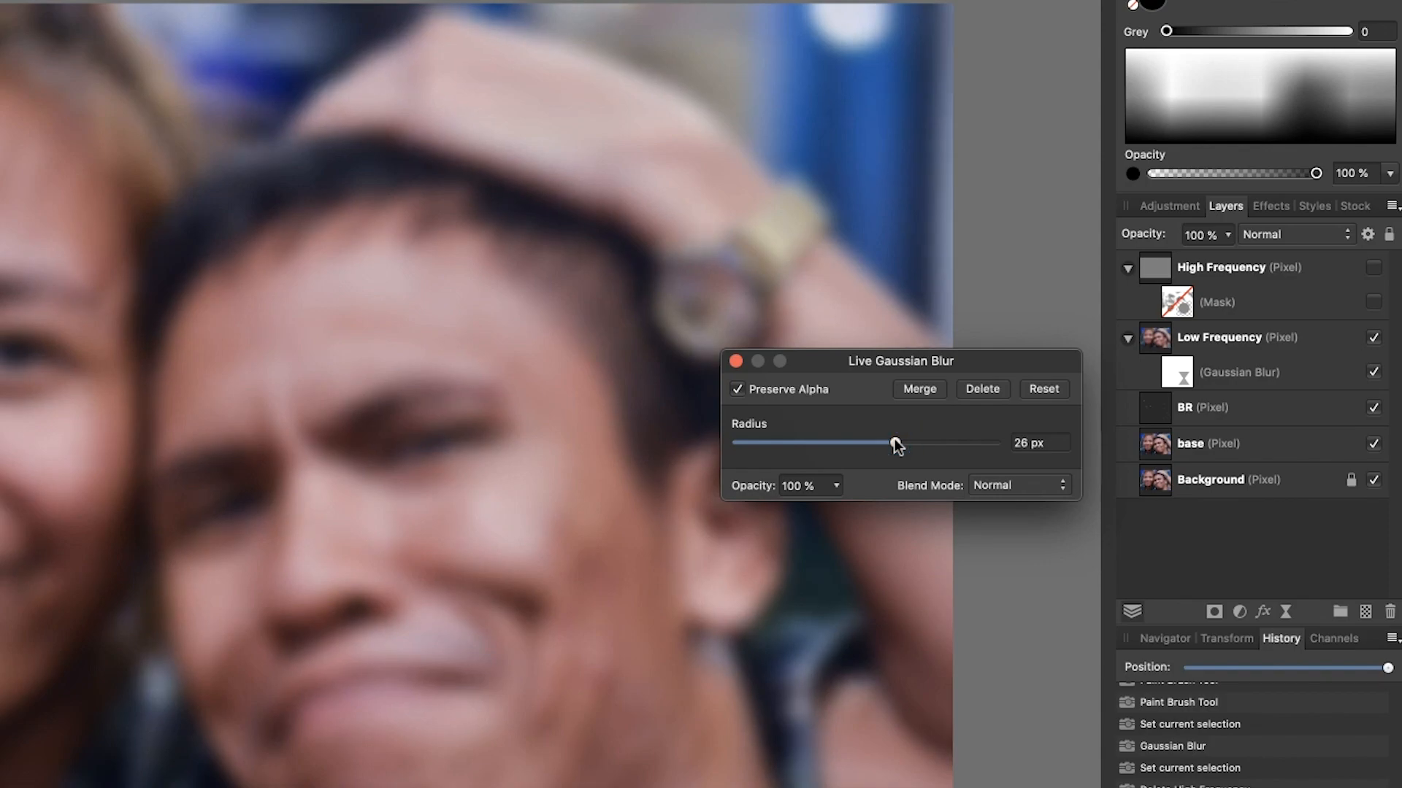
{"action": "left_click", "coordinate": [736, 361]}
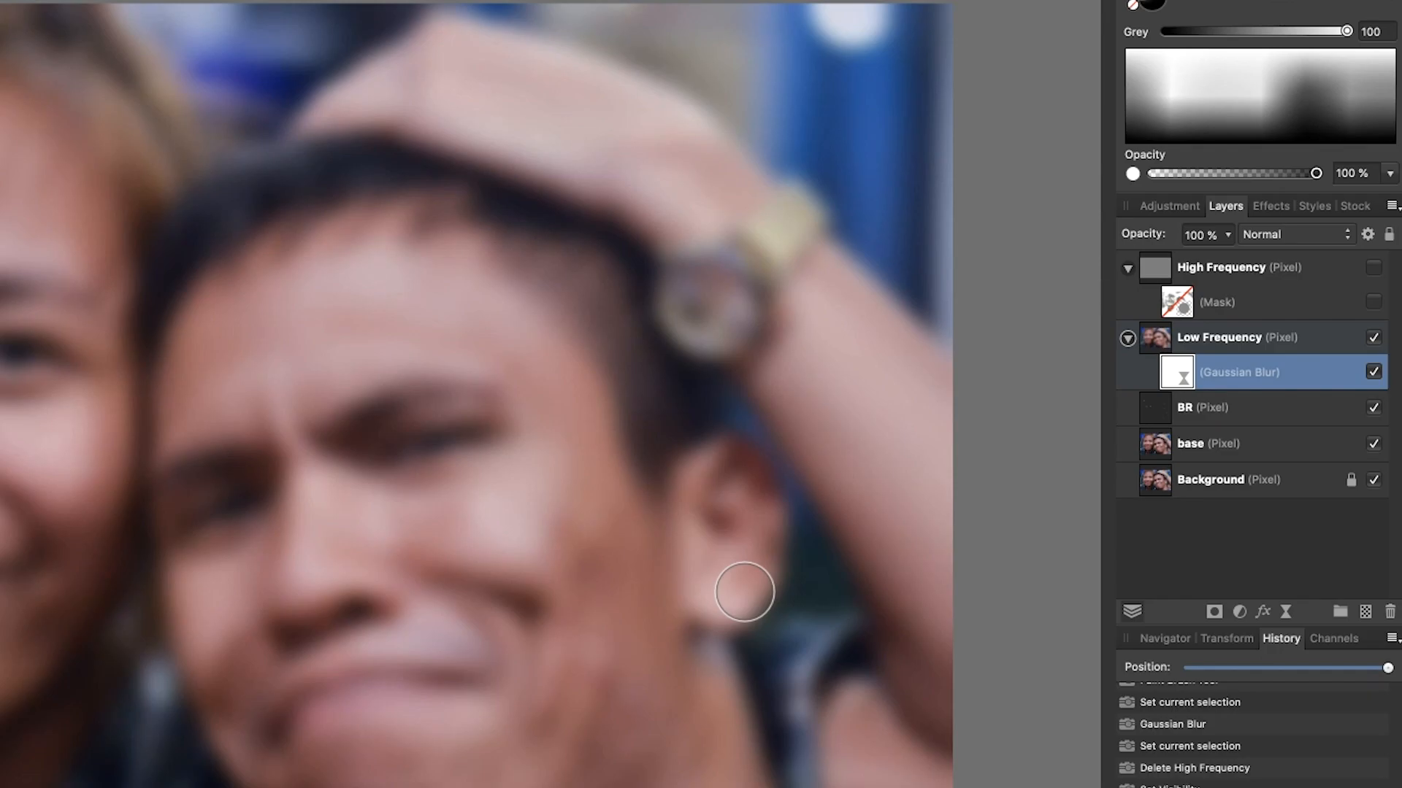
Step: Invert the mask of the Low Frequency layer's Gaussian Blur to black and show the High Frequency layer and its mask
{"action": "key", "text": "super+i"}
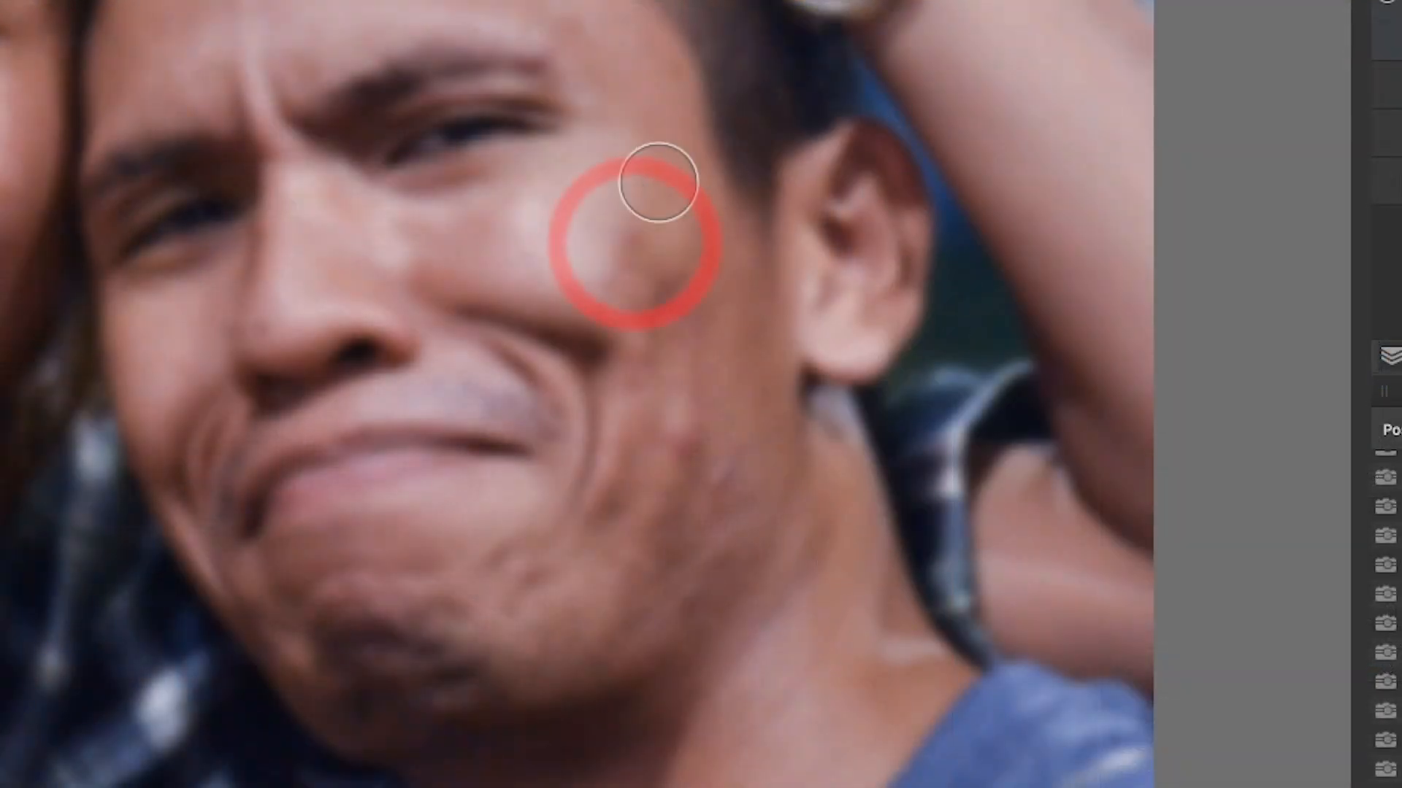
{"action": "left_click", "coordinate": [638, 244]}
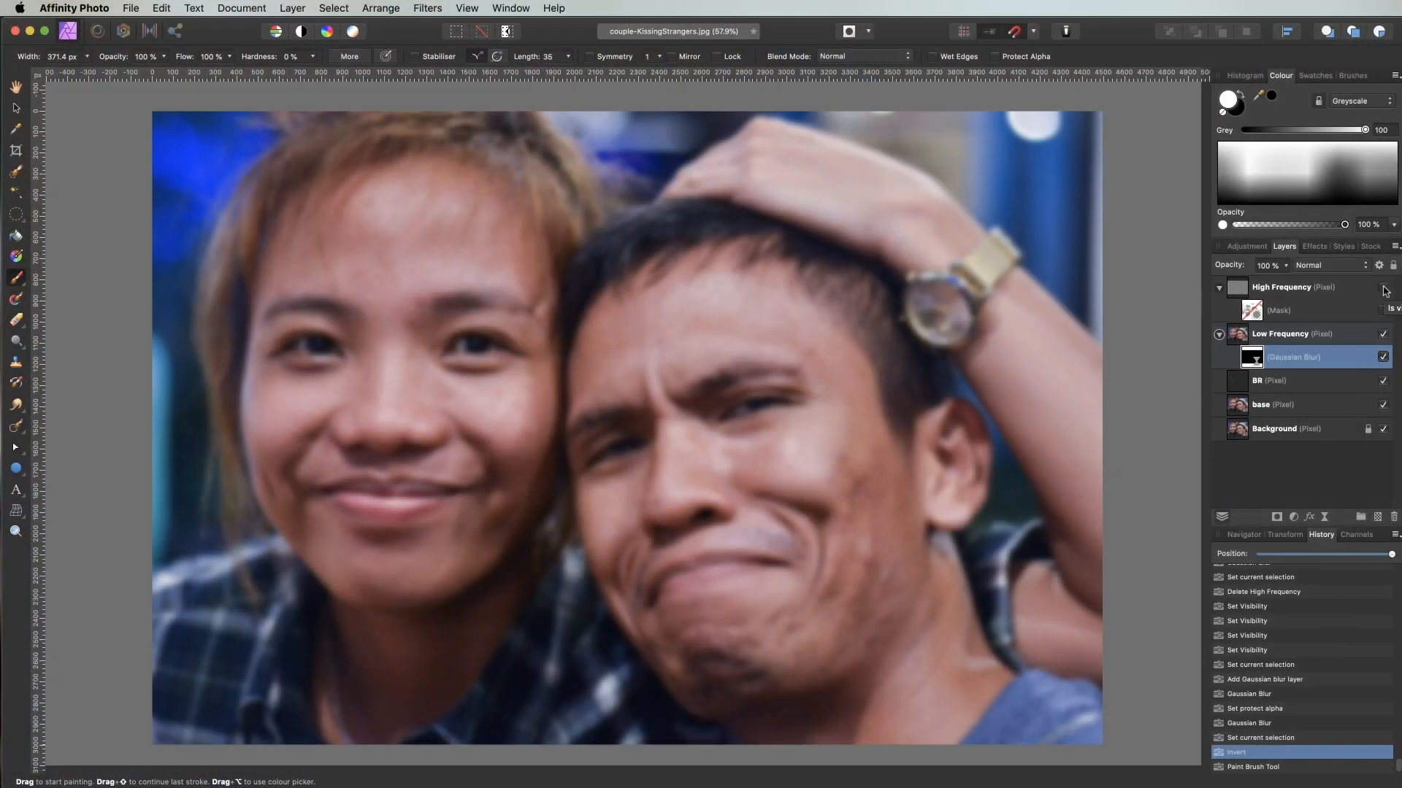
{"action": "left_click", "coordinate": [1385, 288]}
{"action": "left_click", "coordinate": [1383, 310]}
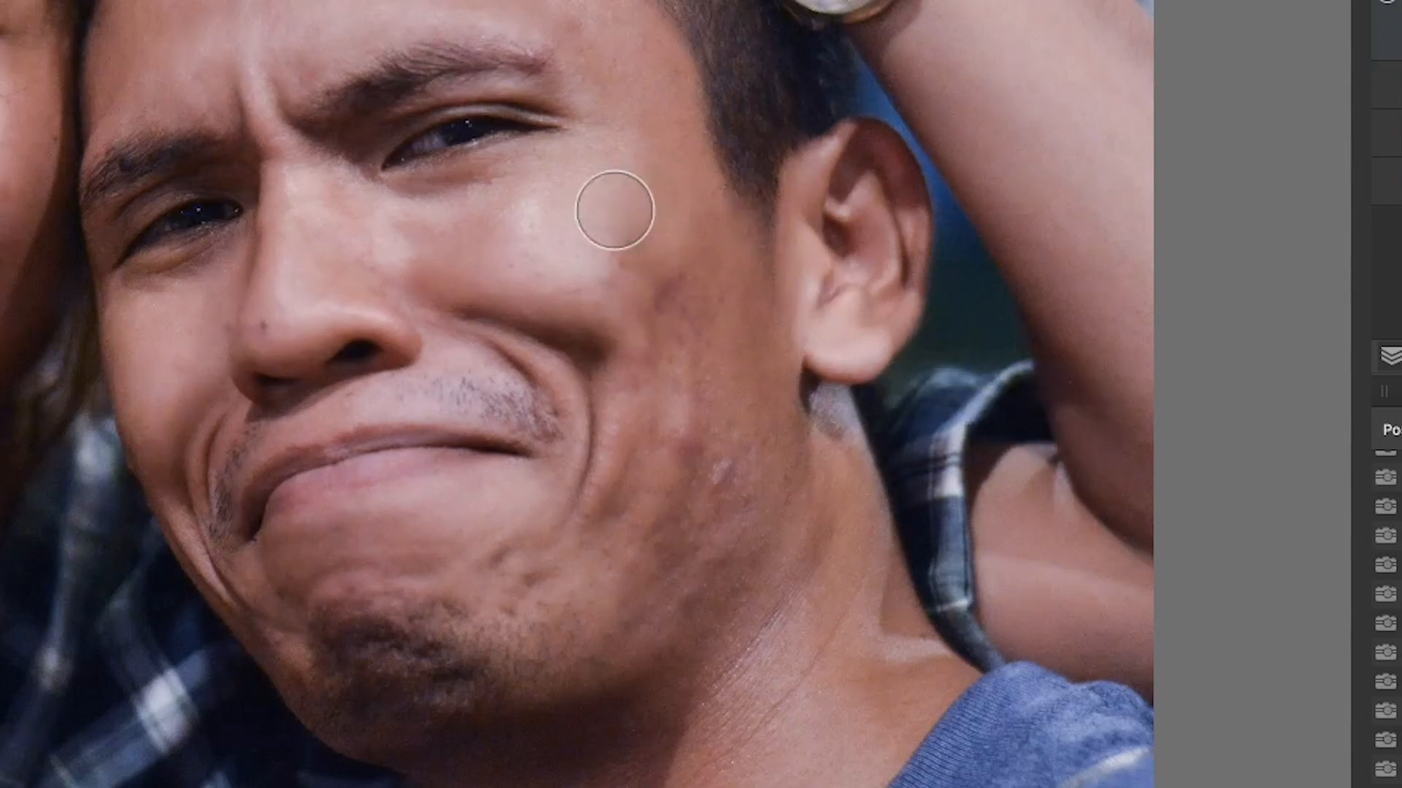
Step: Paint the Low Frequency blur over the blotches on the man's cheek and jaw
{"action": "left_click", "coordinate": [628, 250]}
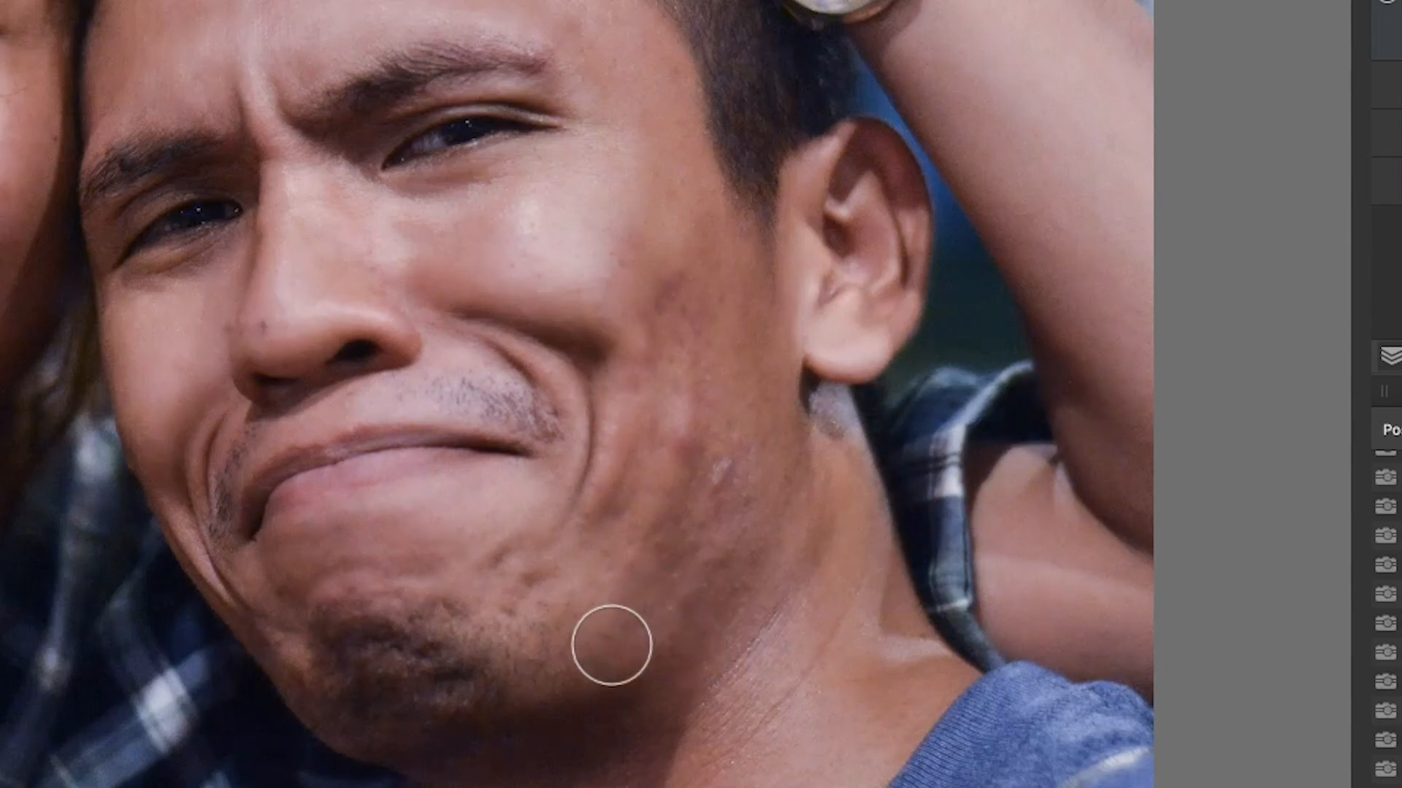
{"action": "left_click", "coordinate": [680, 431]}
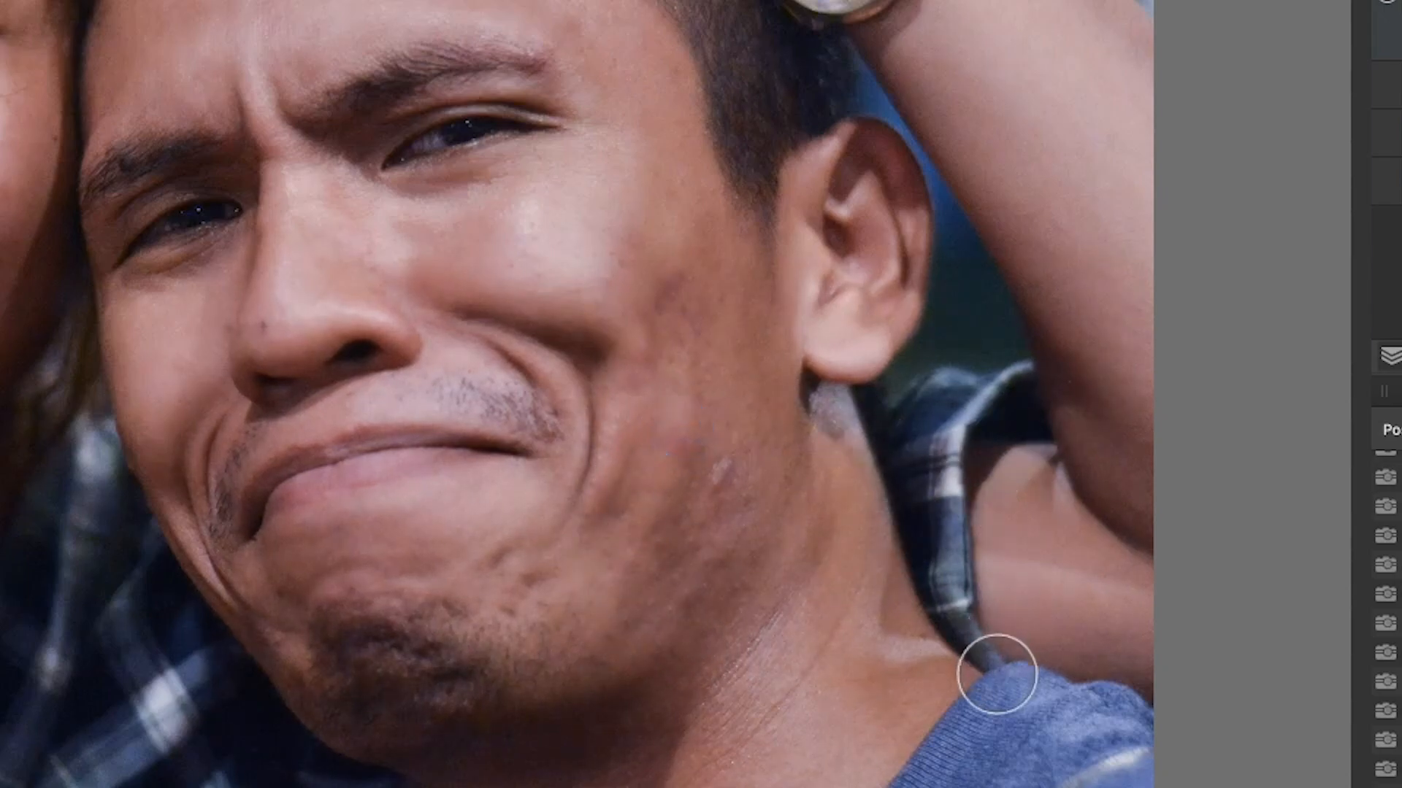
{"action": "left_click", "coordinate": [725, 468]}
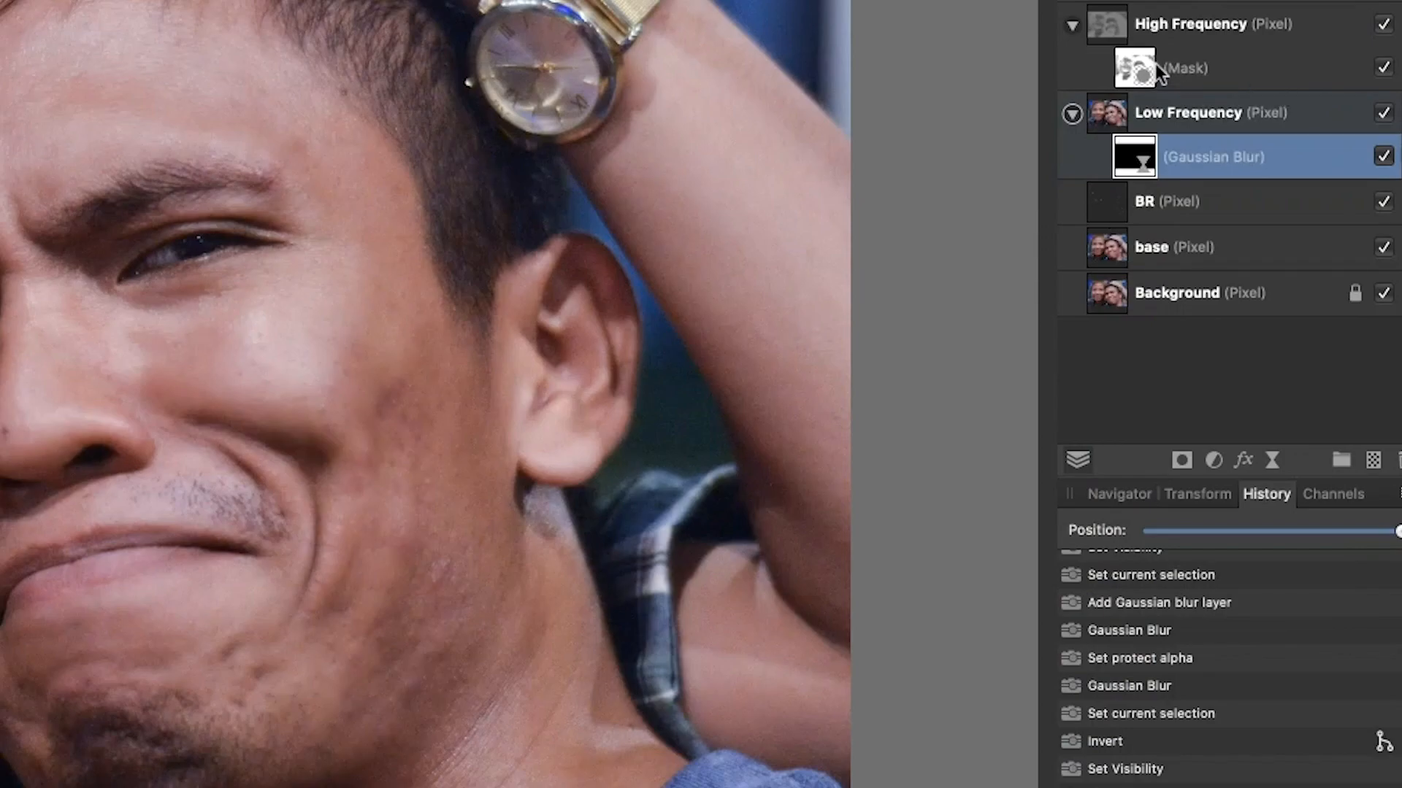
Step: Select the High Frequency layer's mask and paint over the rough spots on the man's lower cheek
{"action": "left_click", "coordinate": [1140, 66]}
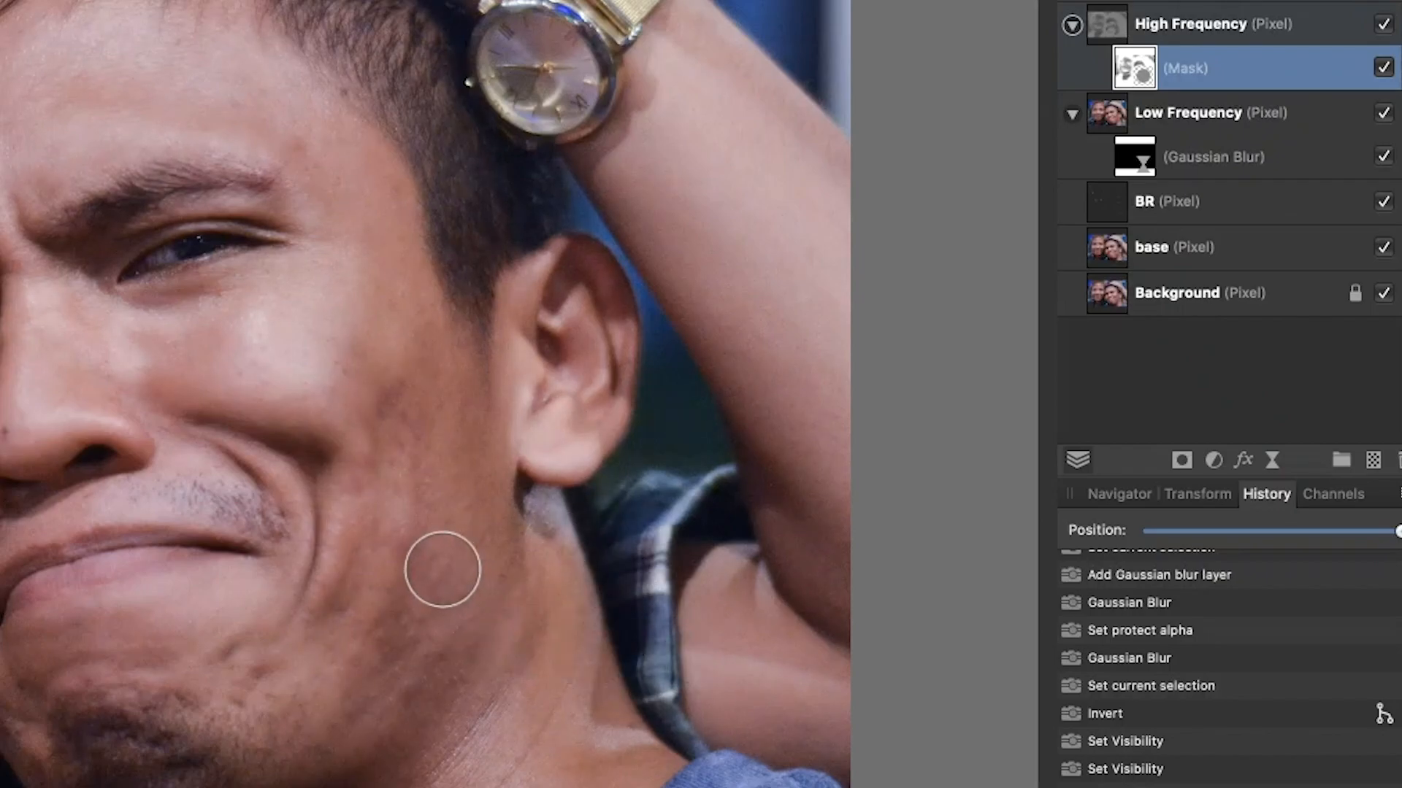
{"action": "left_click_drag", "start_coordinate": [443, 568], "coordinate": [484, 597]}
{"action": "left_click", "coordinate": [430, 568]}
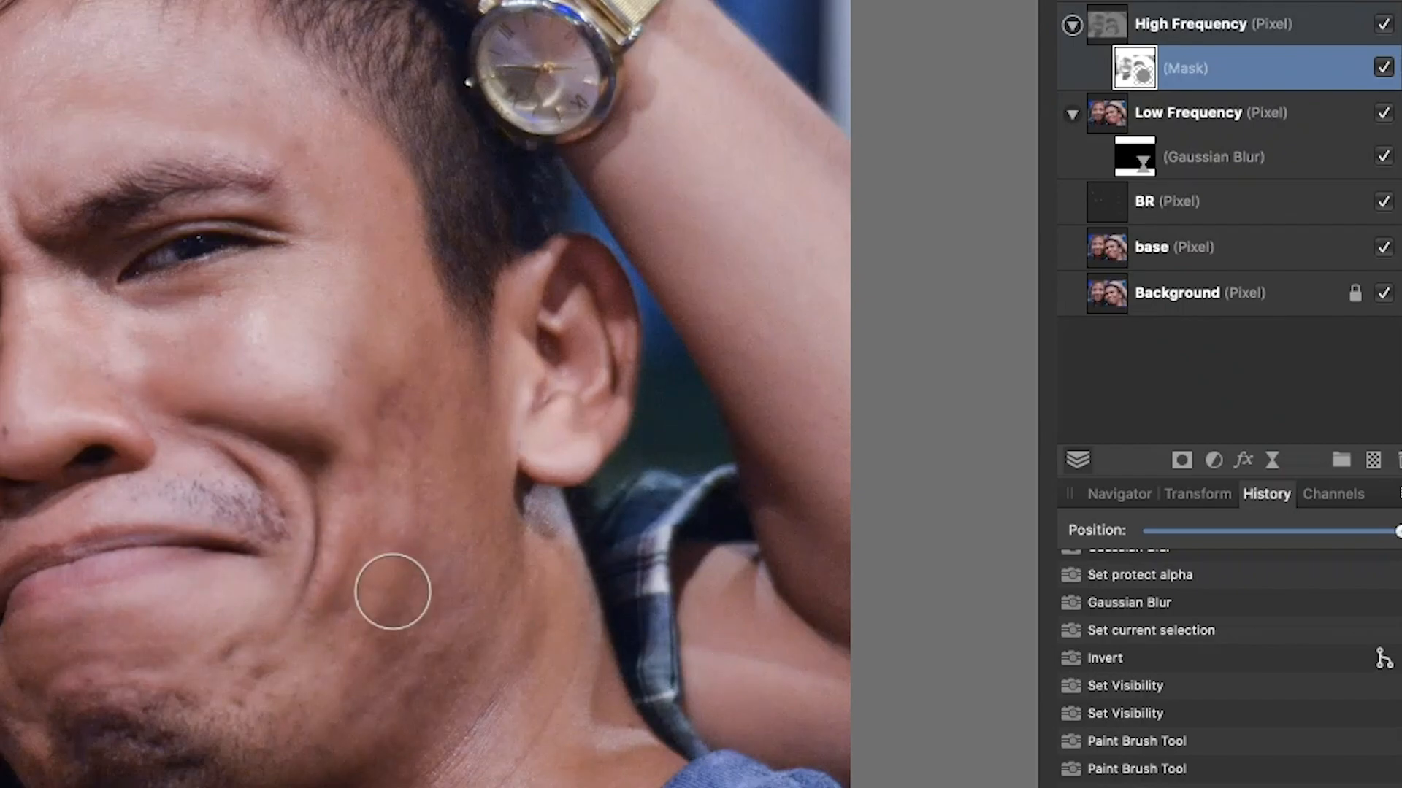
Step: Select the Low Frequency layer's Gaussian Blur mask and paint over the uneven tones on the man's cheek, jaw and temple
{"action": "left_click", "coordinate": [1136, 145]}
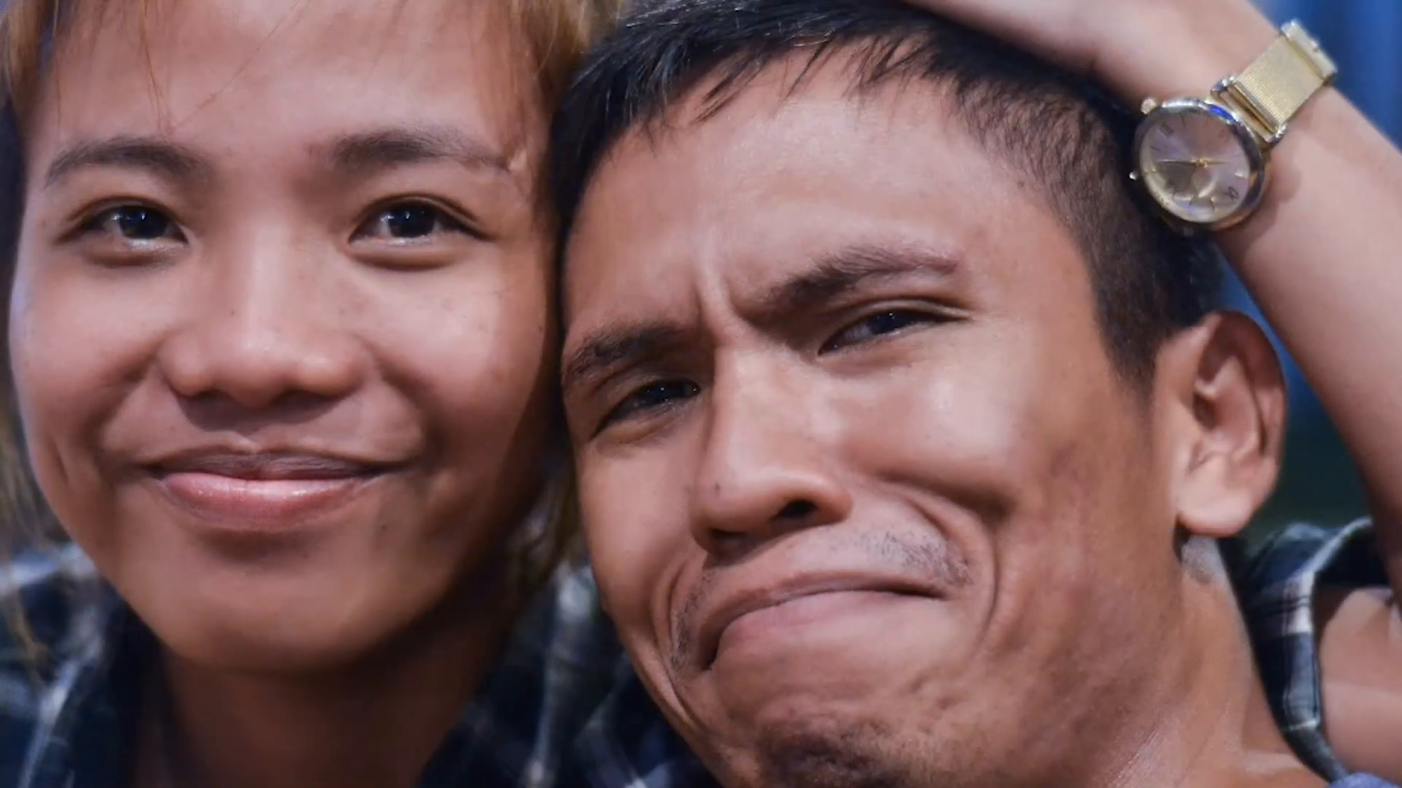
{"action": "left_click", "coordinate": [946, 405]}
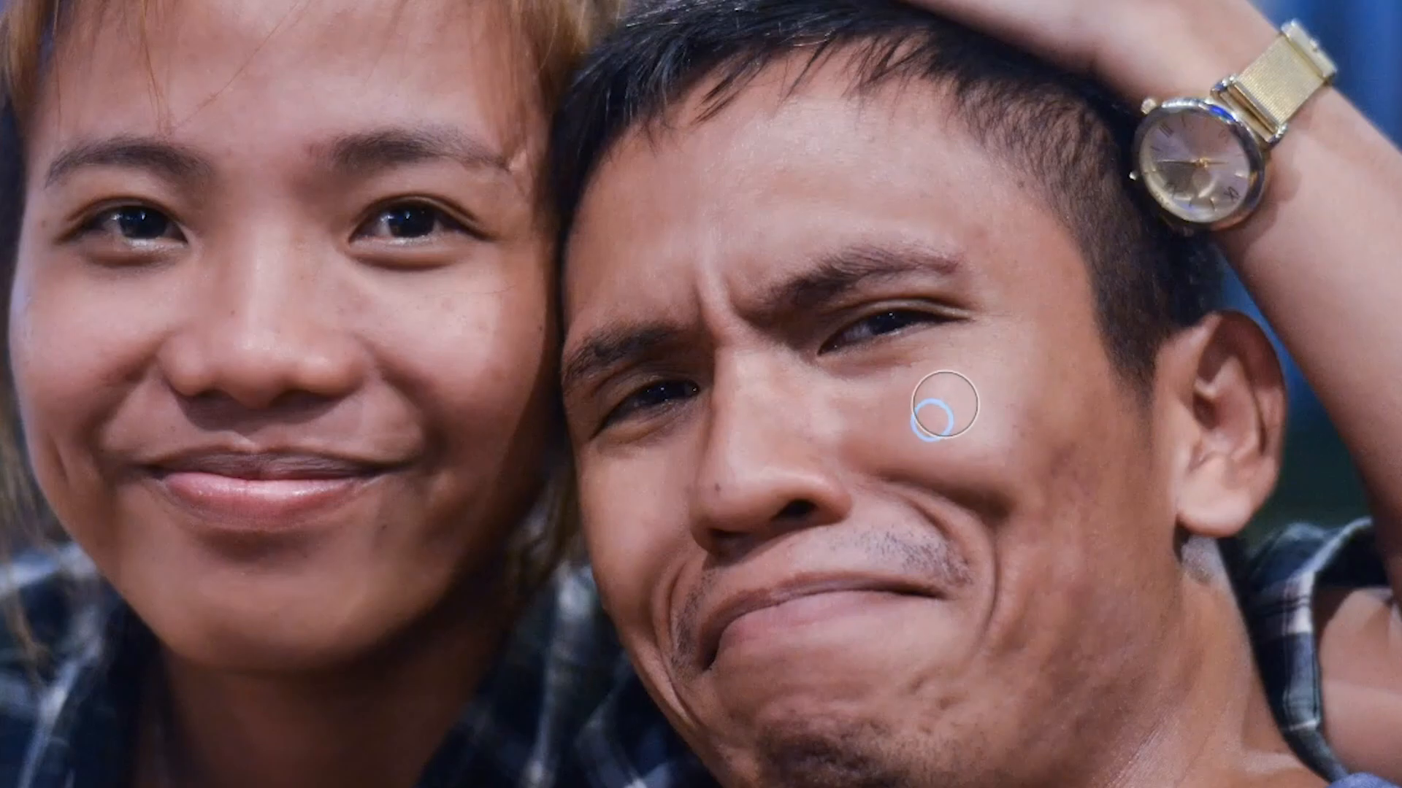
{"action": "left_click", "coordinate": [1076, 512]}
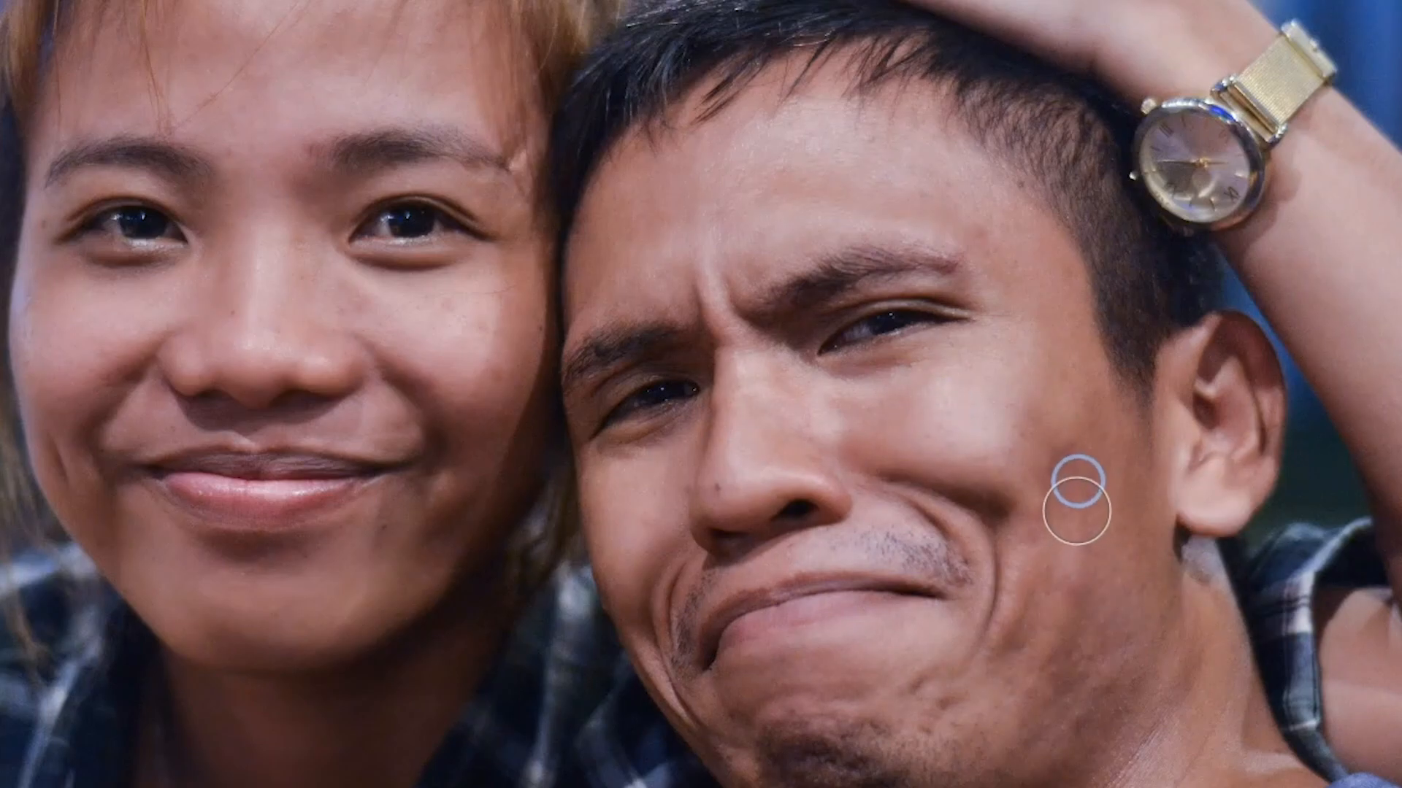
{"action": "left_click", "coordinate": [1110, 601]}
{"action": "left_click", "coordinate": [1085, 659]}
{"action": "left_click", "coordinate": [1027, 602]}
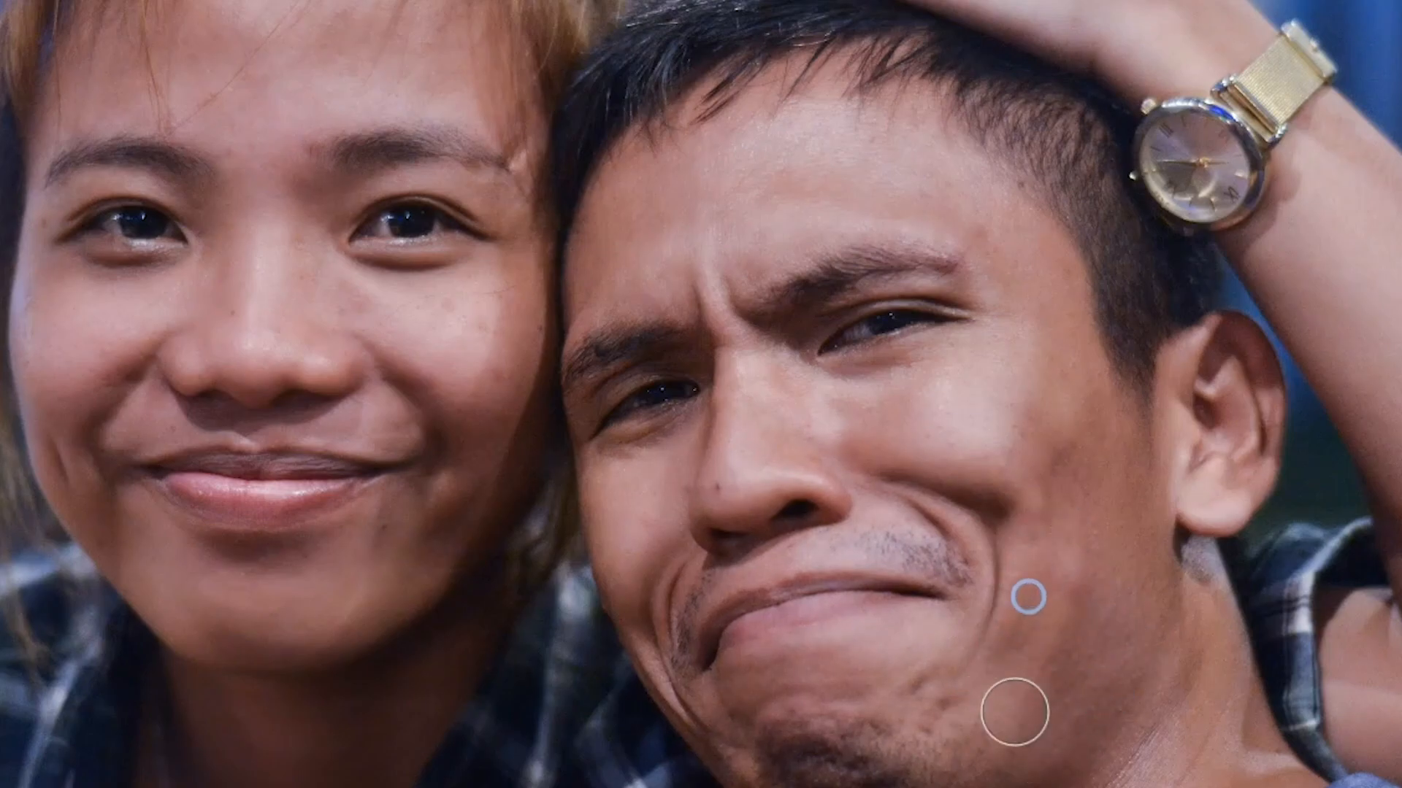
{"action": "left_click", "coordinate": [1085, 440]}
{"action": "left_click", "coordinate": [1082, 370]}
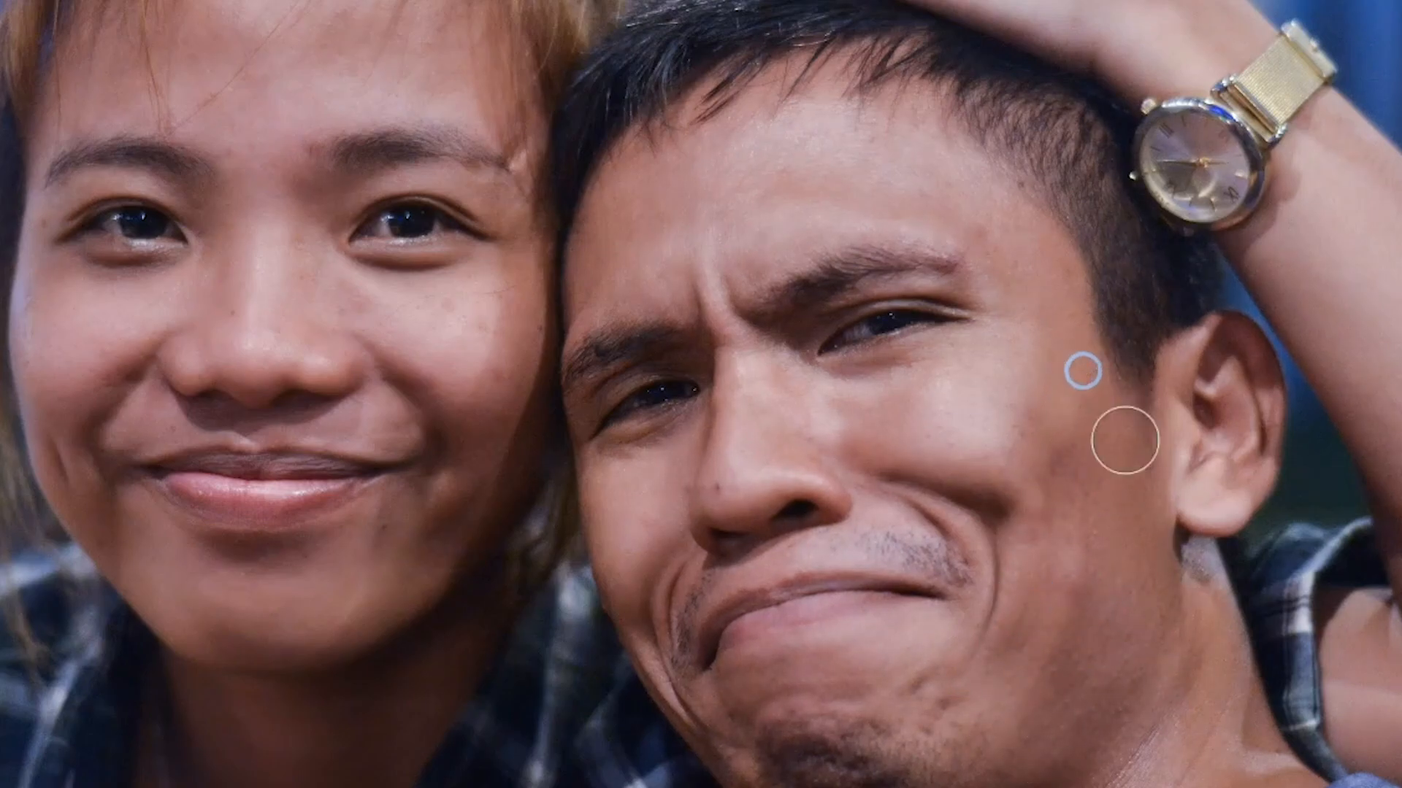
{"action": "left_click", "coordinate": [1001, 445]}
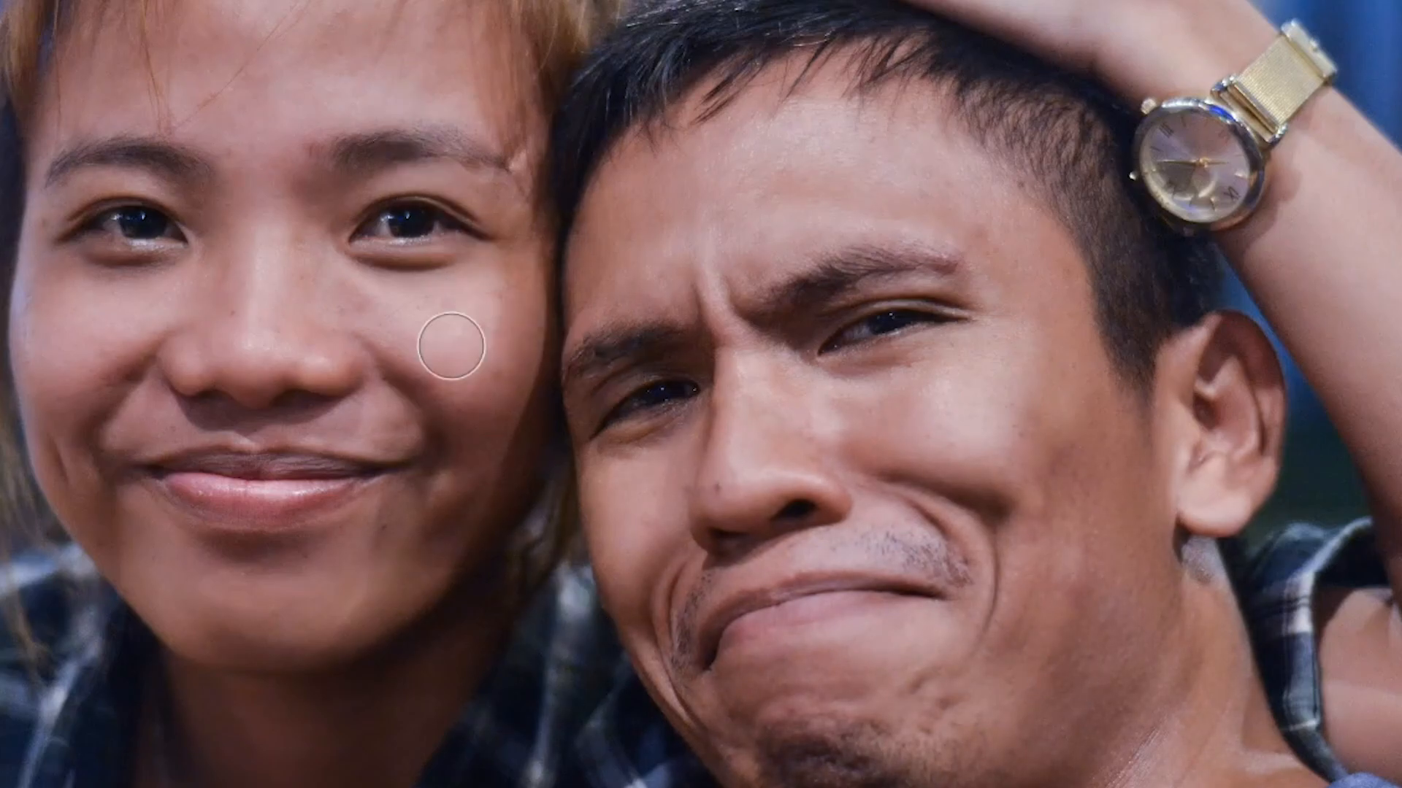
Step: Paint the Low Frequency blur over the uneven tones on the woman's cheek and nose
{"action": "left_click", "coordinate": [497, 371]}
{"action": "left_click", "coordinate": [442, 307]}
{"action": "left_click", "coordinate": [482, 330]}
{"action": "left_click", "coordinate": [335, 307]}
{"action": "left_click", "coordinate": [291, 244]}
{"action": "left_click", "coordinate": [231, 310]}
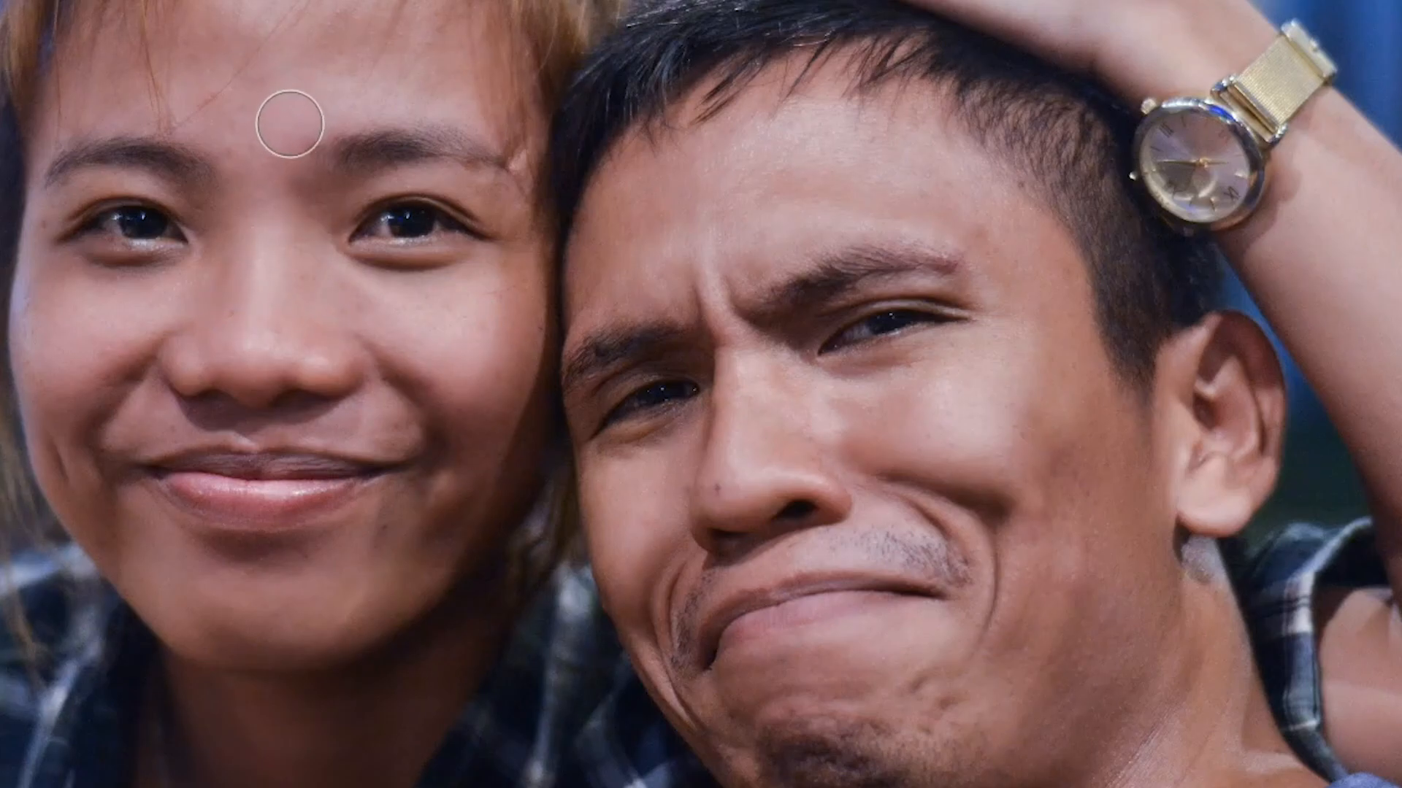
Step: Paint the Low Frequency blur over the woman's forehead, chin and both cheeks
{"action": "left_click", "coordinate": [307, 143]}
{"action": "left_click", "coordinate": [424, 47]}
{"action": "left_click", "coordinate": [229, 151]}
{"action": "left_click", "coordinate": [381, 526]}
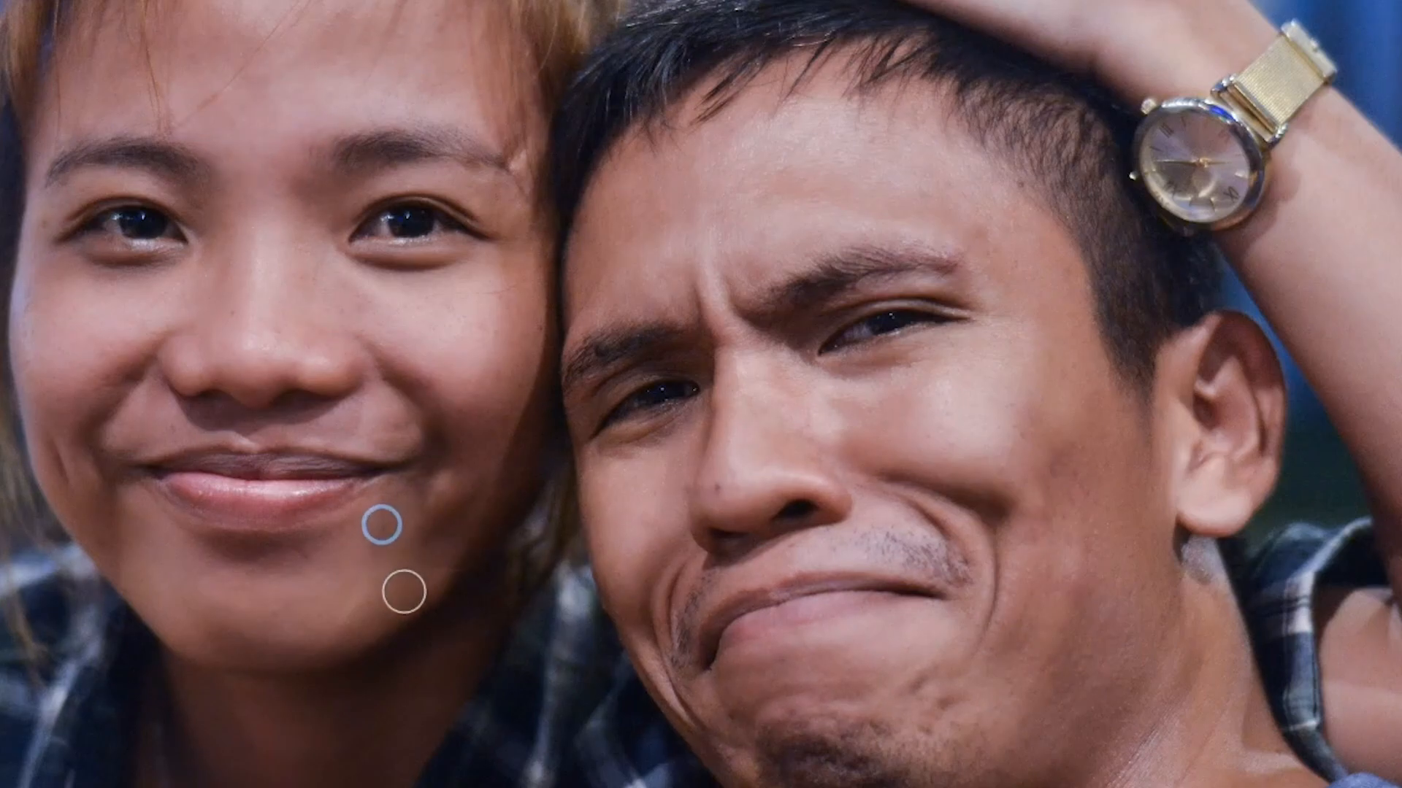
{"action": "left_click", "coordinate": [450, 401]}
{"action": "left_click", "coordinate": [496, 401]}
{"action": "left_click", "coordinate": [109, 352]}
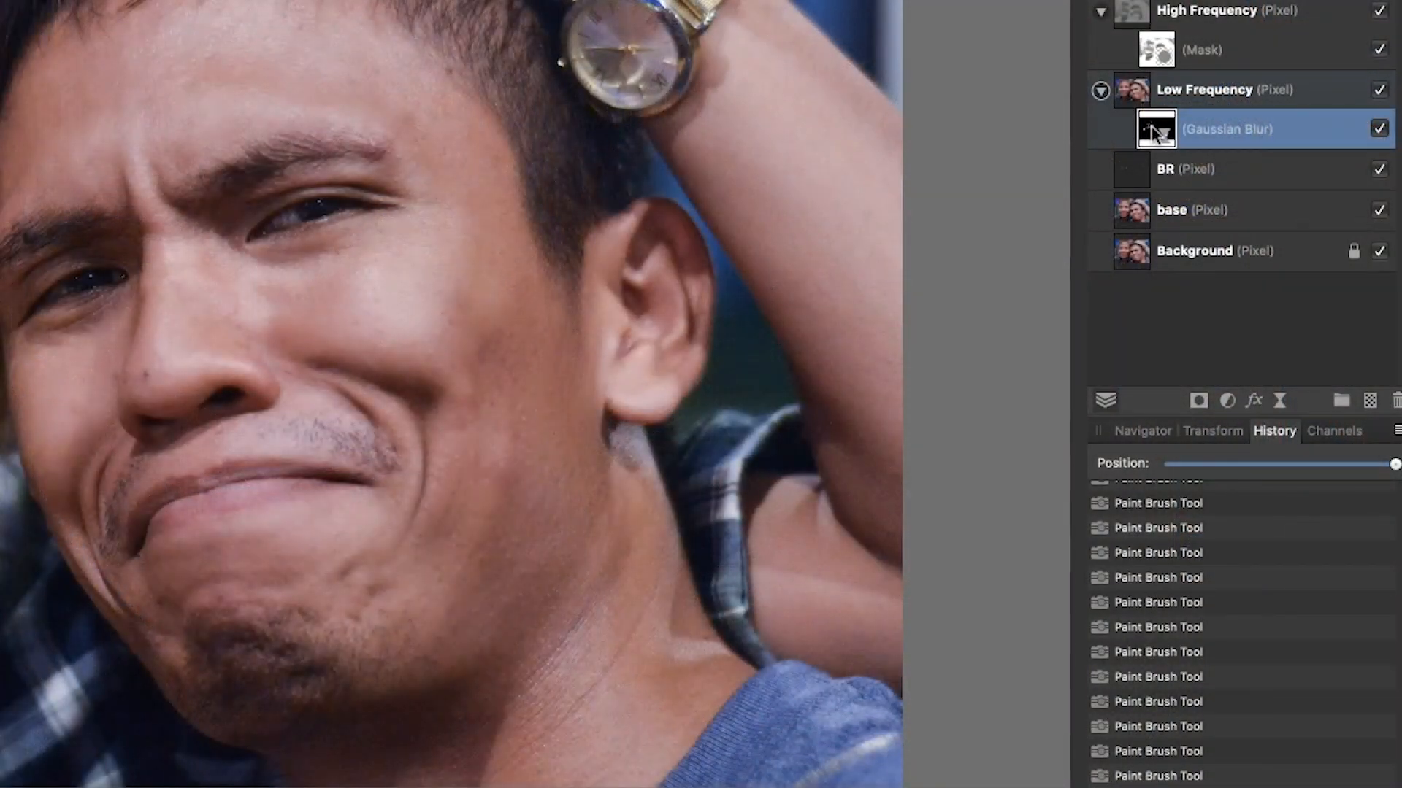
Step: Set the radius of the Low Frequency layer's live Gaussian Blur to 33.7 px, checking it against a very low radius
{"action": "double_click", "coordinate": [1153, 132]}
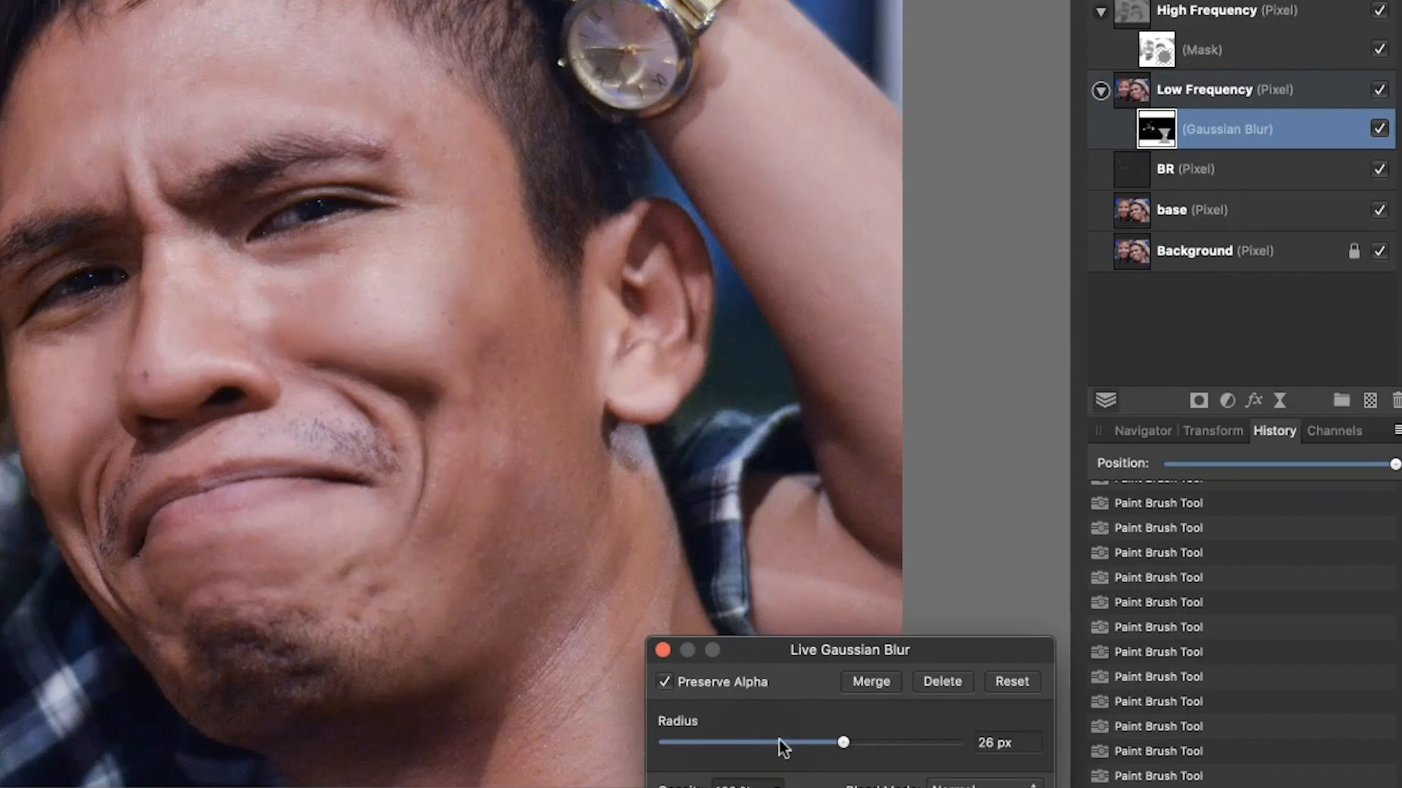
{"action": "left_click_drag", "start_coordinate": [778, 738], "coordinate": [697, 744]}
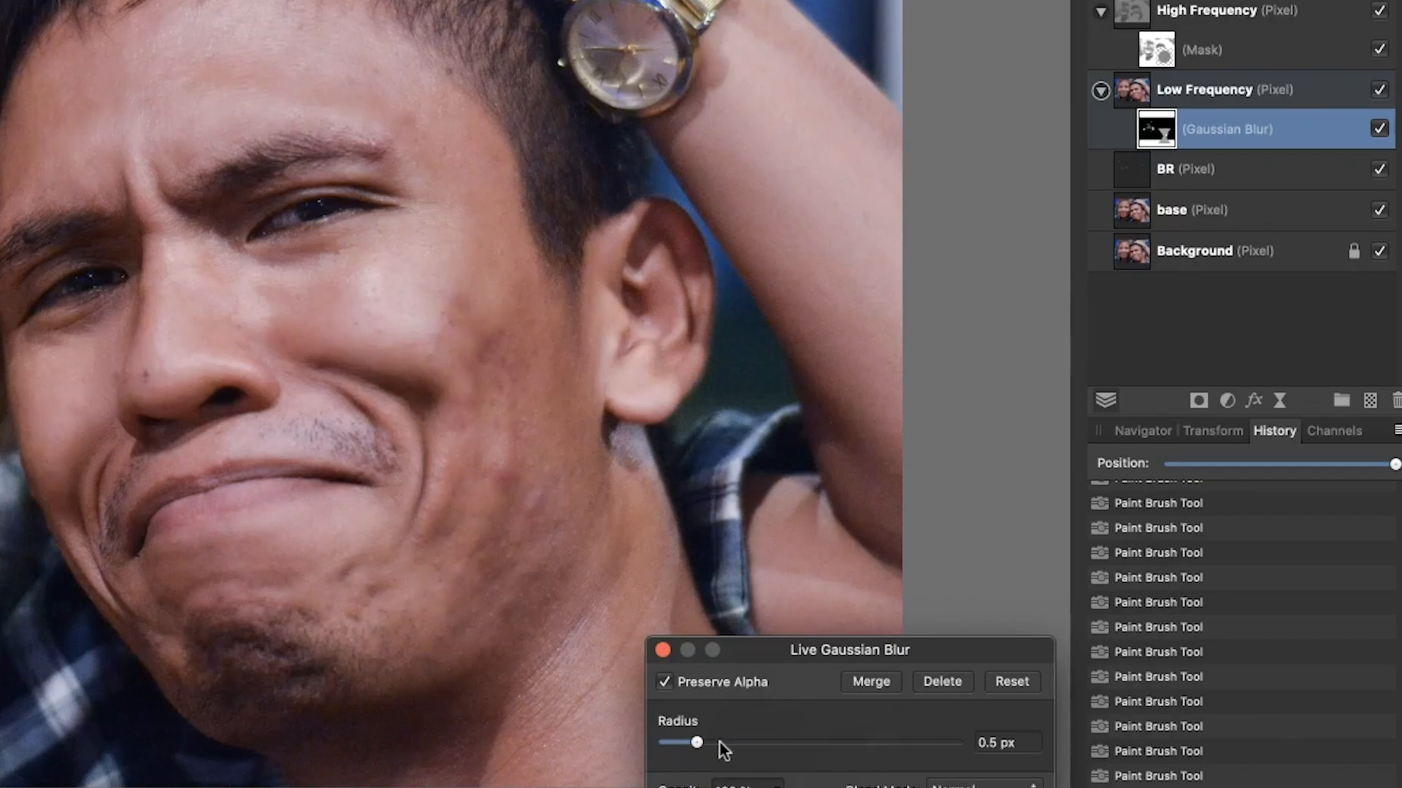
{"action": "left_click_drag", "start_coordinate": [718, 742], "coordinate": [870, 739]}
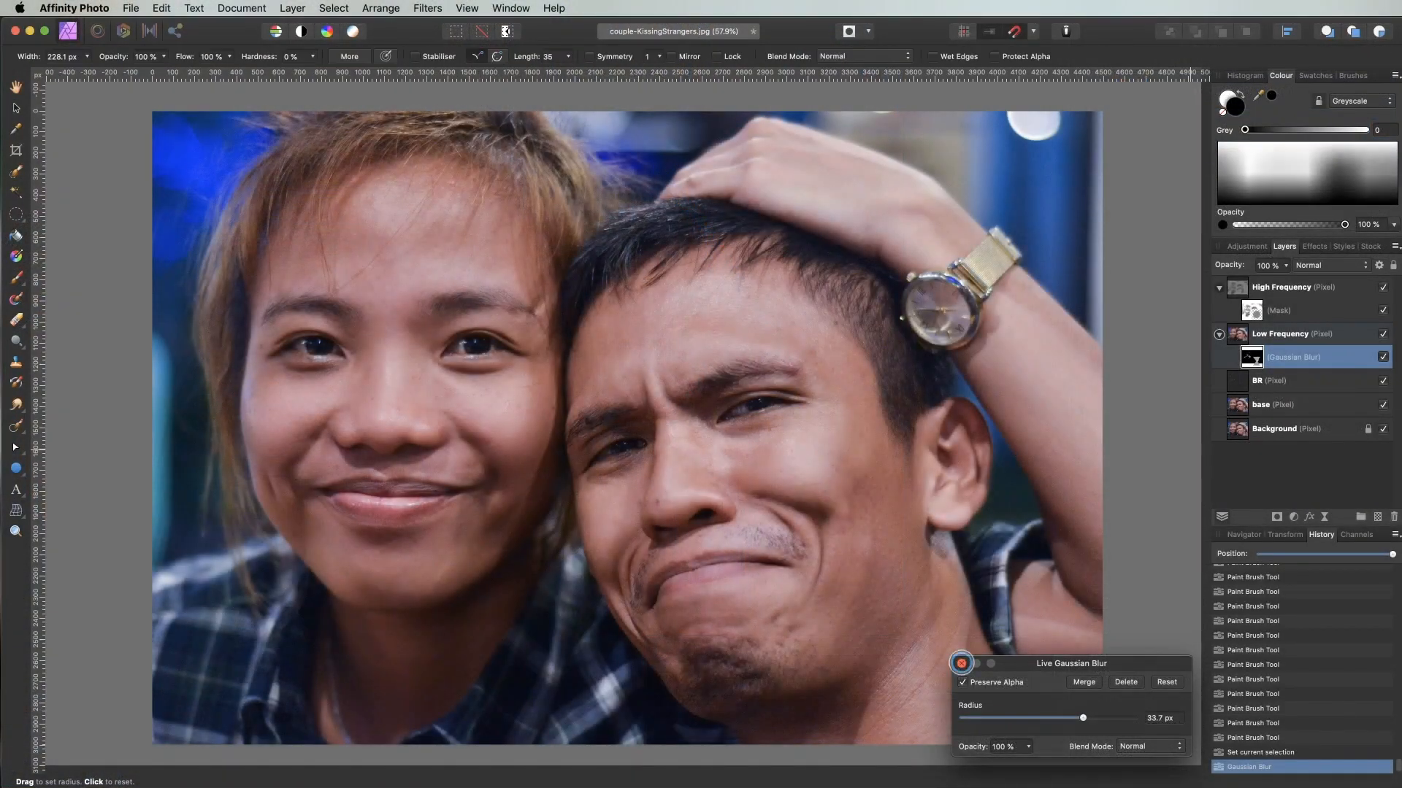
{"action": "left_click", "coordinate": [662, 649]}
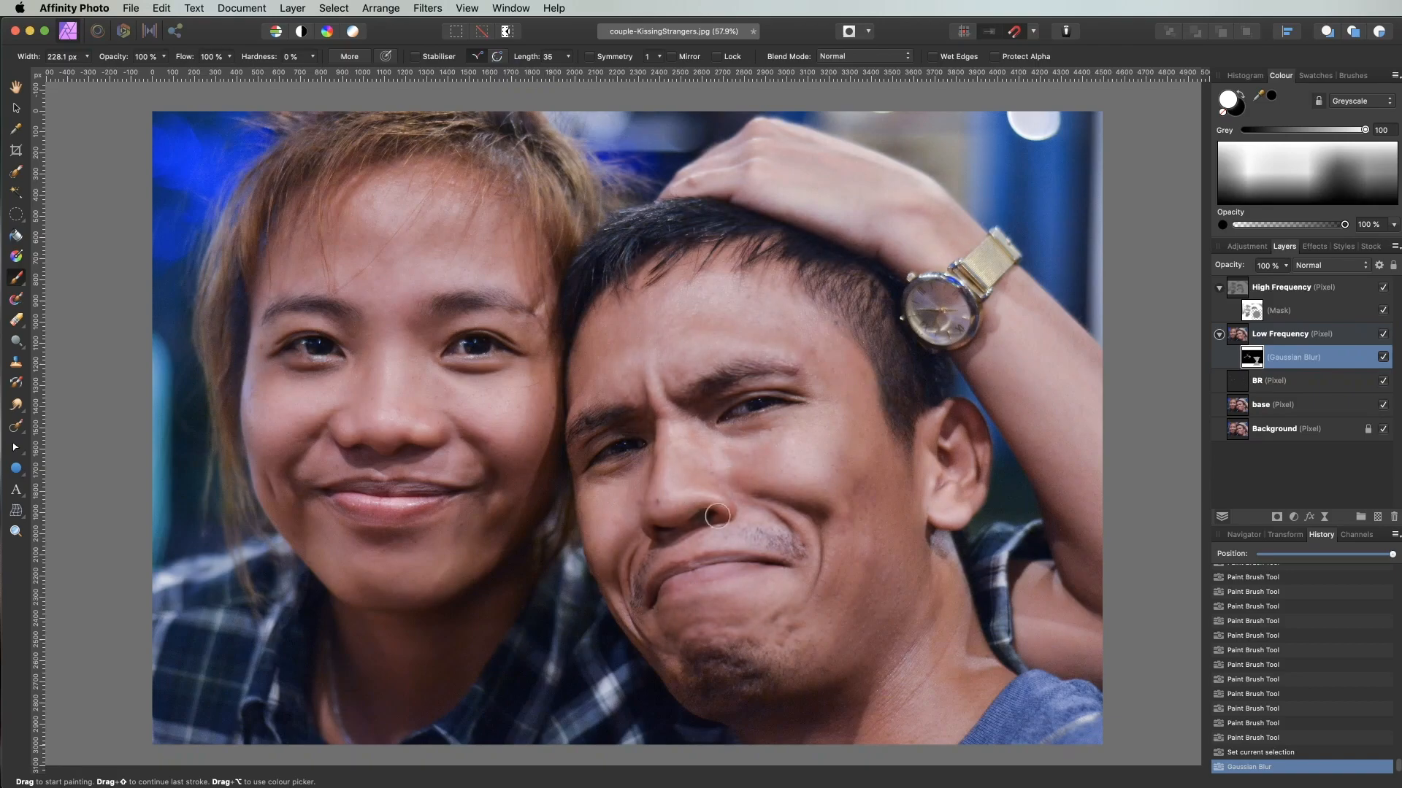
Step: Paint the Low Frequency blur over the man's nose and forehead and the skin beside the woman's eyebrow
{"action": "left_click_drag", "start_coordinate": [676, 503], "coordinate": [651, 504]}
{"action": "left_click", "coordinate": [802, 362]}
{"action": "left_click", "coordinate": [807, 358]}
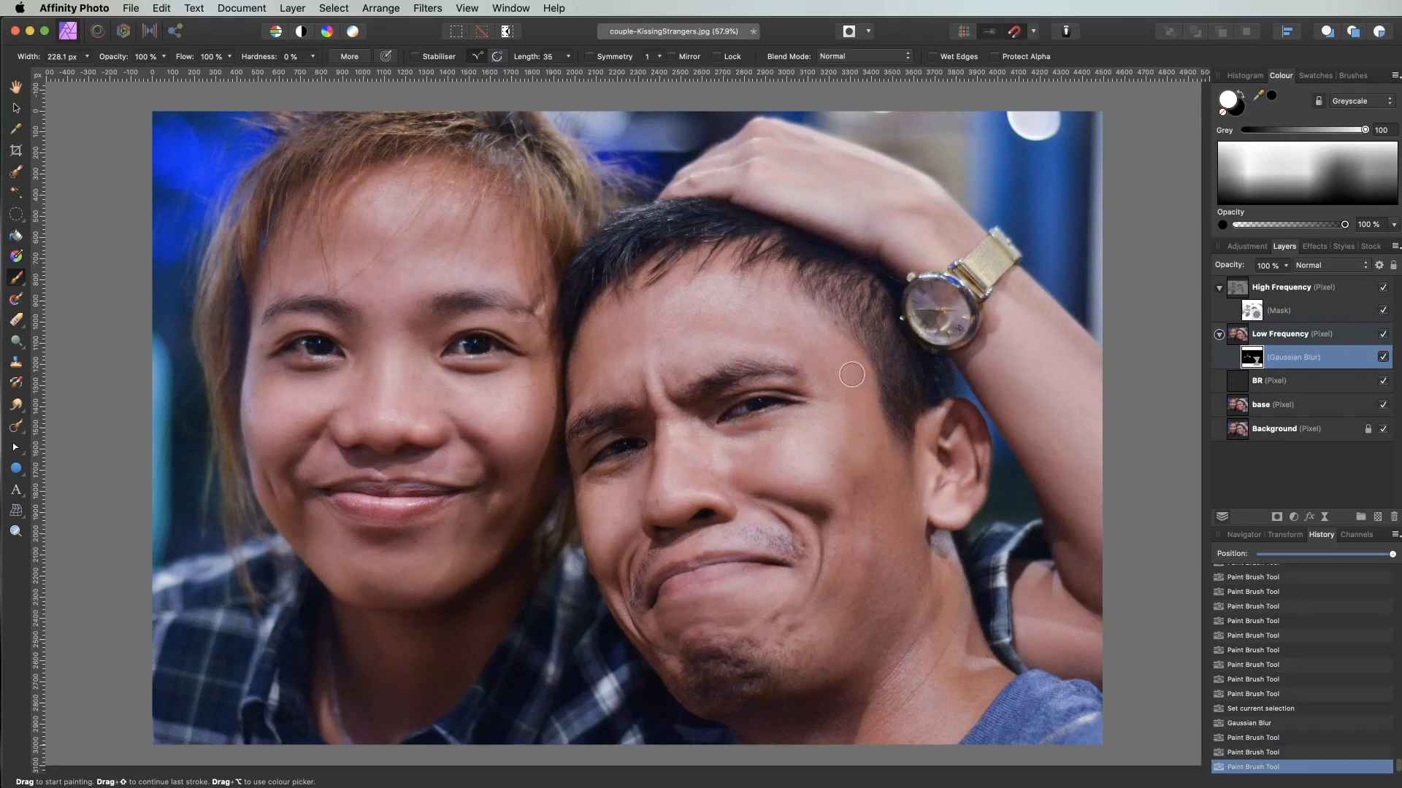
{"action": "left_click", "coordinate": [779, 326]}
{"action": "left_click_drag", "start_coordinate": [779, 327], "coordinate": [743, 311]}
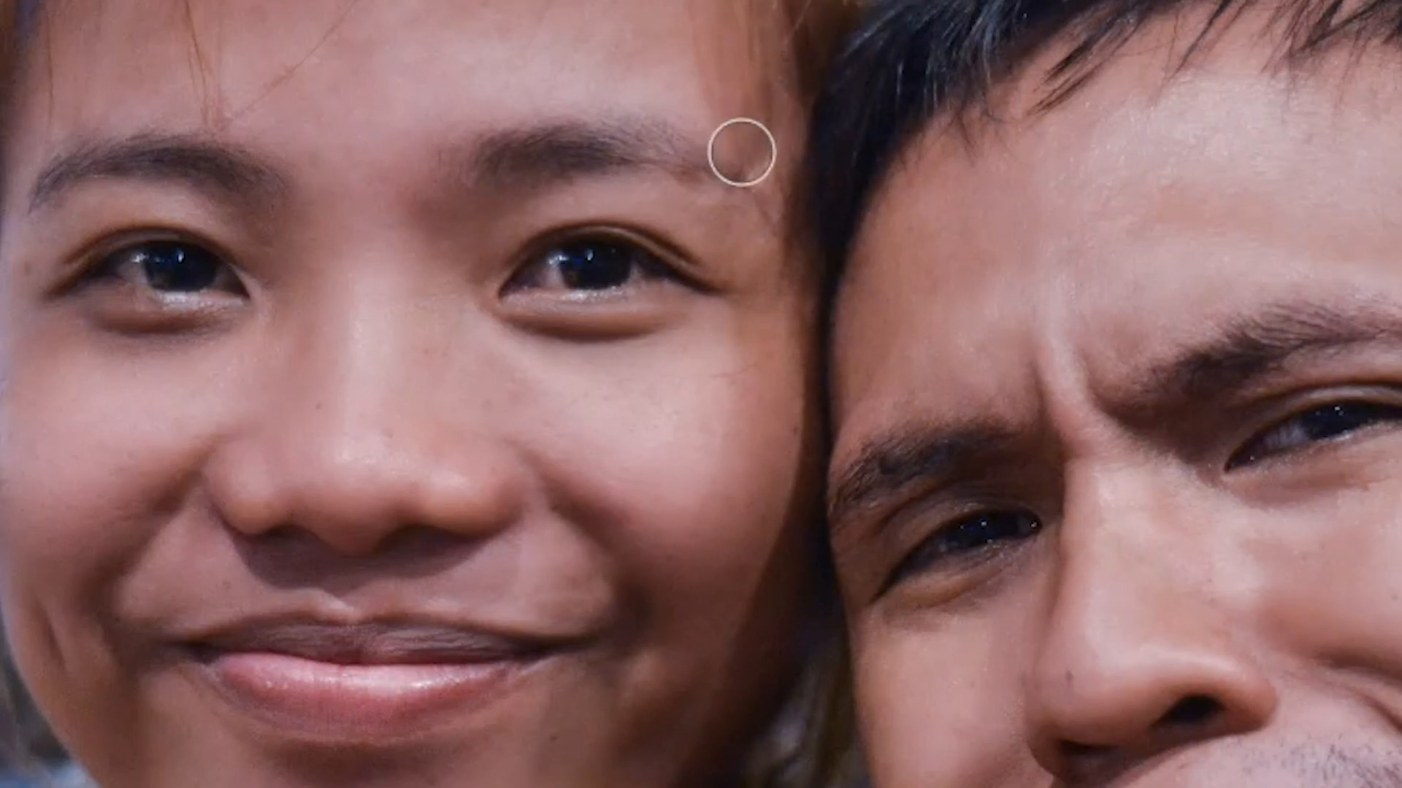
{"action": "left_click", "coordinate": [757, 156]}
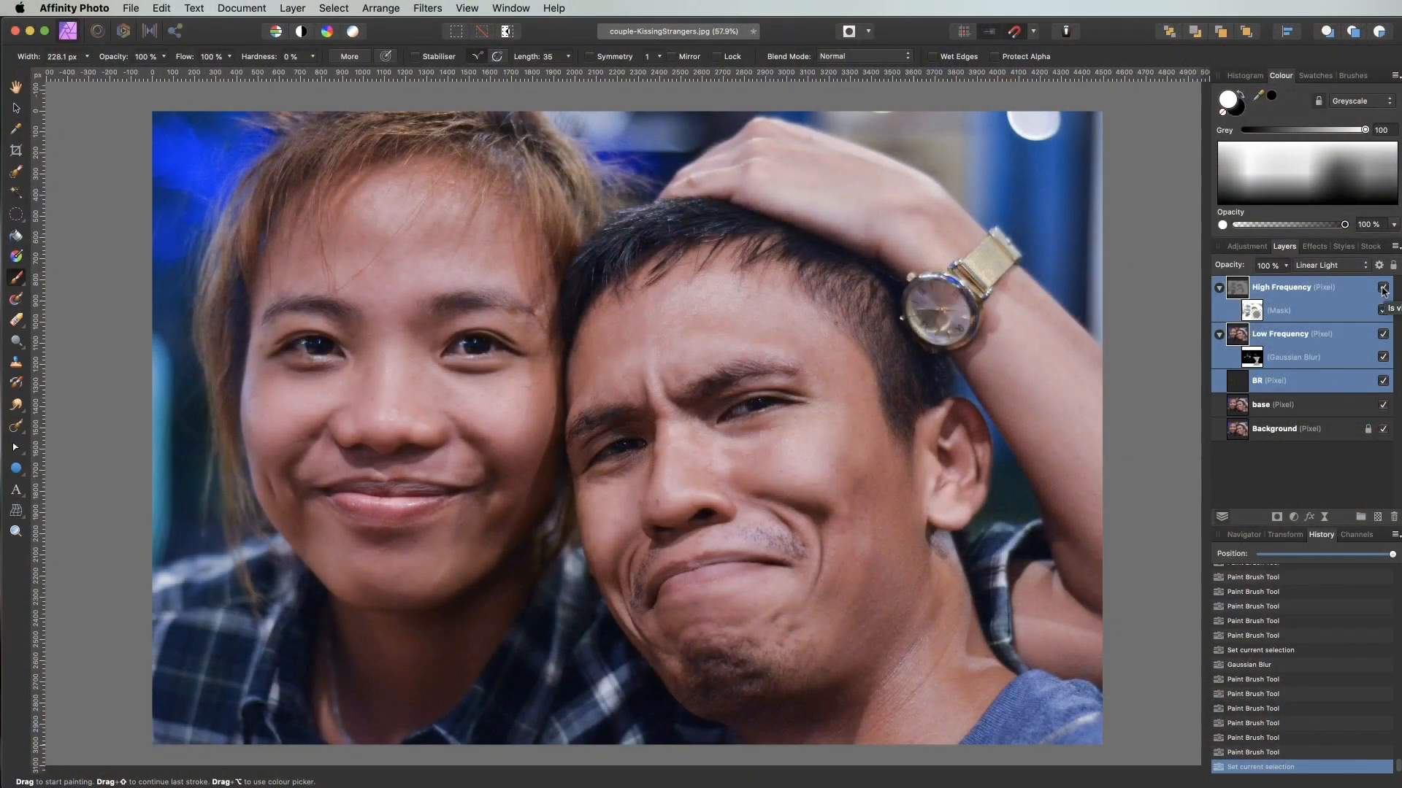
Step: Compare the photo with the High Frequency, Low Frequency and BR layers hidden and shown
{"action": "left_click", "coordinate": [1382, 288]}
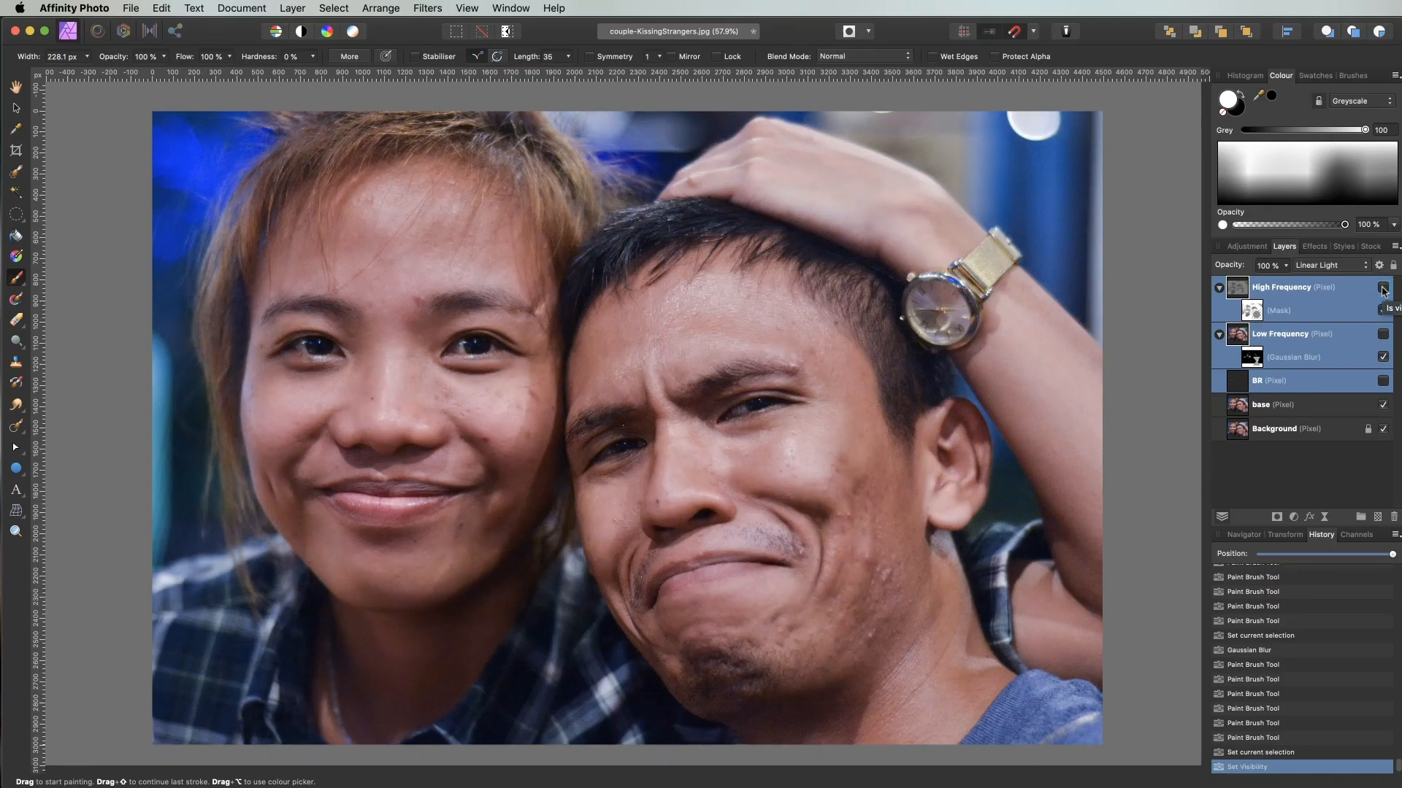
{"action": "left_click", "coordinate": [1381, 288]}
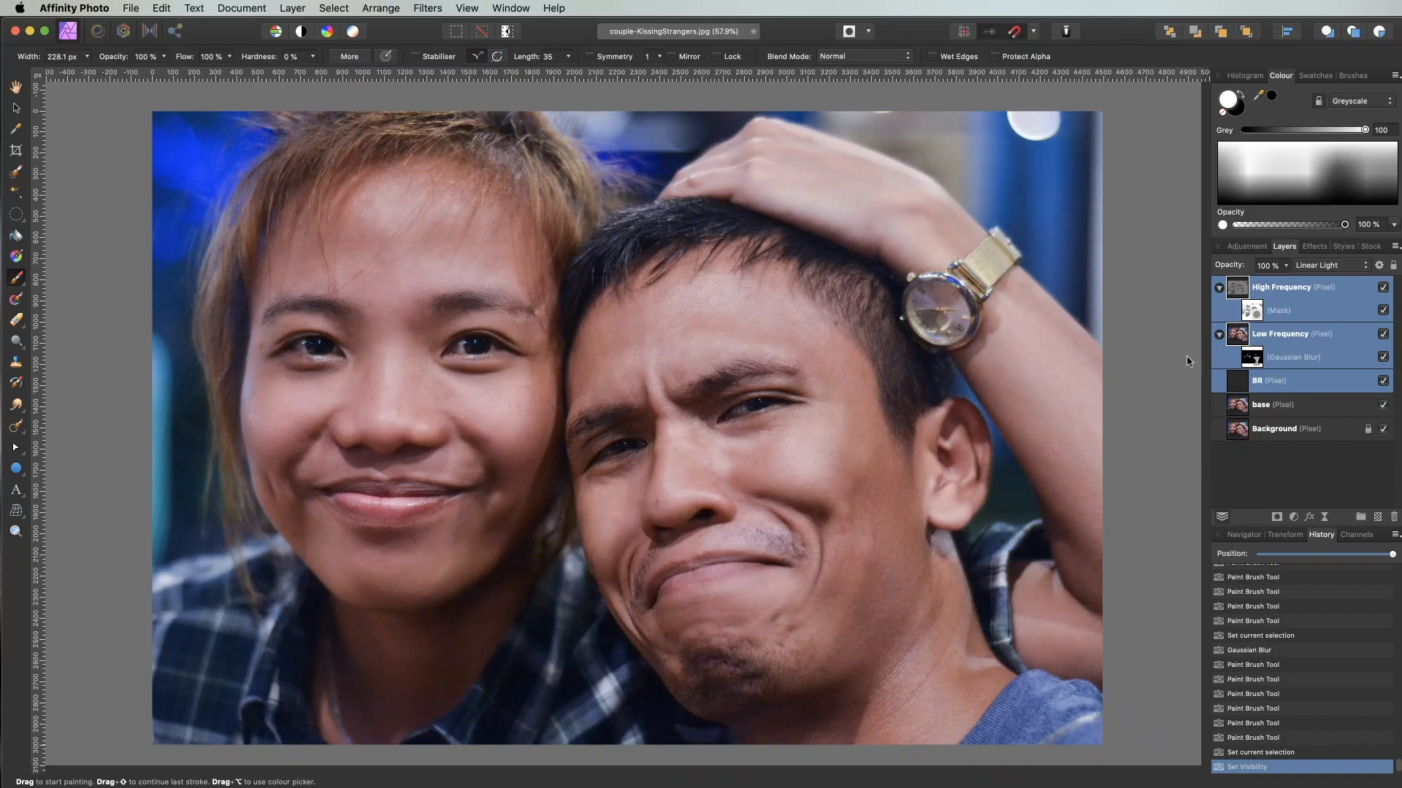
Step: Preview the Low Frequency layer's Gaussian Blur at 0% opacity and restore it to 100%
{"action": "left_click", "coordinate": [1260, 336]}
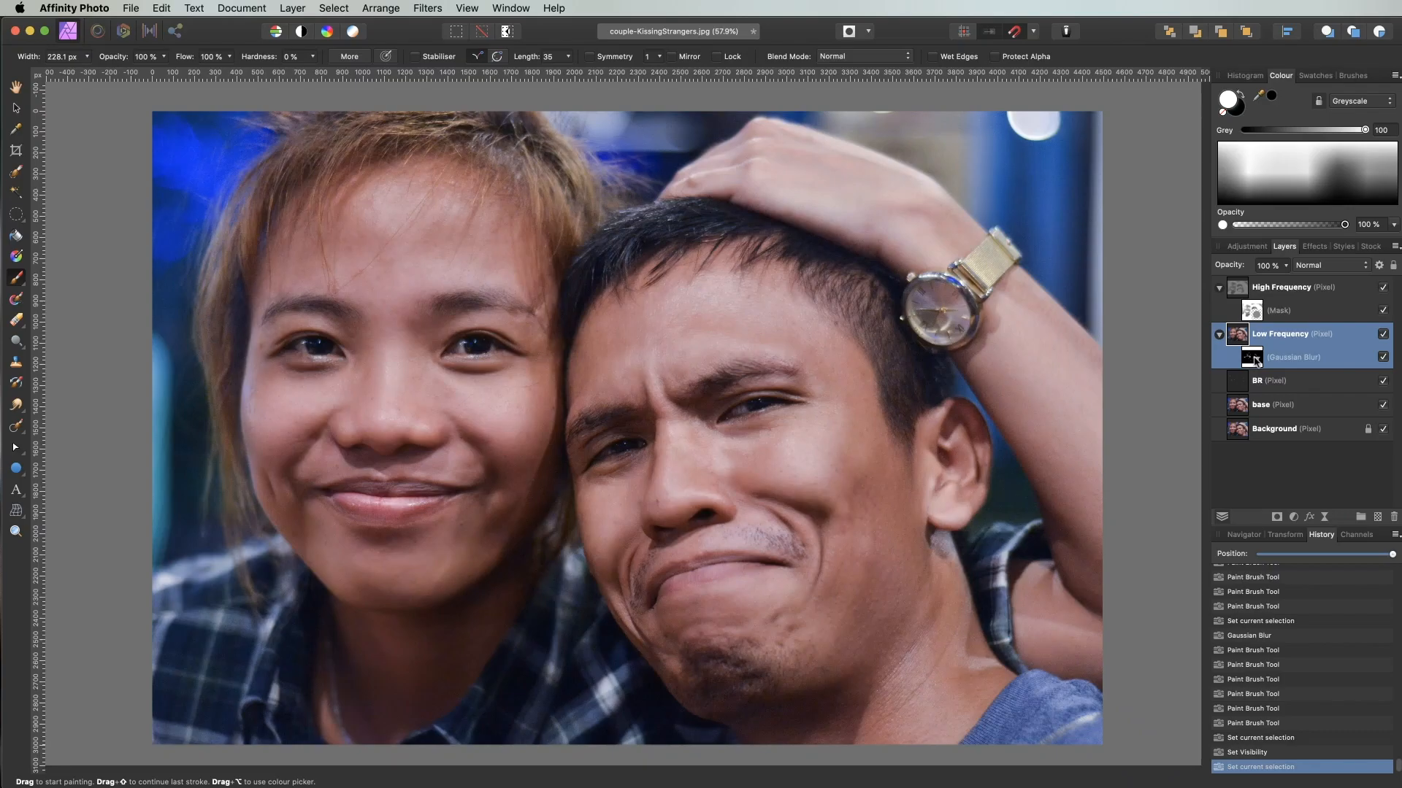
{"action": "left_click", "coordinate": [1255, 359]}
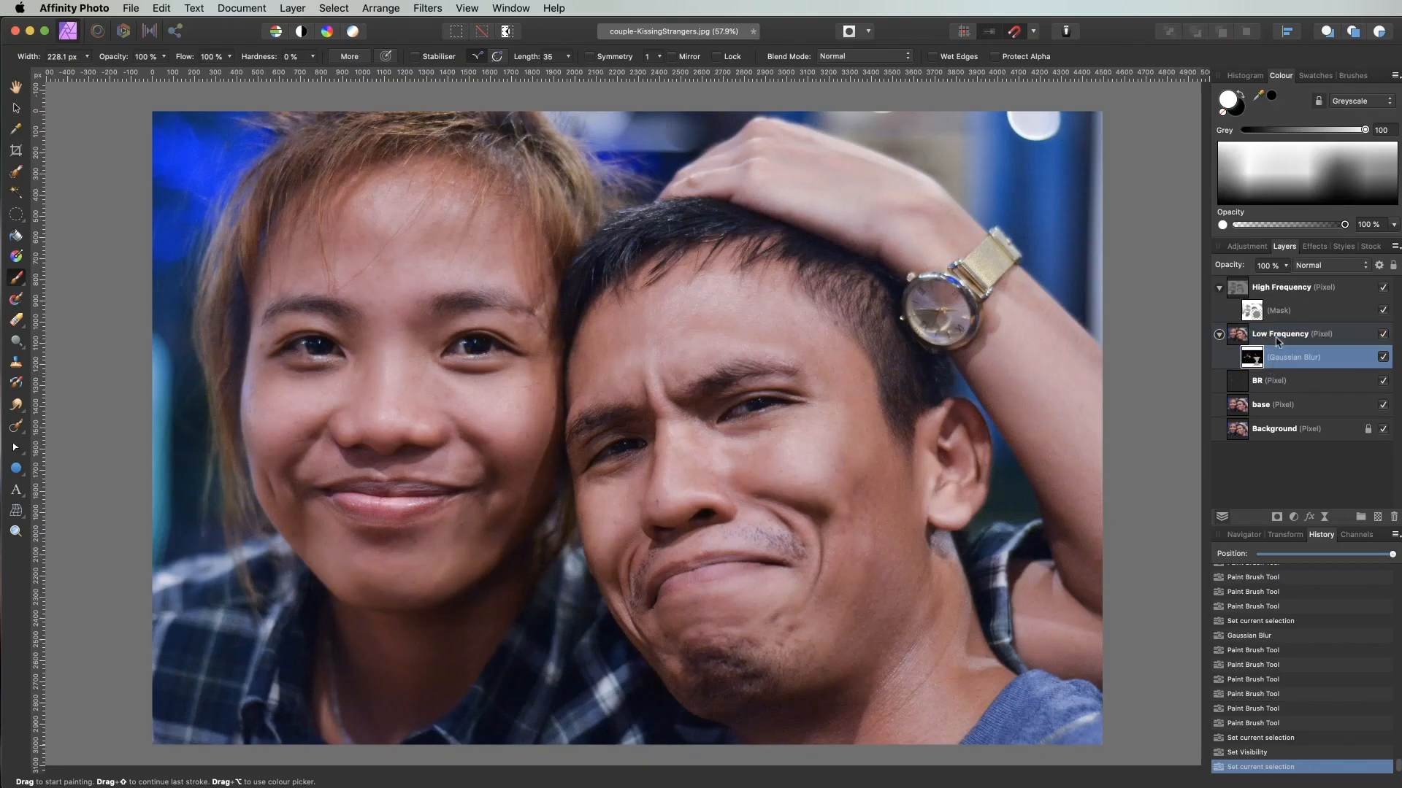
{"action": "left_click", "coordinate": [1287, 266]}
{"action": "left_click", "coordinate": [1172, 281]}
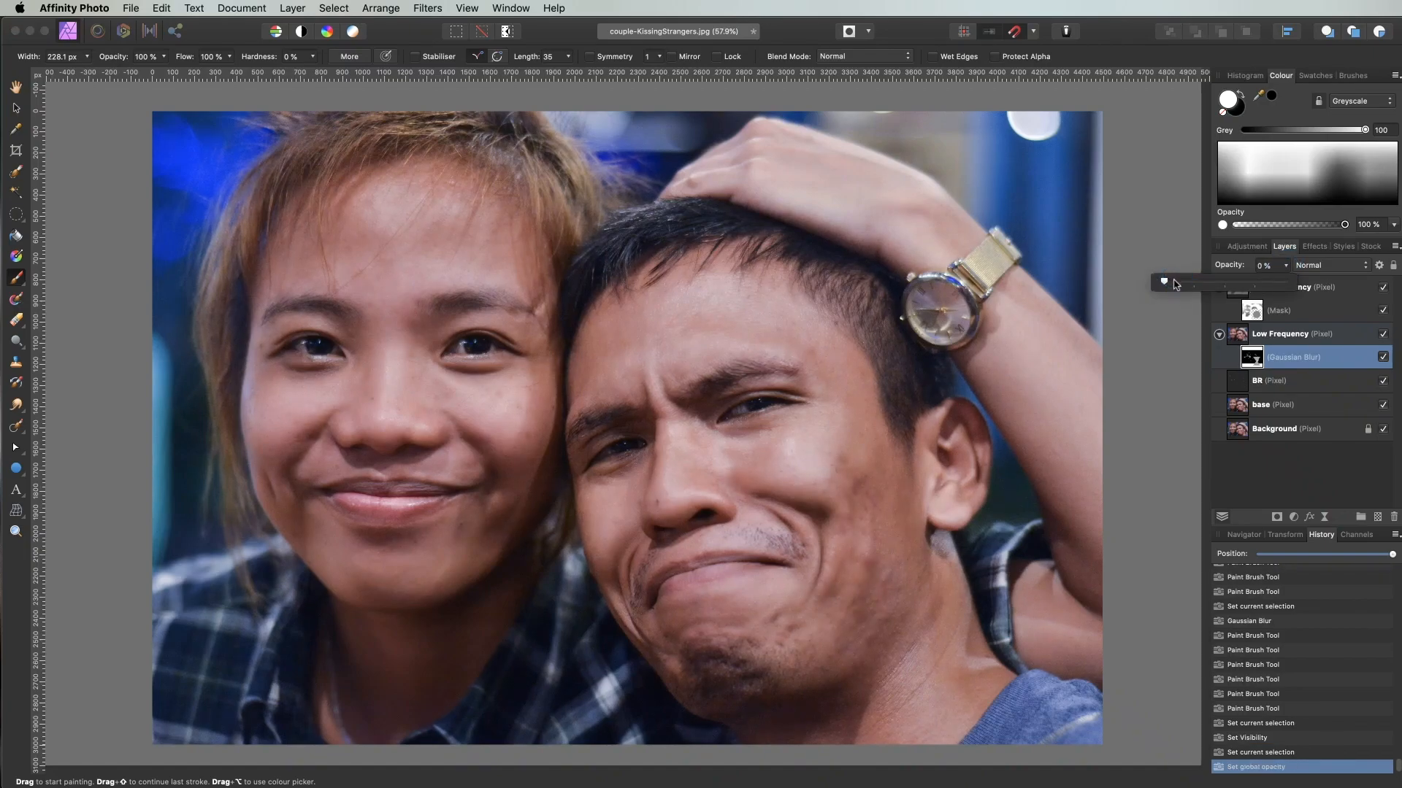
{"action": "left_click_drag", "start_coordinate": [1178, 284], "coordinate": [1289, 284]}
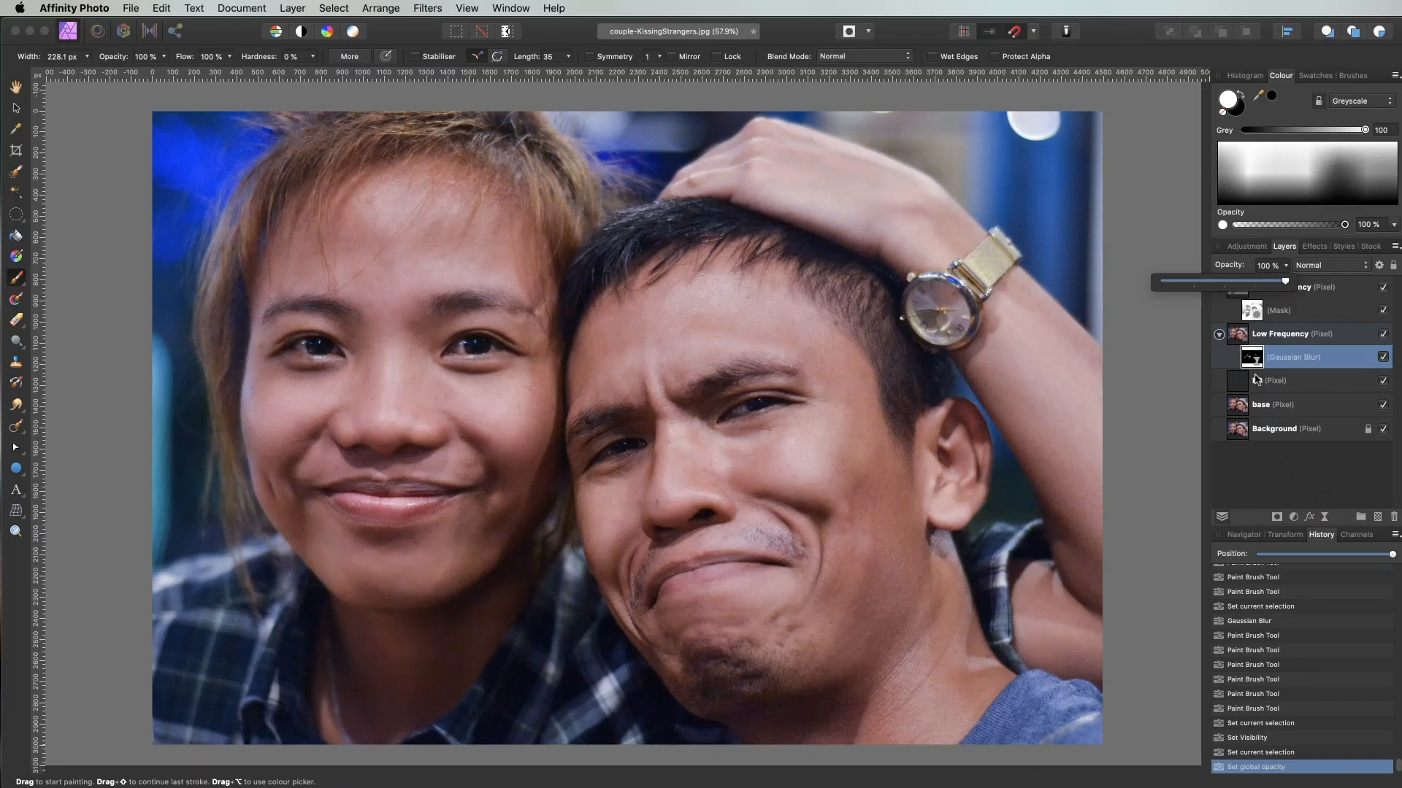
{"action": "left_click", "coordinate": [1253, 471]}
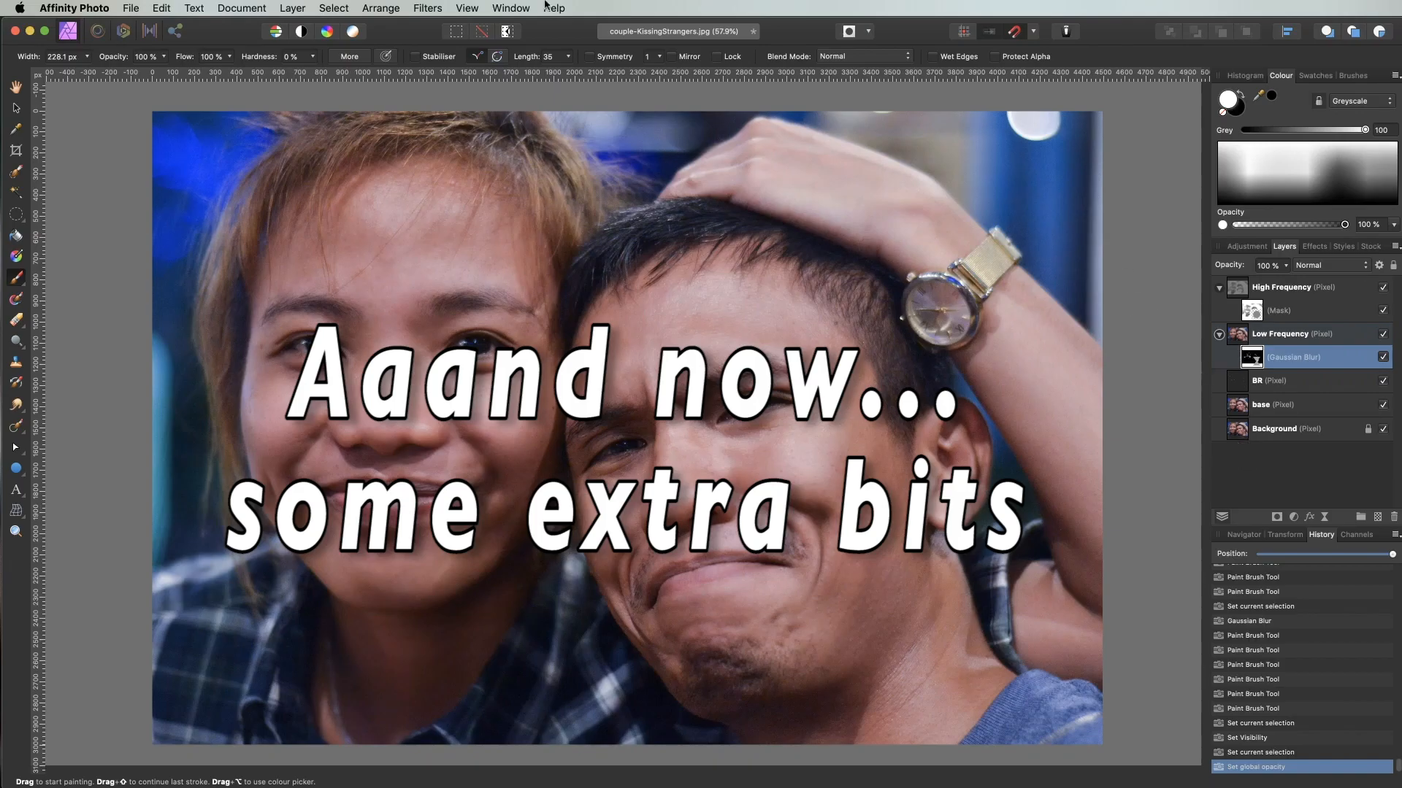
Step: Add HSL, Curves and Colour Balance adjustment layers above the High Frequency layer, leaving their settings at default
{"action": "left_click", "coordinate": [1295, 285]}
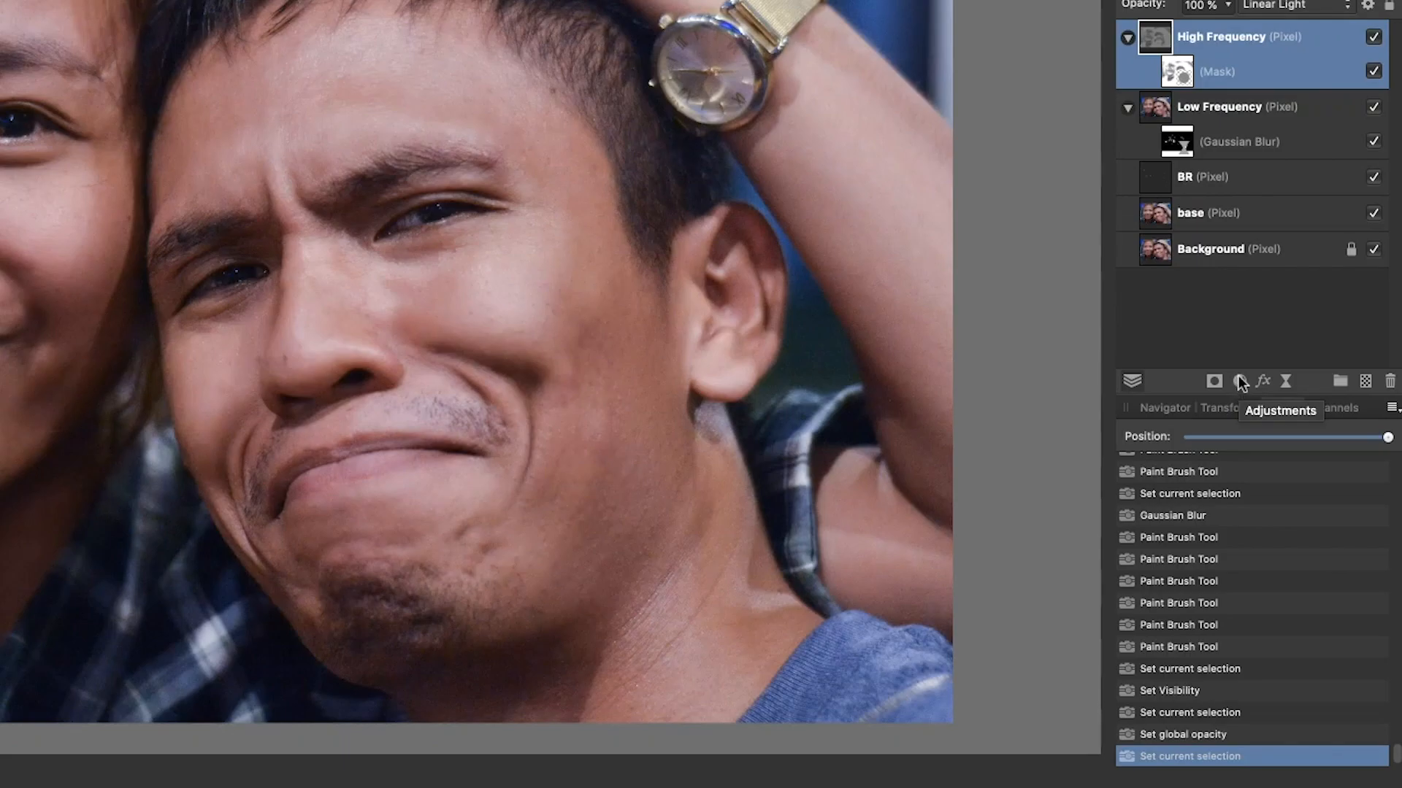
{"action": "left_click", "coordinate": [1239, 382]}
{"action": "left_click", "coordinate": [1268, 428]}
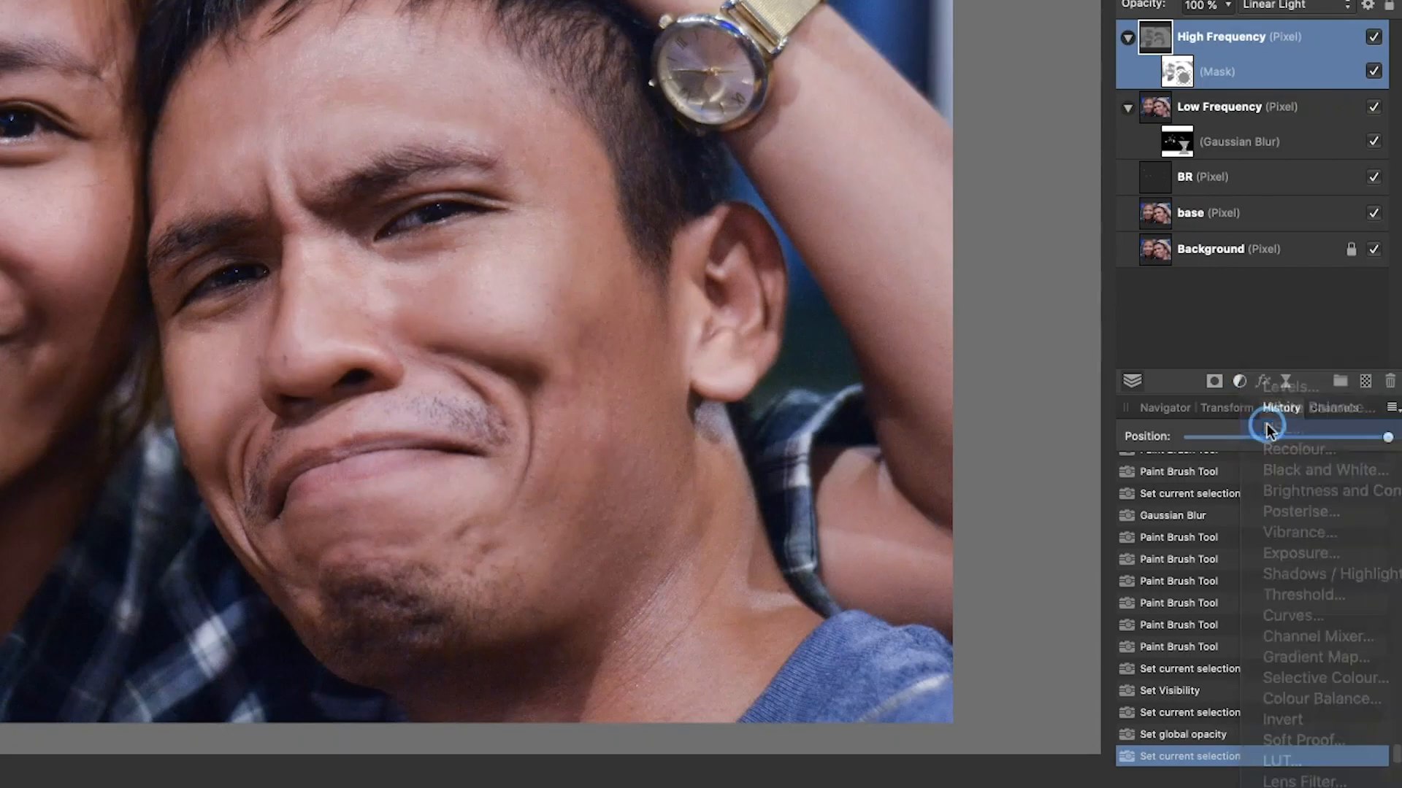
{"action": "left_click", "coordinate": [1240, 381]}
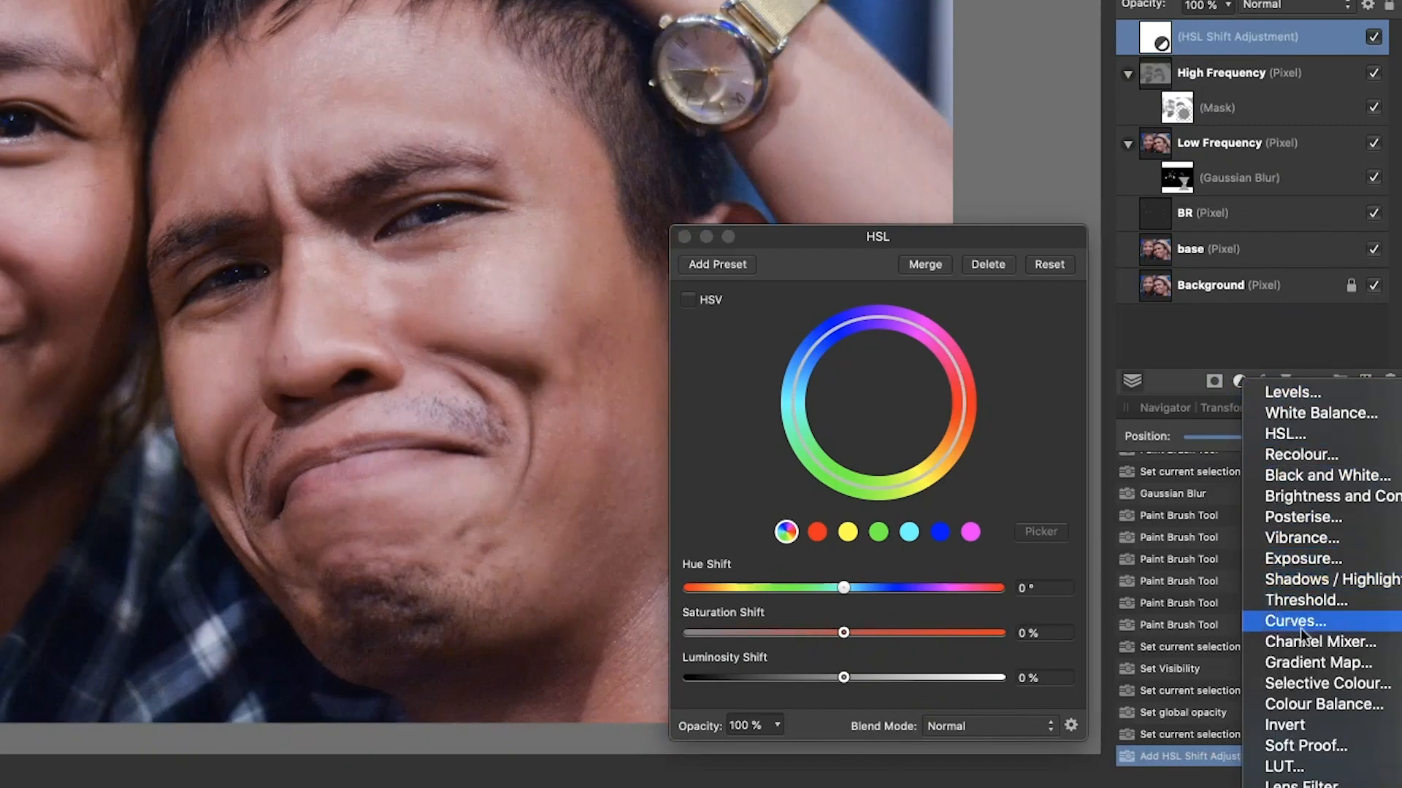
{"action": "left_click", "coordinate": [1300, 622]}
{"action": "left_click", "coordinate": [1238, 381]}
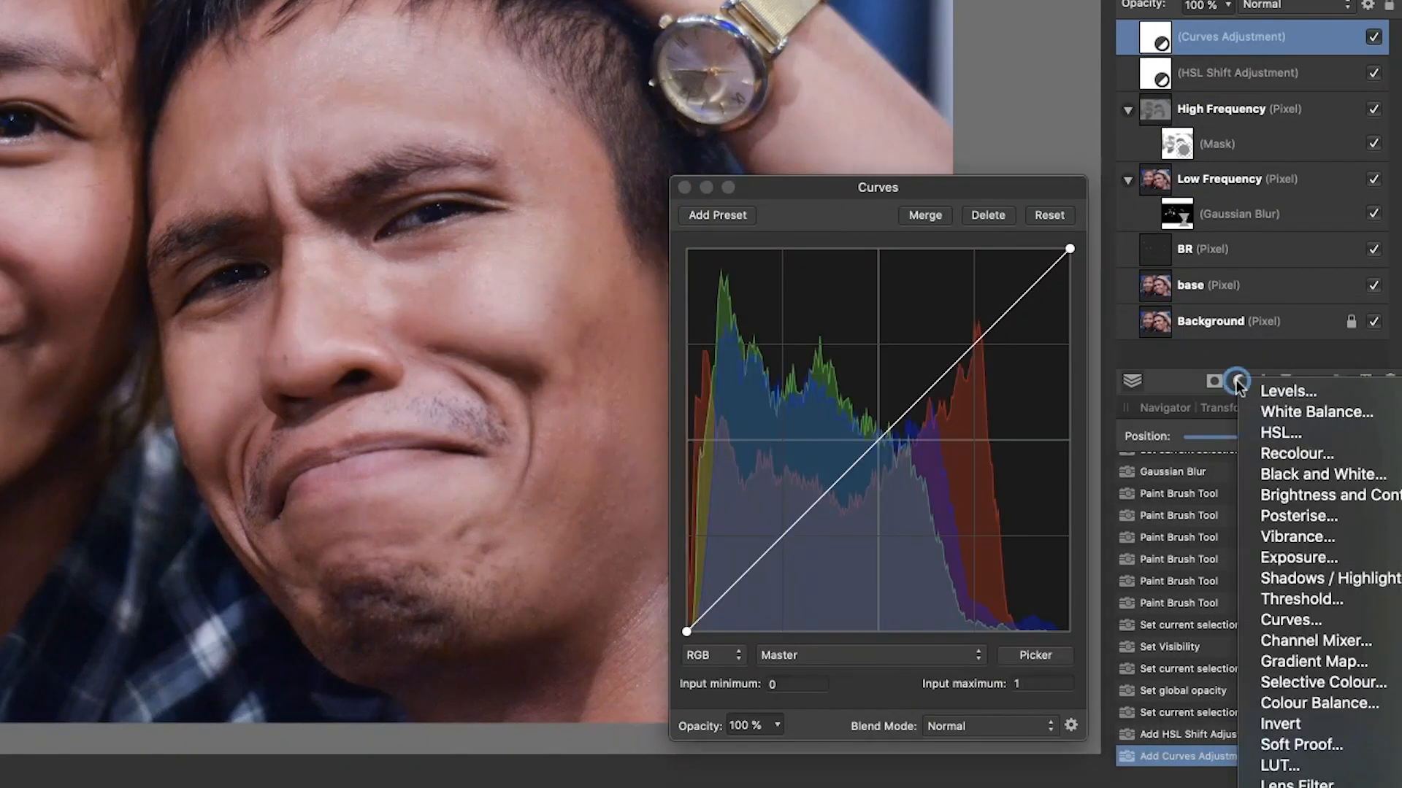
{"action": "left_click", "coordinate": [1279, 702]}
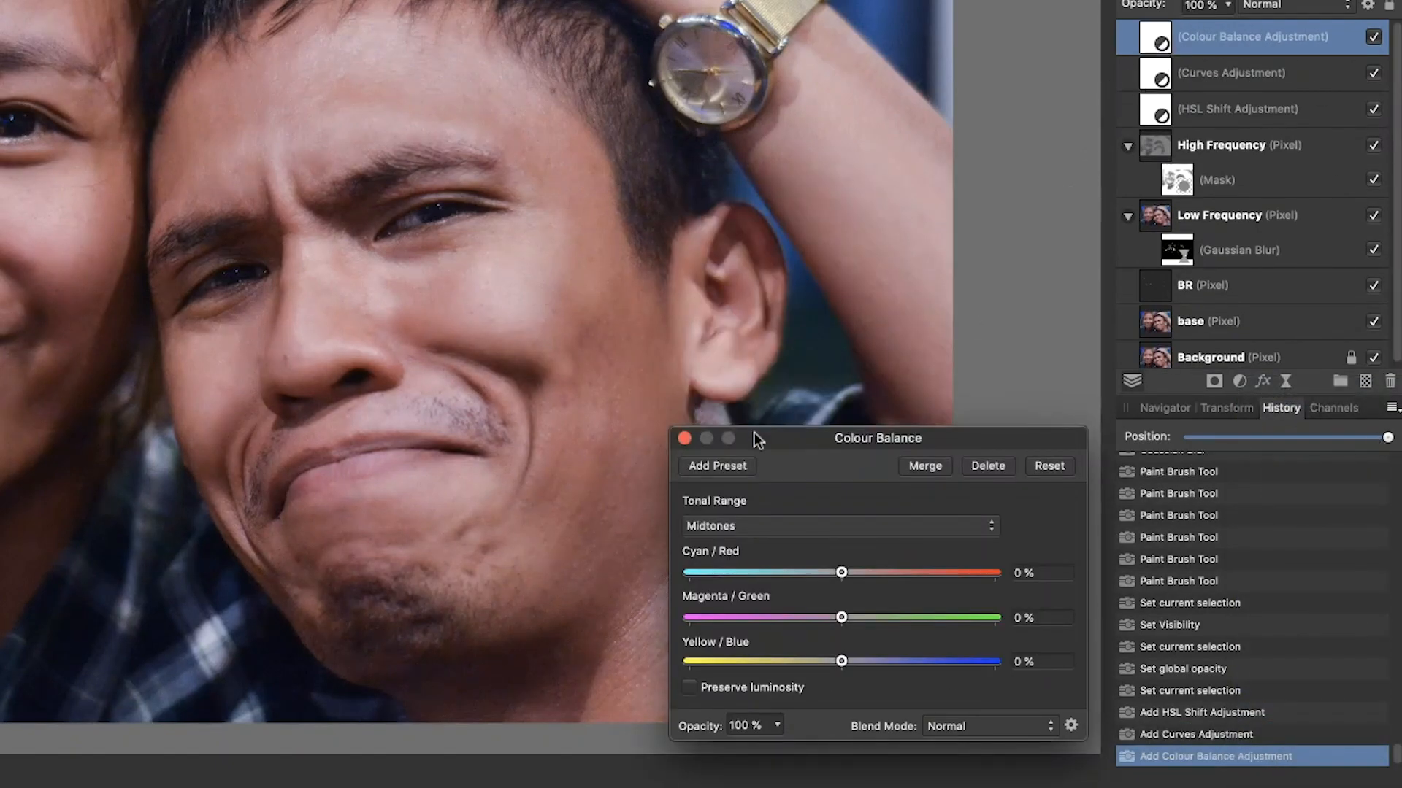
{"action": "left_click", "coordinate": [683, 439]}
Step: Rename the HSL, Curves and Colour Balance adjustment layers as HSL master, Curves master and CB master
{"action": "double_click", "coordinate": [1241, 107]}
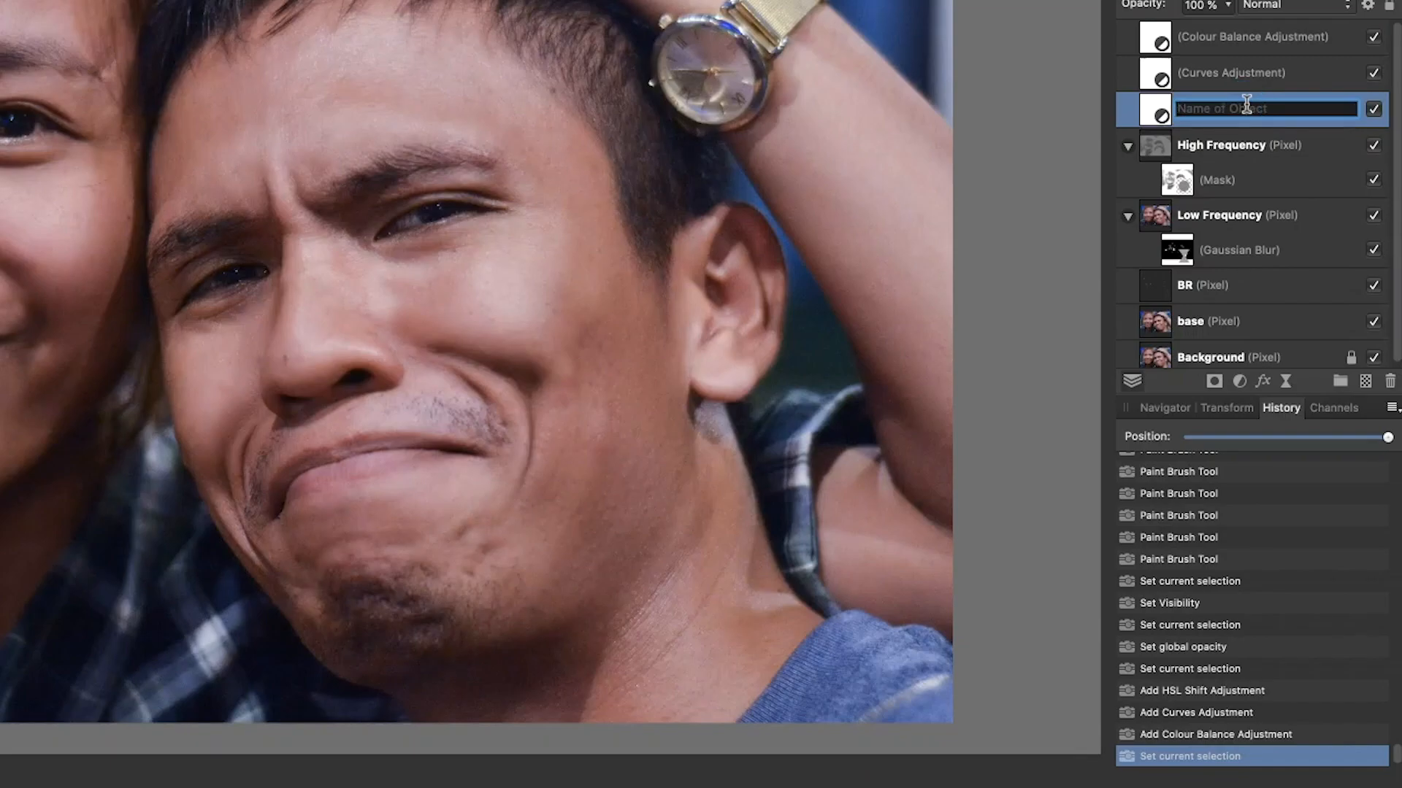
{"action": "type", "text": "HSL master"}
{"action": "key", "text": "Return"}
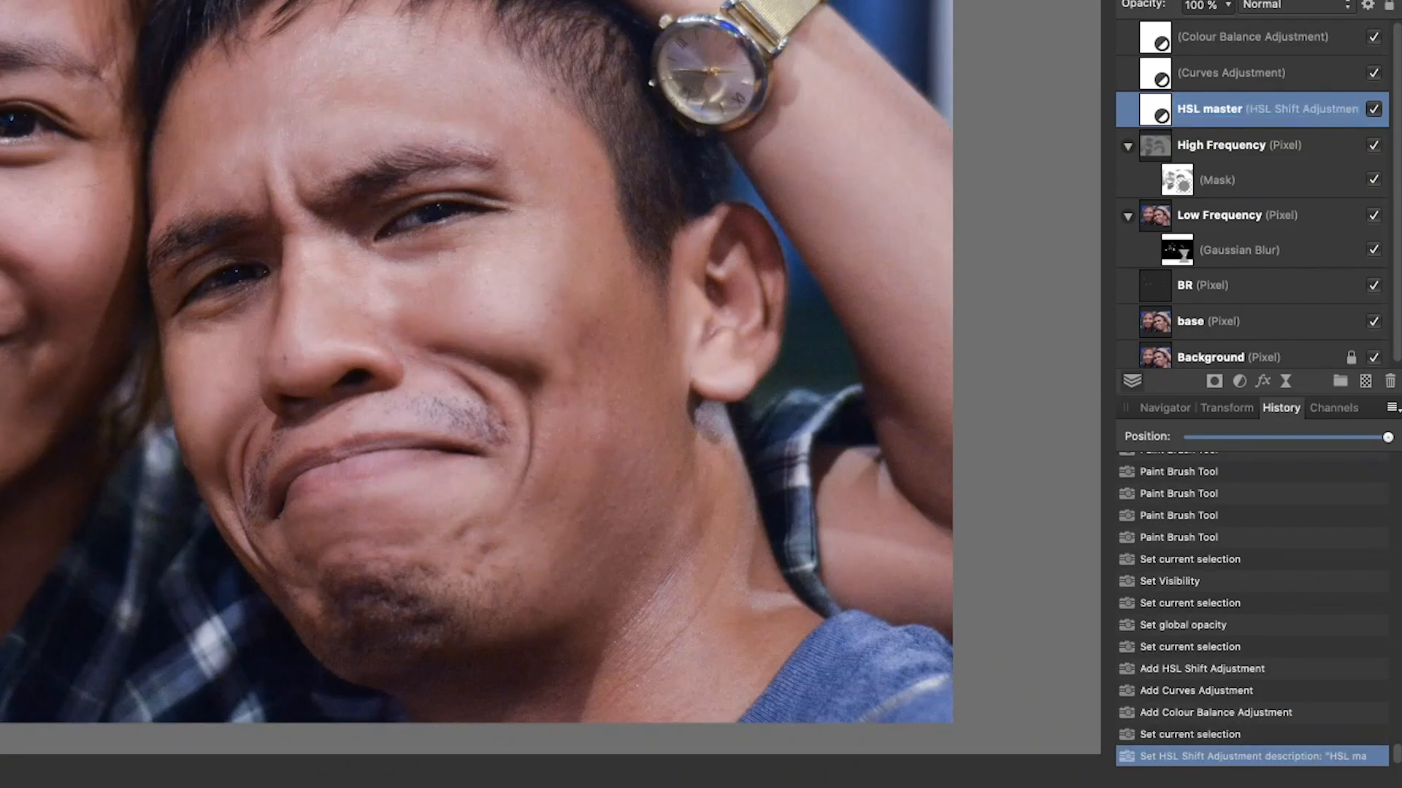
{"action": "double_click", "coordinate": [1208, 73]}
{"action": "type", "text": "Curves master"}
{"action": "key", "text": "Return"}
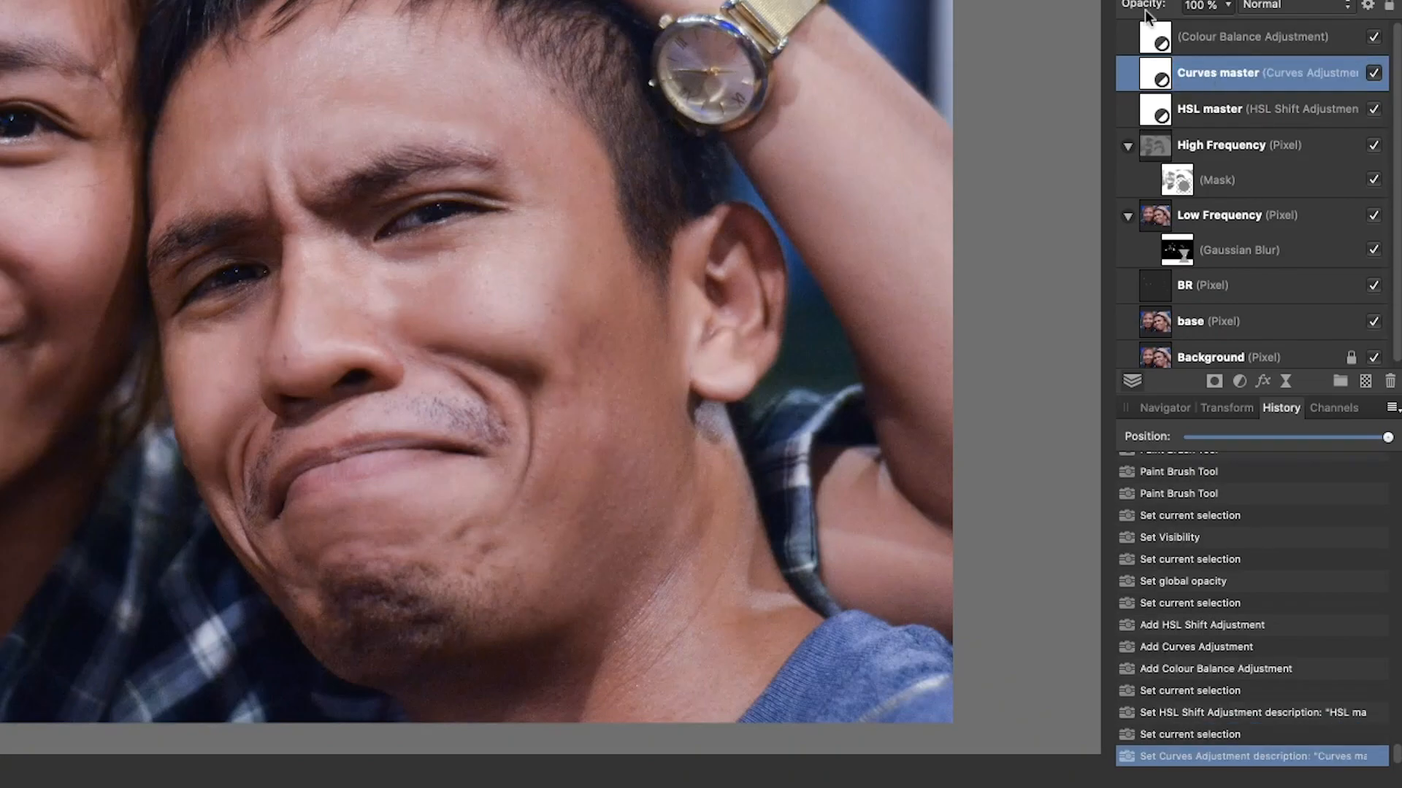
{"action": "double_click", "coordinate": [1193, 35]}
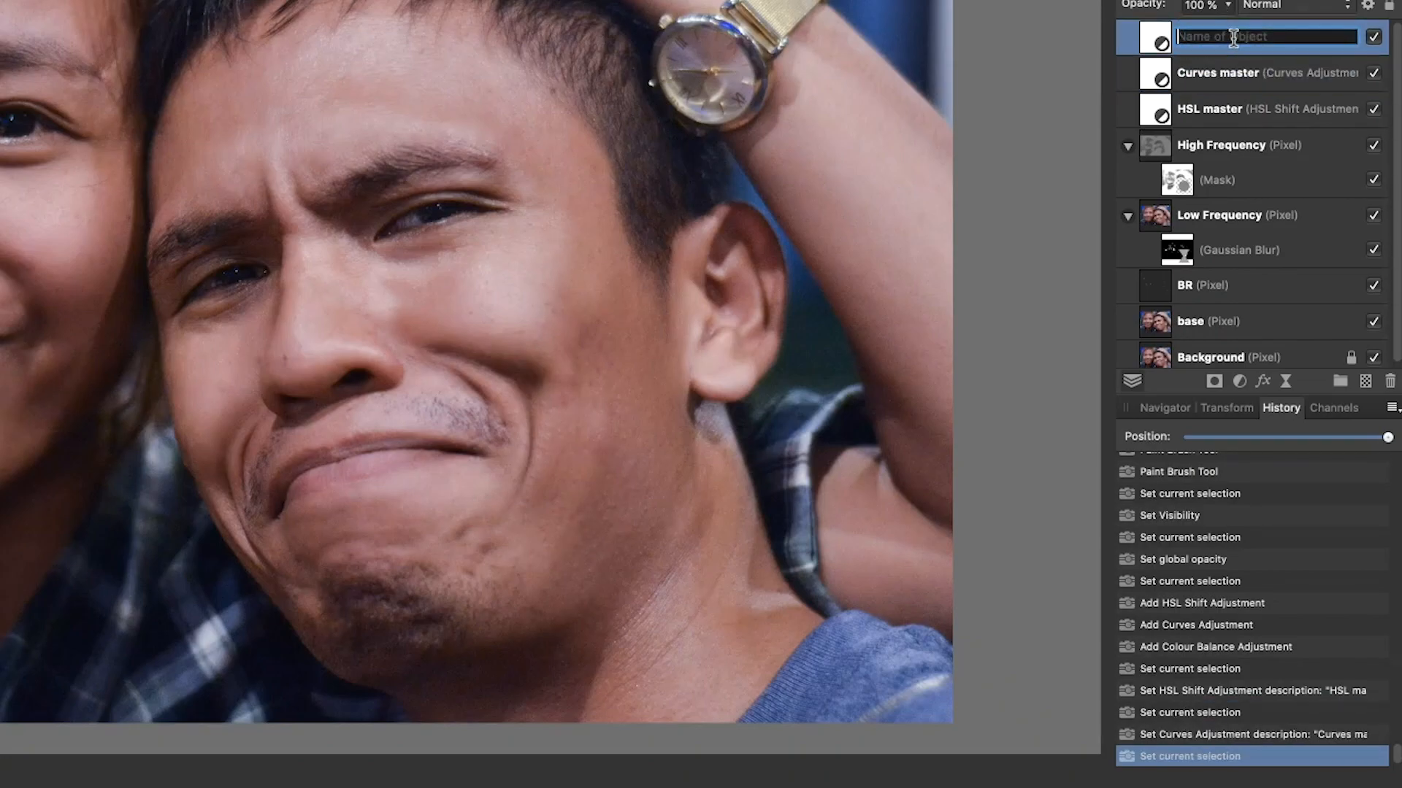
{"action": "type", "text": "CB master"}
{"action": "key", "text": "Return"}
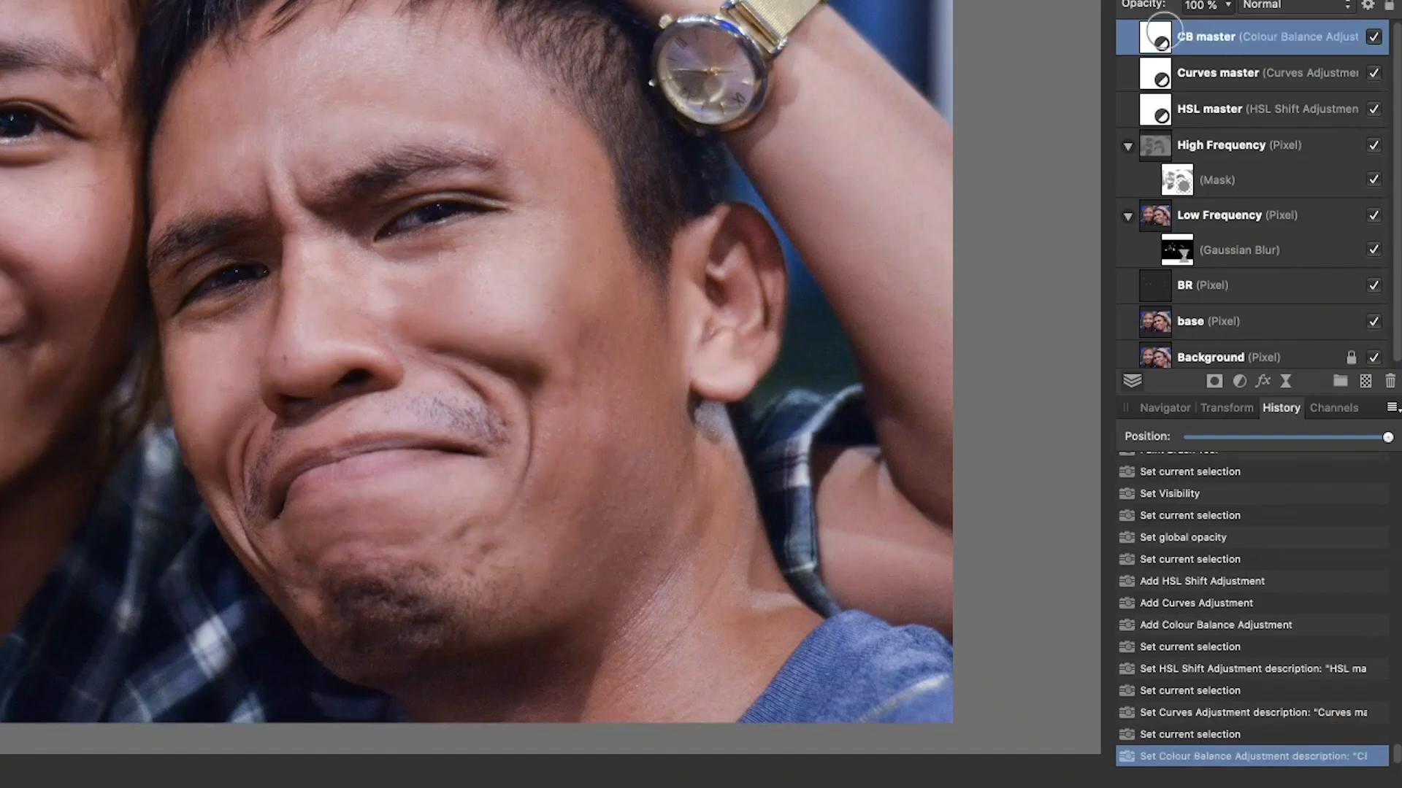
Step: Open the HSL master adjustment's settings and move the dialog away from the man's face
{"action": "left_click", "coordinate": [1220, 111]}
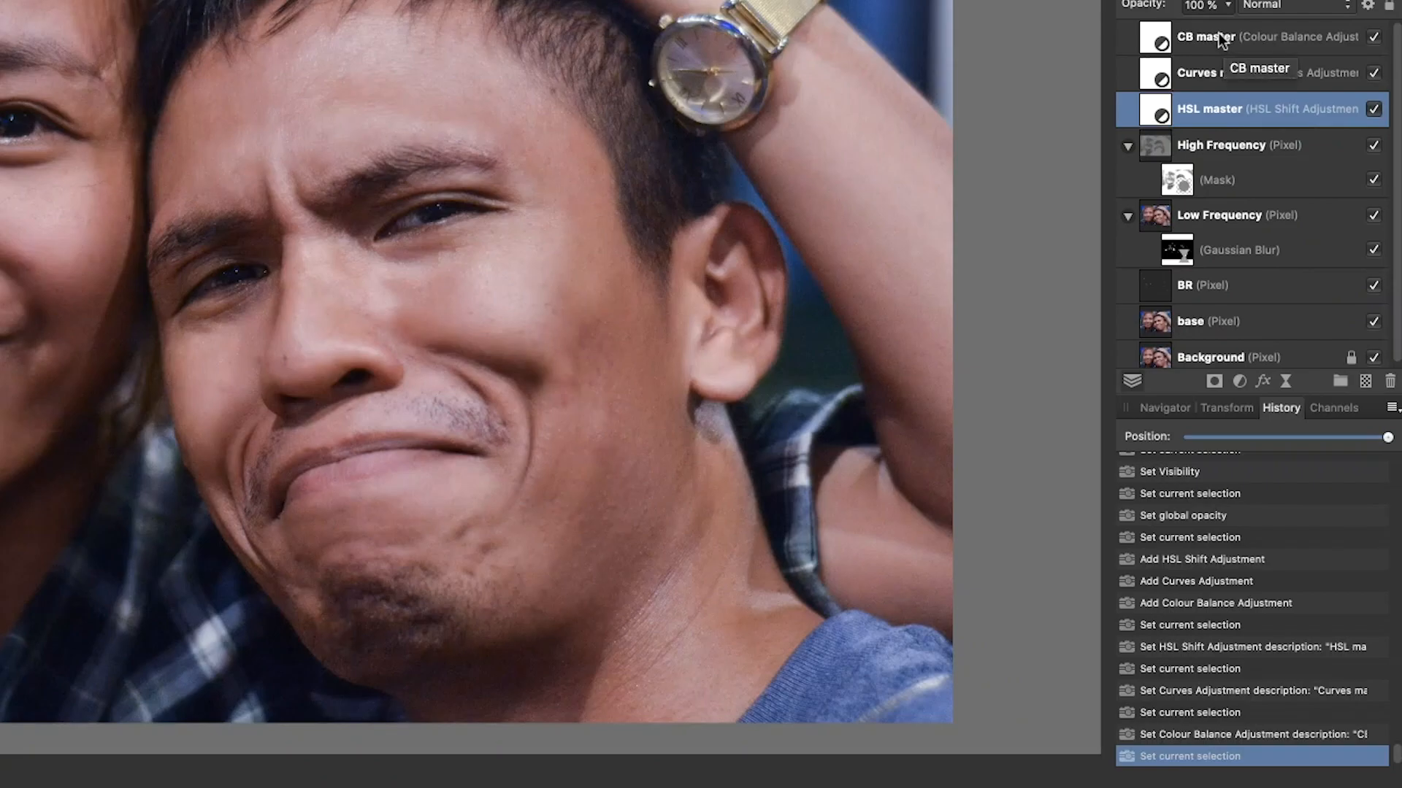
{"action": "double_click", "coordinate": [1154, 112]}
{"action": "left_click_drag", "start_coordinate": [829, 231], "coordinate": [736, 11]}
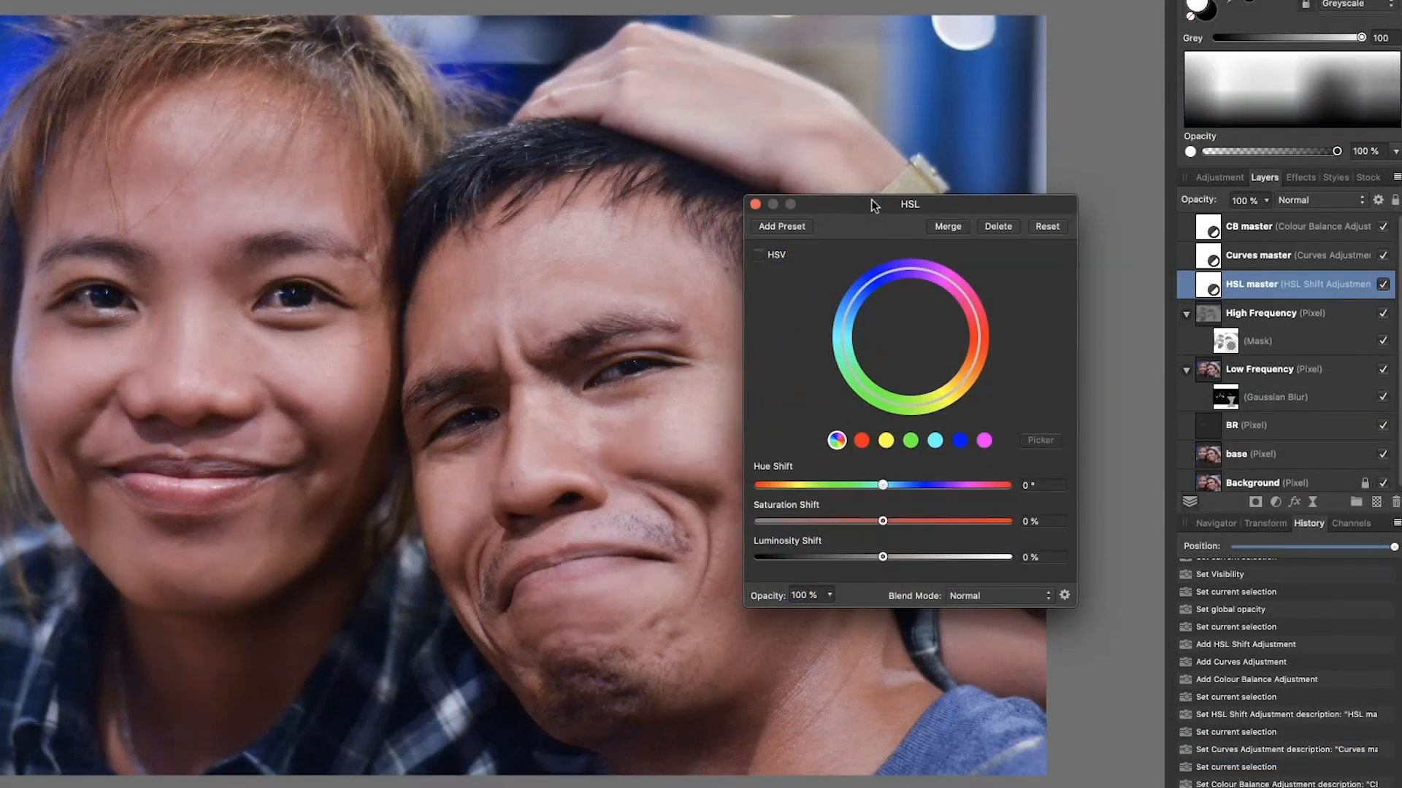
{"action": "left_click_drag", "start_coordinate": [861, 204], "coordinate": [927, 225]}
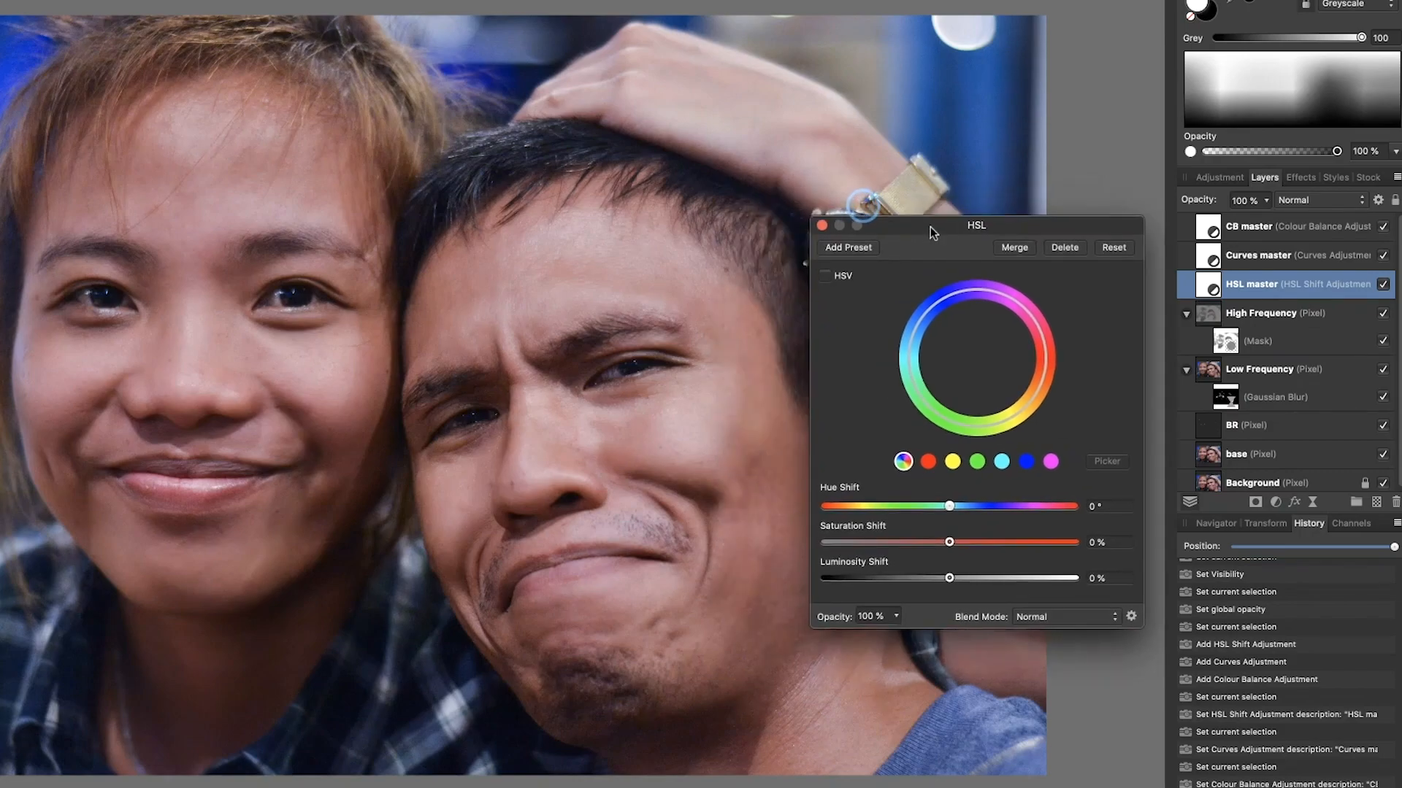
Step: Try an overall hue shift of about -64° and reset it to 0°
{"action": "left_click_drag", "start_coordinate": [949, 506], "coordinate": [905, 504]}
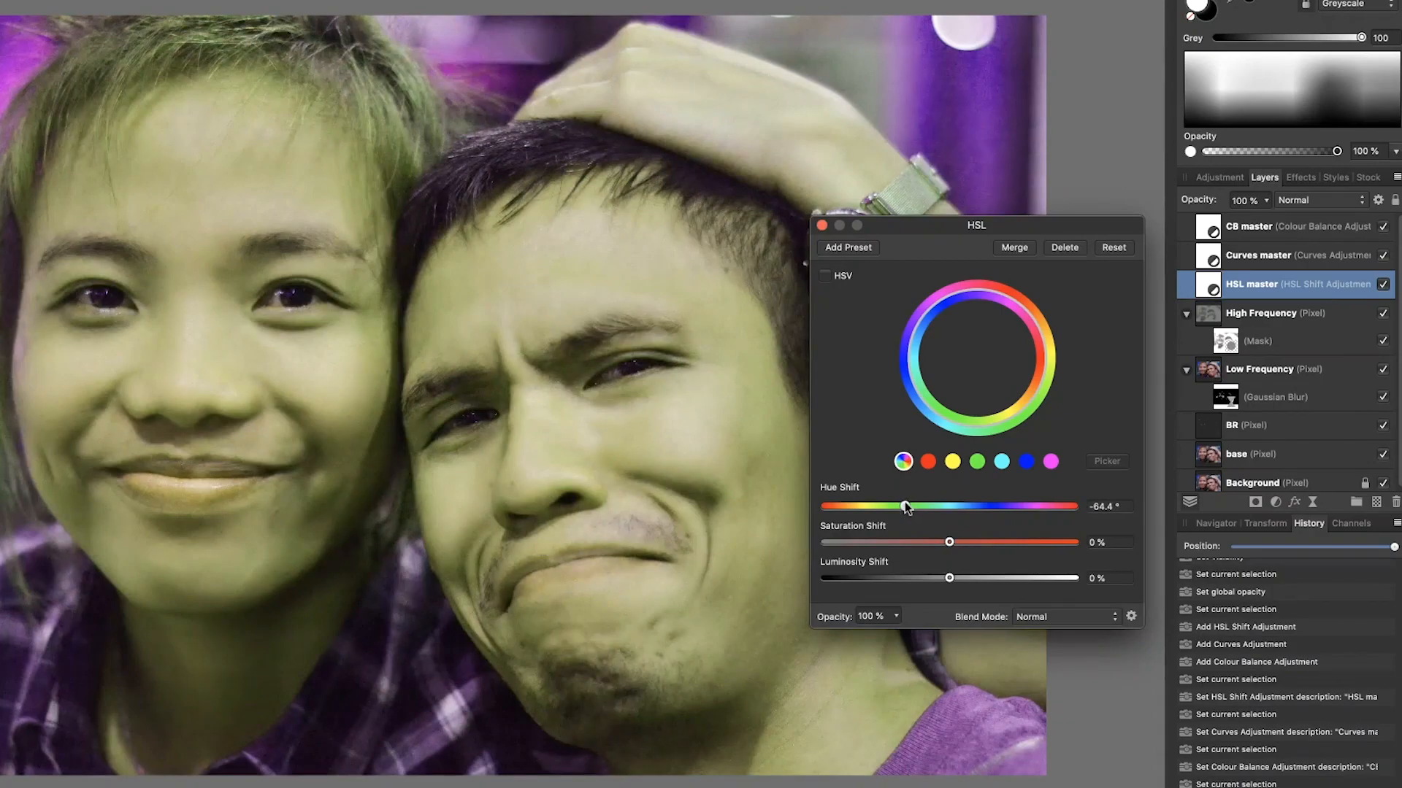
{"action": "double_click", "coordinate": [905, 503]}
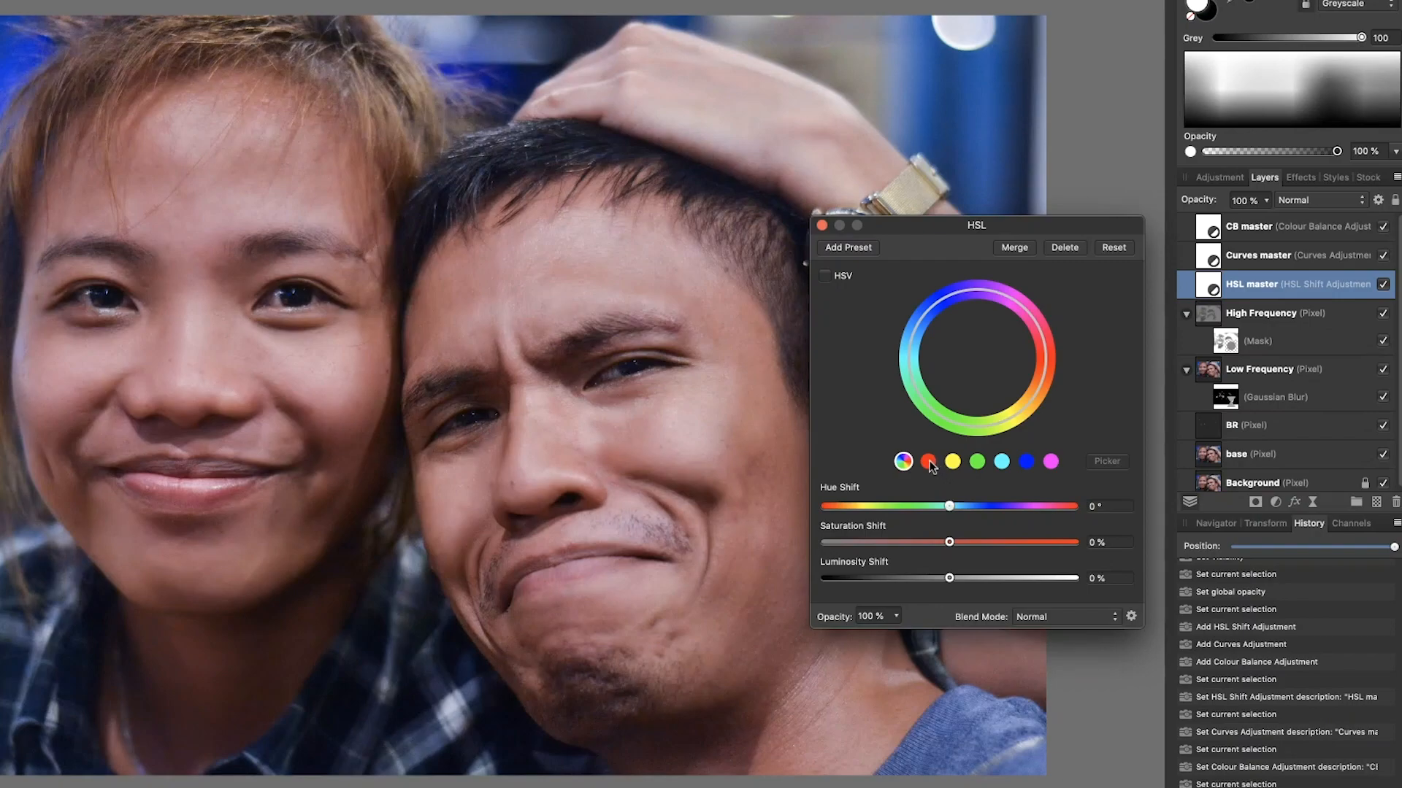
Step: Target the red range at the skin tone sampled from the man's forehead and shift its hue to -3.6°
{"action": "left_click", "coordinate": [929, 461]}
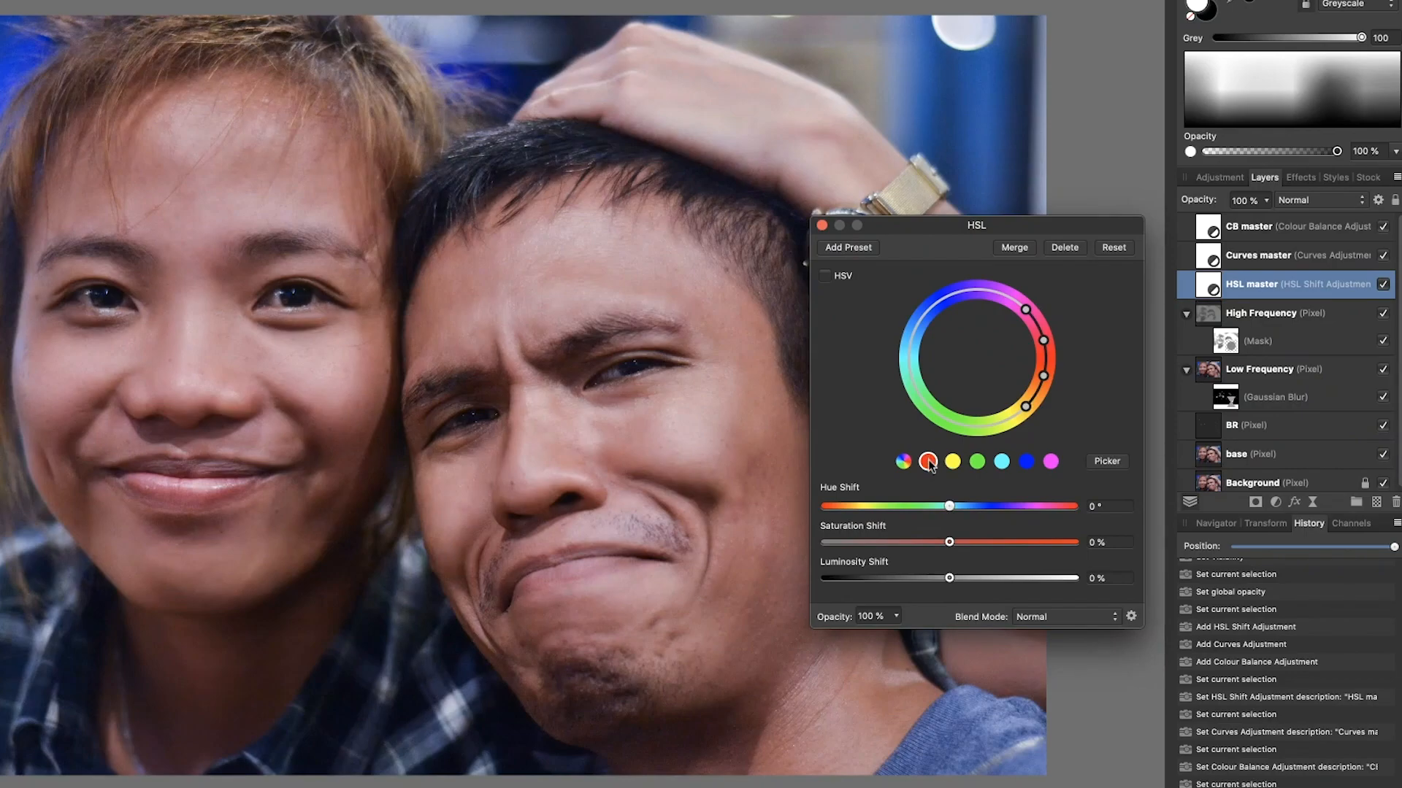
{"action": "left_click", "coordinate": [1107, 462]}
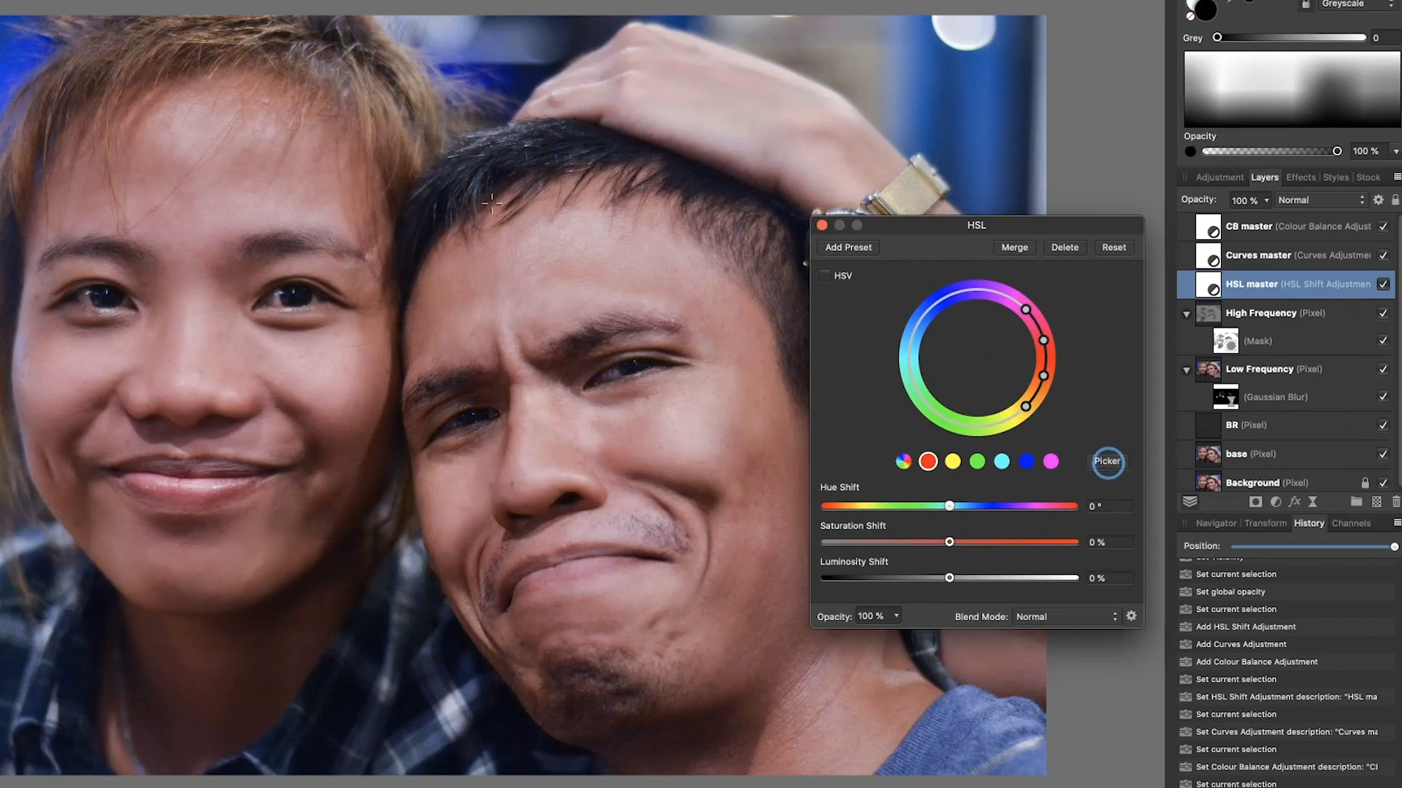
{"action": "left_click", "coordinate": [482, 283]}
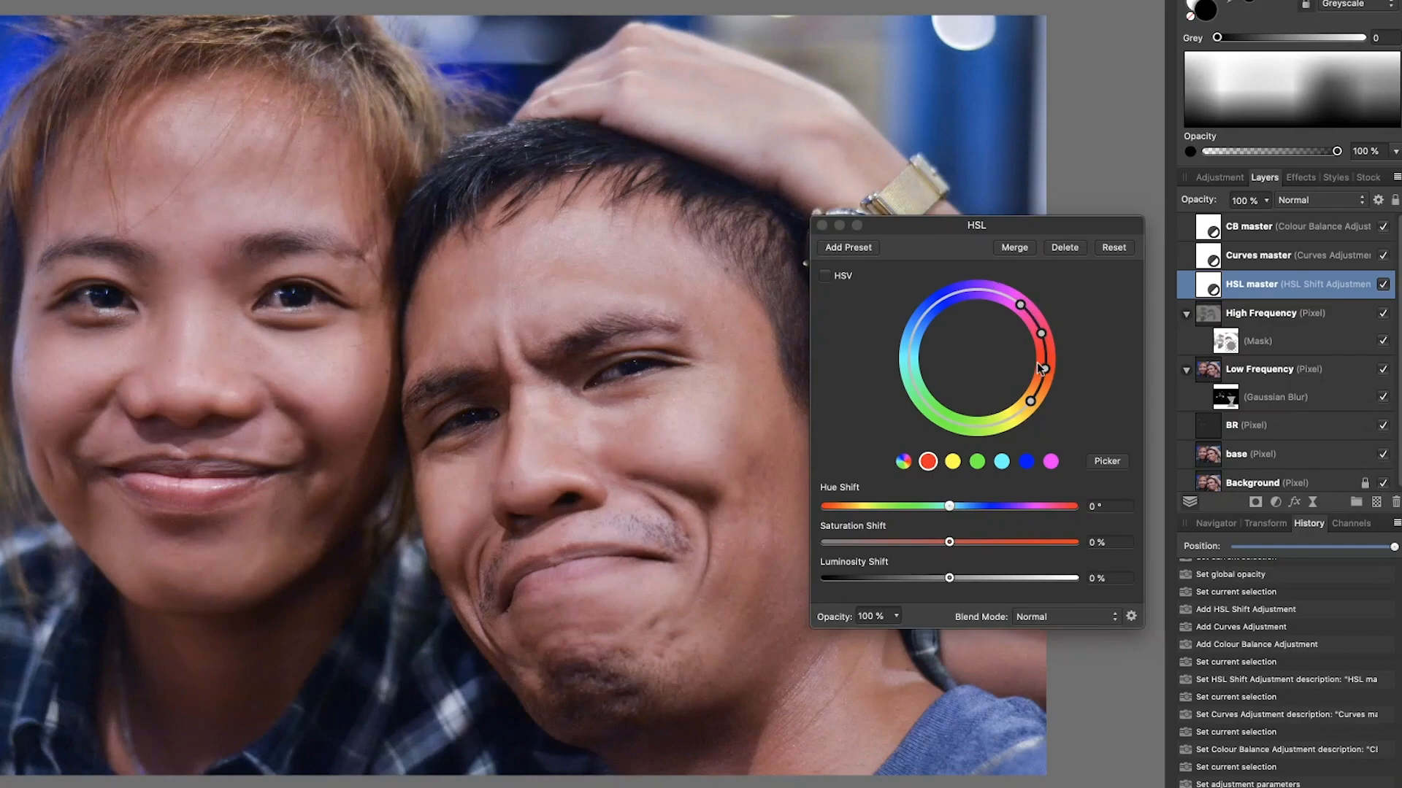
{"action": "left_click", "coordinate": [949, 506]}
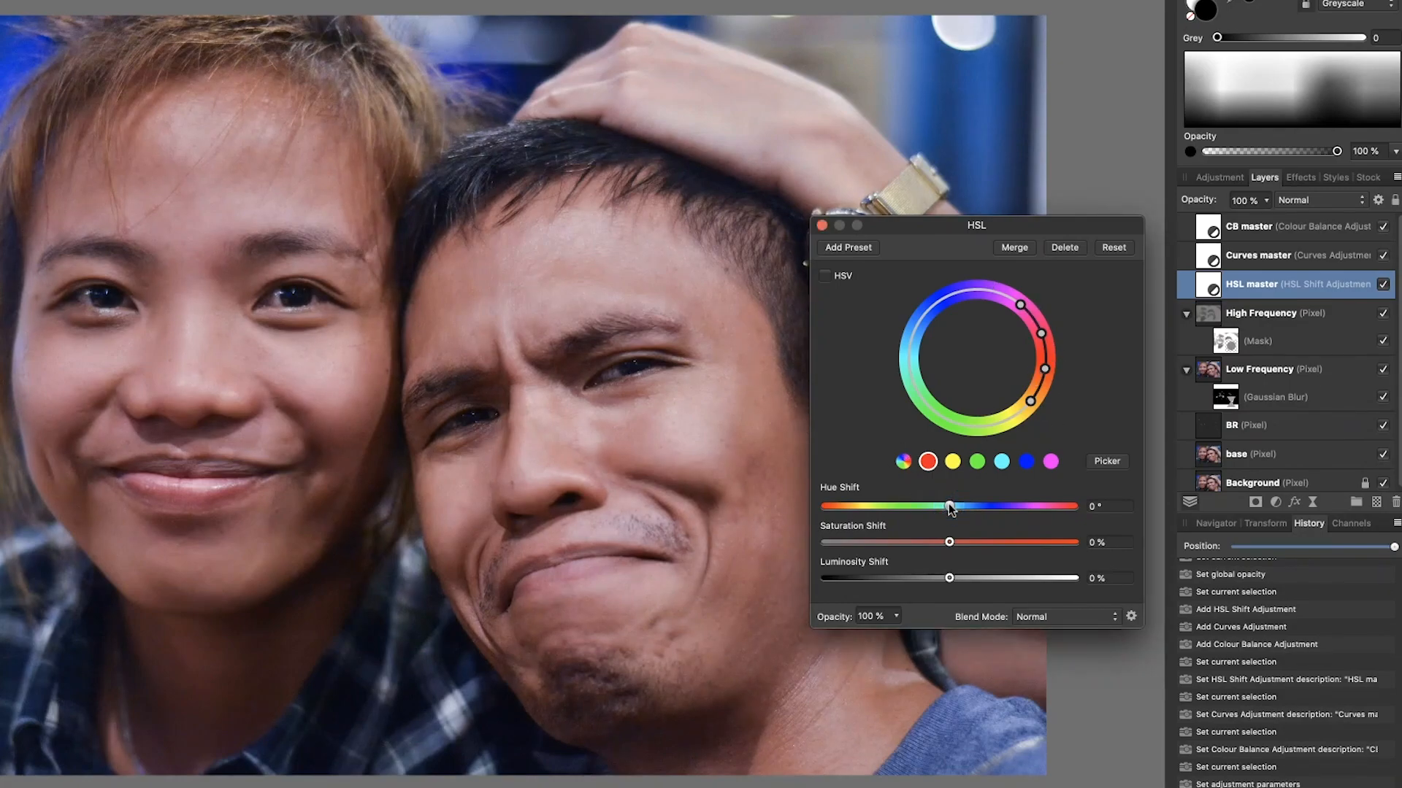
{"action": "mouse_move", "coordinate": [949, 506]}
{"action": "left_mouse_down"}
{"action": "mouse_move", "coordinate": [981, 511]}
{"action": "mouse_move", "coordinate": [948, 510]}
{"action": "left_mouse_up"}
{"action": "double_click", "coordinate": [971, 506]}
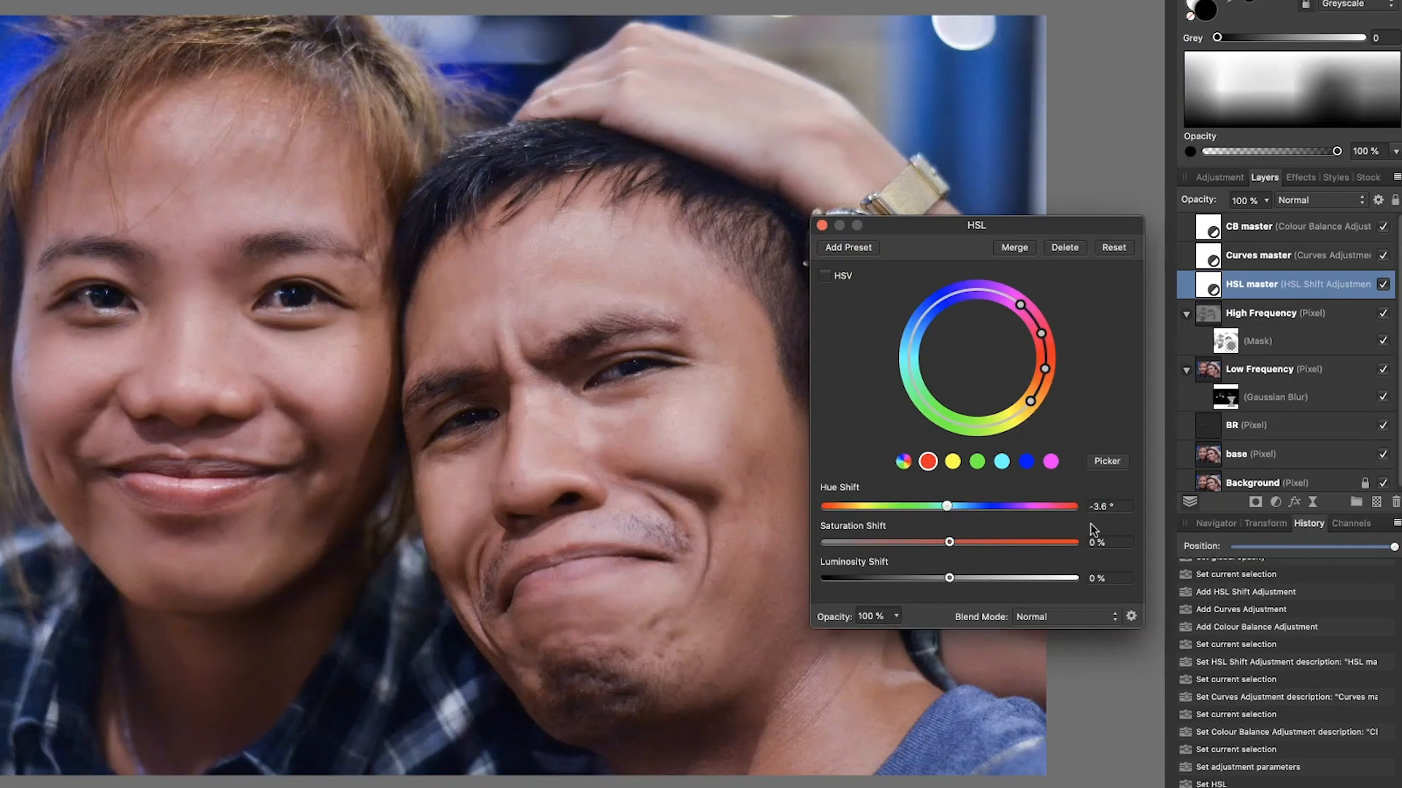
{"action": "left_click", "coordinate": [821, 225]}
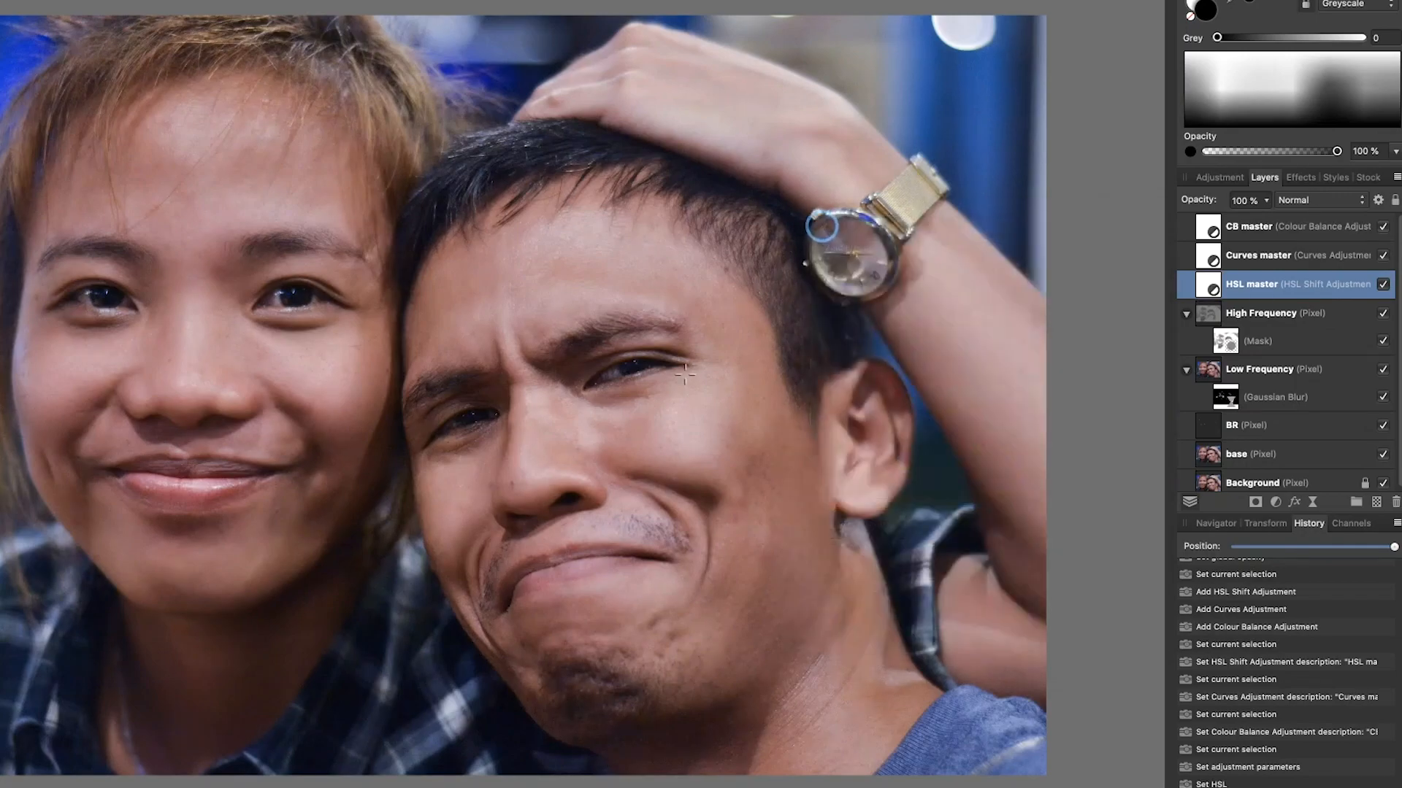
Step: Brighten Curves master by pulling the master curve's white point inward, and lower a point in the darker midtones slightly
{"action": "double_click", "coordinate": [1203, 256]}
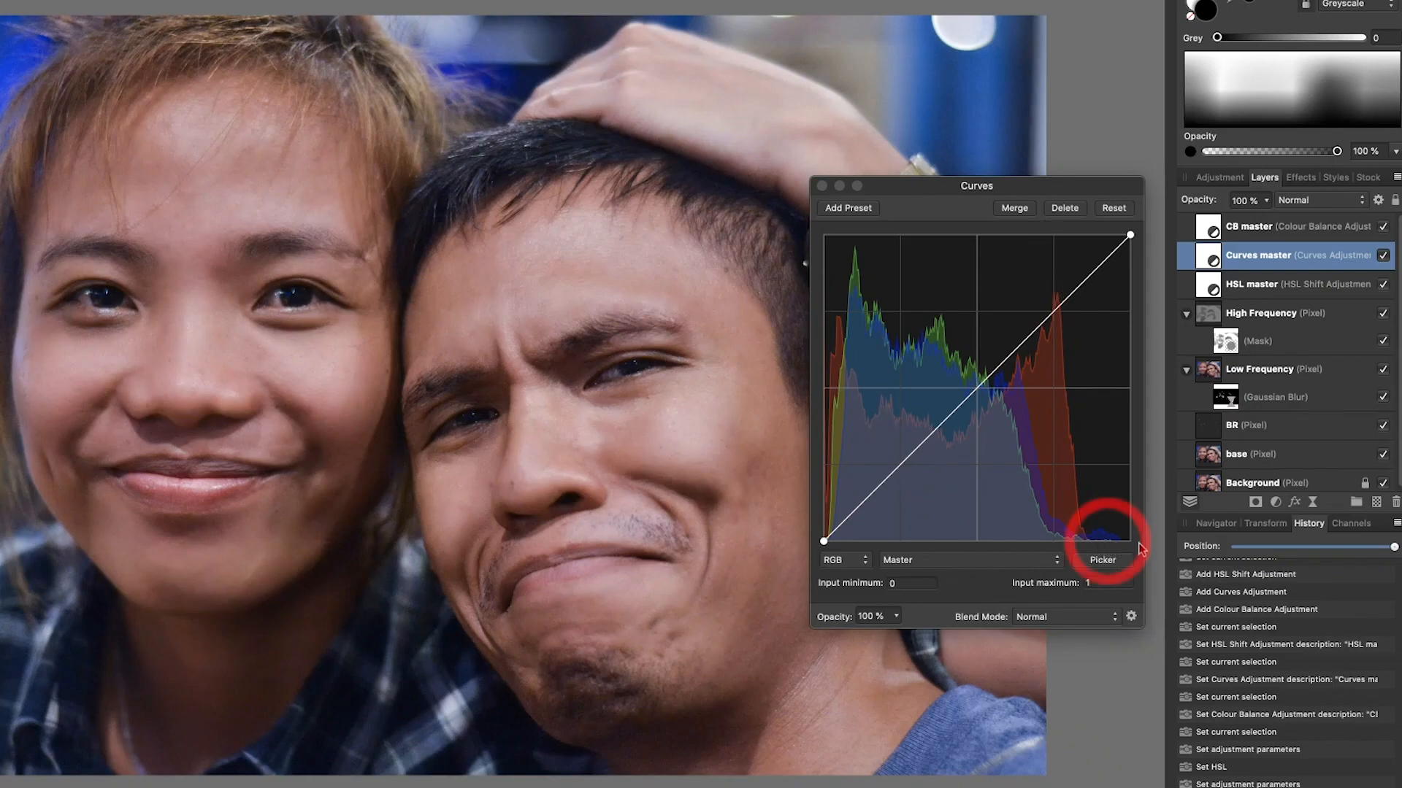
{"action": "left_click", "coordinate": [1129, 235]}
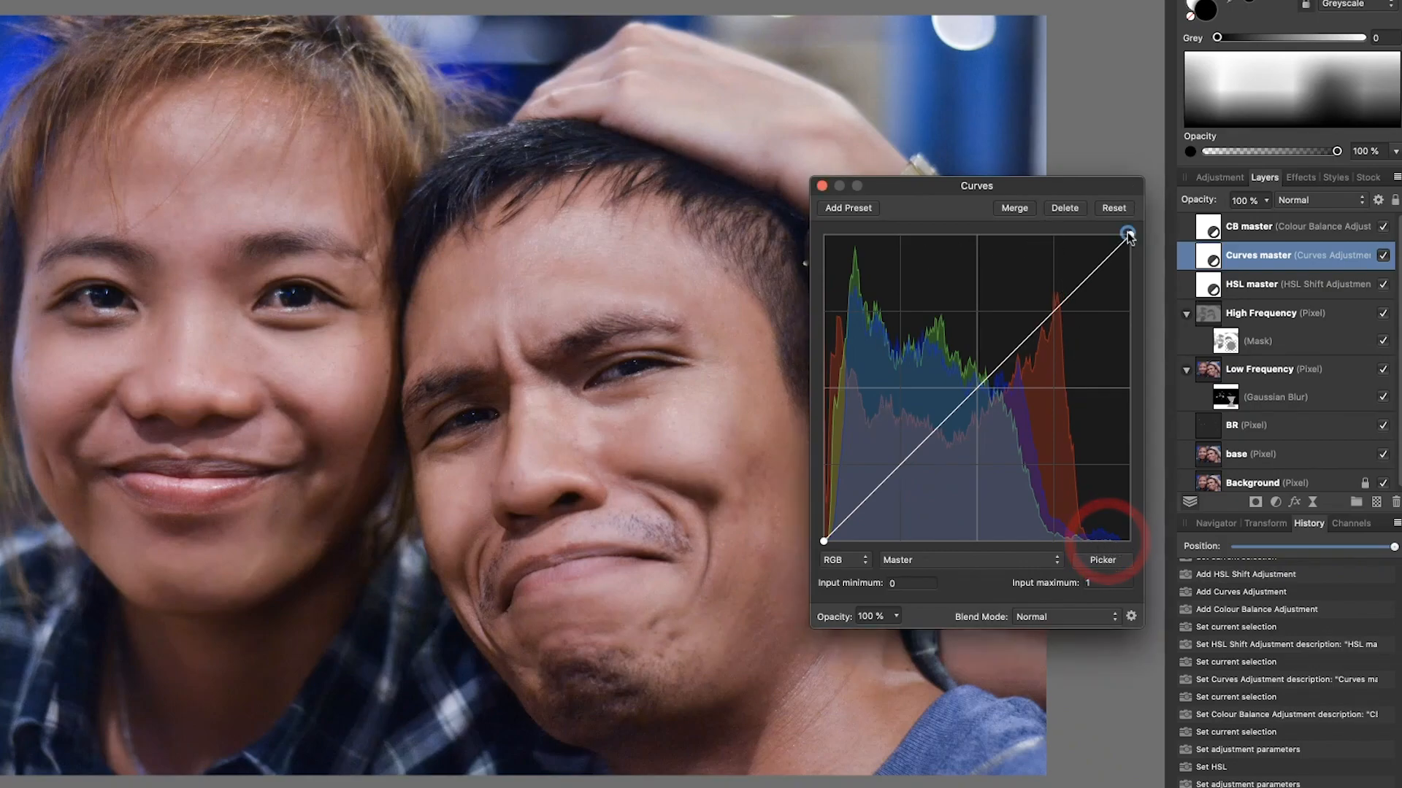
{"action": "left_click_drag", "start_coordinate": [1129, 235], "coordinate": [1096, 239]}
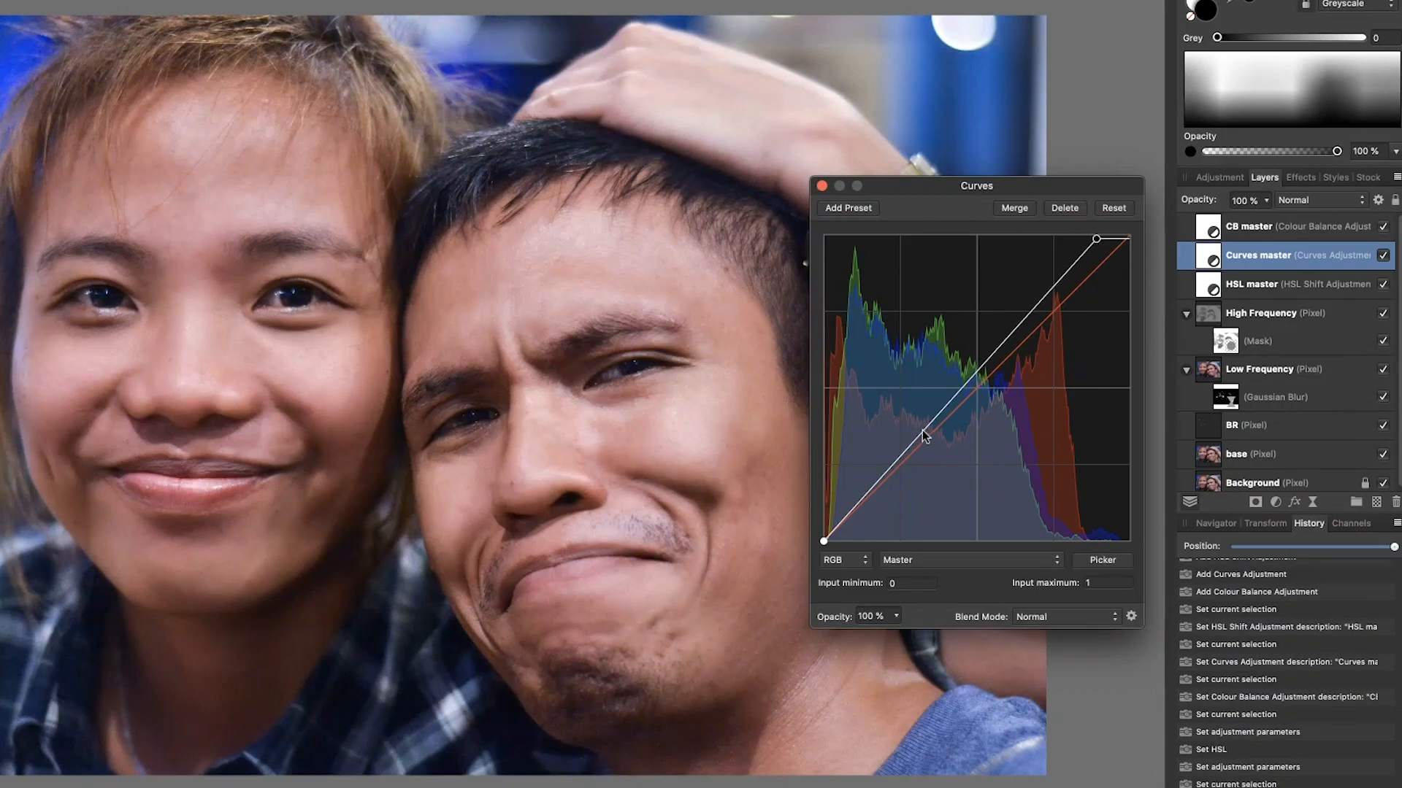
{"action": "left_click_drag", "start_coordinate": [923, 429], "coordinate": [928, 436]}
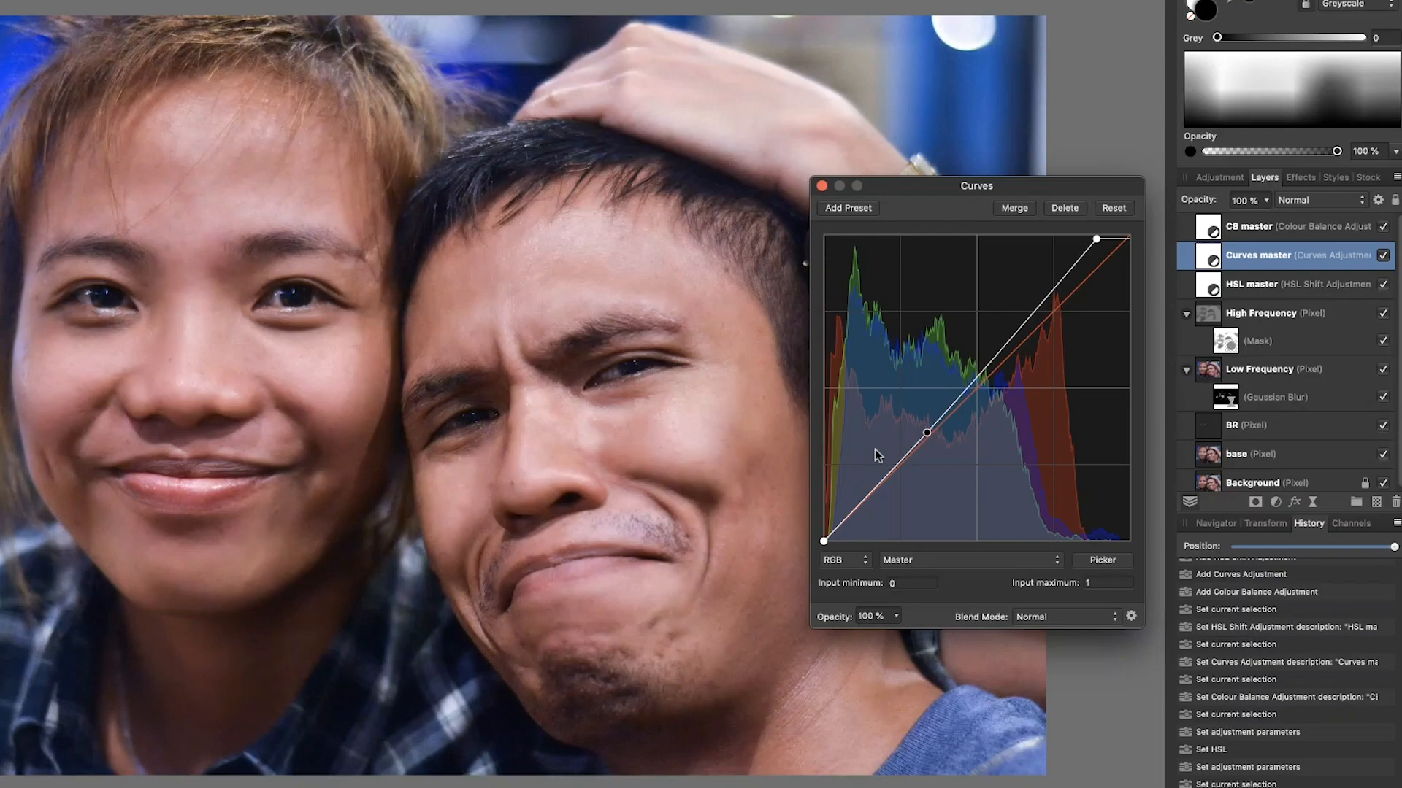
{"action": "left_click", "coordinate": [1025, 322]}
{"action": "left_click_drag", "start_coordinate": [1025, 321], "coordinate": [1026, 321]}
{"action": "key", "text": "BackSpace"}
{"action": "left_click", "coordinate": [822, 187]}
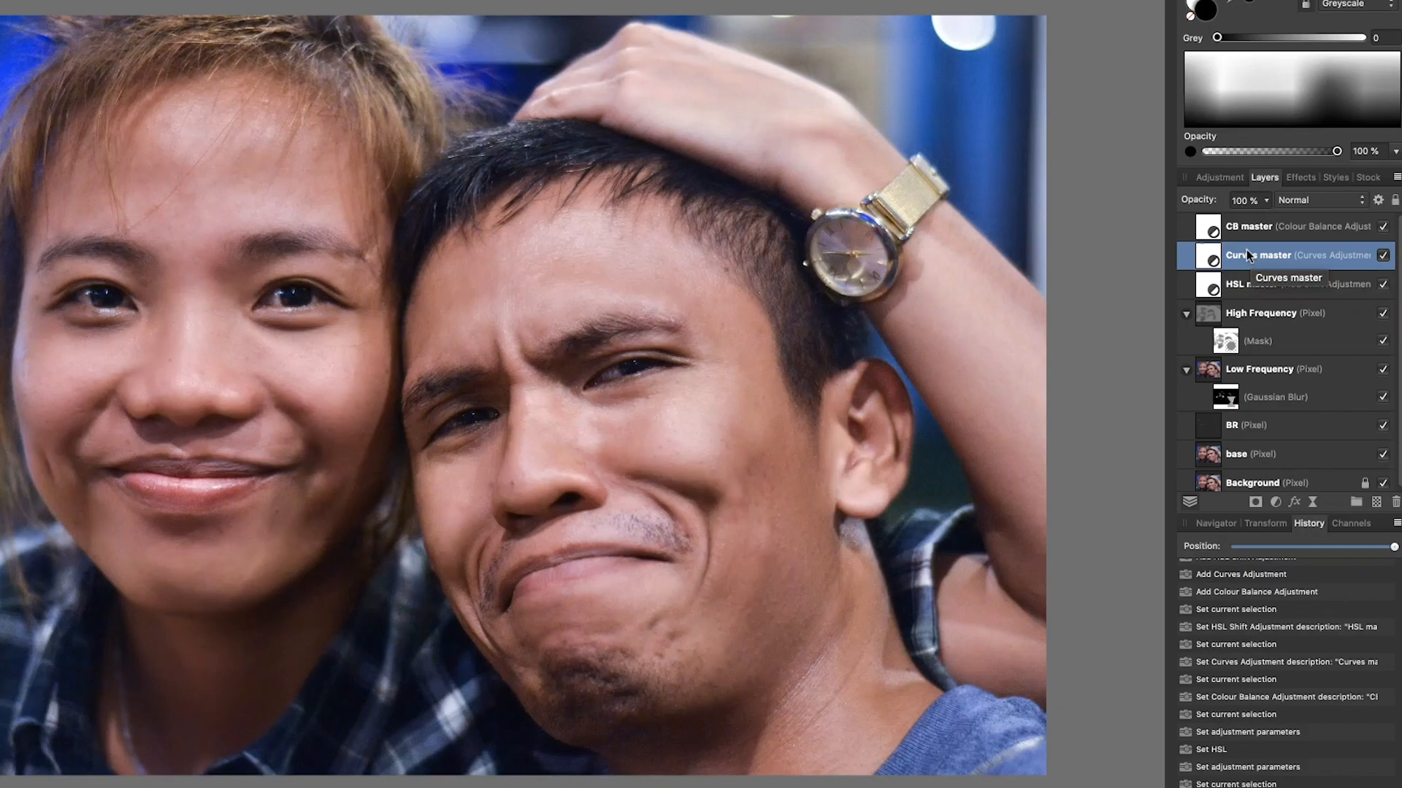
Step: In CB master, set the Cyan/Red balance of the shadows to -6%
{"action": "double_click", "coordinate": [1210, 230]}
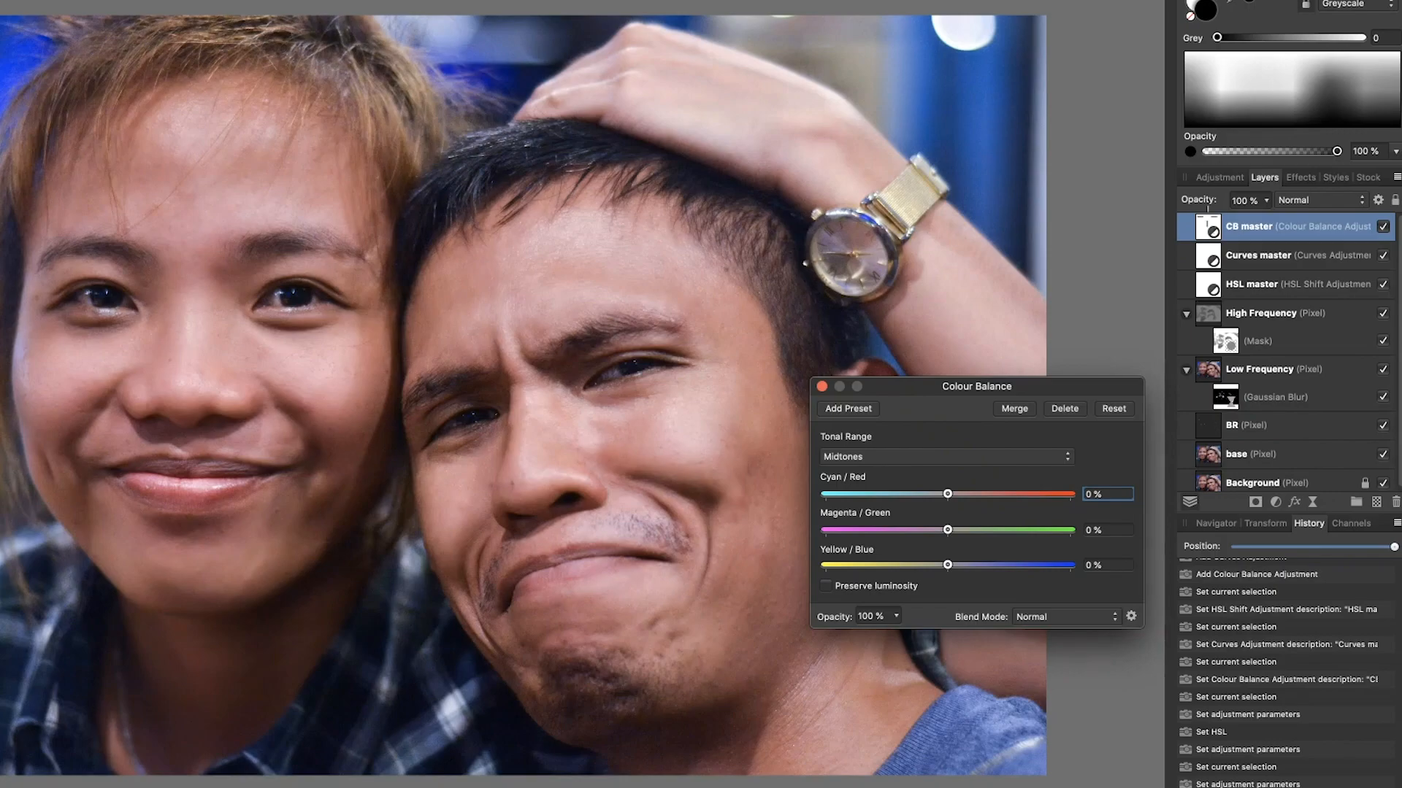
{"action": "left_click_drag", "start_coordinate": [896, 384], "coordinate": [843, 312]}
{"action": "left_click", "coordinate": [864, 381]}
{"action": "left_click", "coordinate": [861, 371]}
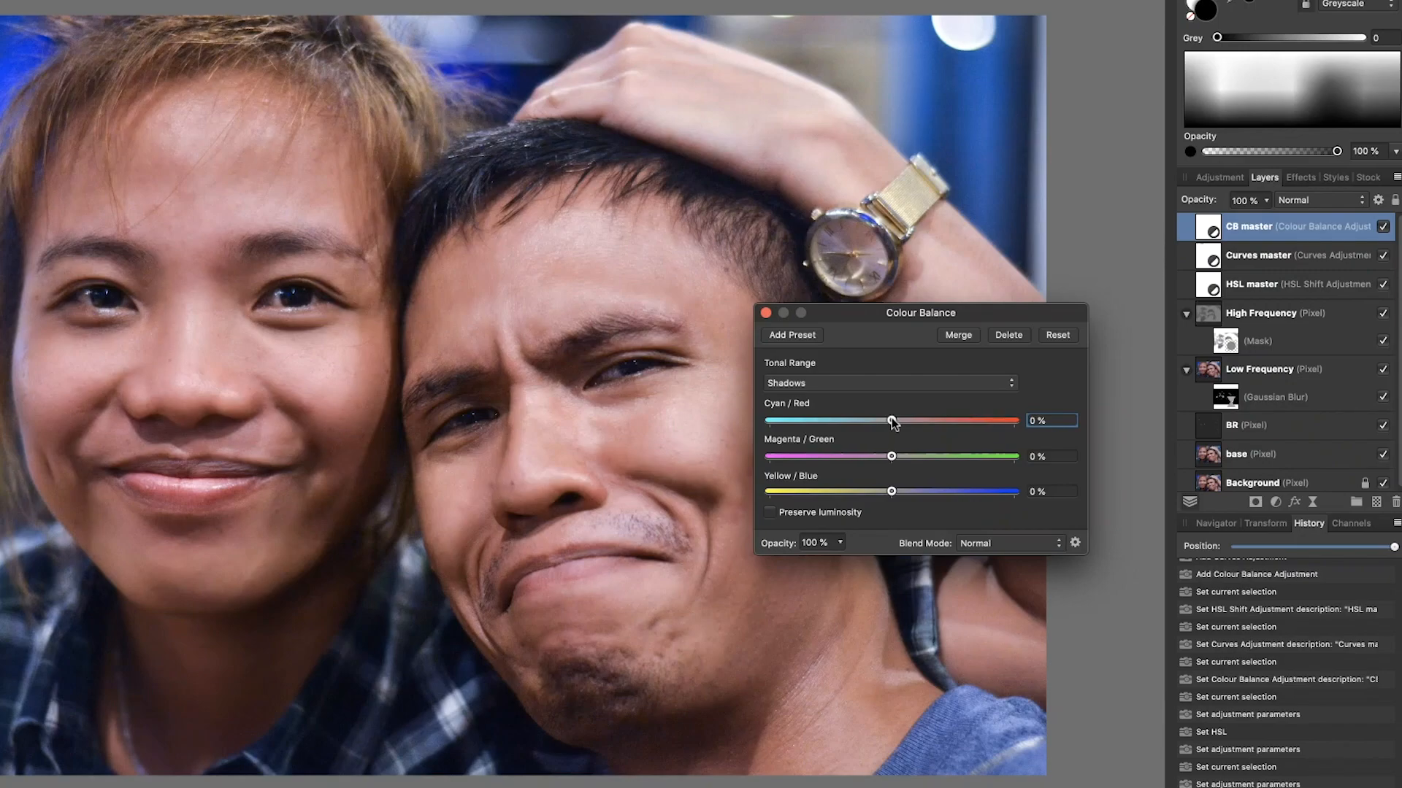
{"action": "left_click_drag", "start_coordinate": [892, 422], "coordinate": [886, 425]}
{"action": "left_click_drag", "start_coordinate": [887, 427], "coordinate": [887, 427]}
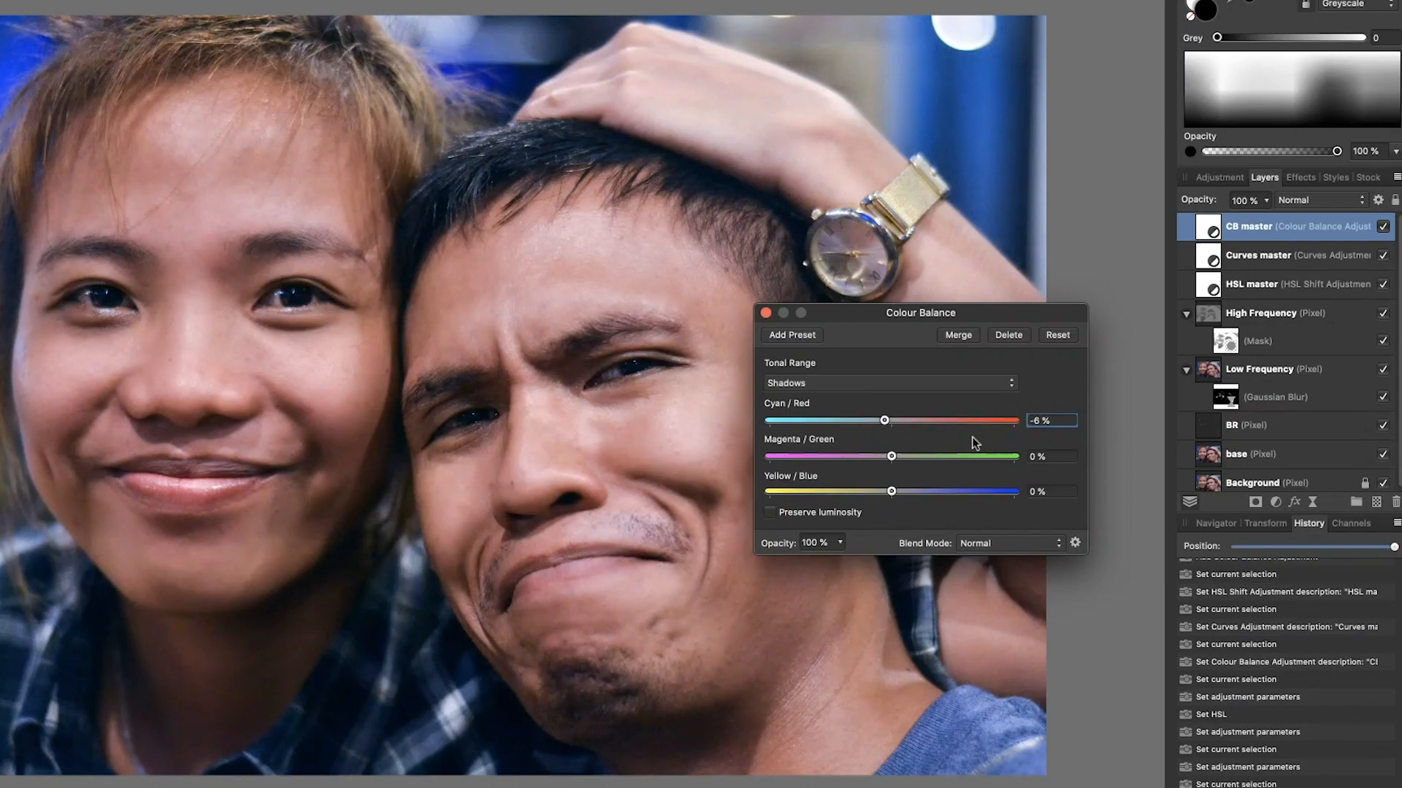
Step: Try shifting the shadows' Yellow/Blue balance towards blue and reset it
{"action": "left_click_drag", "start_coordinate": [835, 317], "coordinate": [921, 311]}
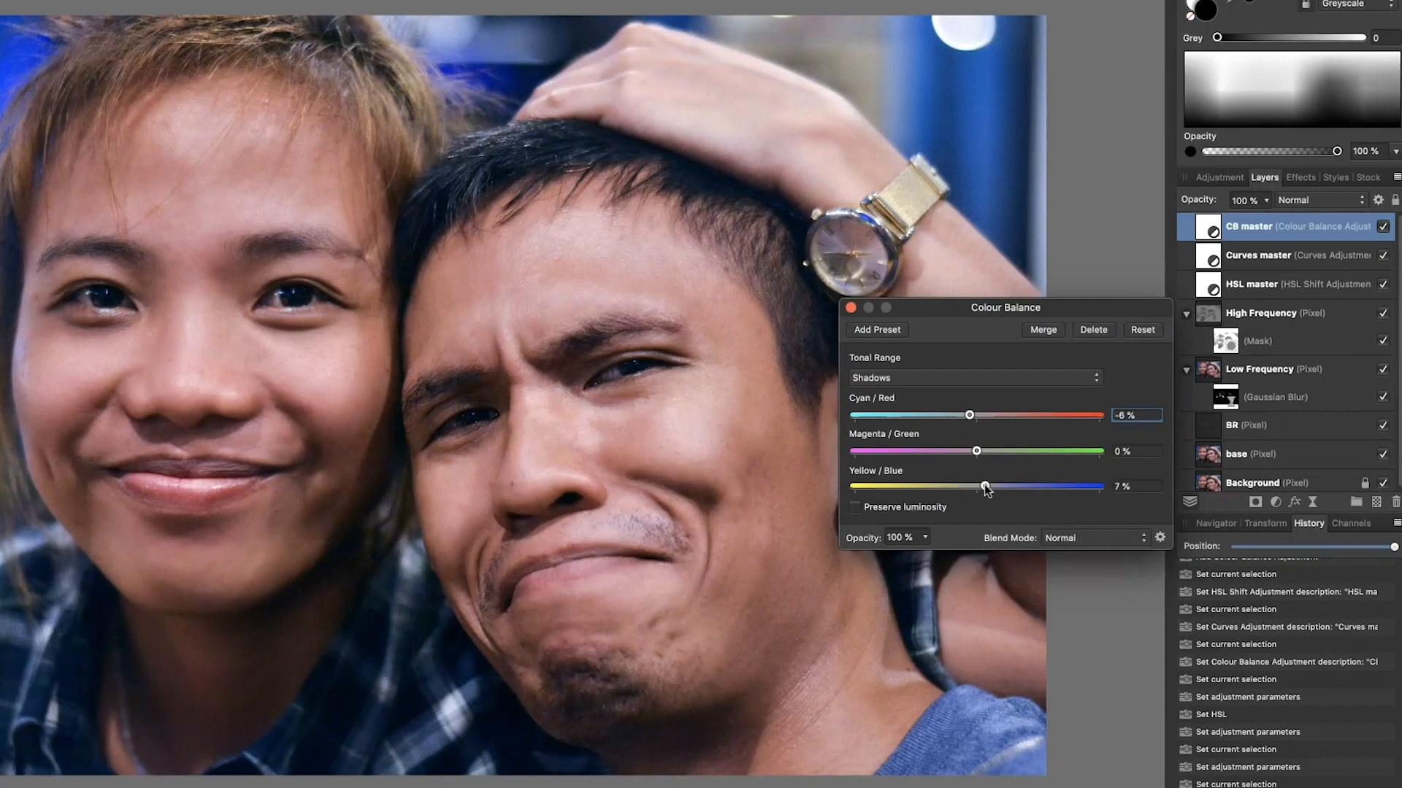
{"action": "left_click_drag", "start_coordinate": [978, 486], "coordinate": [993, 490]}
{"action": "double_click", "coordinate": [994, 489]}
{"action": "mouse_move", "coordinate": [976, 453]}
{"action": "left_mouse_down"}
{"action": "mouse_move", "coordinate": [1043, 453]}
{"action": "mouse_move", "coordinate": [977, 473]}
{"action": "left_mouse_up"}
Step: Set the midtones' Cyan/Red balance to -8% and their Yellow/Blue balance to -5%
{"action": "left_click", "coordinate": [939, 378]}
{"action": "left_click", "coordinate": [938, 391]}
{"action": "left_click_drag", "start_coordinate": [976, 450], "coordinate": [975, 513]}
{"action": "left_click", "coordinate": [978, 486]}
{"action": "mouse_move", "coordinate": [976, 415]}
{"action": "left_mouse_down"}
{"action": "mouse_move", "coordinate": [1007, 422]}
{"action": "mouse_move", "coordinate": [913, 427]}
{"action": "mouse_move", "coordinate": [985, 438]}
{"action": "mouse_move", "coordinate": [965, 435]}
{"action": "left_mouse_up"}
Step: Try shifting the highlights towards green up to 54%, reset Magenta/Green to 0% and close the Colour Balance settings
{"action": "left_click", "coordinate": [926, 379]}
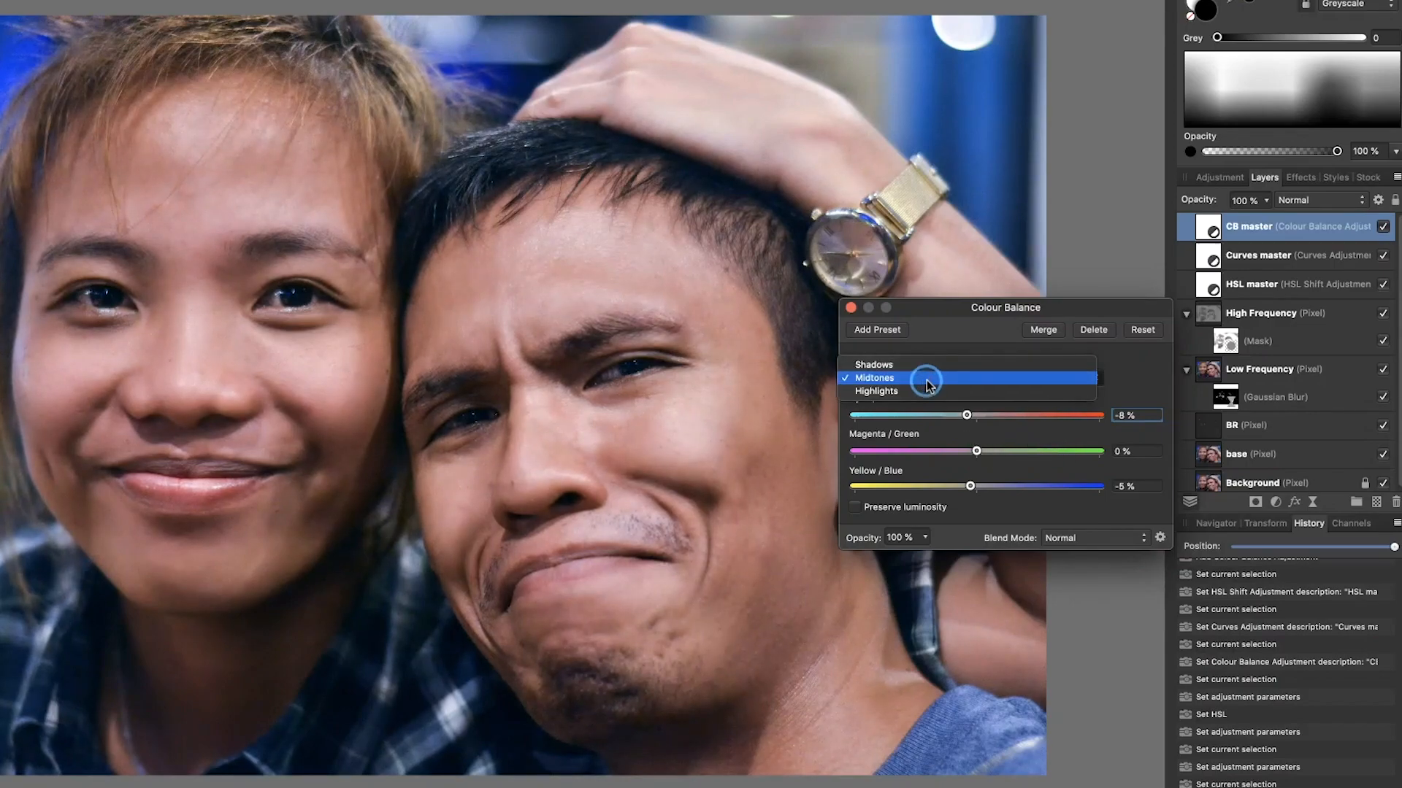
{"action": "left_click", "coordinate": [927, 388]}
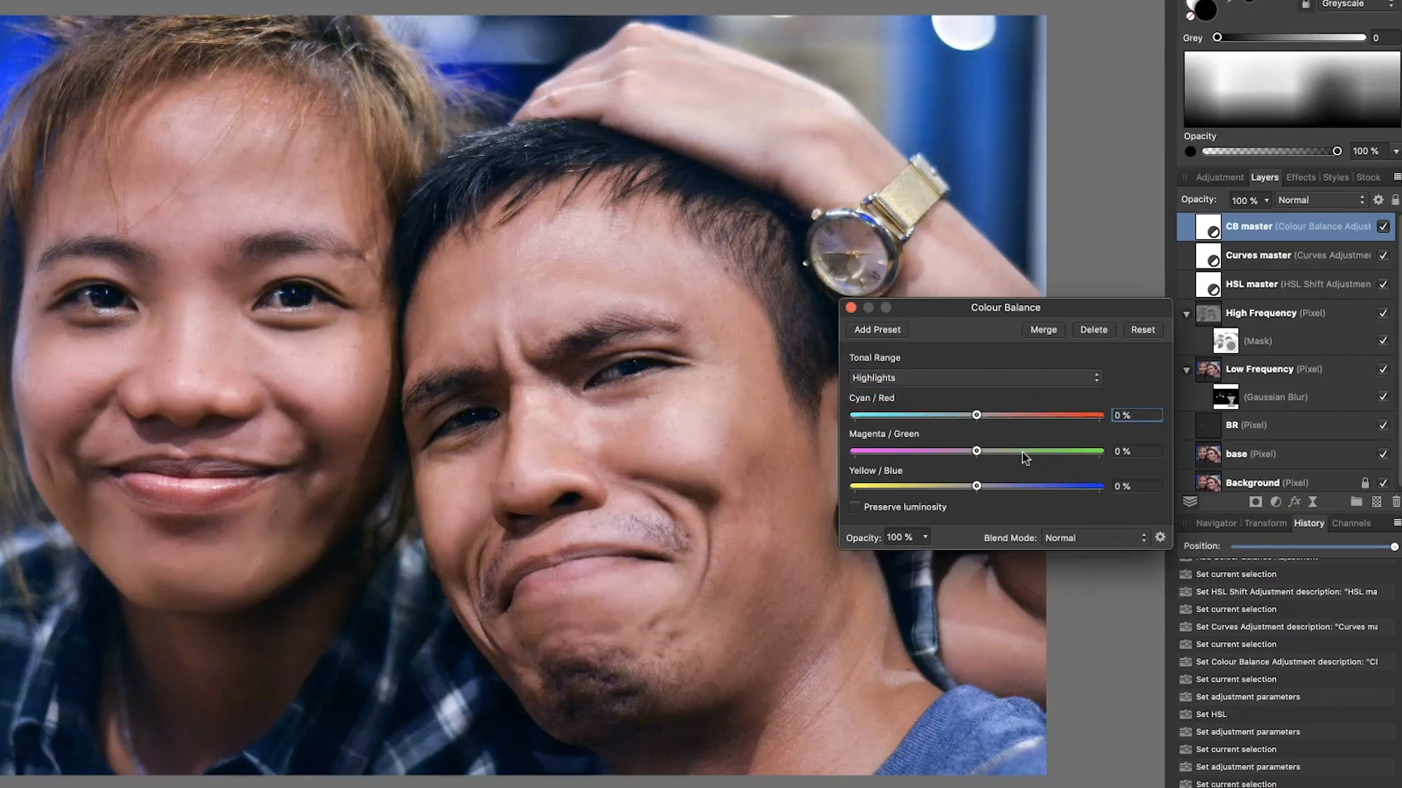
{"action": "left_click_drag", "start_coordinate": [977, 487], "coordinate": [1028, 458]}
{"action": "double_click", "coordinate": [968, 488]}
{"action": "left_click", "coordinate": [977, 451]}
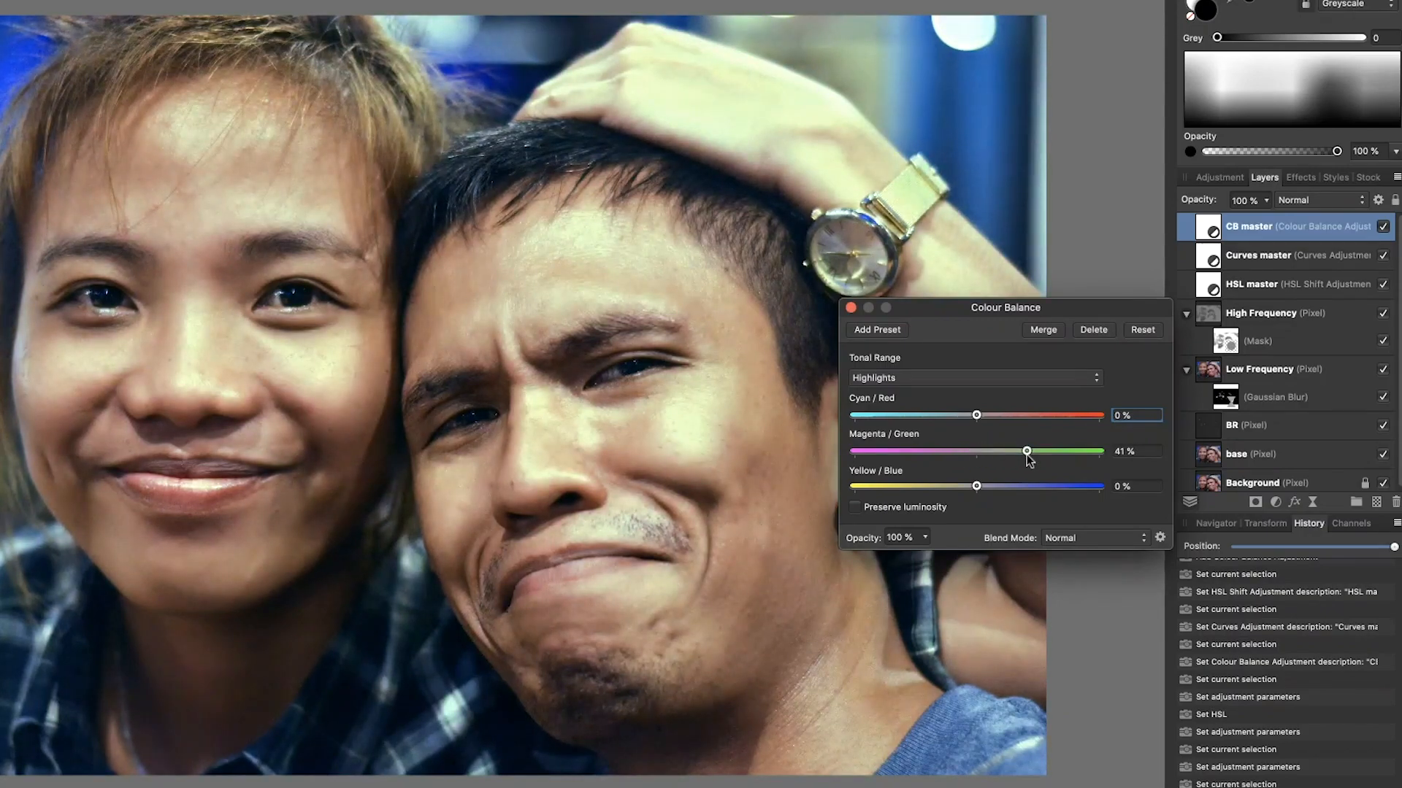
{"action": "left_click_drag", "start_coordinate": [1027, 454], "coordinate": [1041, 454]}
{"action": "left_click", "coordinate": [875, 380]}
{"action": "left_click", "coordinate": [875, 379]}
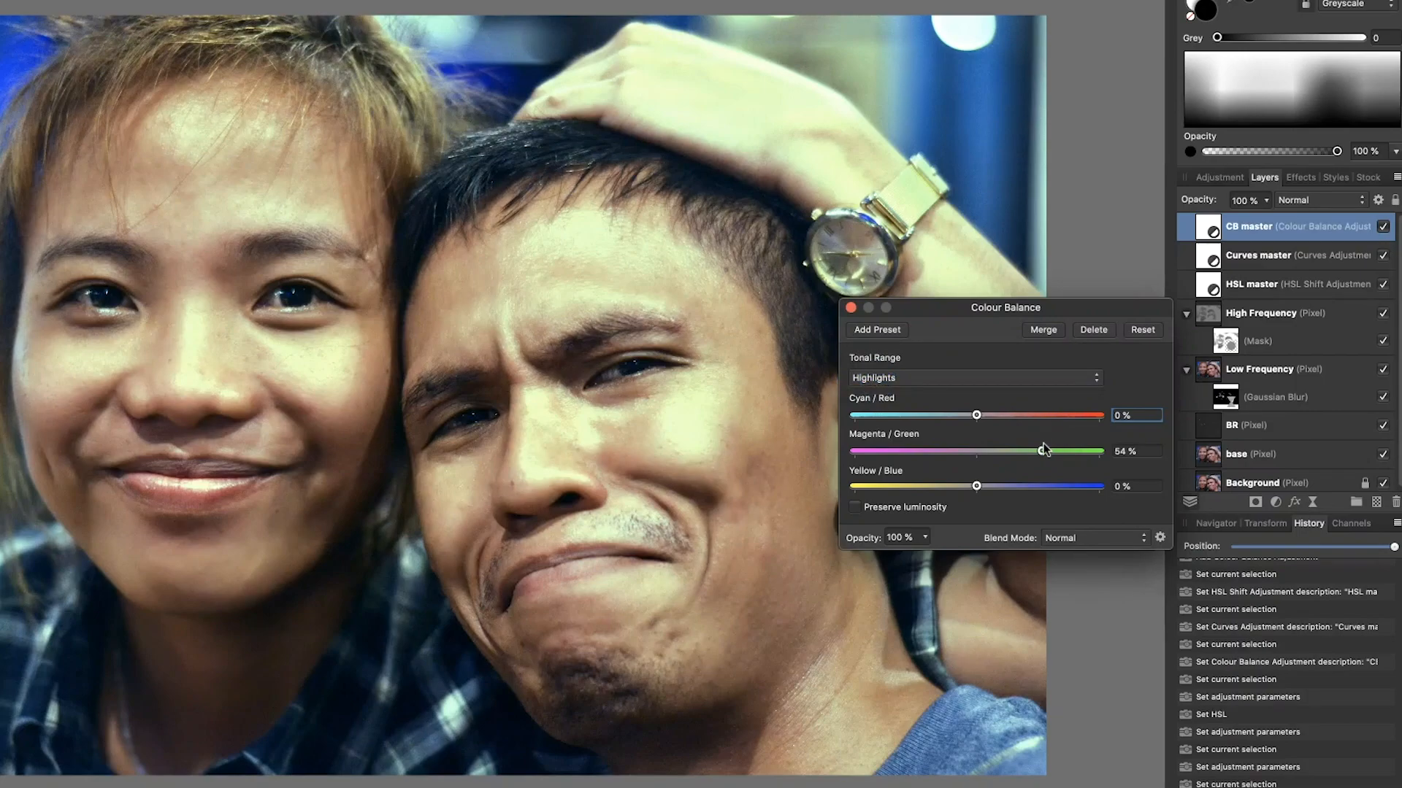
{"action": "left_click_drag", "start_coordinate": [1043, 453], "coordinate": [977, 417]}
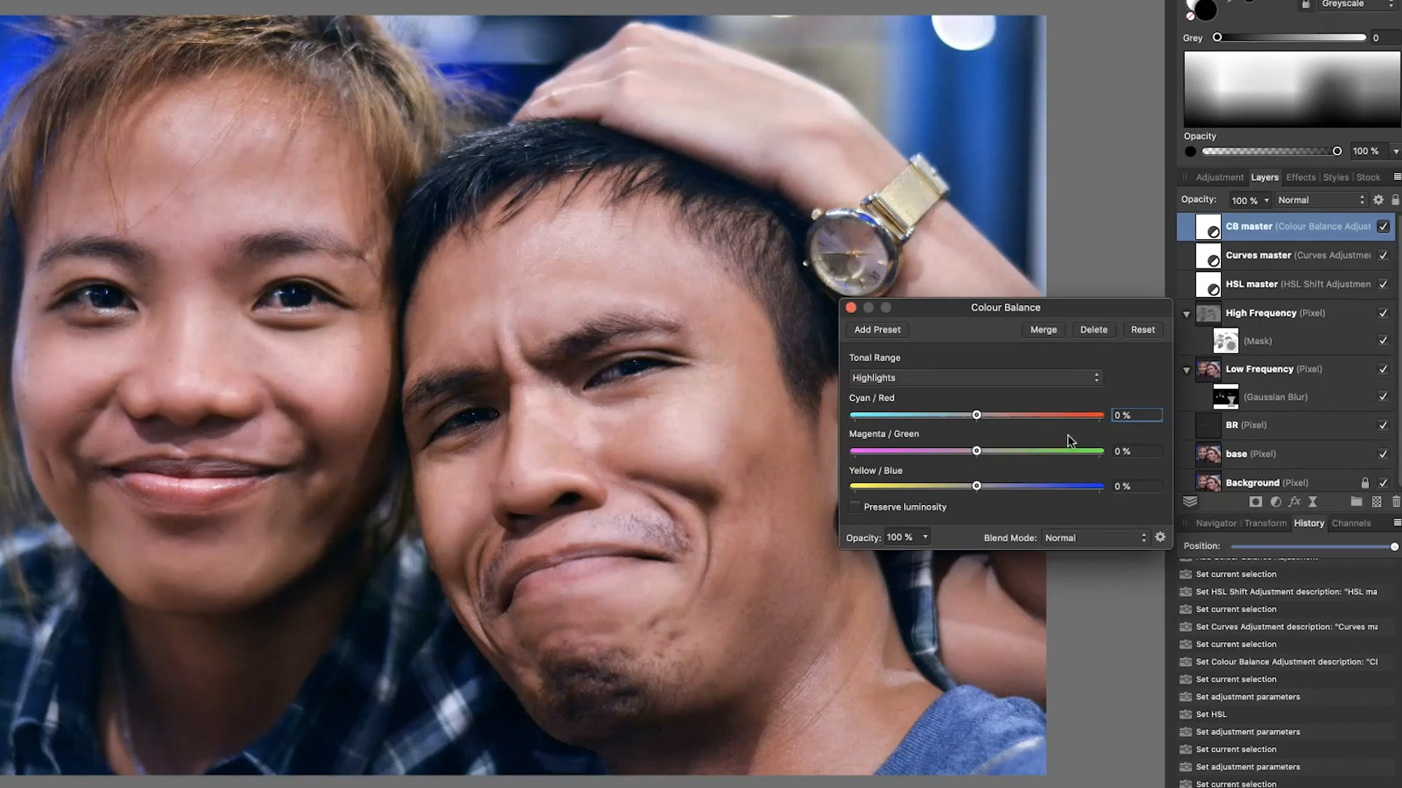
{"action": "left_click", "coordinate": [851, 308]}
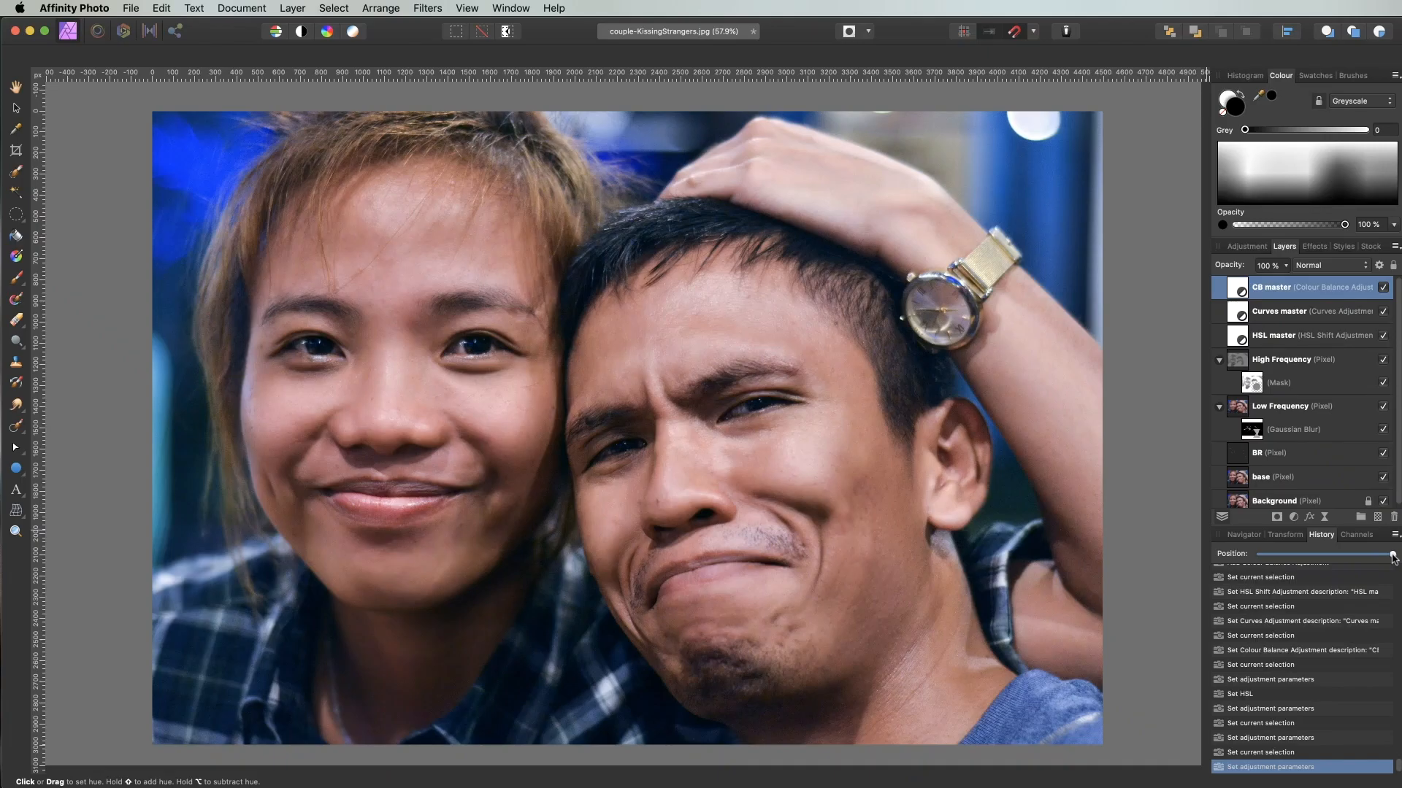
Step: Compare the original photo with the retouched version through the edit history, and review the Low Frequency and High Frequency layers
{"action": "left_click_drag", "start_coordinate": [1393, 555], "coordinate": [1198, 581]}
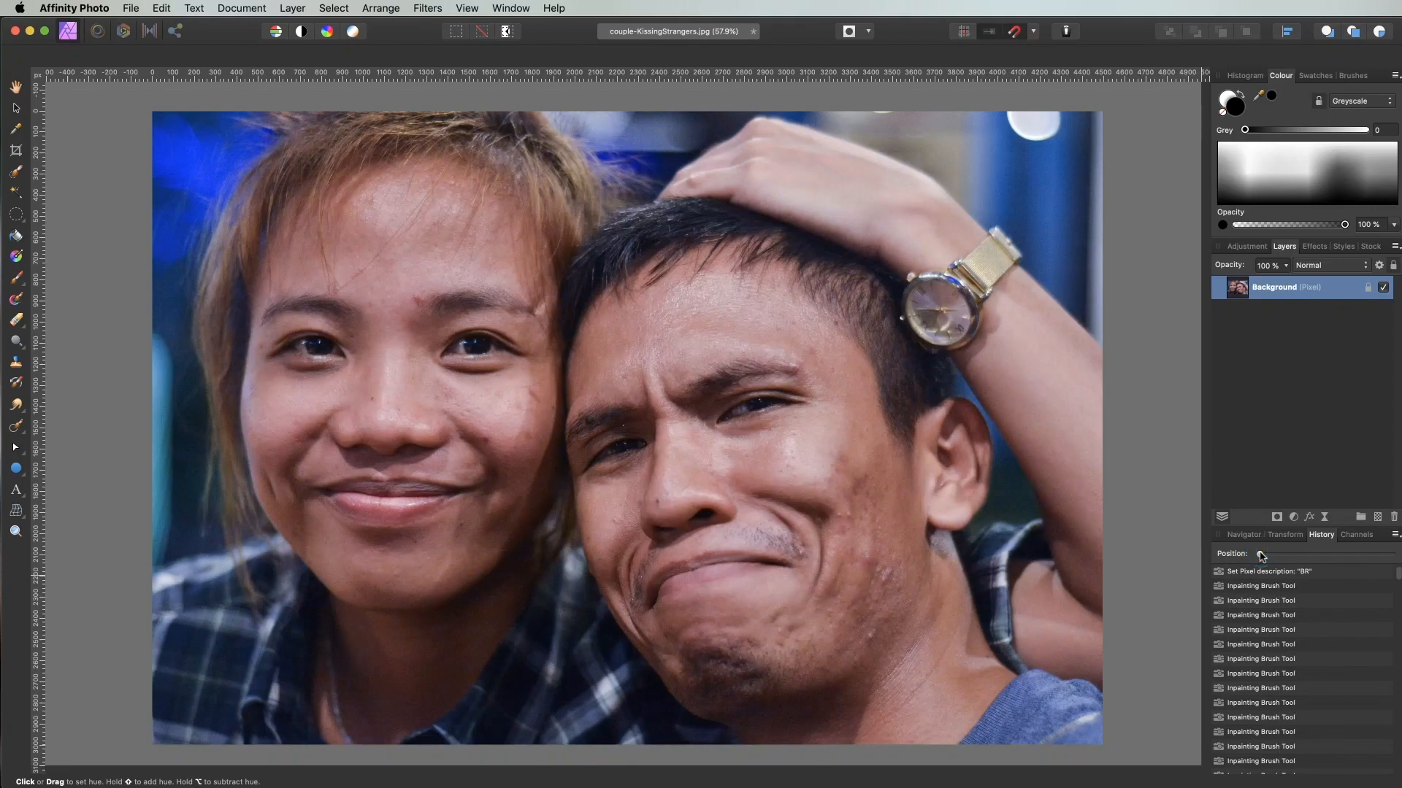
{"action": "left_click_drag", "start_coordinate": [1260, 556], "coordinate": [1392, 554]}
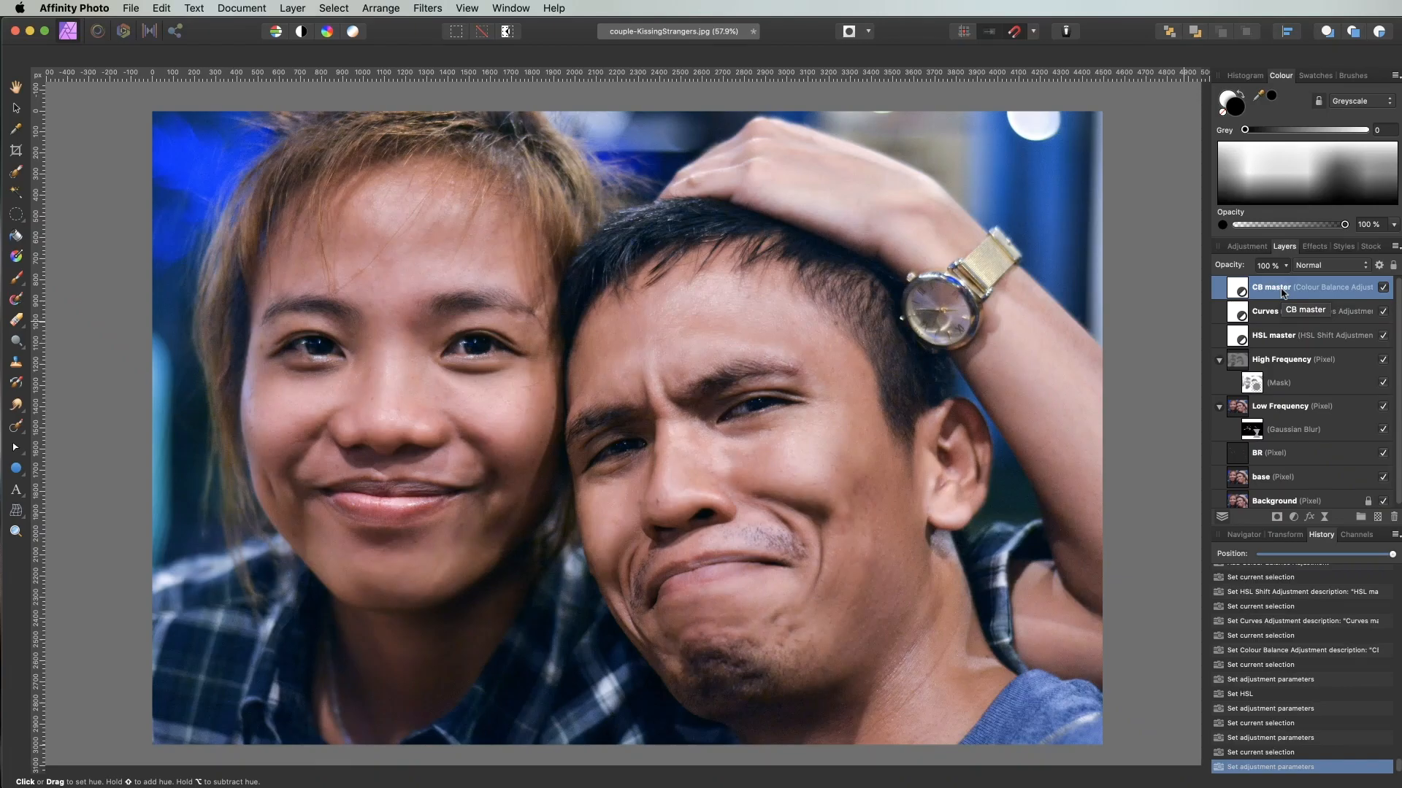
{"action": "left_click", "coordinate": [1274, 406]}
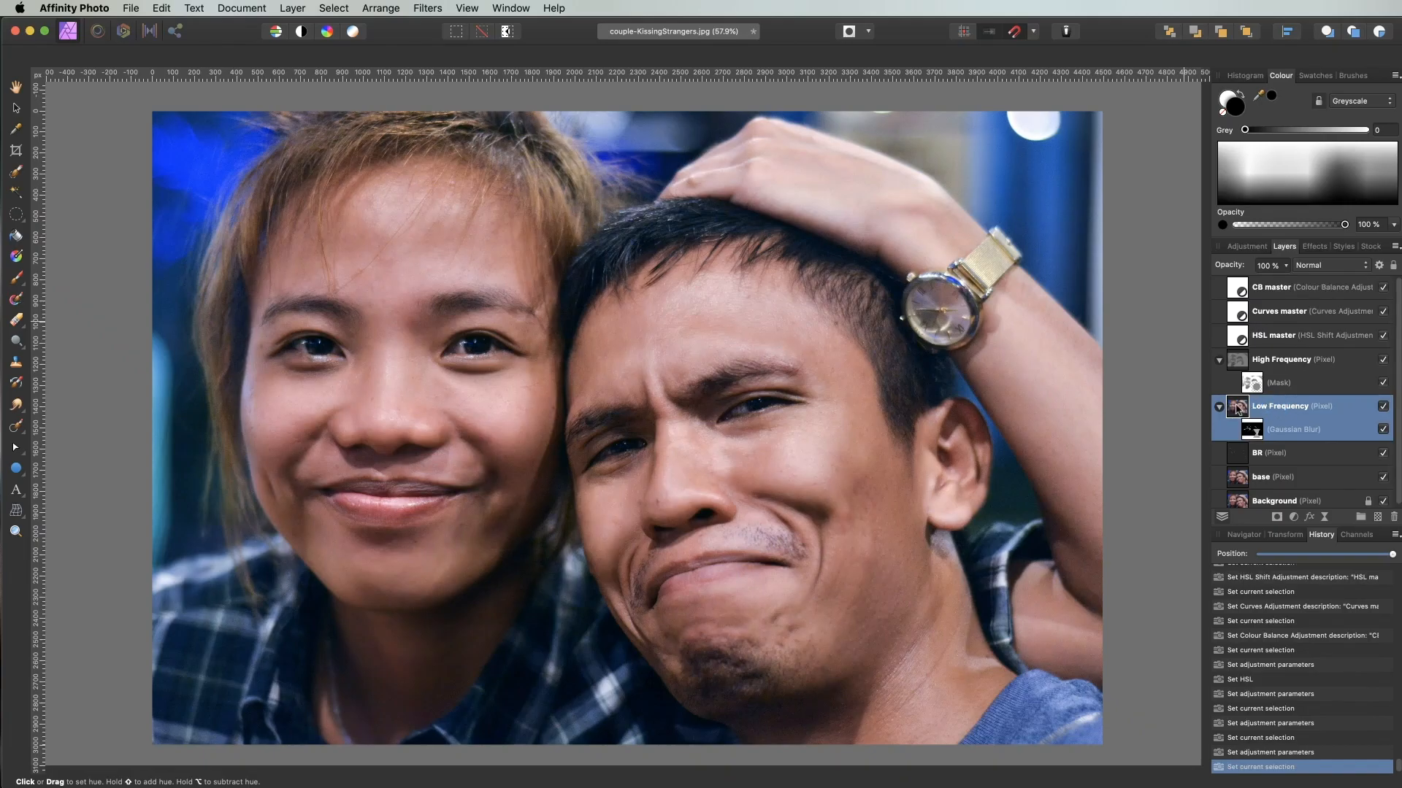
{"action": "left_click", "coordinate": [1250, 360]}
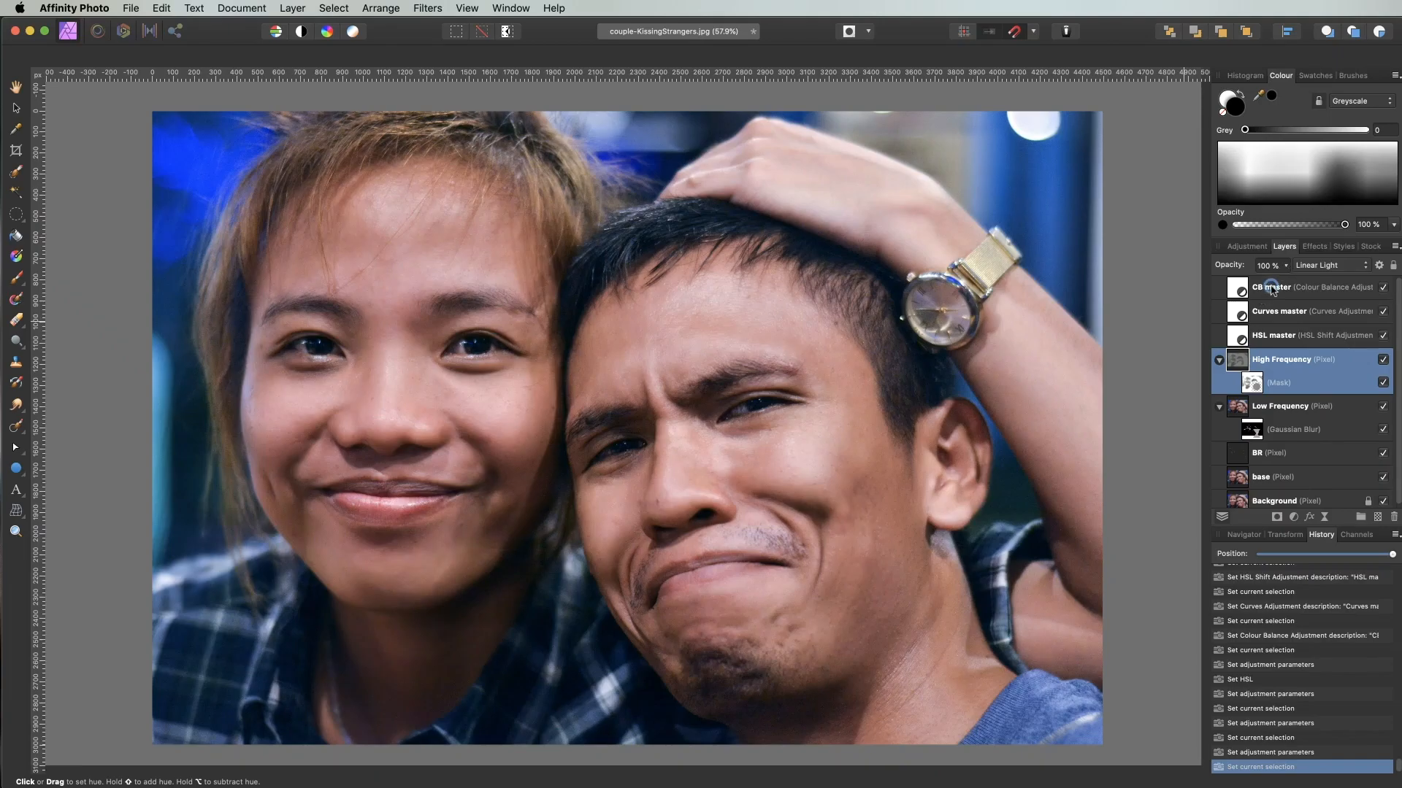
Step: Merge all visible layers into a new pixel layer above CB master
{"action": "left_click", "coordinate": [1271, 288]}
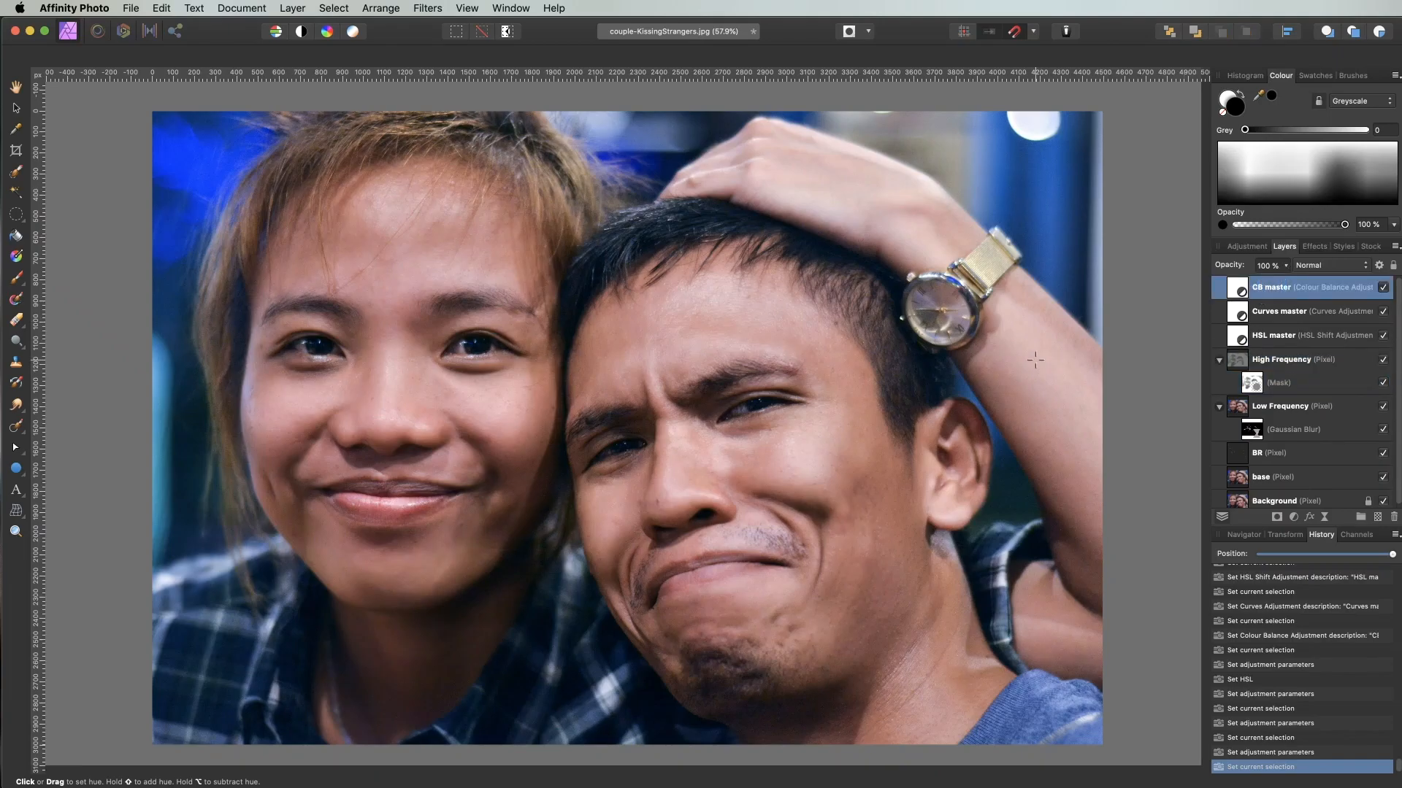
{"action": "right_click", "coordinate": [1257, 286]}
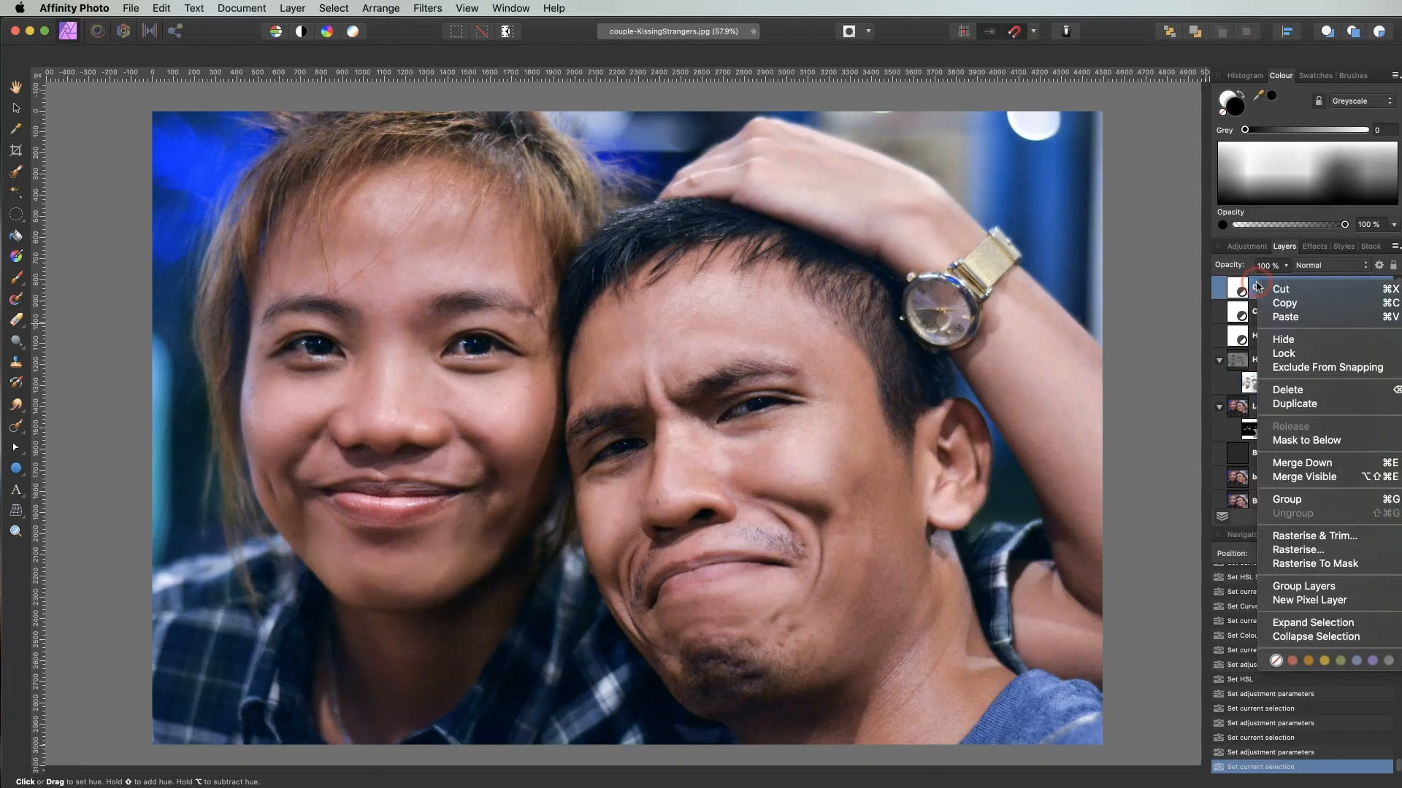
{"action": "left_click", "coordinate": [1304, 477]}
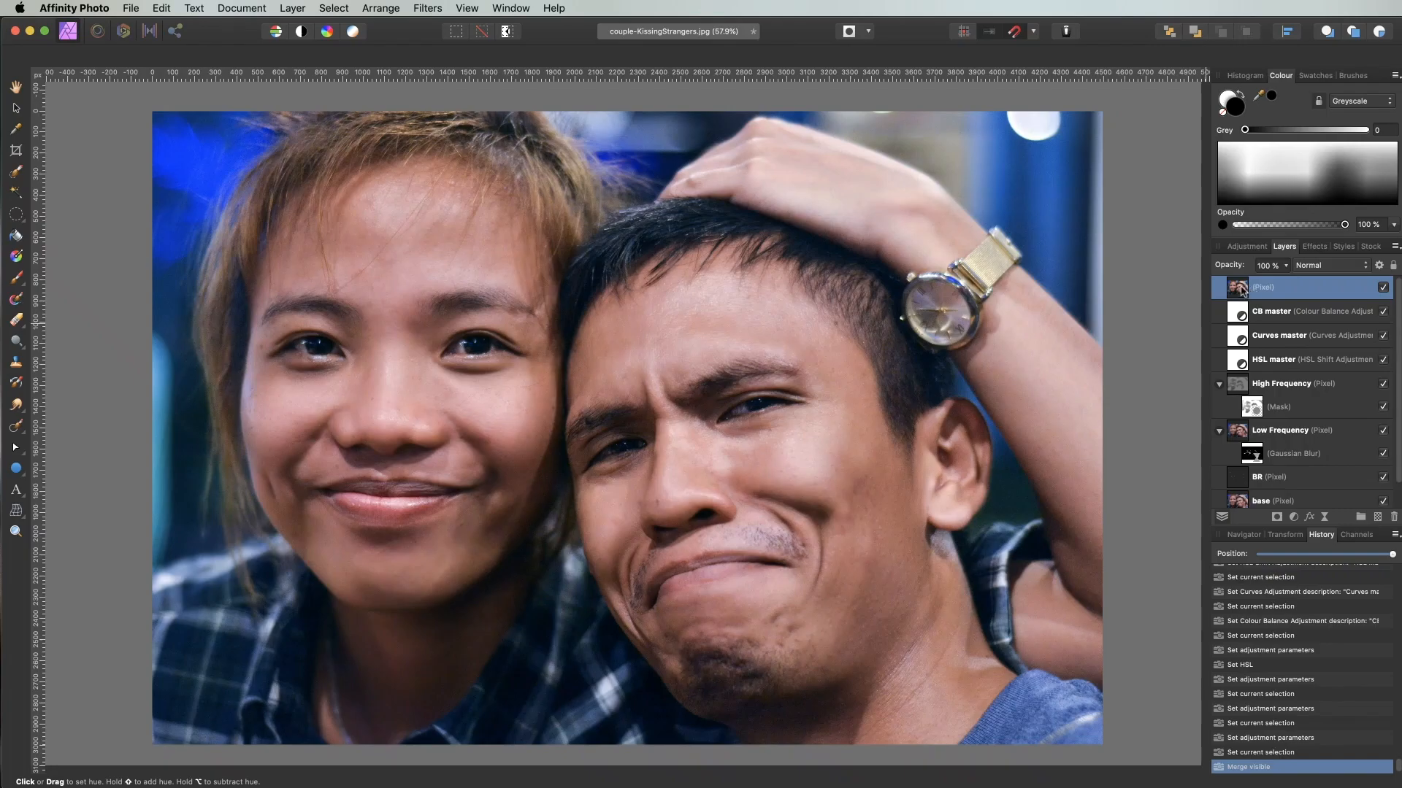
Step: Add a live Vignette filter to the merged pixel layer and move its settings window over the photo
{"action": "left_click", "coordinate": [291, 9]}
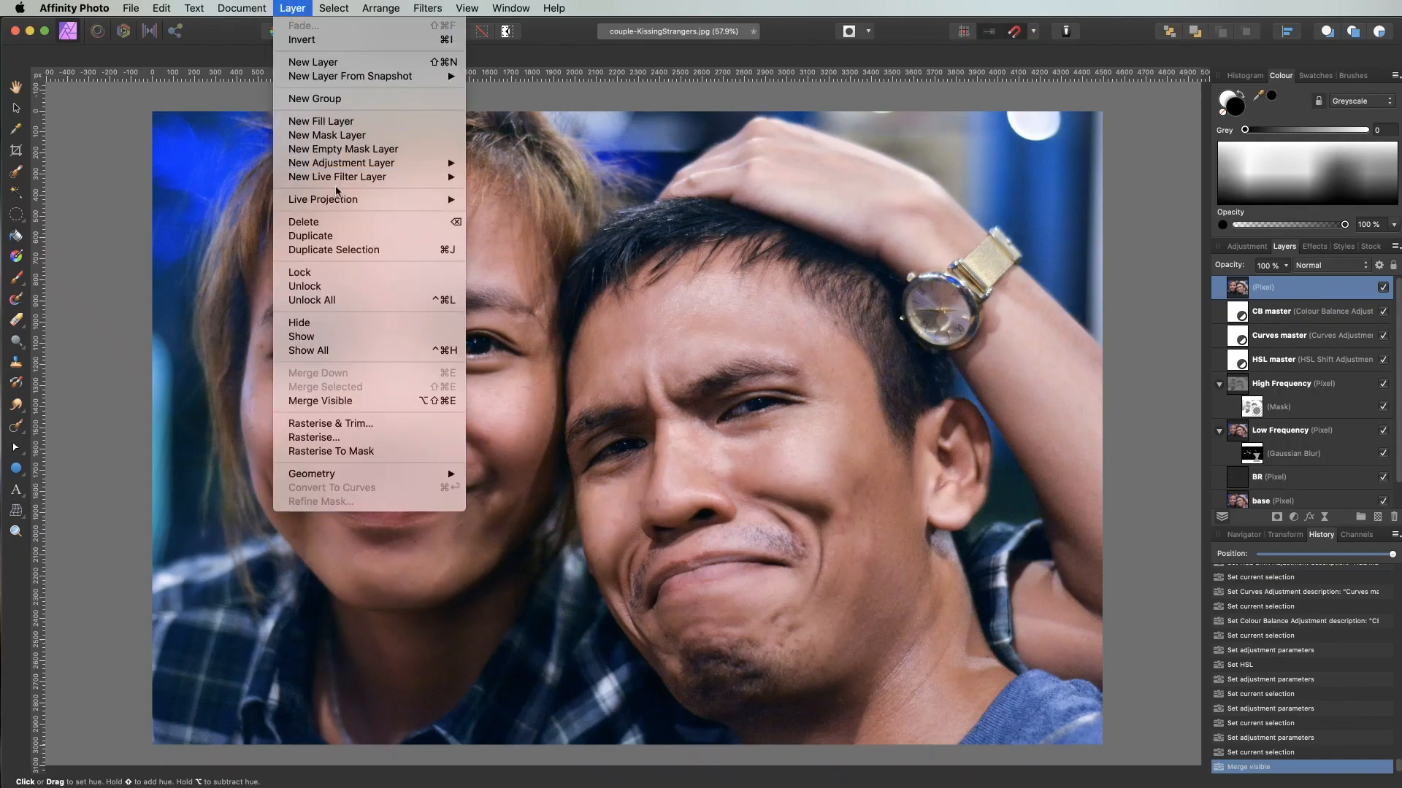
{"action": "mouse_move", "coordinate": [375, 178]}
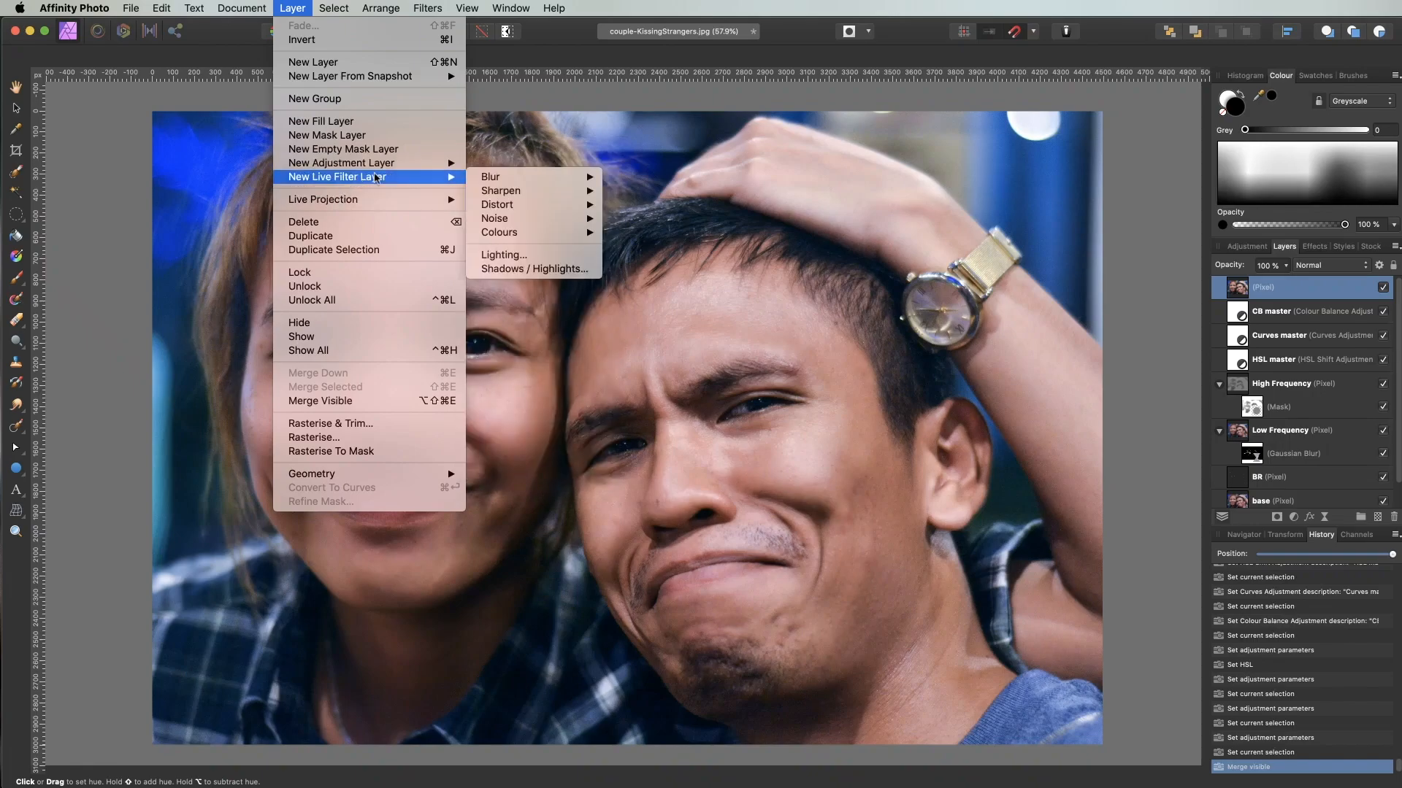
{"action": "mouse_move", "coordinate": [548, 237]}
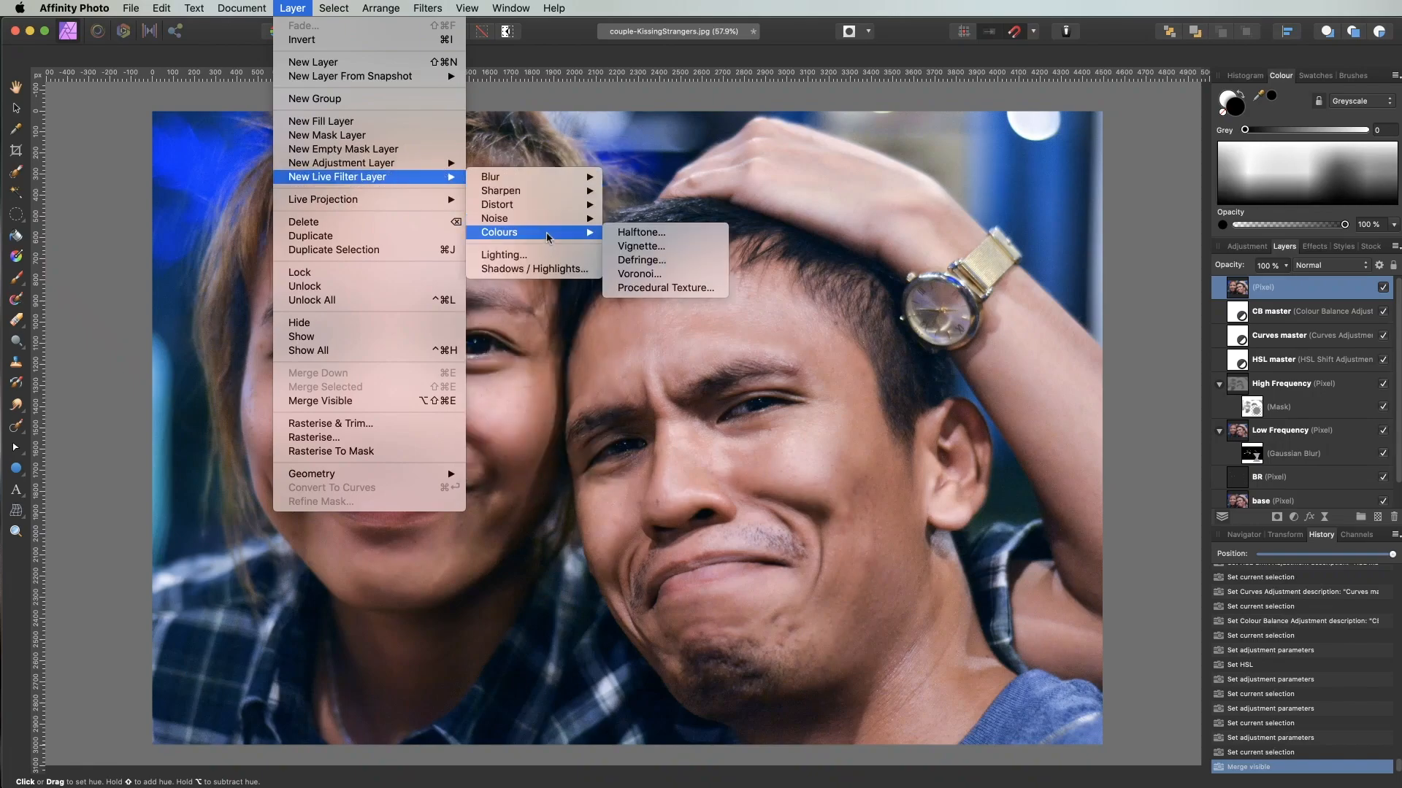
{"action": "left_click", "coordinate": [646, 248]}
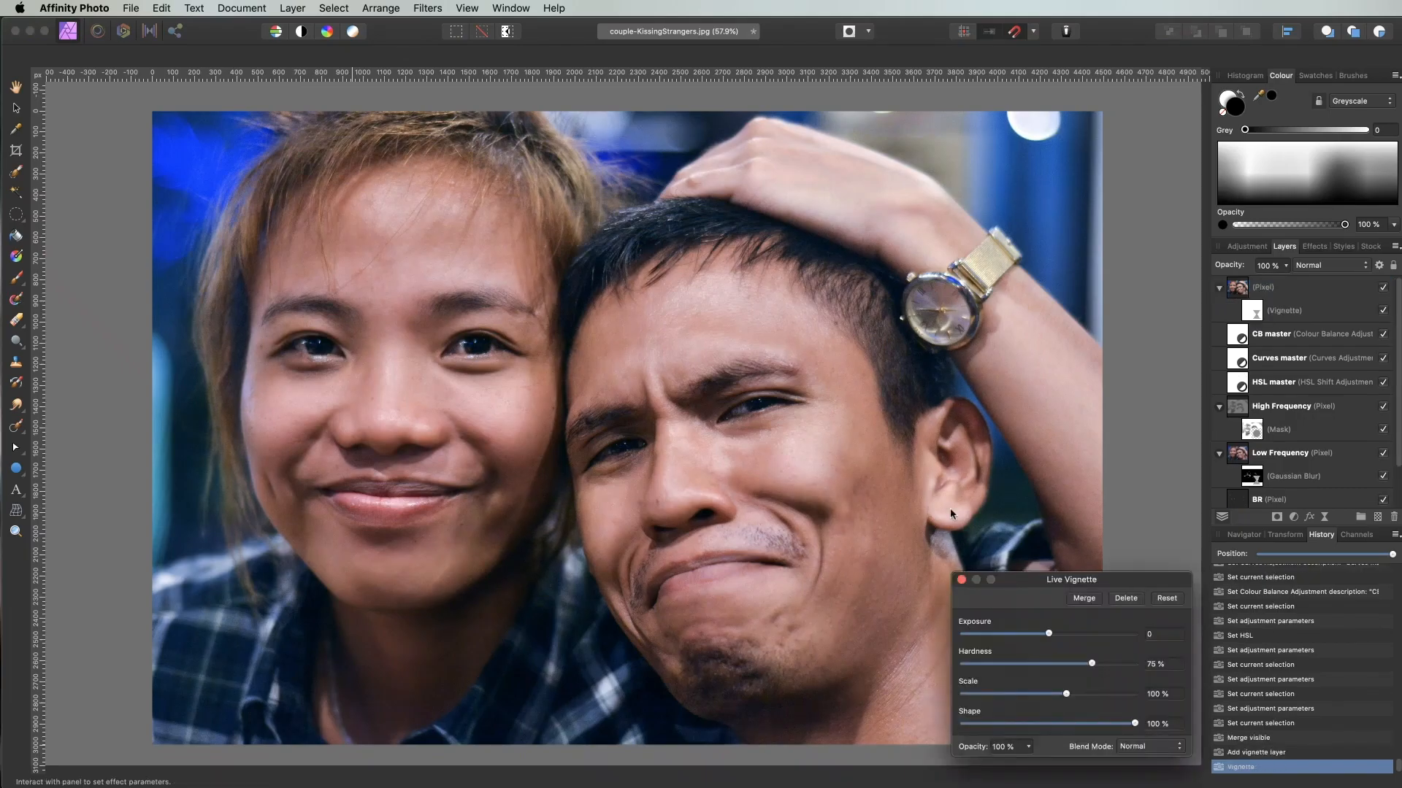
{"action": "left_click_drag", "start_coordinate": [1017, 590], "coordinate": [747, 387]}
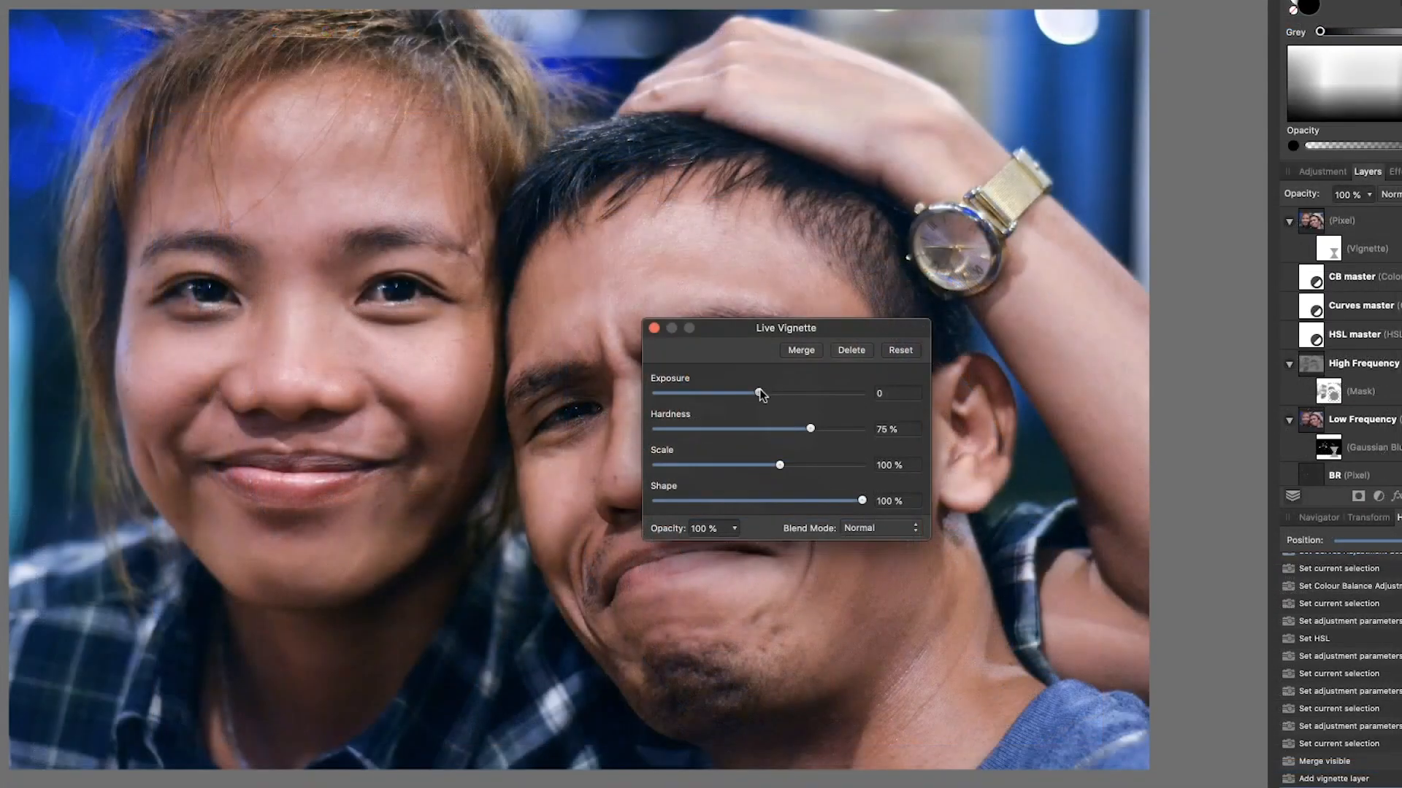
Step: Set the vignette's exposure to -4, hardness to 46%, scale to 167% and shape to 67%
{"action": "left_click_drag", "start_coordinate": [777, 431], "coordinate": [566, 398]}
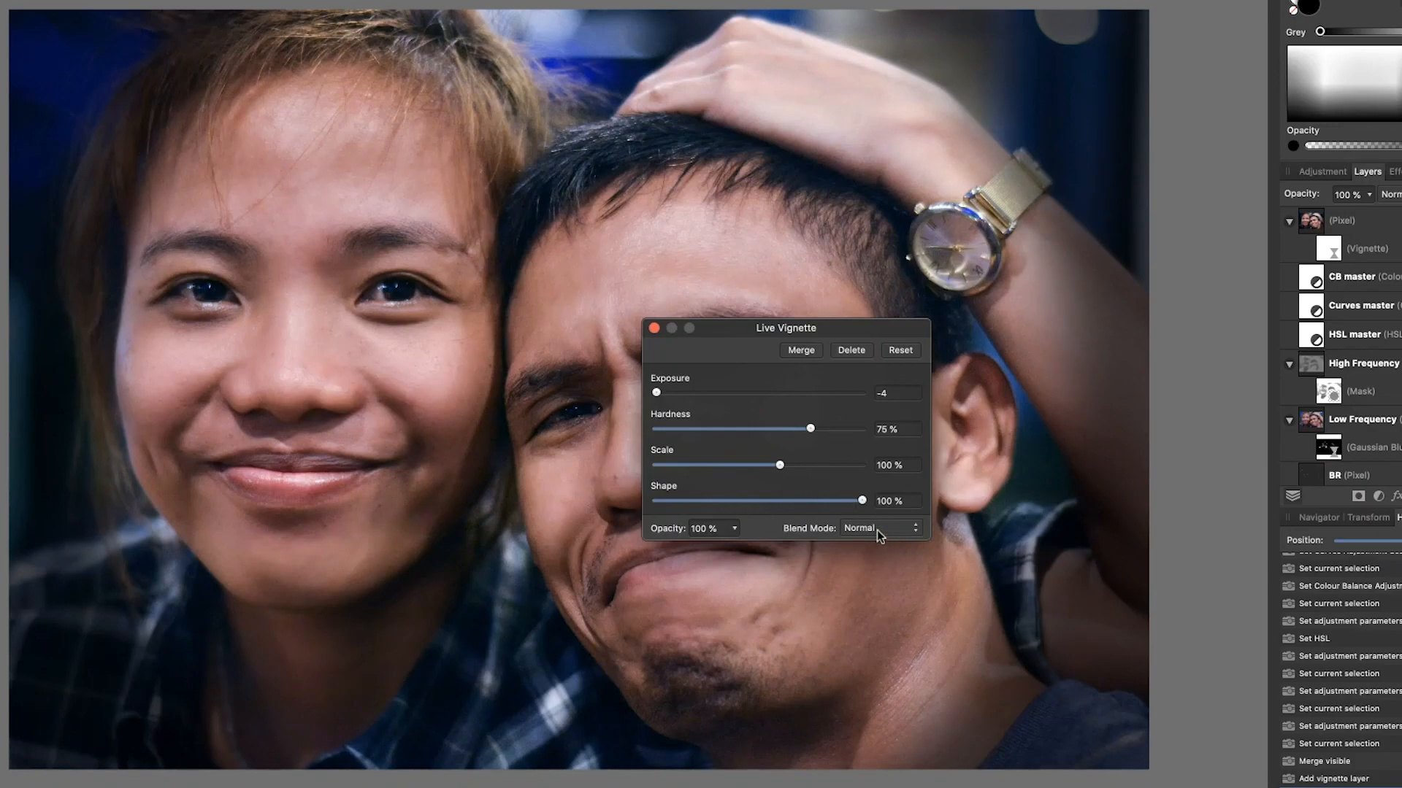
{"action": "left_click_drag", "start_coordinate": [864, 502], "coordinate": [752, 435]}
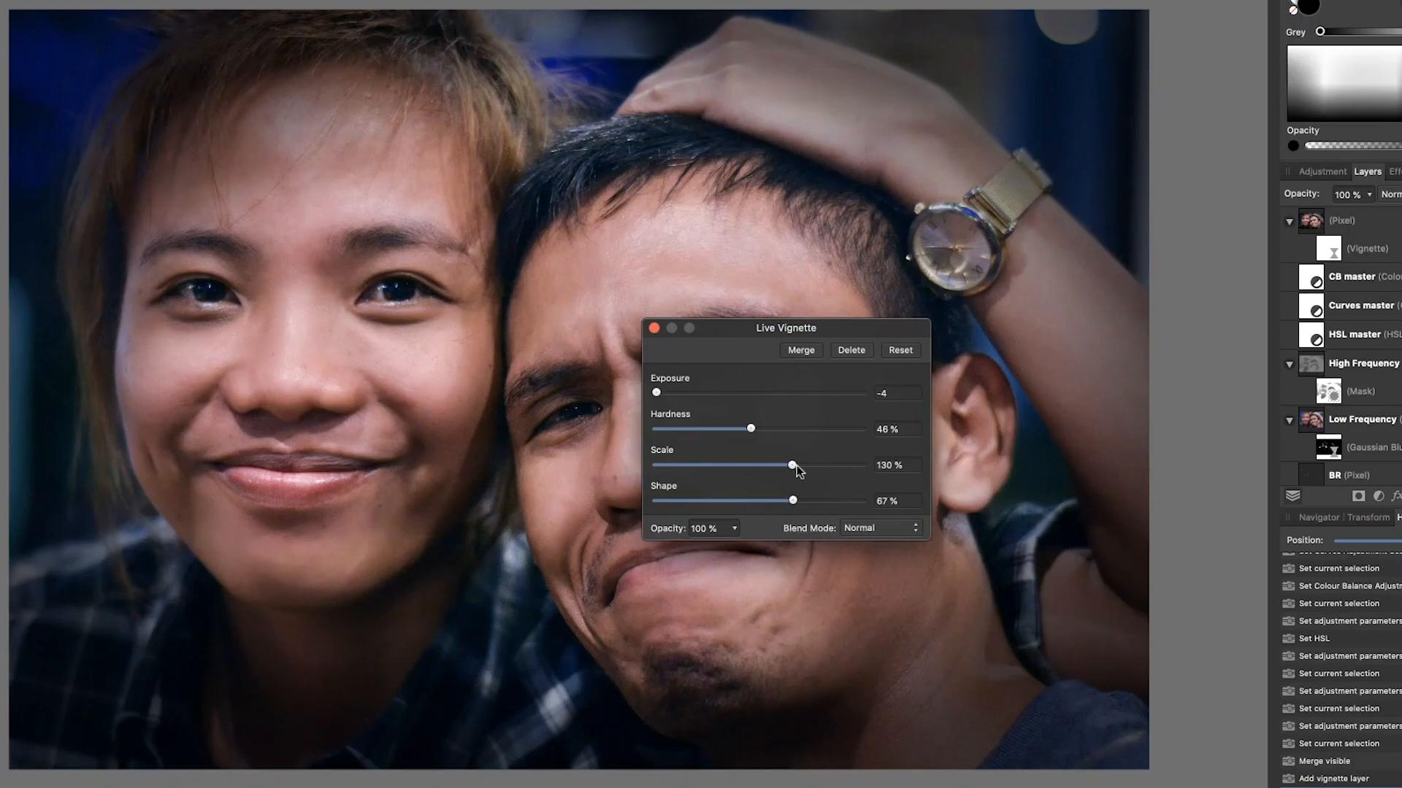
{"action": "left_click_drag", "start_coordinate": [792, 465], "coordinate": [810, 472]}
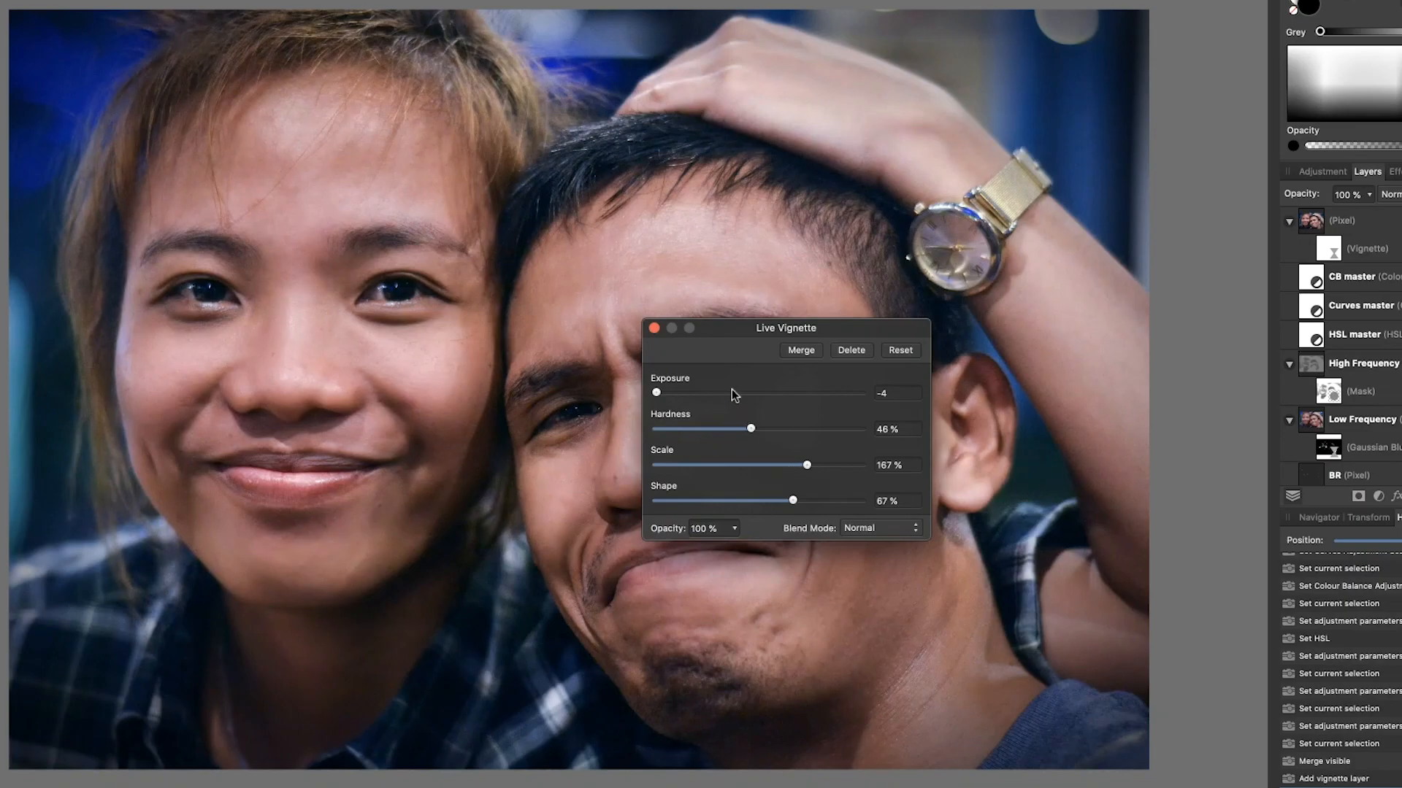
Step: Try brightening the vignette's exposure, reset it to 0, settle on about -1.946 and close the settings
{"action": "left_click_drag", "start_coordinate": [659, 395], "coordinate": [773, 398]}
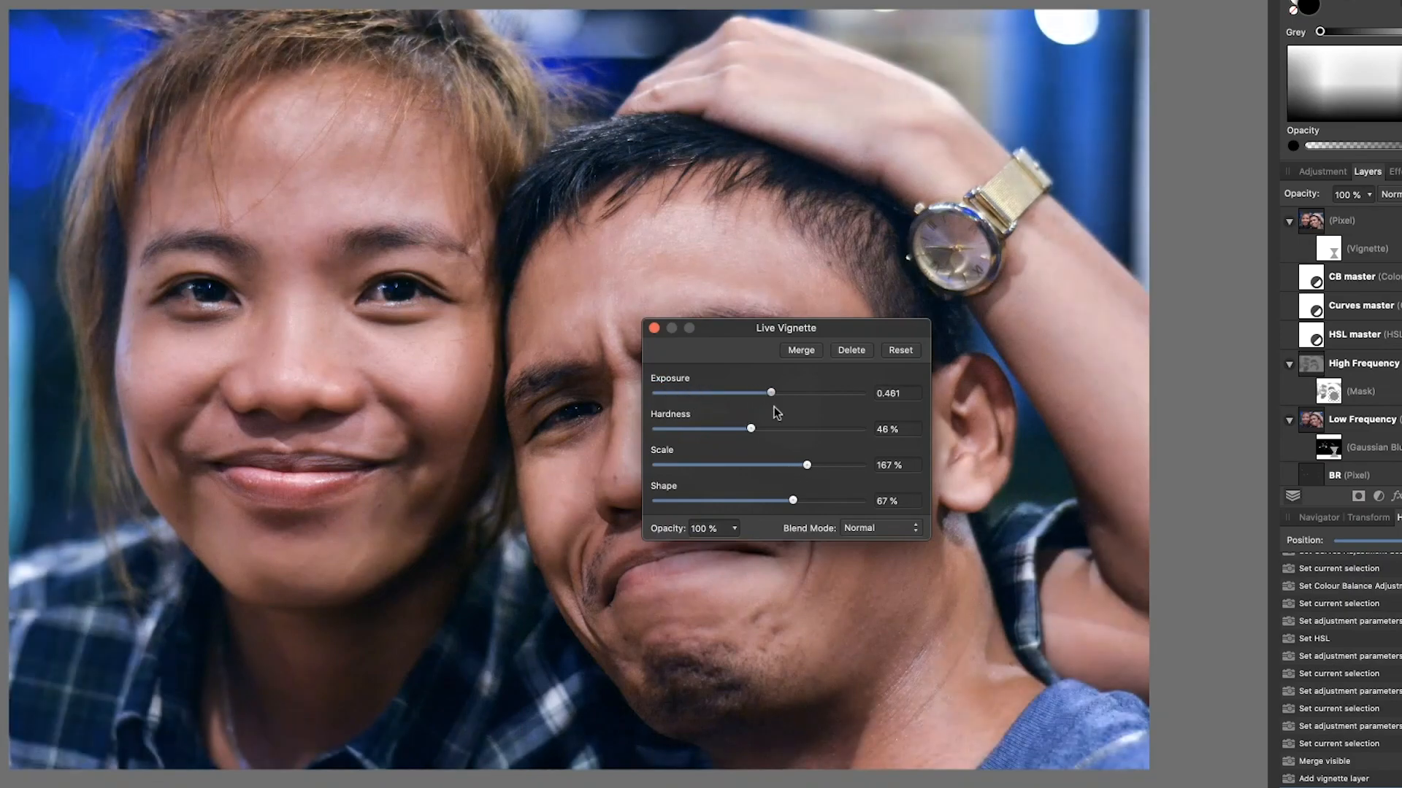
{"action": "left_click", "coordinate": [914, 394]}
{"action": "type", "text": "0"}
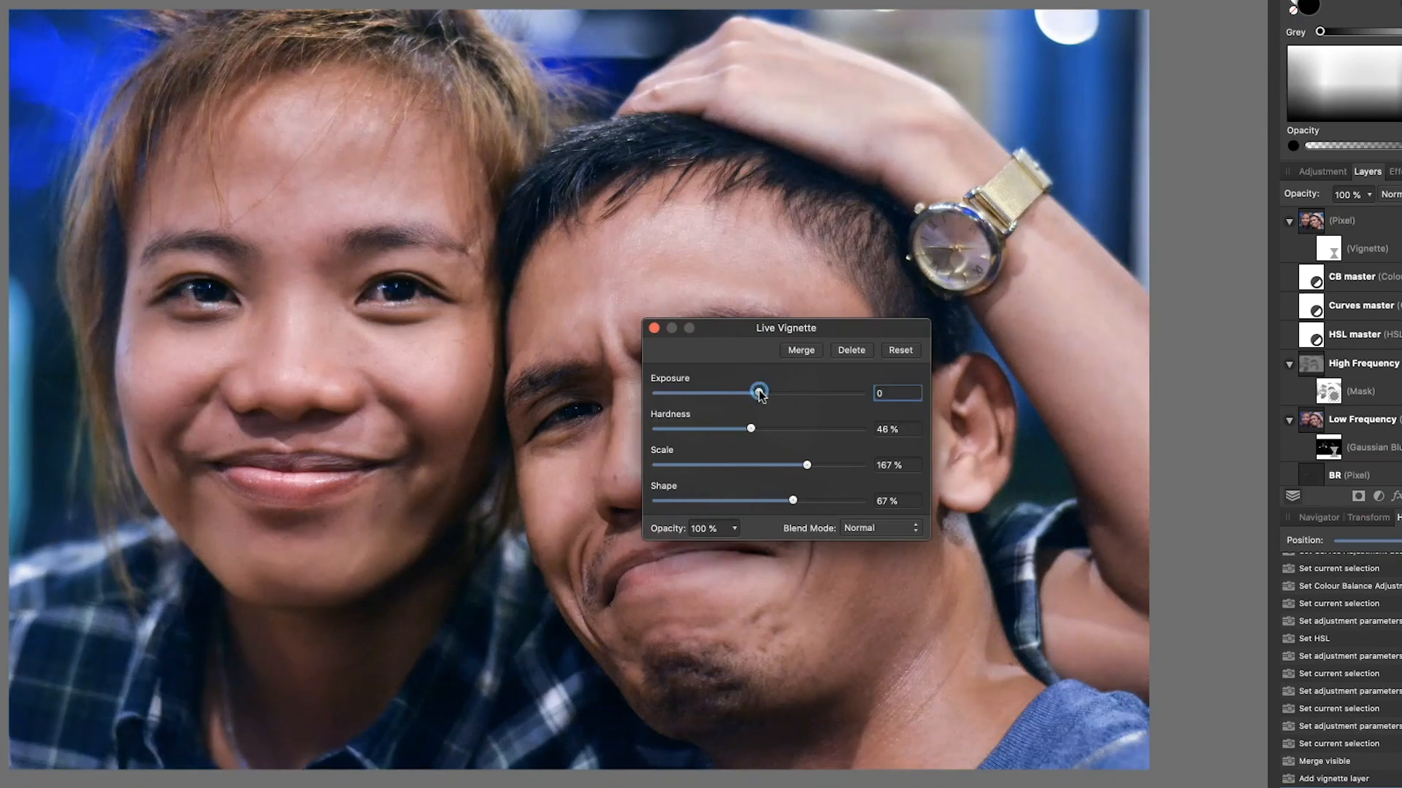
{"action": "left_click_drag", "start_coordinate": [759, 391], "coordinate": [708, 398]}
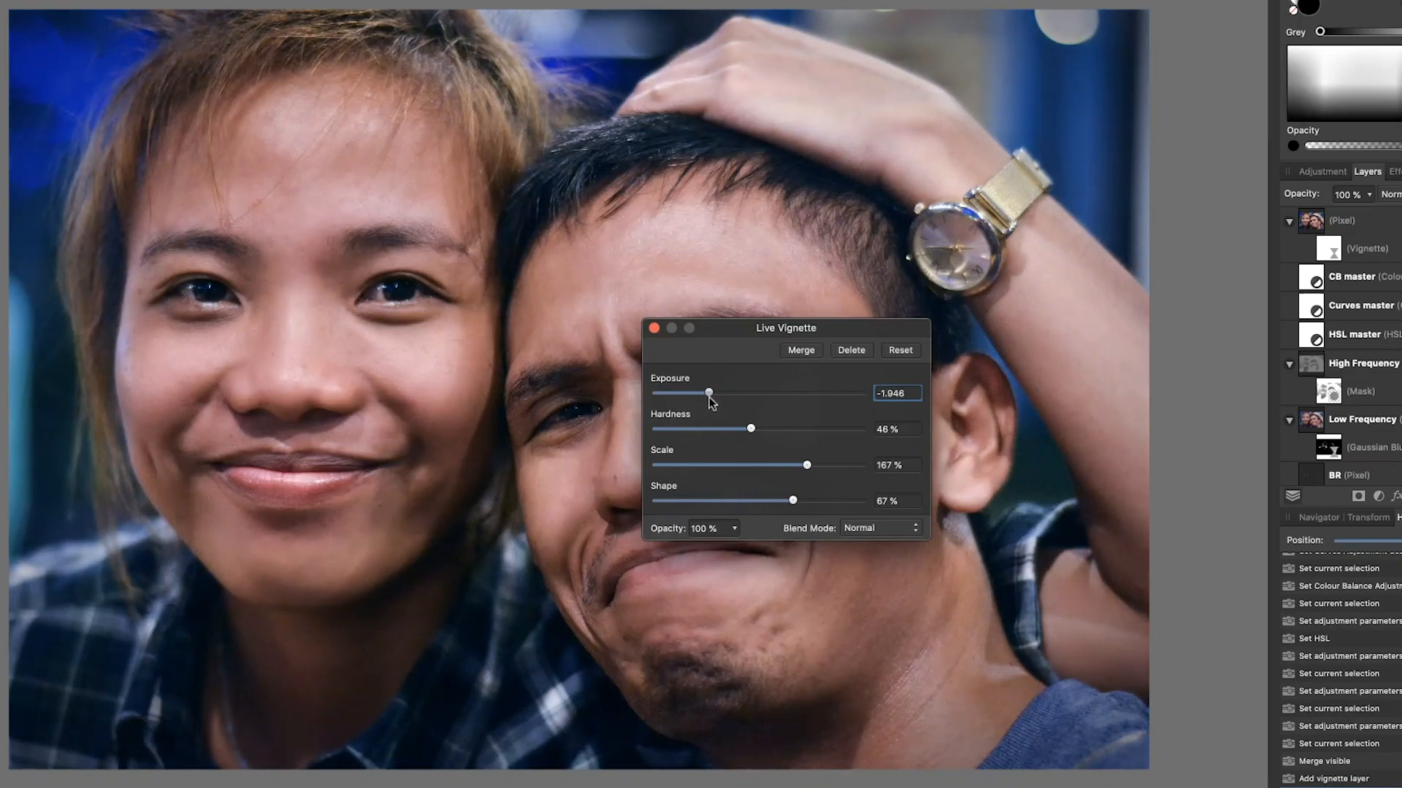
{"action": "left_click", "coordinate": [654, 327]}
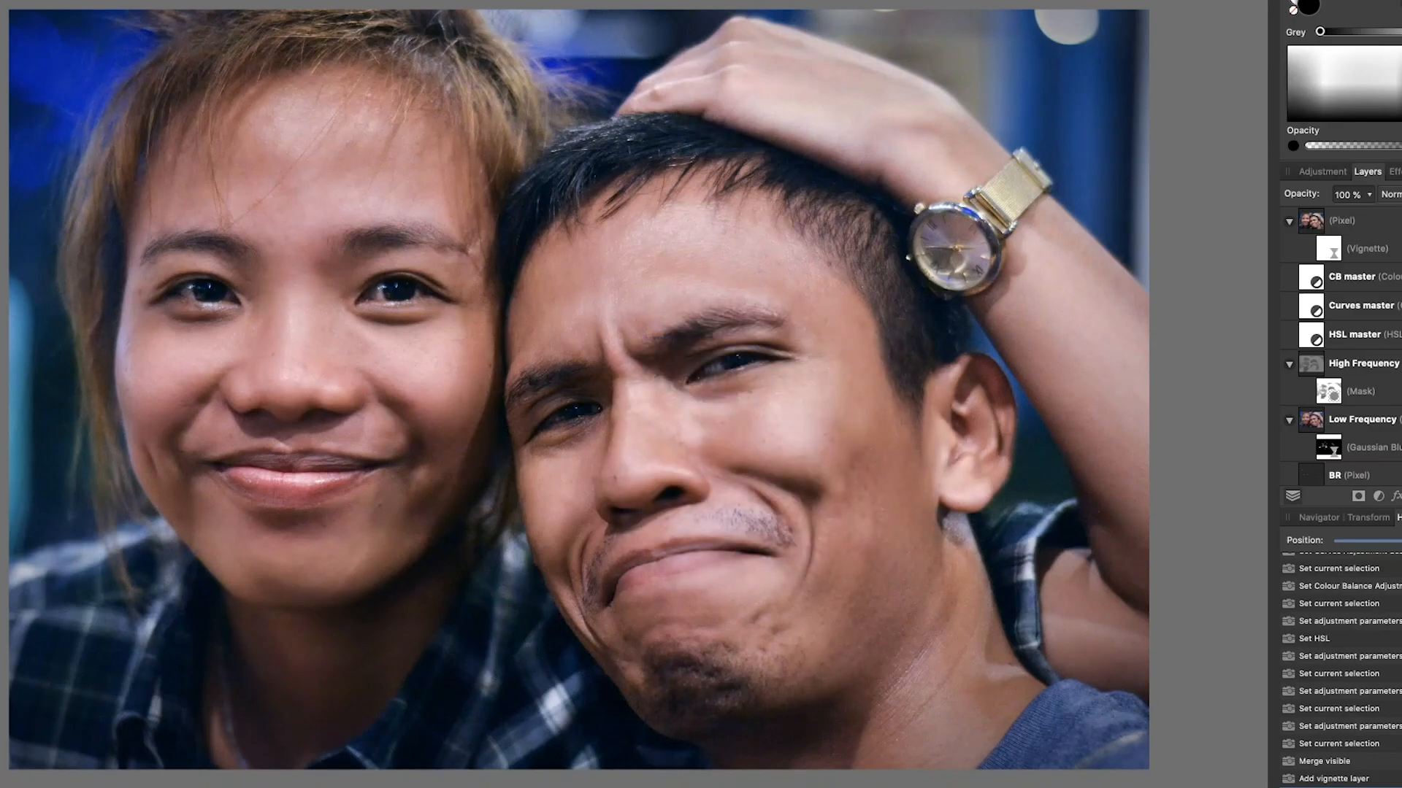
Step: Compare the photo with and without the vignette, and delete the merged pixel layer together with its filter
{"action": "left_click", "coordinate": [1401, 249]}
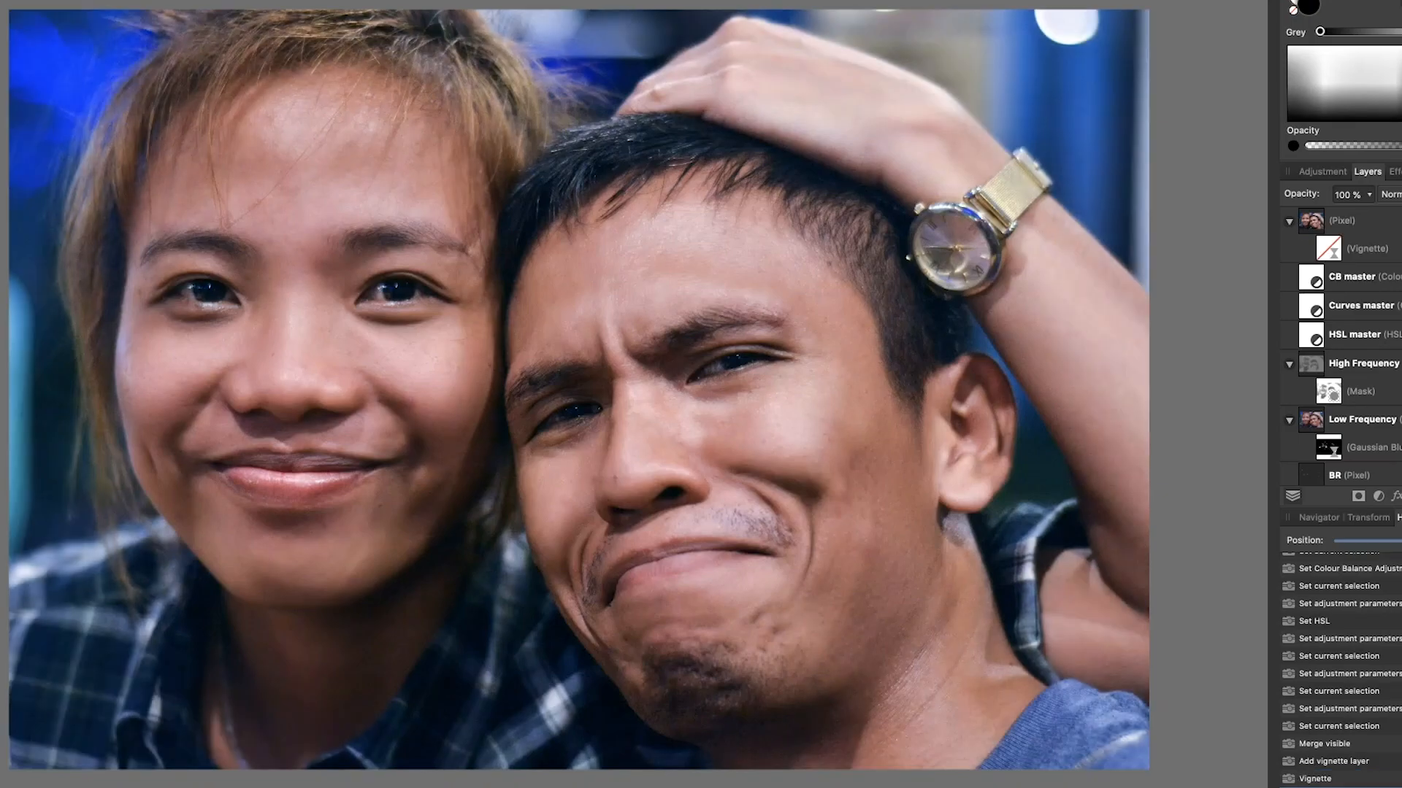
{"action": "left_click", "coordinate": [1401, 249]}
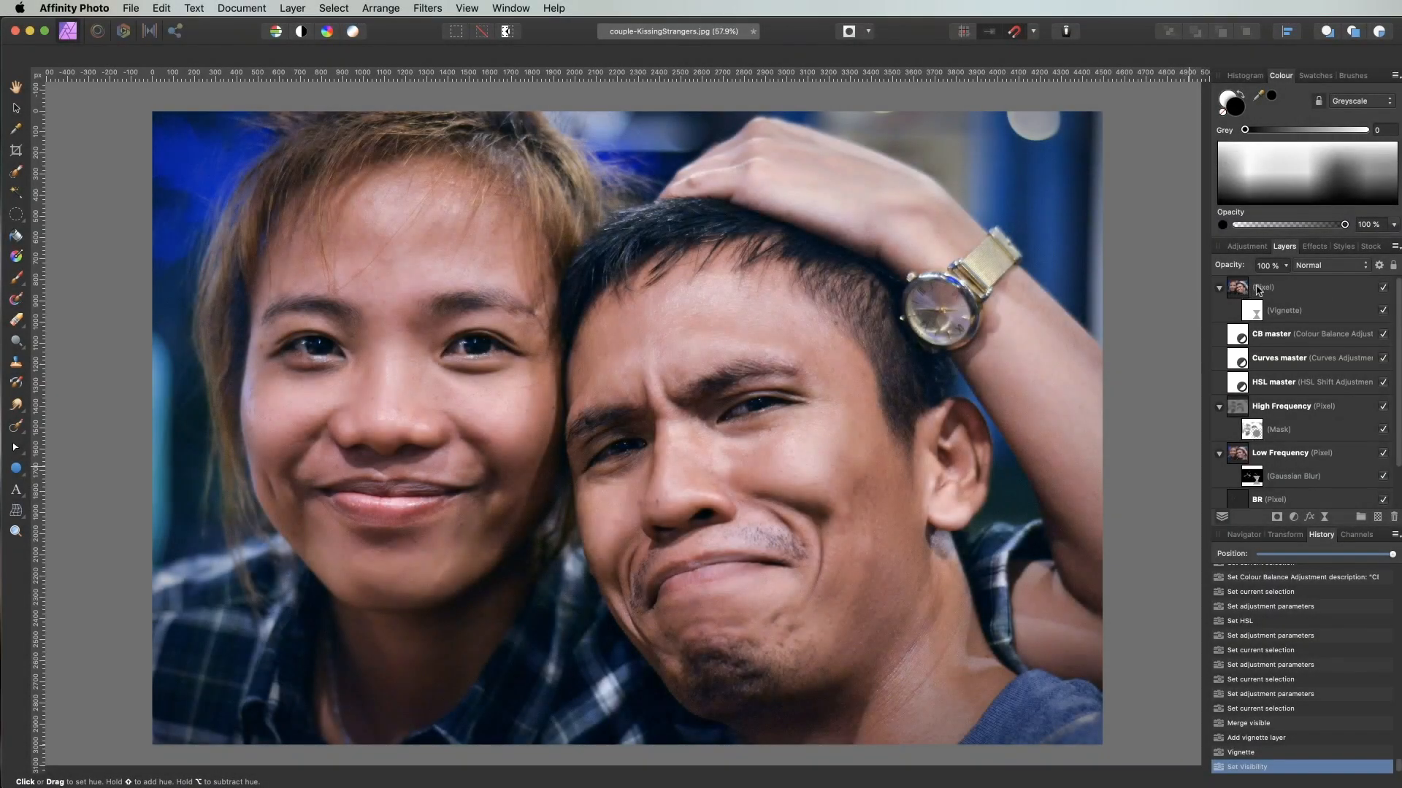
{"action": "left_click", "coordinate": [1257, 289]}
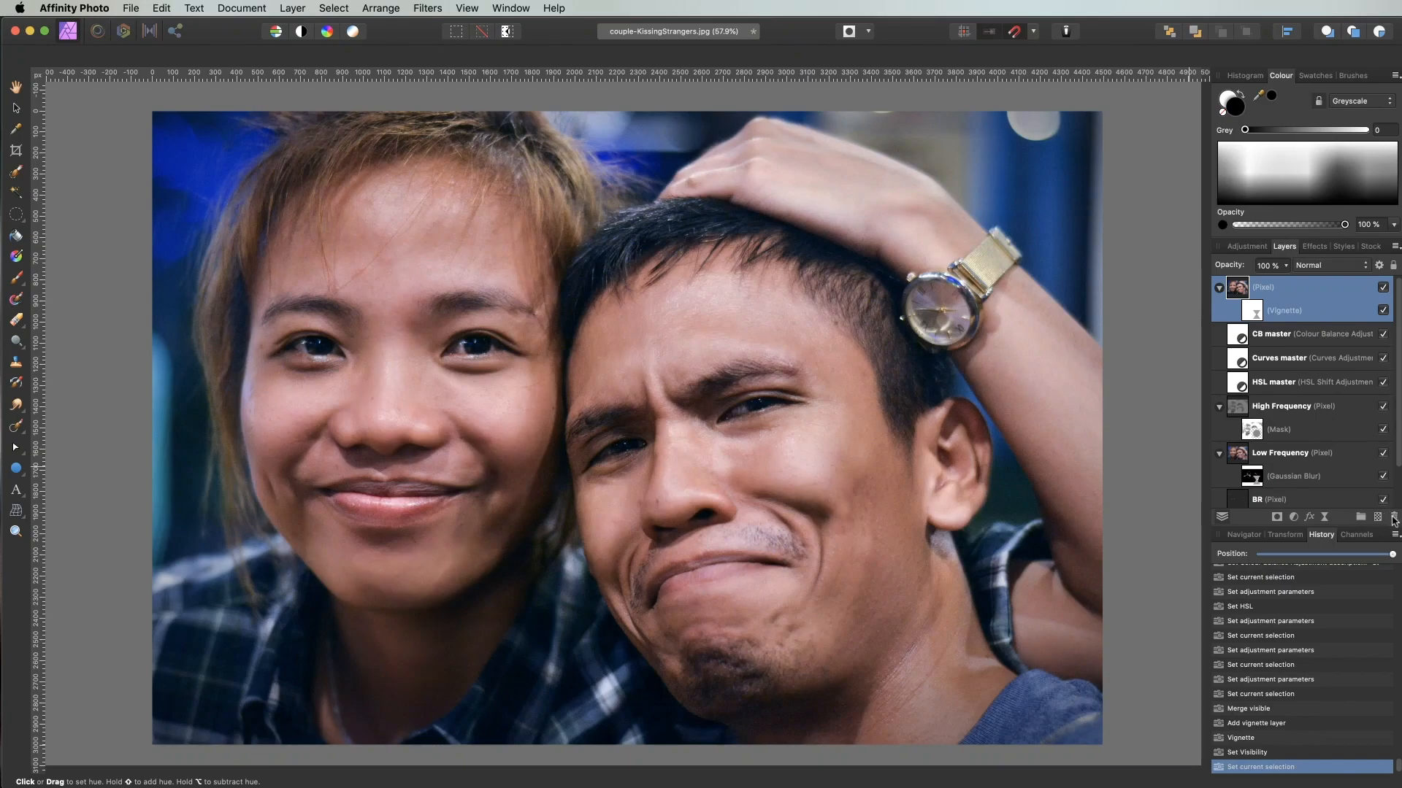
{"action": "left_click", "coordinate": [1393, 518]}
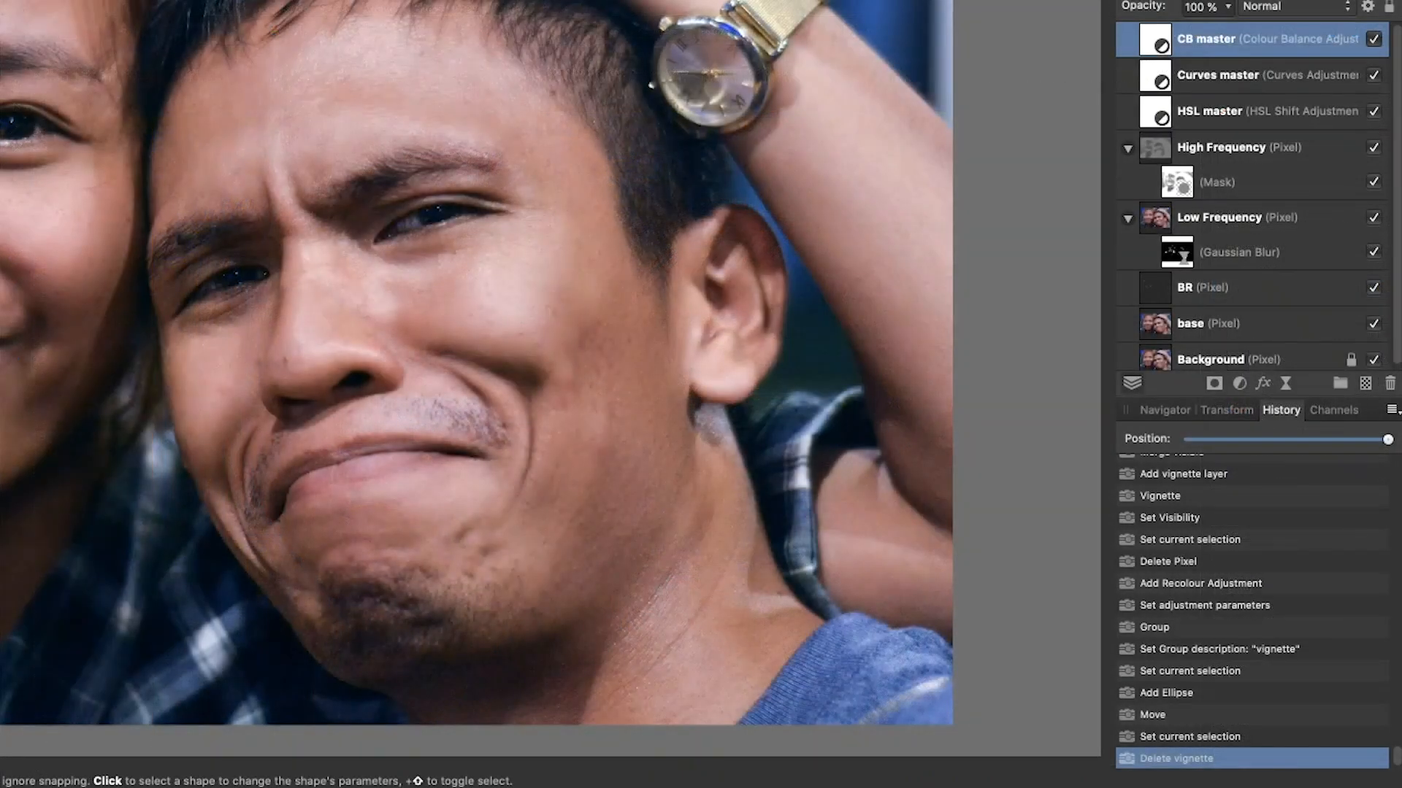
Step: Add a Recolour adjustment above CB master with hue 214.7°, saturation 100% and lightness -20%, and close its settings
{"action": "left_click", "coordinate": [1239, 383]}
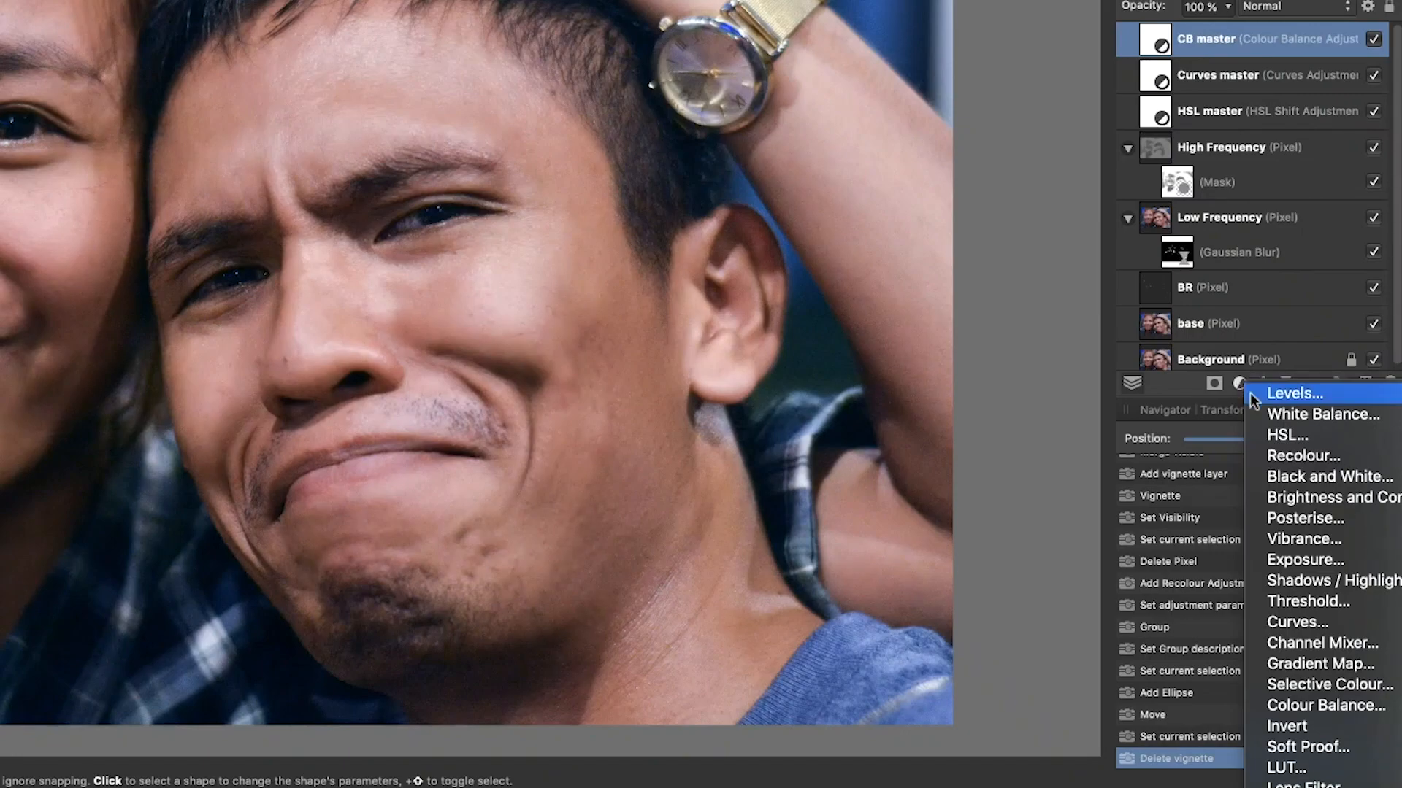
{"action": "left_click", "coordinate": [1272, 454]}
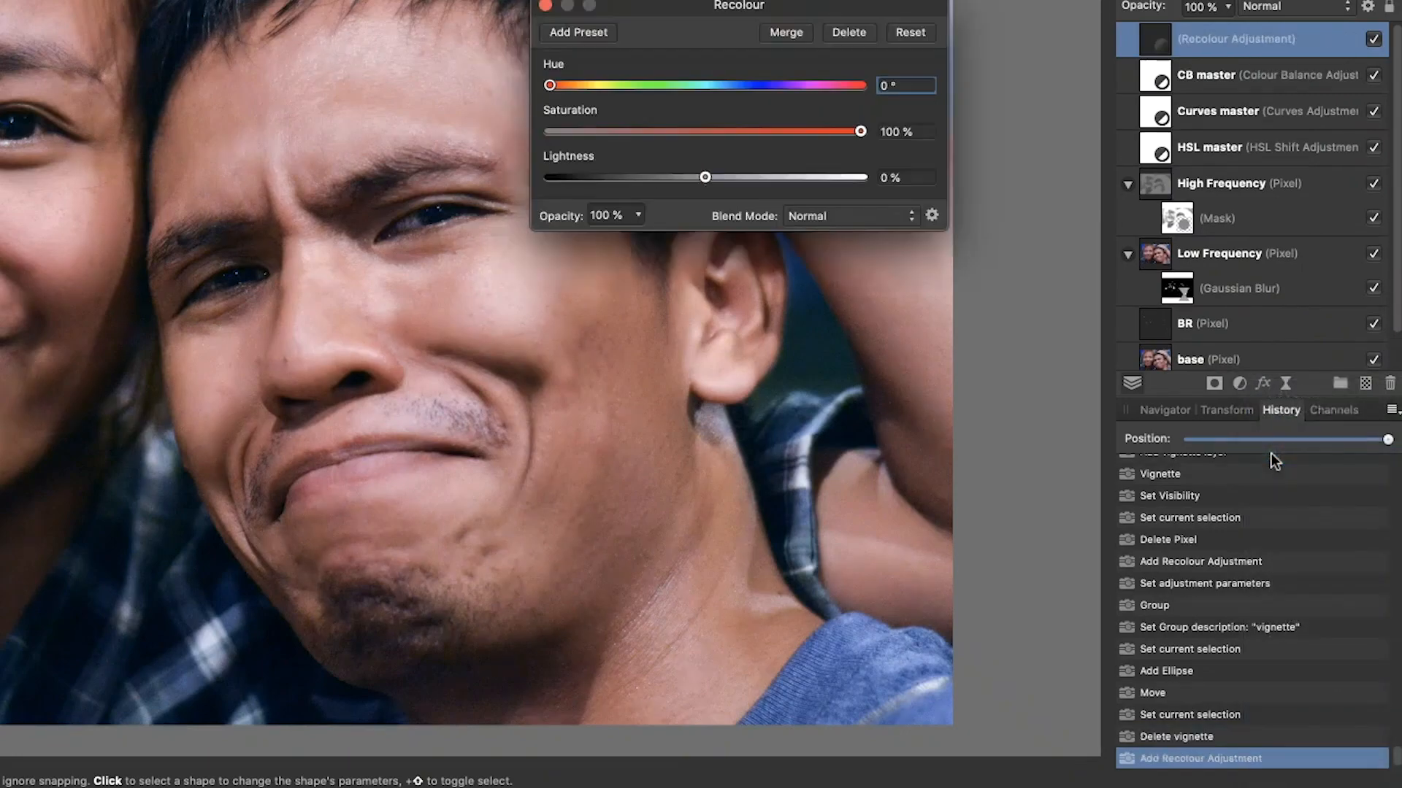
{"action": "left_click_drag", "start_coordinate": [679, 28], "coordinate": [579, 0]}
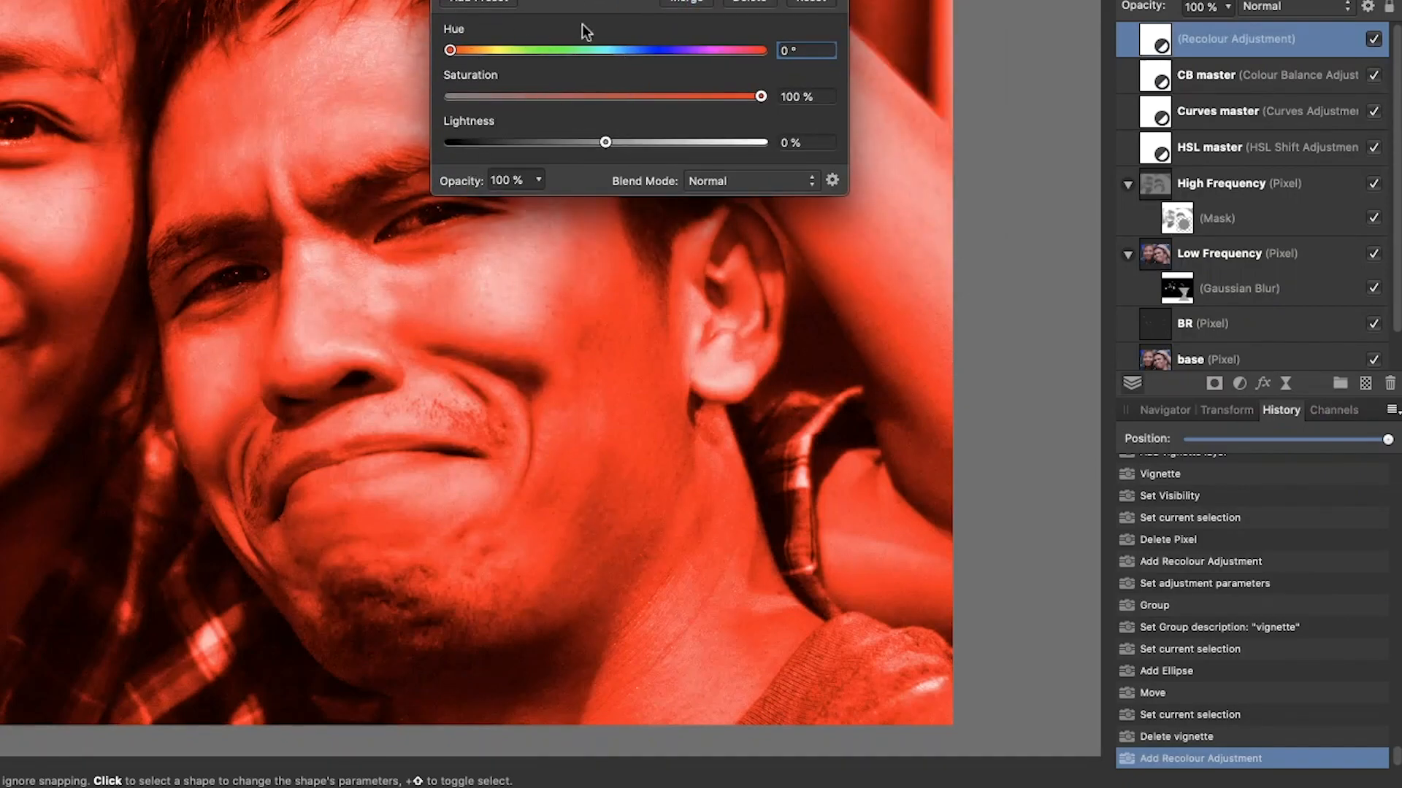
{"action": "left_click_drag", "start_coordinate": [450, 50], "coordinate": [647, 73]}
{"action": "left_click_drag", "start_coordinate": [761, 96], "coordinate": [445, 126]}
{"action": "left_click_drag", "start_coordinate": [513, 96], "coordinate": [819, 131]}
{"action": "left_click_drag", "start_coordinate": [606, 143], "coordinate": [574, 142]}
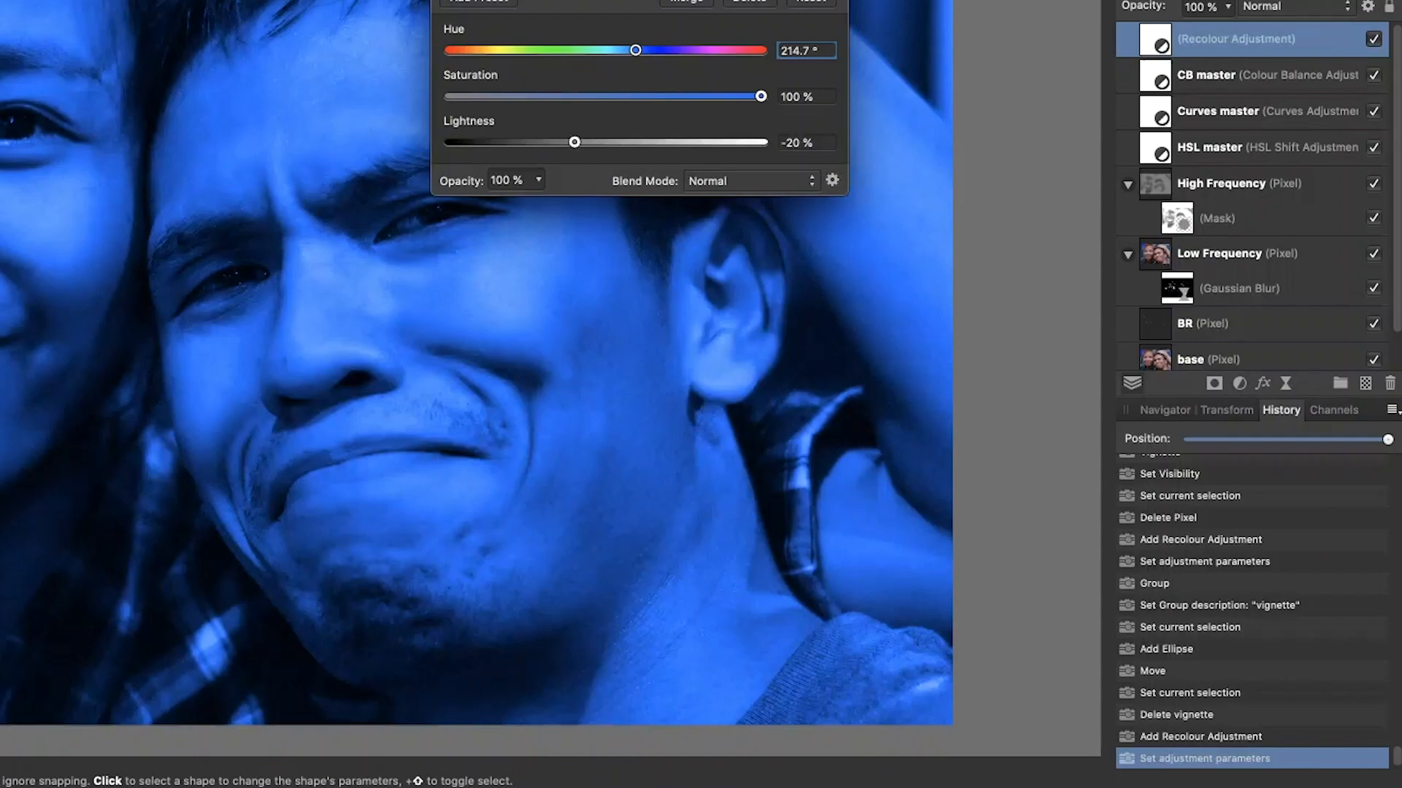
{"action": "left_click", "coordinate": [442, 0]}
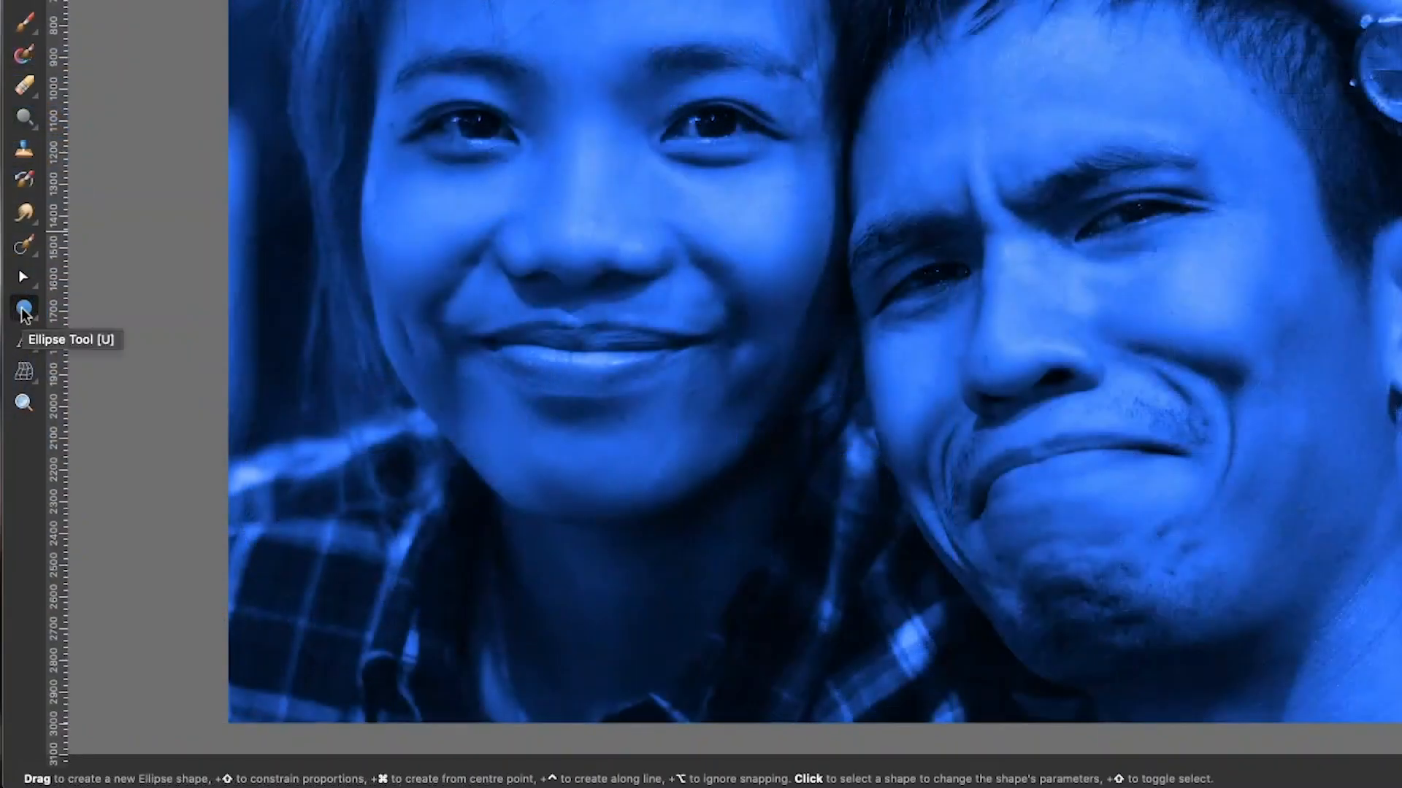
Step: Draw a large black ellipse over both faces with the Ellipse tool, leaving the photo's edges uncovered
{"action": "left_click", "coordinate": [22, 310]}
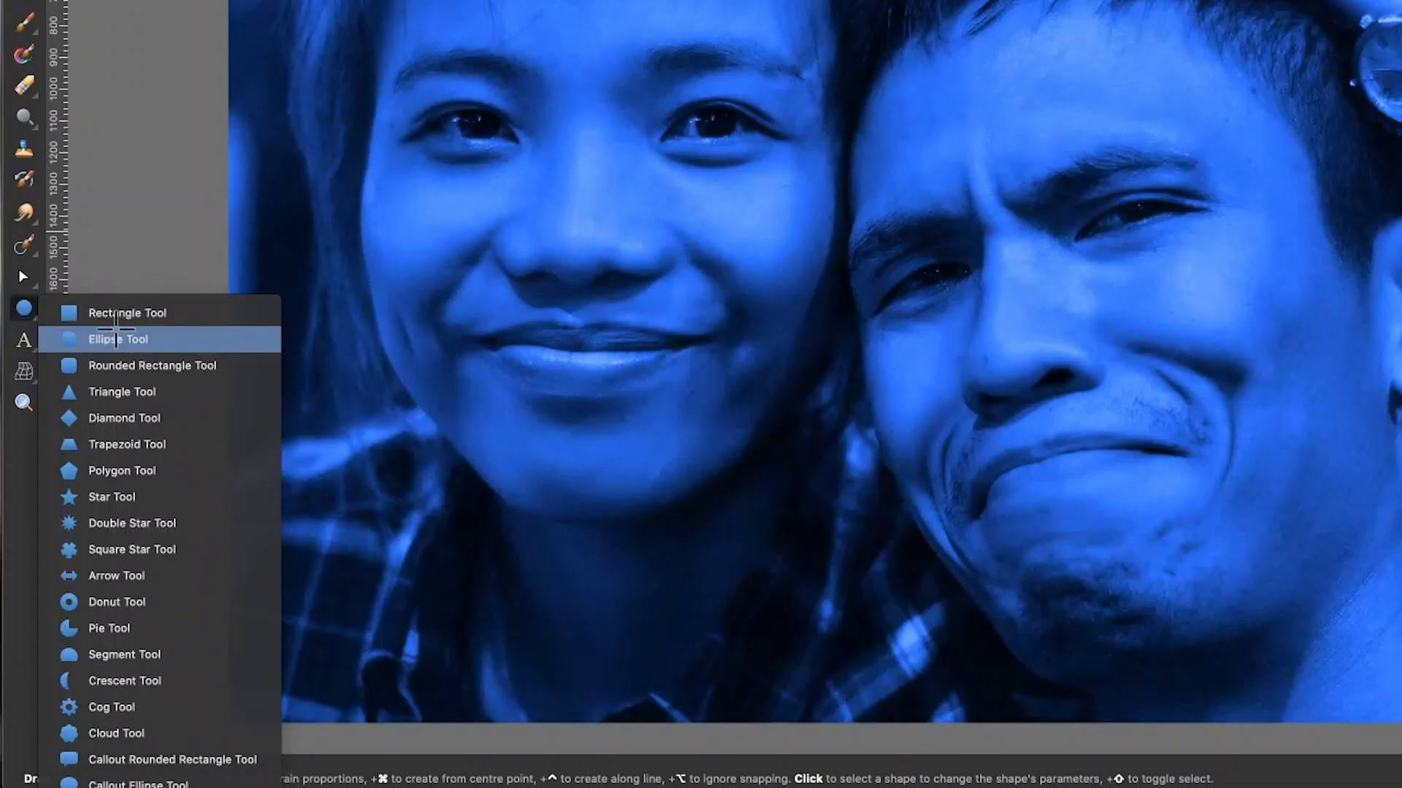
{"action": "left_click", "coordinate": [116, 335]}
{"action": "left_click_drag", "start_coordinate": [193, 149], "coordinate": [1036, 694]}
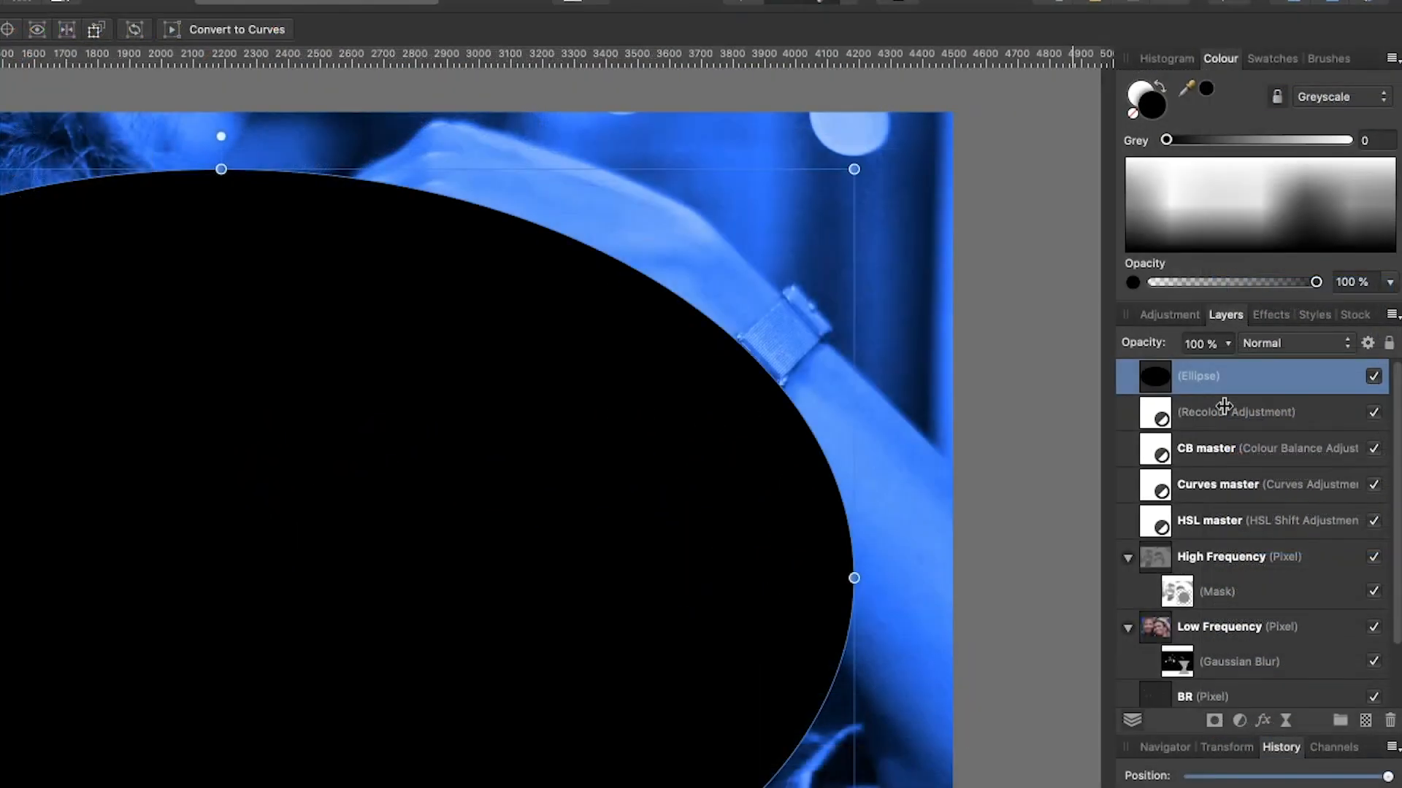
Step: Group the ellipse with the Recolour adjustment
{"action": "left_click", "coordinate": [1325, 311], "text": "shift"}
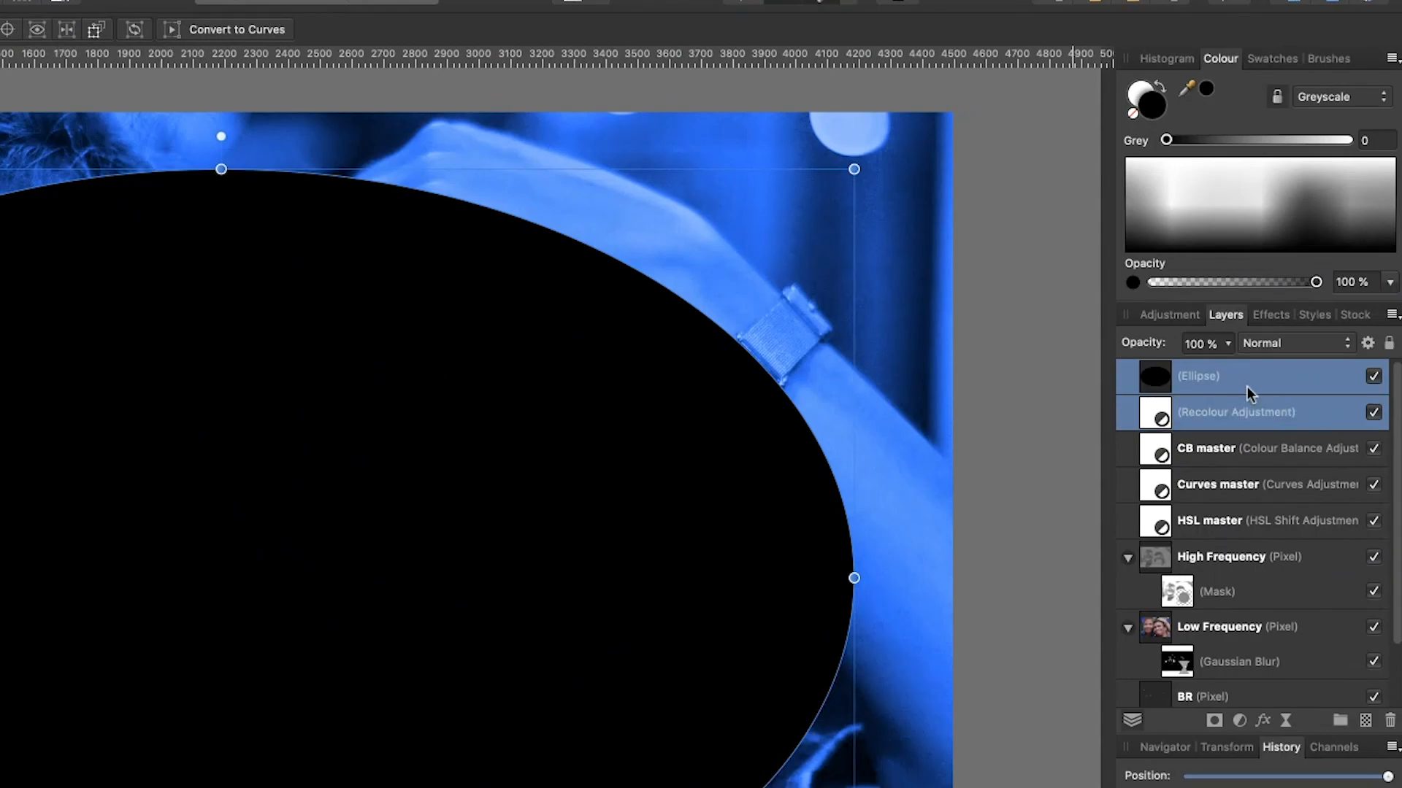
{"action": "right_click", "coordinate": [1198, 376]}
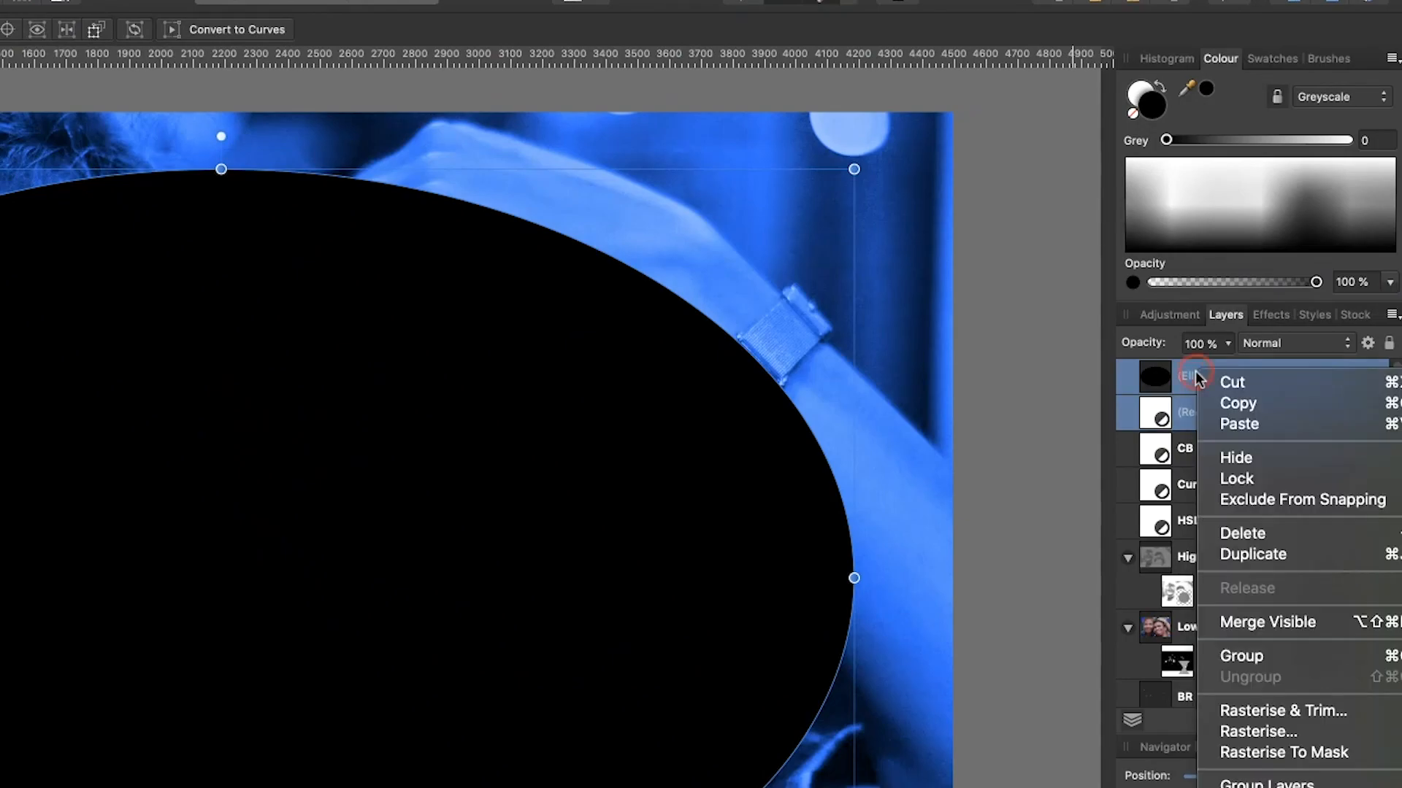
{"action": "left_click", "coordinate": [1247, 655]}
Step: Place the ellipse below the Recolour adjustment inside the group and set its blend mode to Erase
{"action": "left_click", "coordinate": [1127, 378]}
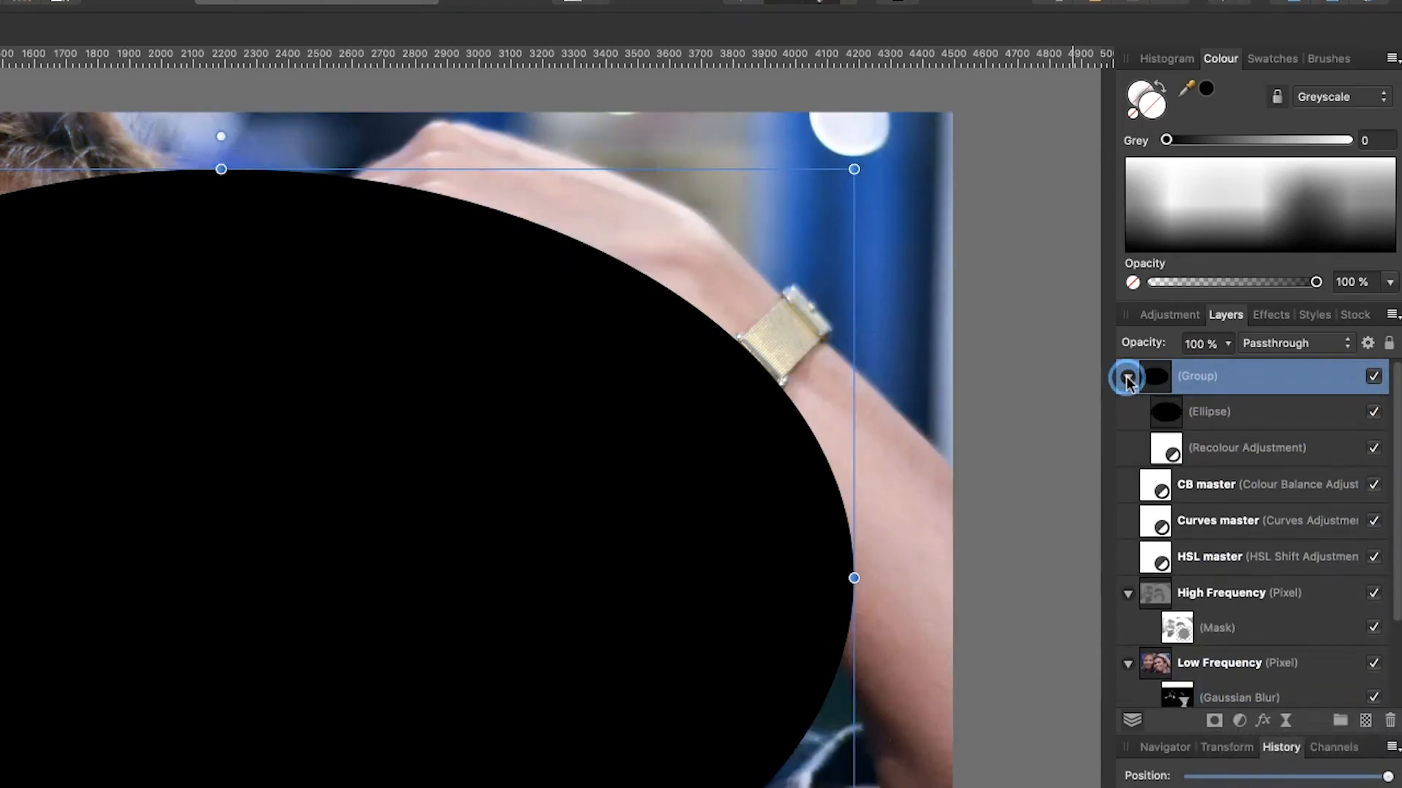
{"action": "left_click", "coordinate": [1216, 412]}
{"action": "left_click_drag", "start_coordinate": [1203, 409], "coordinate": [1198, 460]}
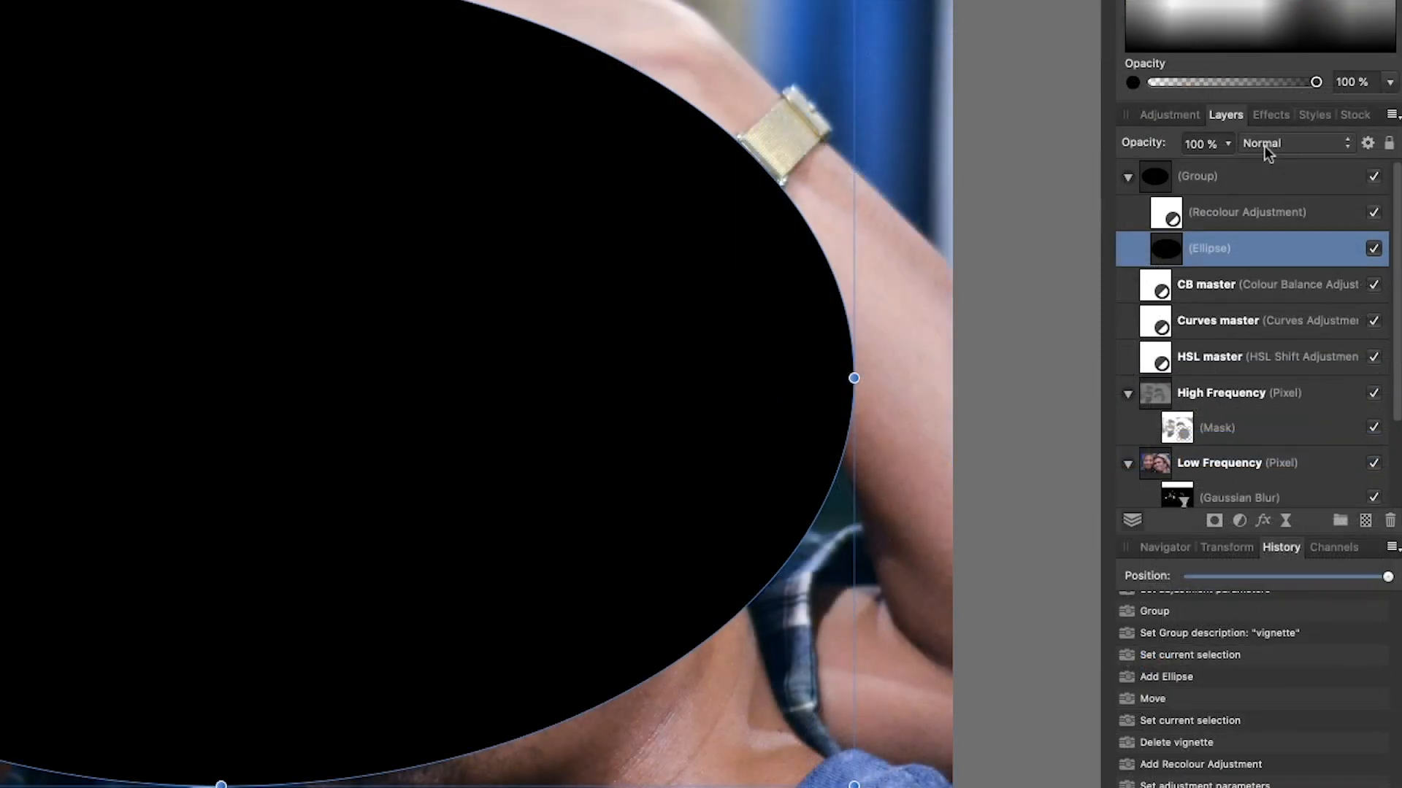
{"action": "left_click", "coordinate": [1279, 345]}
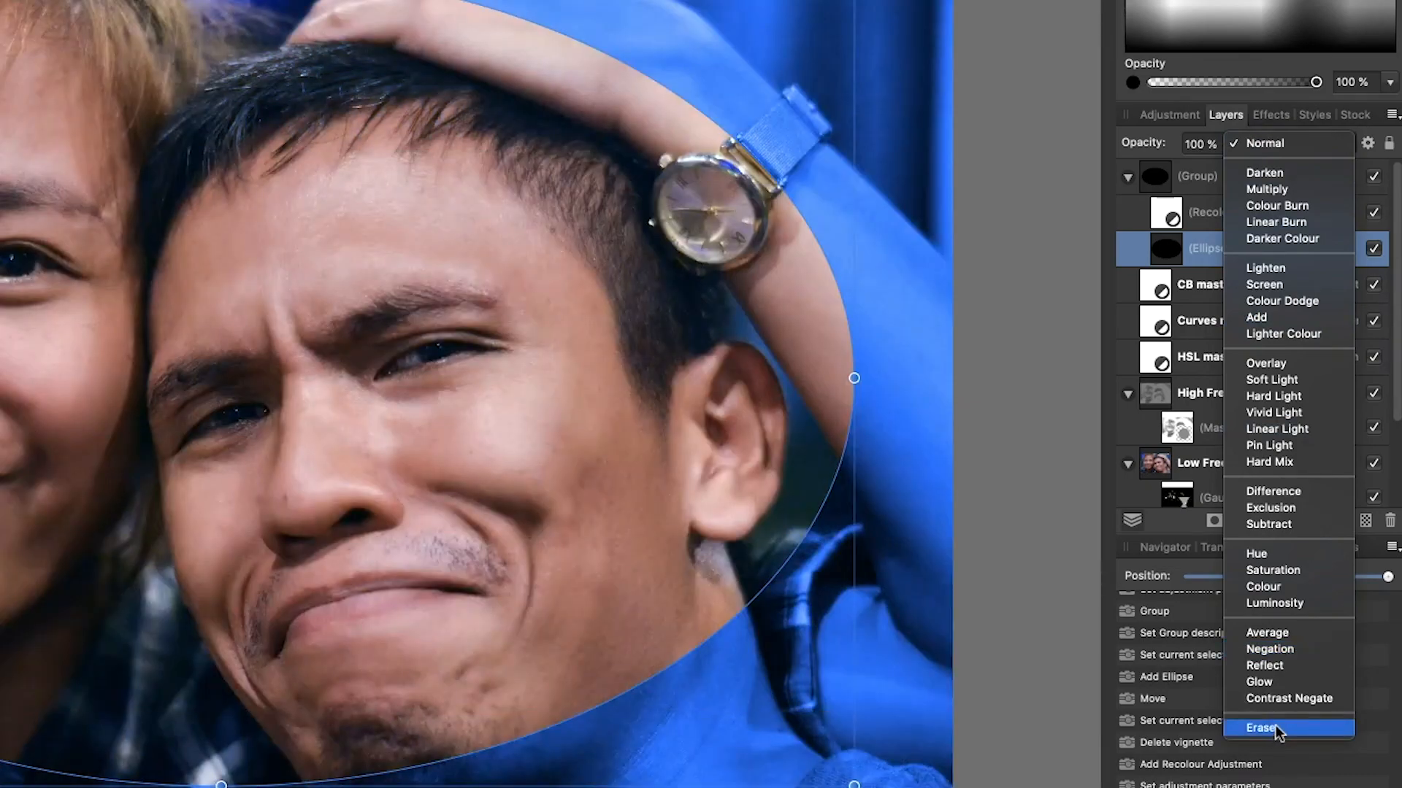
{"action": "left_click", "coordinate": [1277, 728]}
{"action": "key", "text": "h"}
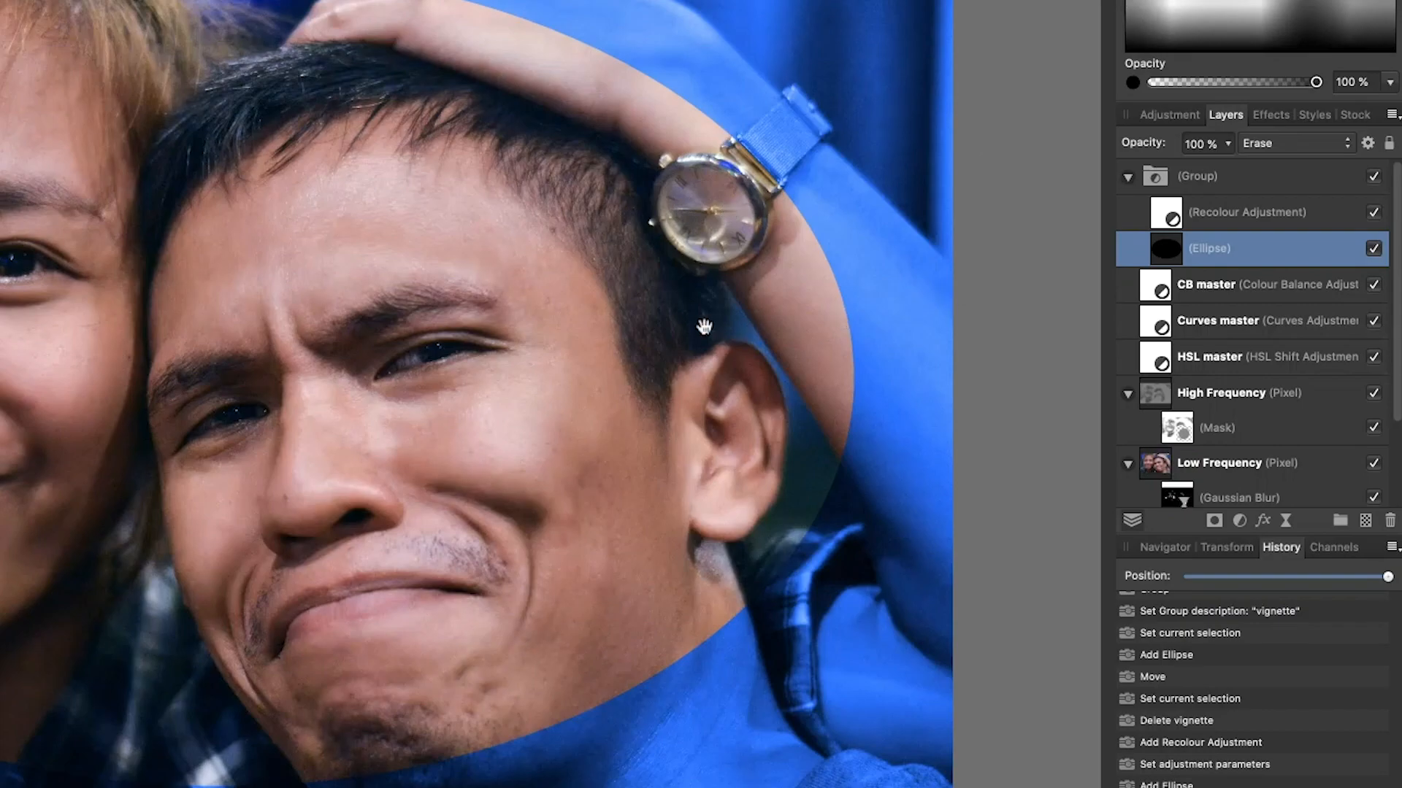
Step: Rename the group containing the Recolour adjustment and the ellipse as "vignette"
{"action": "double_click", "coordinate": [1203, 177]}
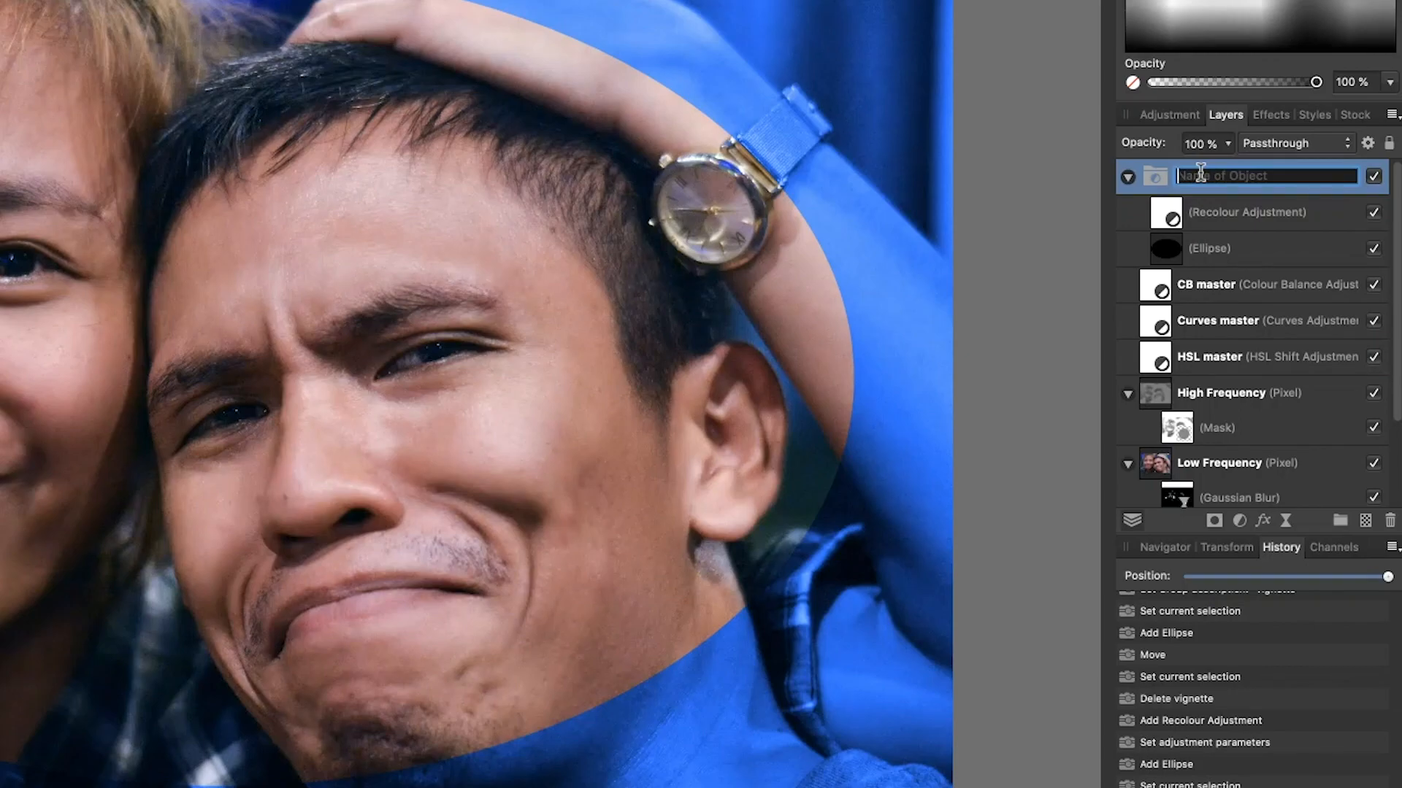
{"action": "type", "text": "vignette"}
{"action": "key", "text": "Return"}
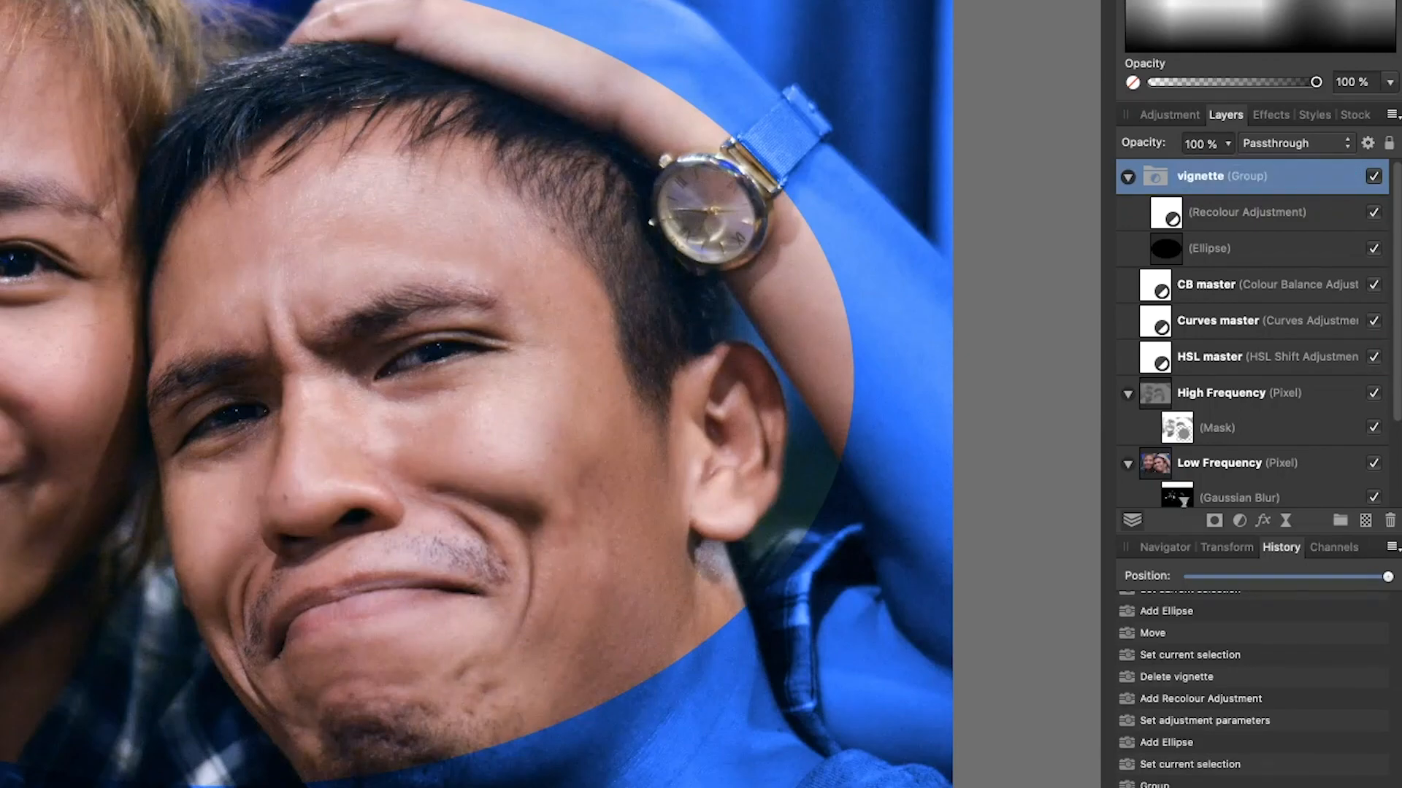
Step: Apply a Gaussian Blur layer effect with a 100 px radius to the ellipse, without preserving alpha
{"action": "left_click", "coordinate": [1255, 247]}
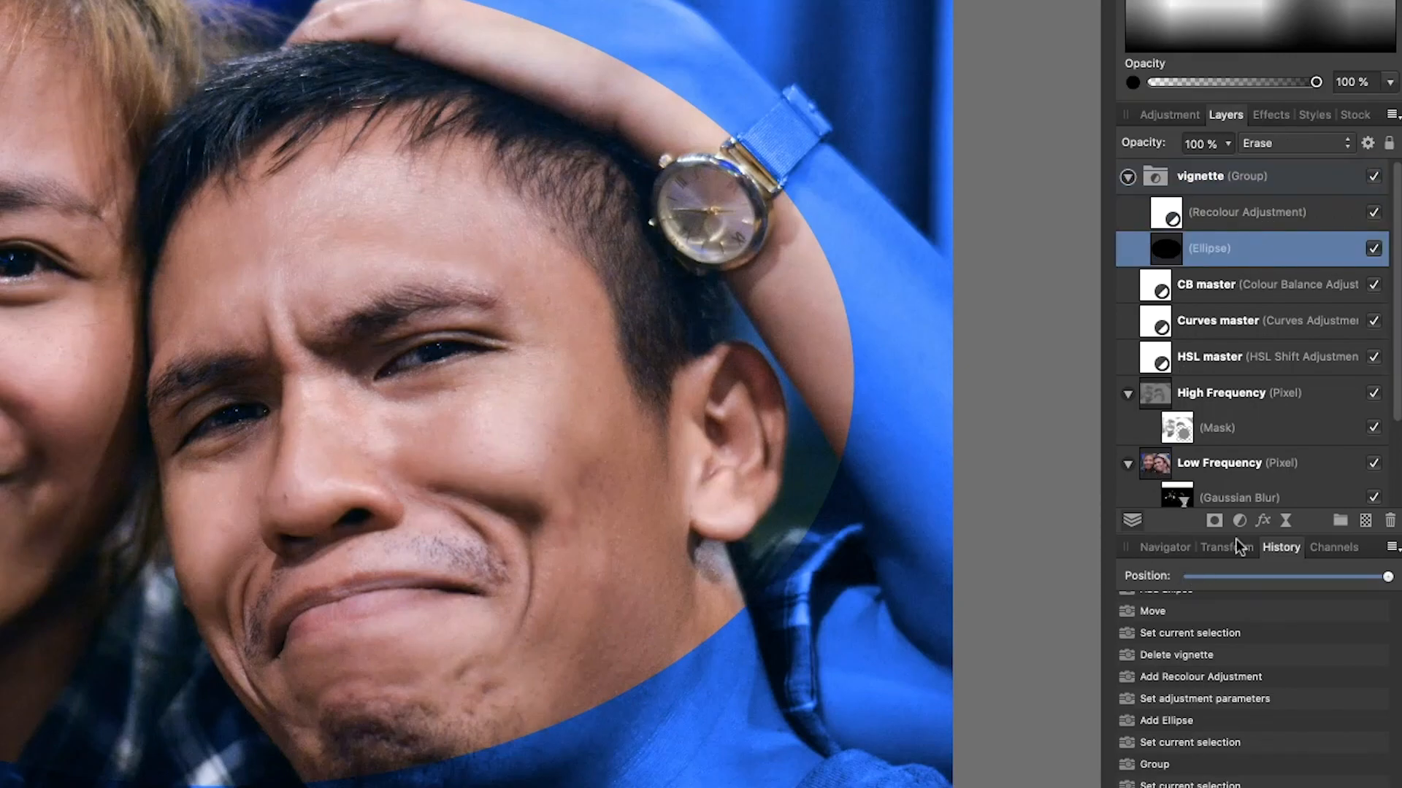
{"action": "left_click", "coordinate": [1261, 521]}
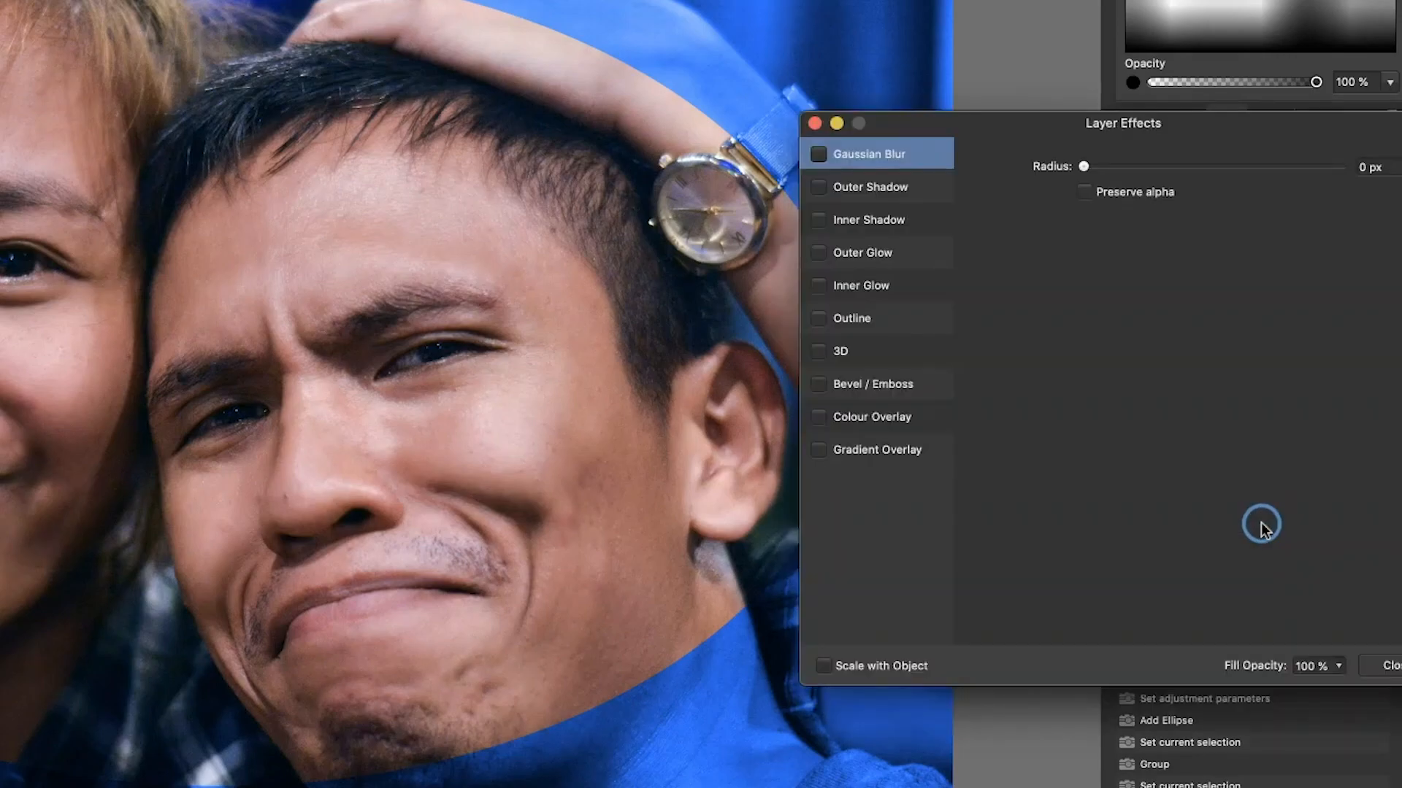
{"action": "left_click", "coordinate": [819, 154]}
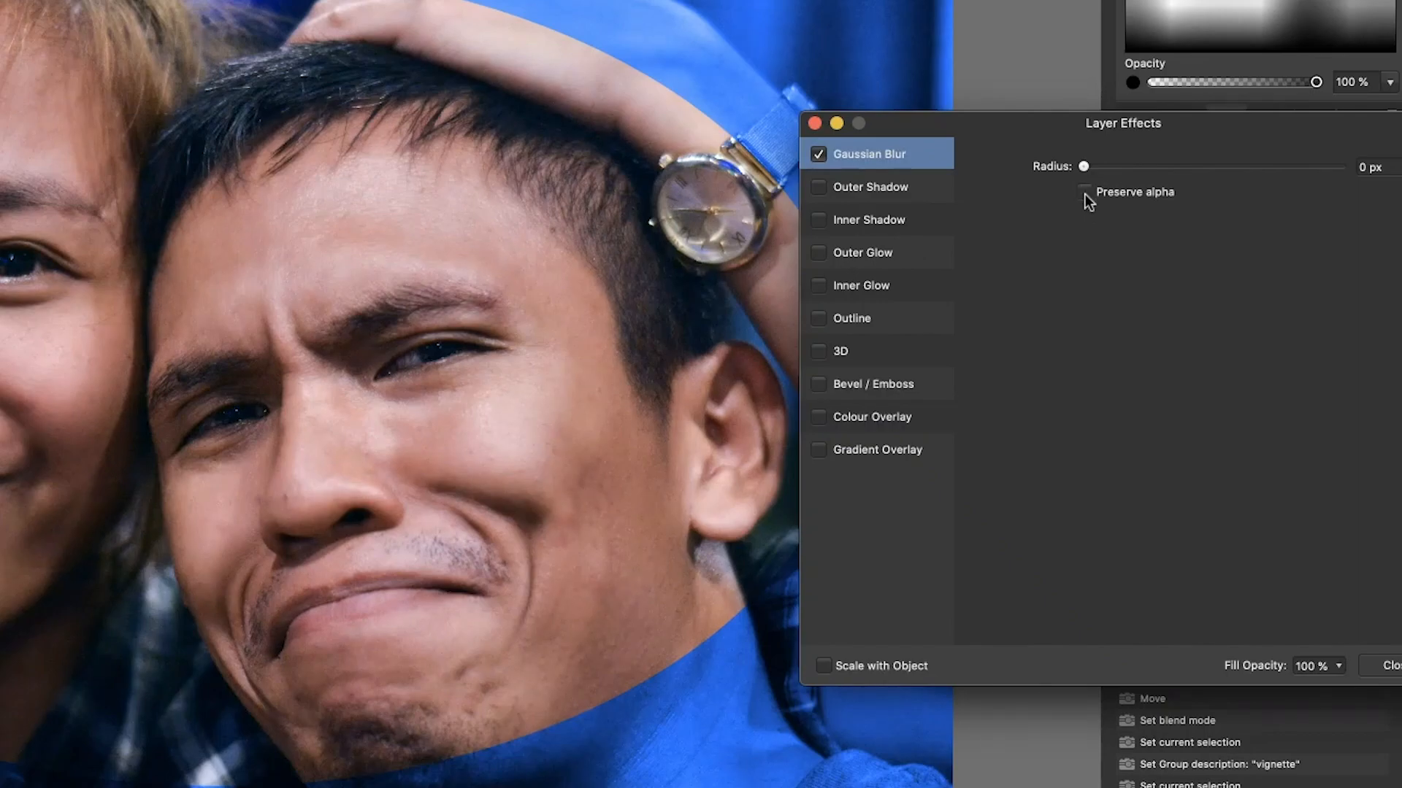
{"action": "left_click_drag", "start_coordinate": [1085, 168], "coordinate": [1340, 166]}
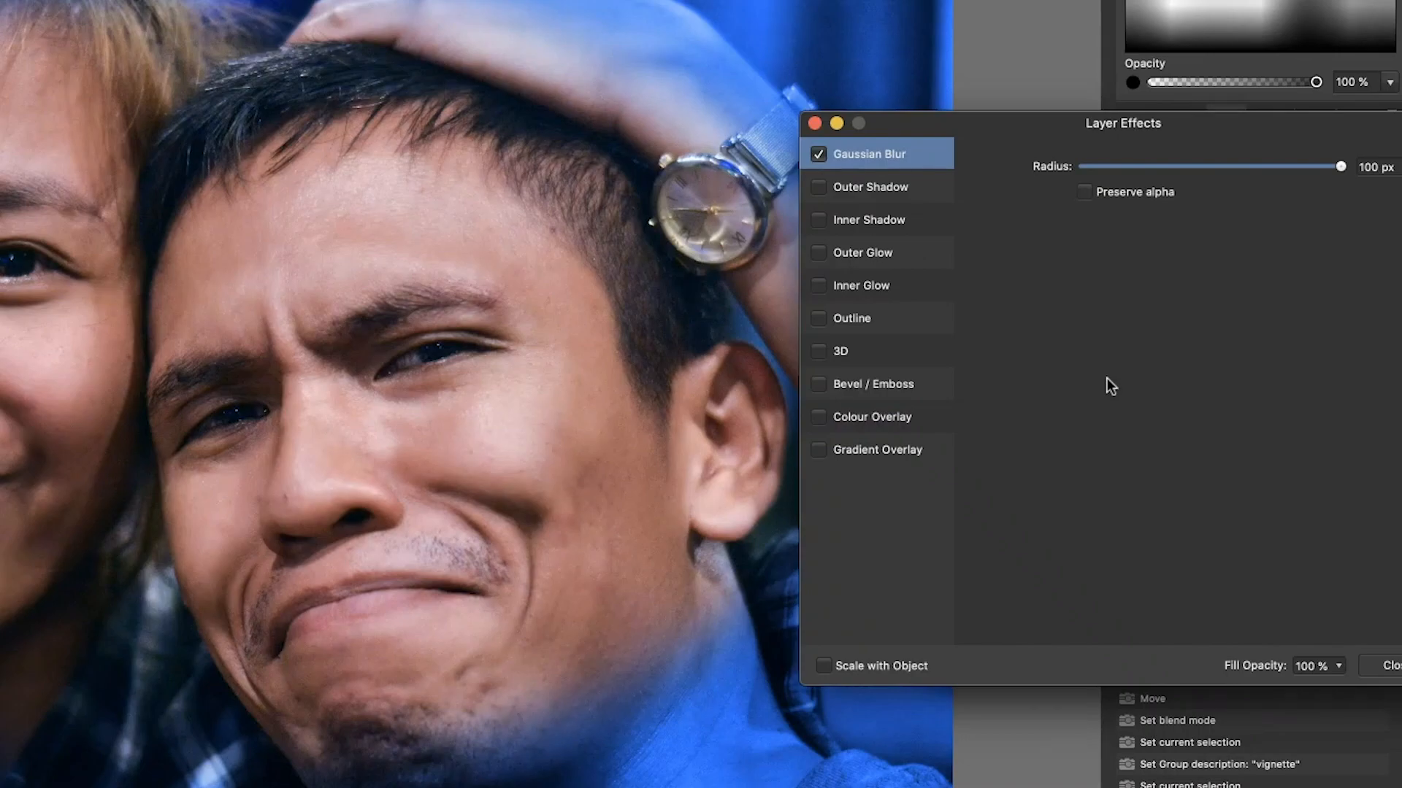
Step: Increase the ellipse's Gaussian Blur effect radius to 250 px and close the layer effects
{"action": "left_click_drag", "start_coordinate": [1269, 120], "coordinate": [1172, 118]}
{"action": "left_click", "coordinate": [1272, 166]}
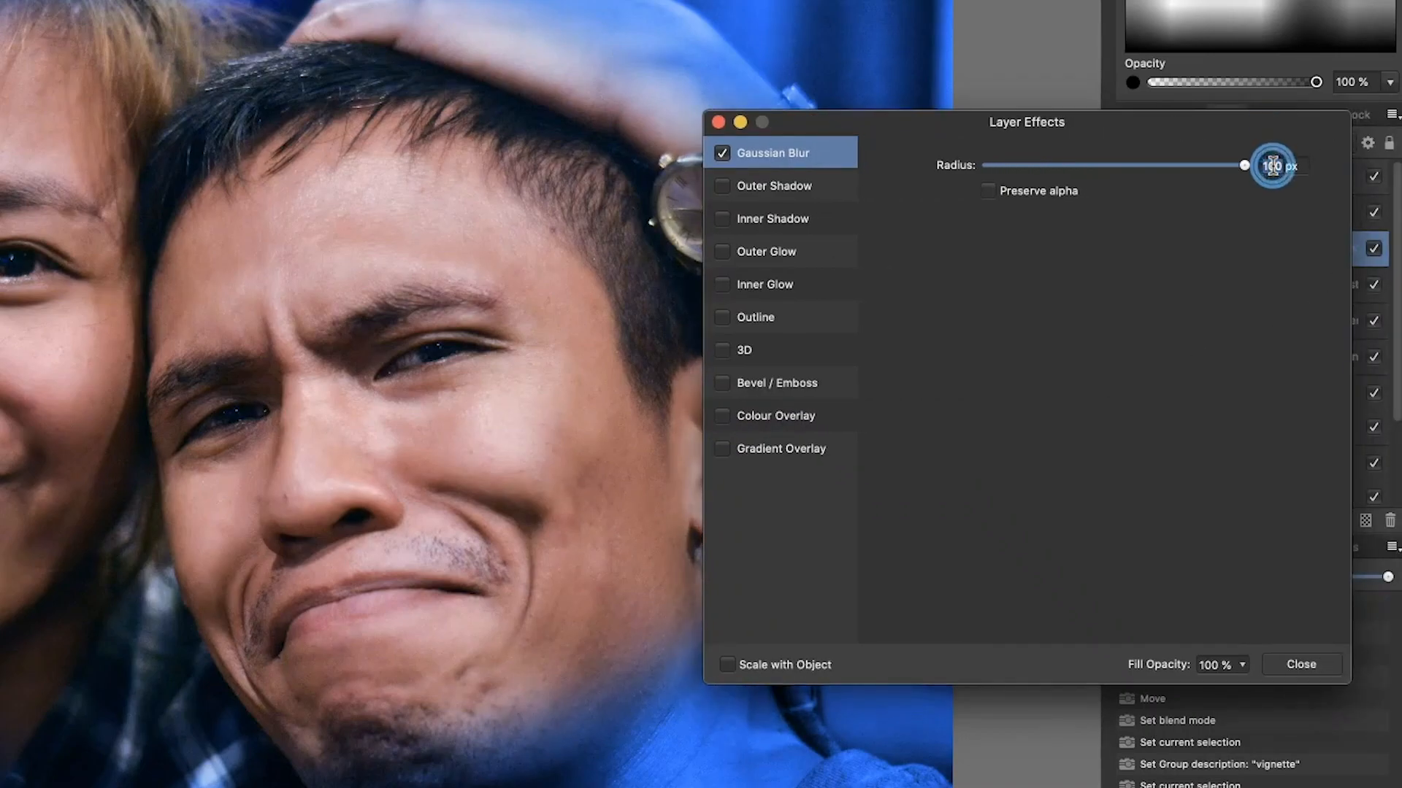
{"action": "type", "text": "250"}
{"action": "key", "text": "Return"}
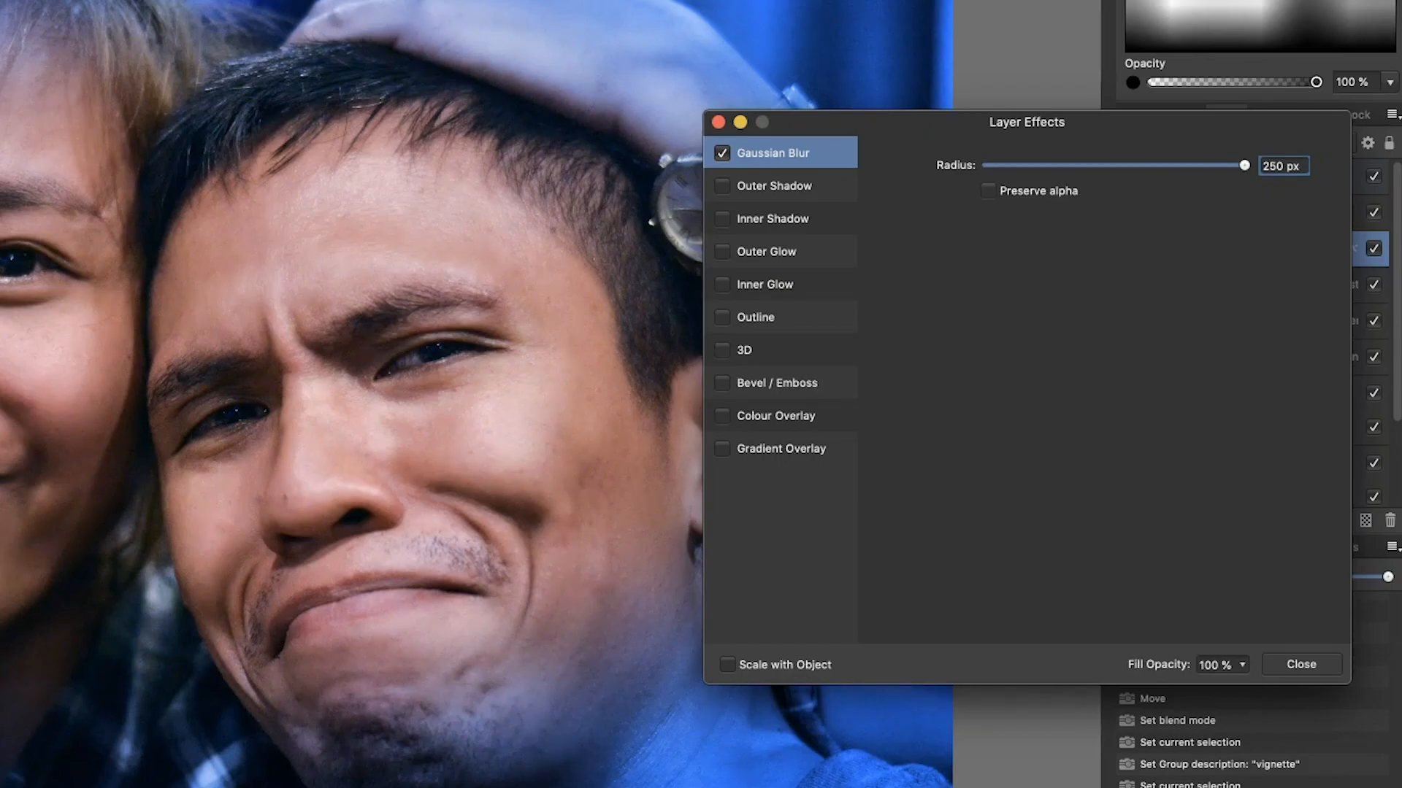
{"action": "left_click", "coordinate": [1301, 665]}
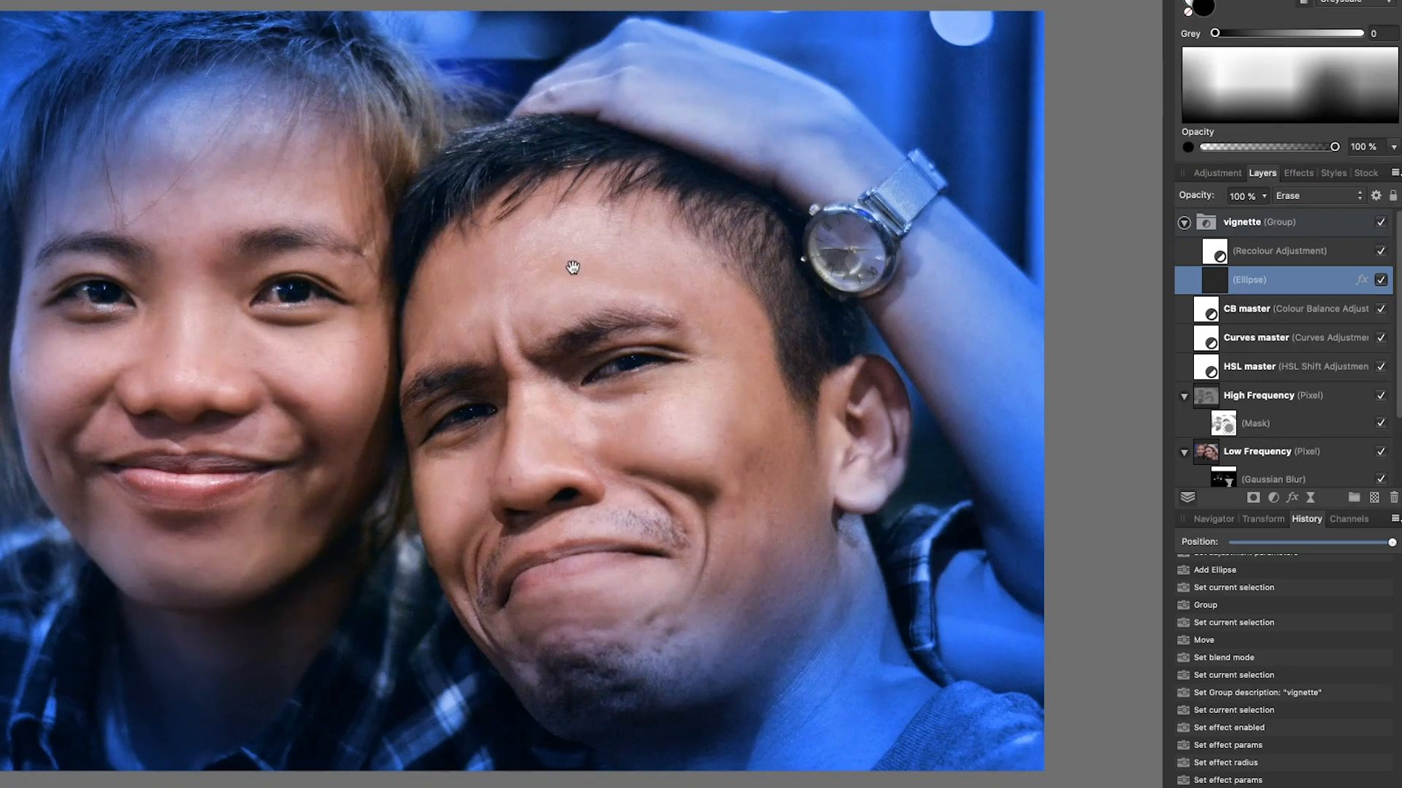
Step: Darken the vignette's Recolour adjustment to -64 % lightness and shift its hue to 217.6°
{"action": "double_click", "coordinate": [1216, 251]}
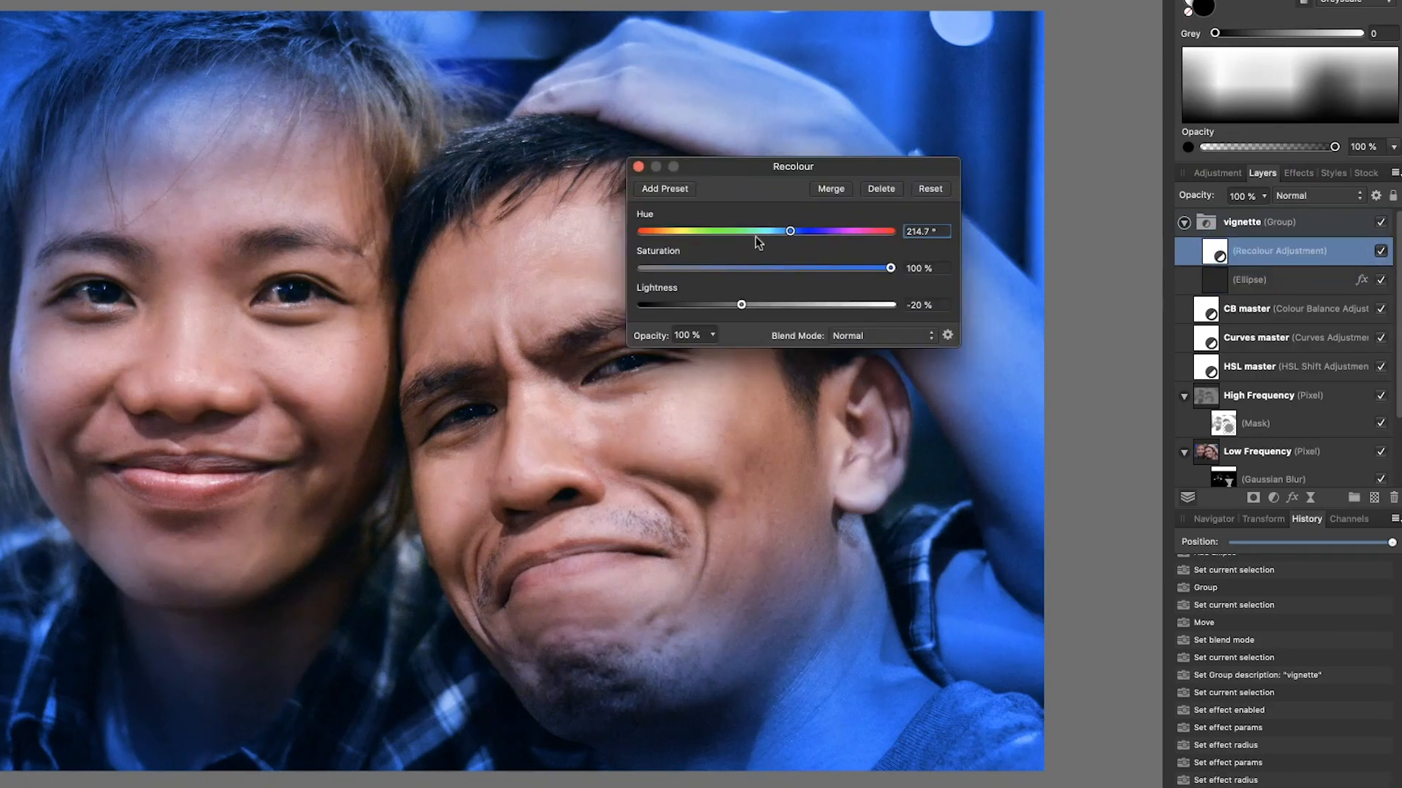
{"action": "left_click_drag", "start_coordinate": [744, 170], "coordinate": [841, 287]}
{"action": "left_click_drag", "start_coordinate": [838, 425], "coordinate": [783, 428]}
{"action": "mouse_move", "coordinate": [887, 351]}
{"action": "left_mouse_down"}
{"action": "mouse_move", "coordinate": [930, 351]}
{"action": "mouse_move", "coordinate": [867, 351]}
{"action": "mouse_move", "coordinate": [890, 360]}
{"action": "left_mouse_up"}
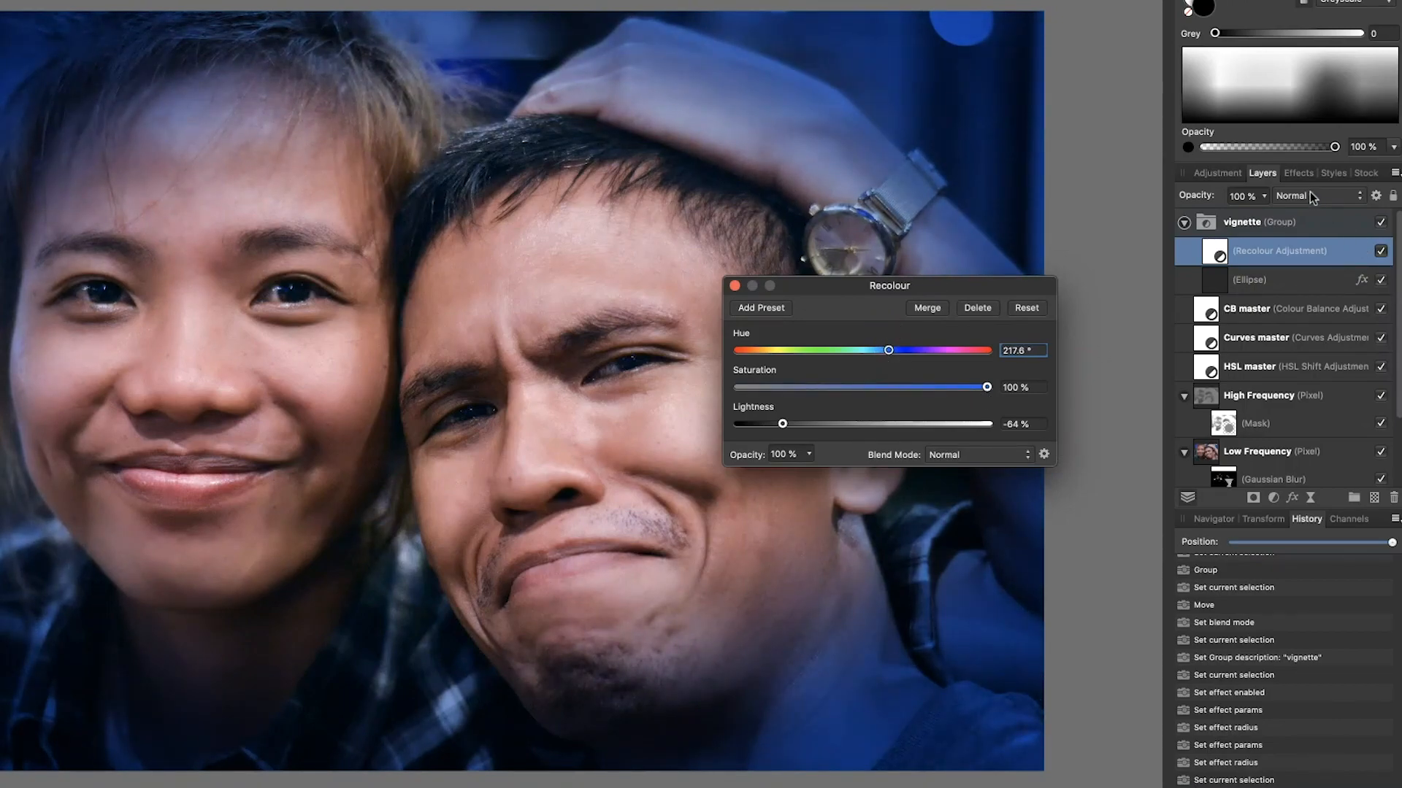
Step: Set the Recolour adjustment's blend mode to Multiply, comparing it with other modes such as Darker Colour, and close its settings
{"action": "left_click", "coordinate": [1308, 194]}
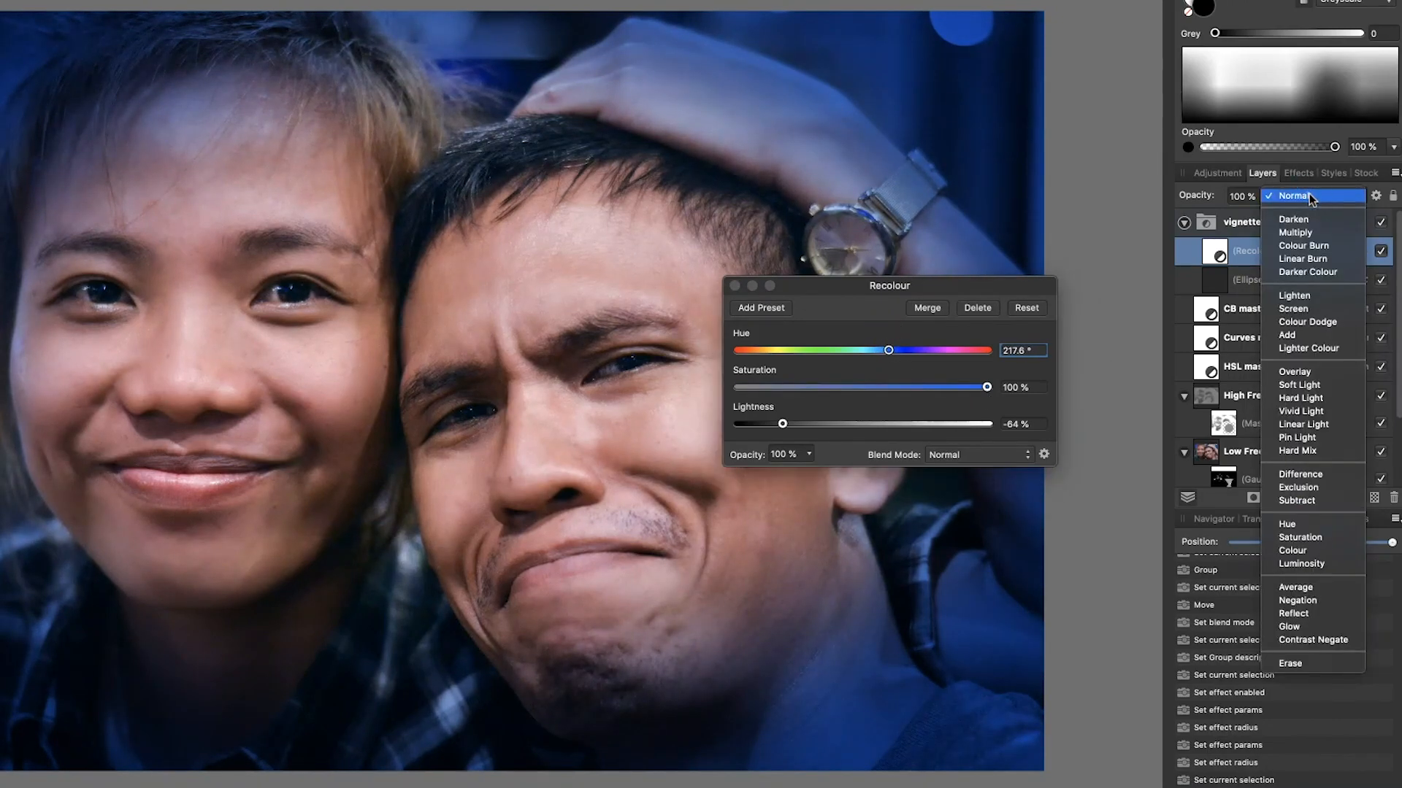
{"action": "left_click", "coordinate": [1309, 231]}
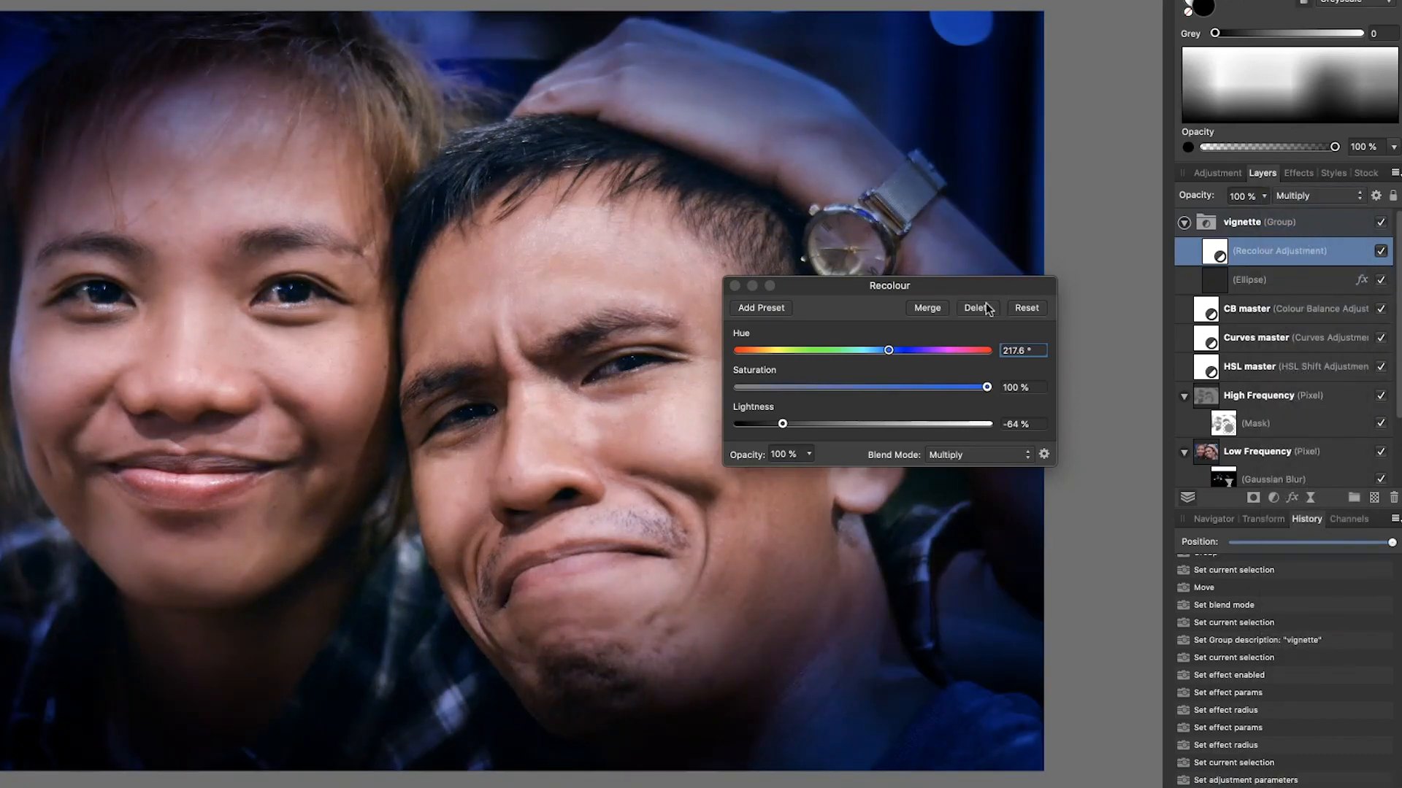
{"action": "left_click", "coordinate": [1311, 196]}
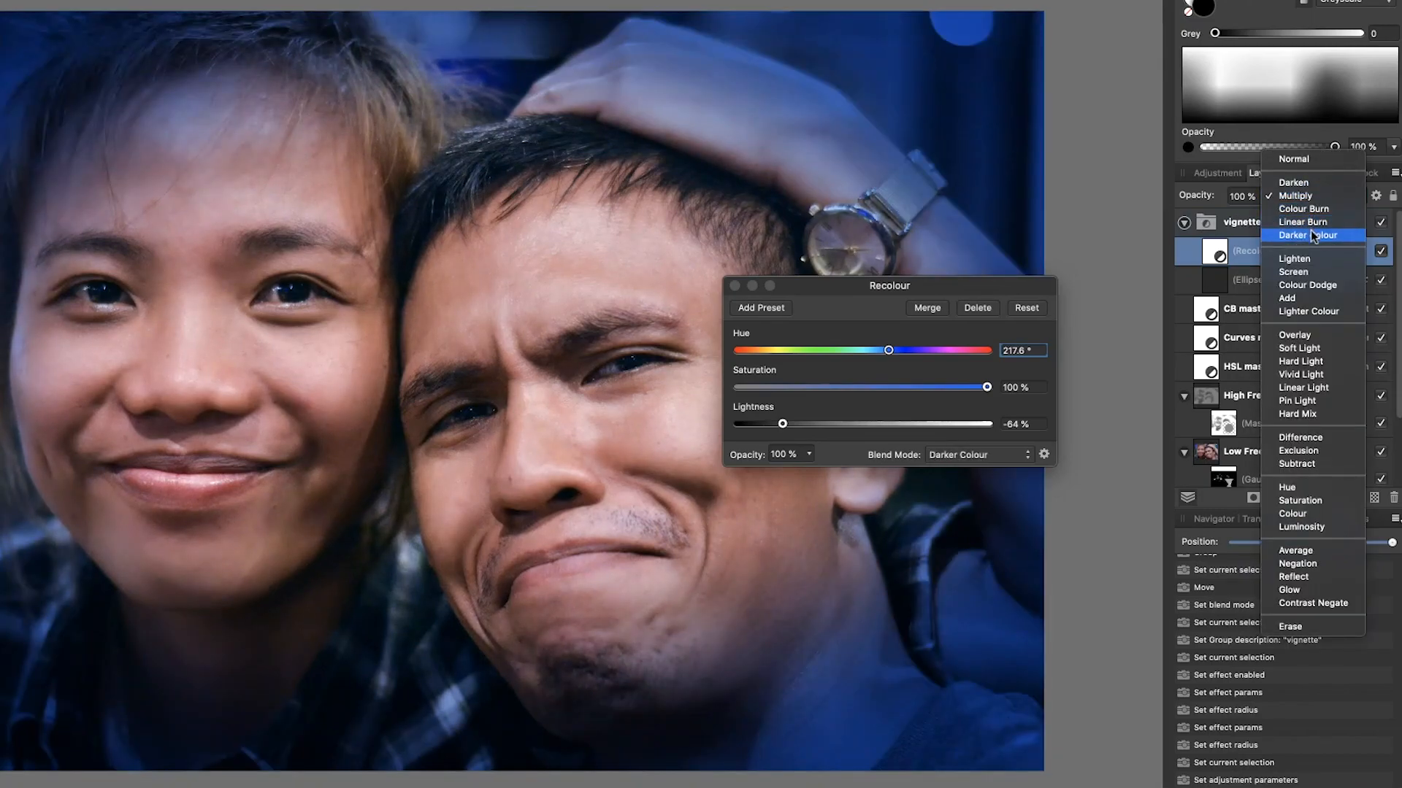
{"action": "left_click", "coordinate": [1306, 195]}
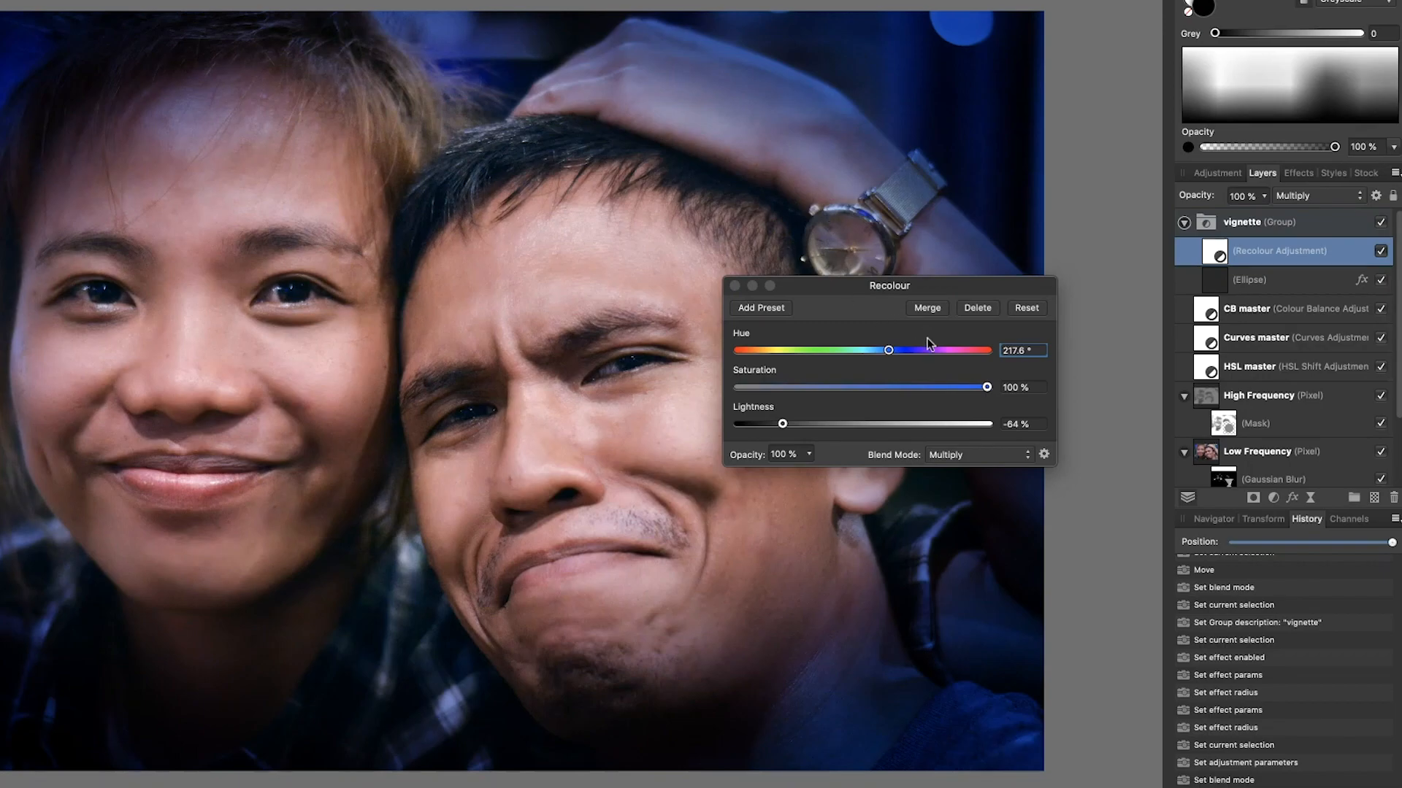
{"action": "left_click", "coordinate": [734, 285]}
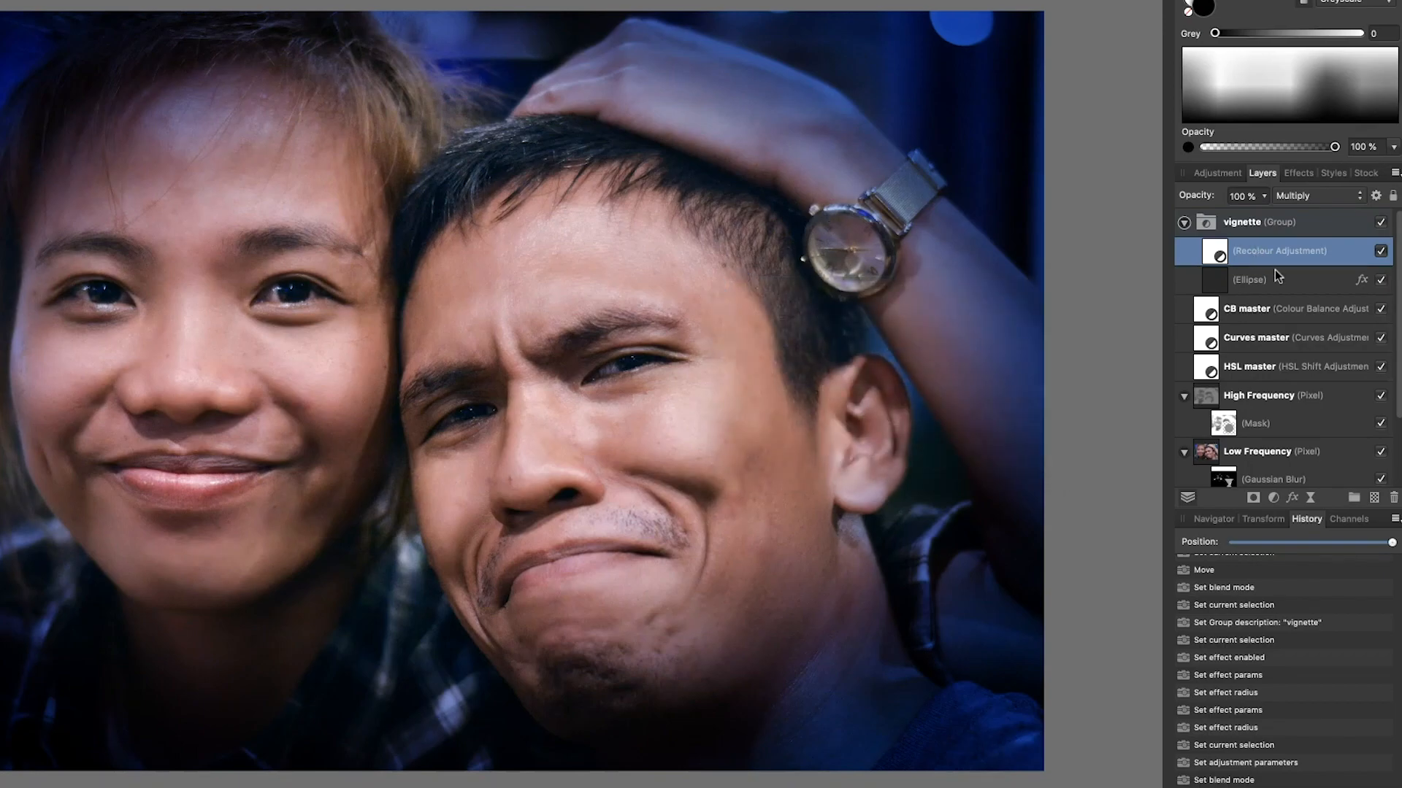
Step: Select the vignette ellipse and stretch its upper-right and lower-left corners out to about the photo's edges
{"action": "left_click", "coordinate": [1248, 281]}
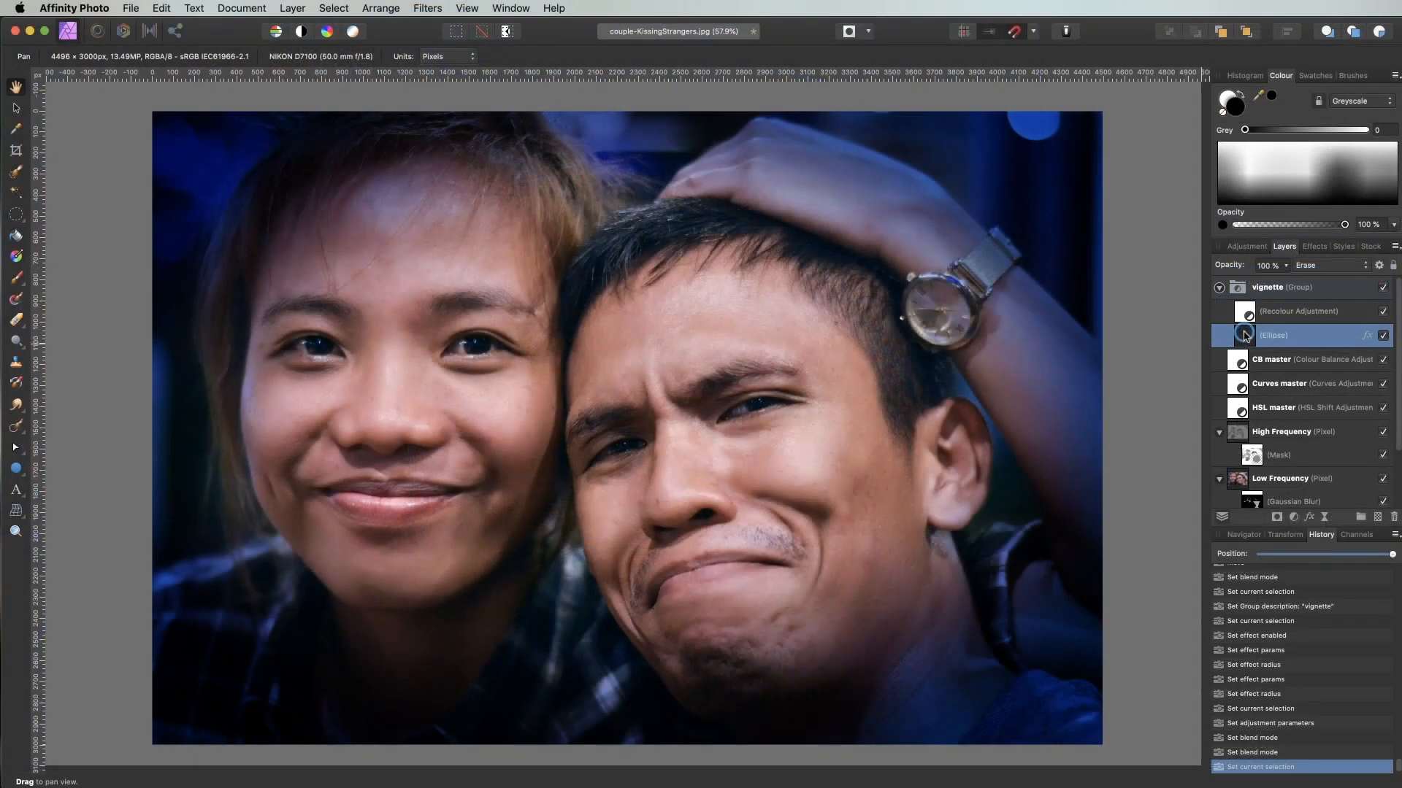
{"action": "left_click", "coordinate": [16, 109]}
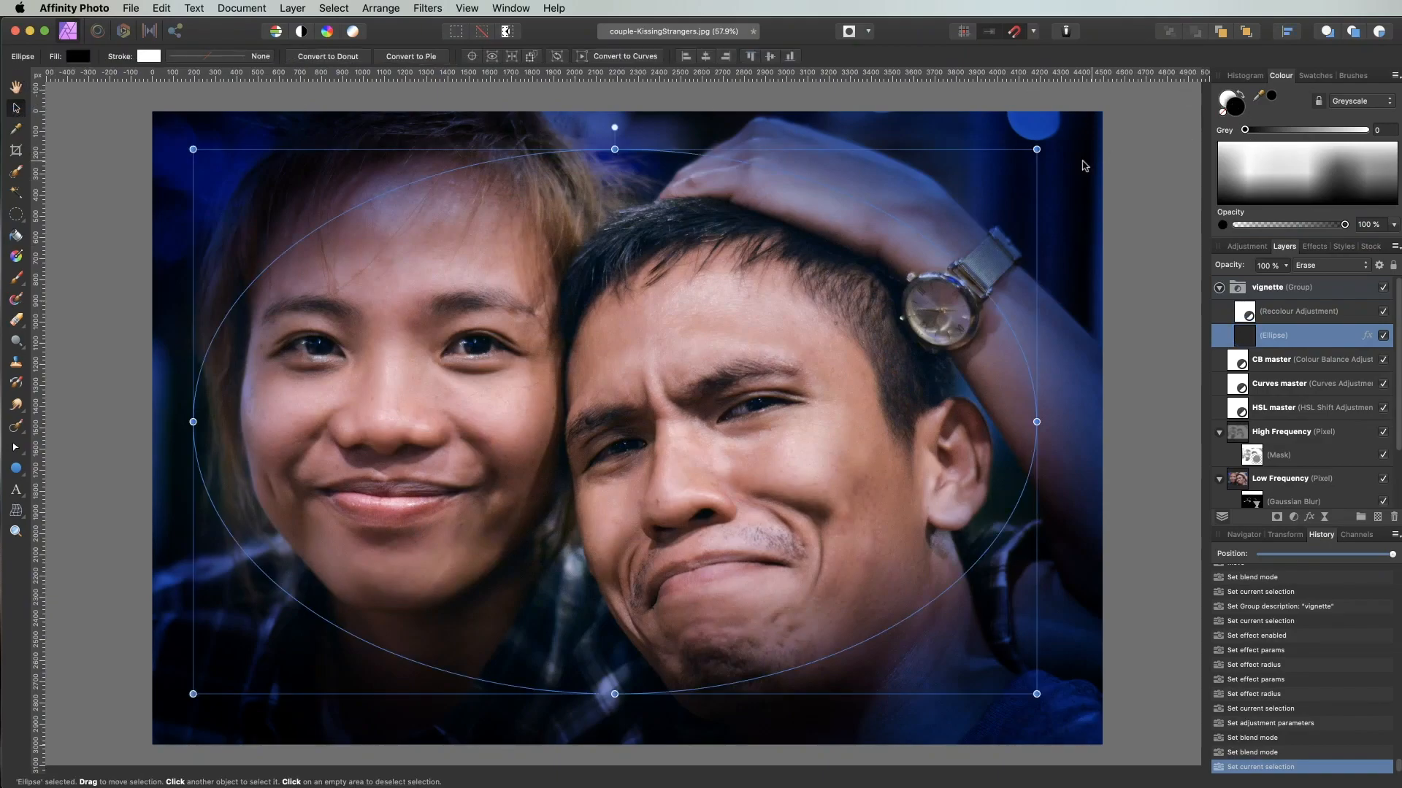
{"action": "left_click_drag", "start_coordinate": [1037, 149], "coordinate": [1087, 111]}
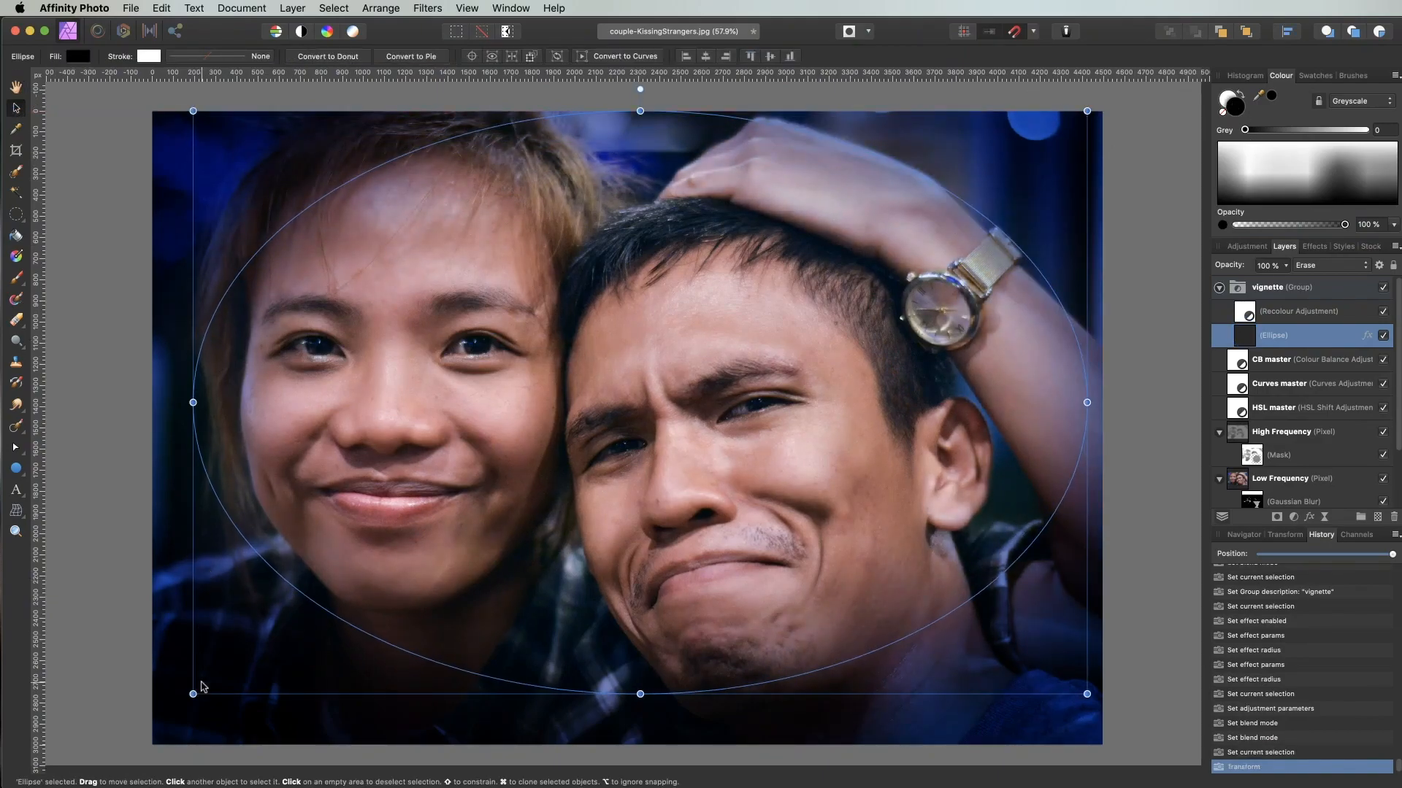
{"action": "left_click_drag", "start_coordinate": [194, 695], "coordinate": [144, 730]}
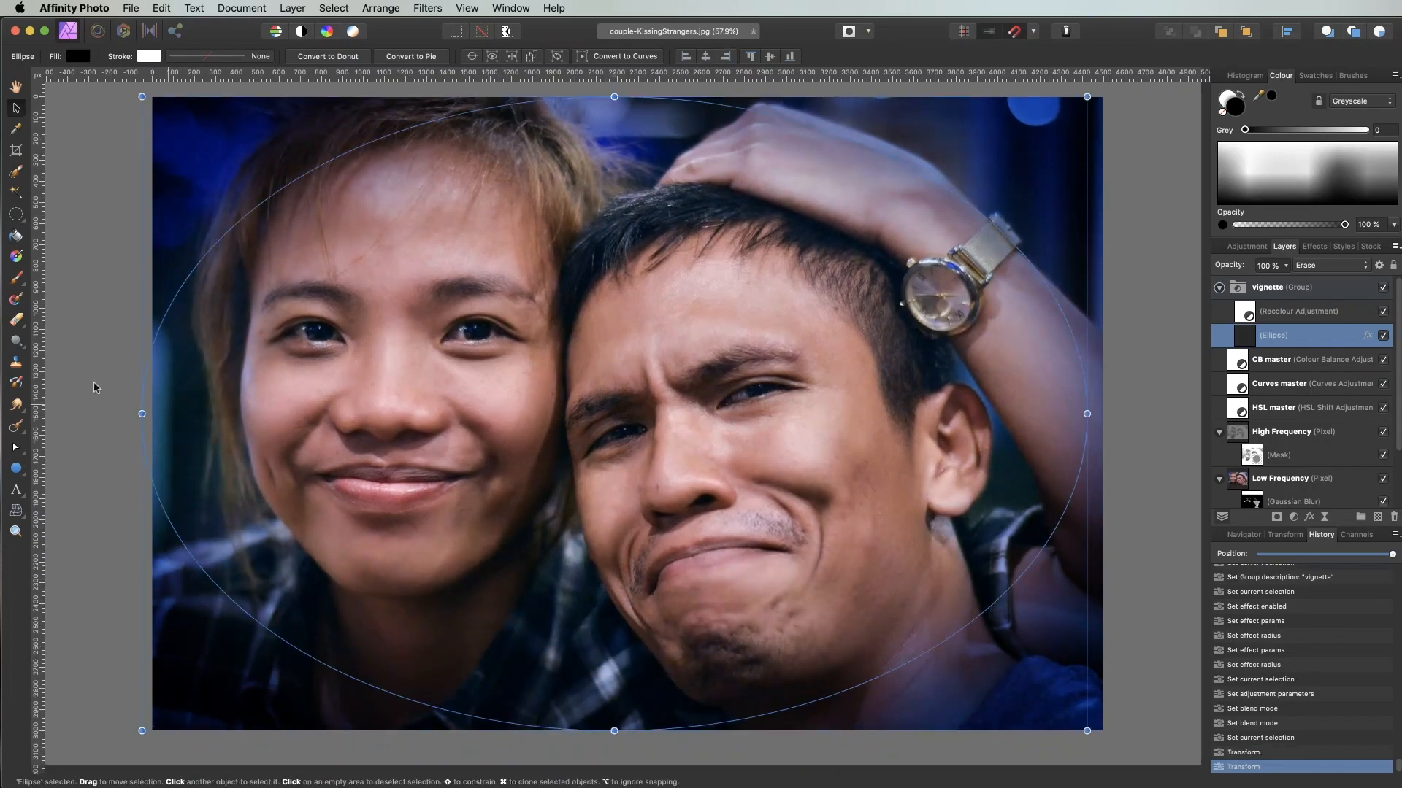
Step: Extend the vignette ellipse beyond all four edges of the photo, leaving mainly the corners darkened, and deselect it
{"action": "left_click", "coordinate": [16, 532]}
{"action": "left_click", "coordinate": [710, 390], "text": "alt"}
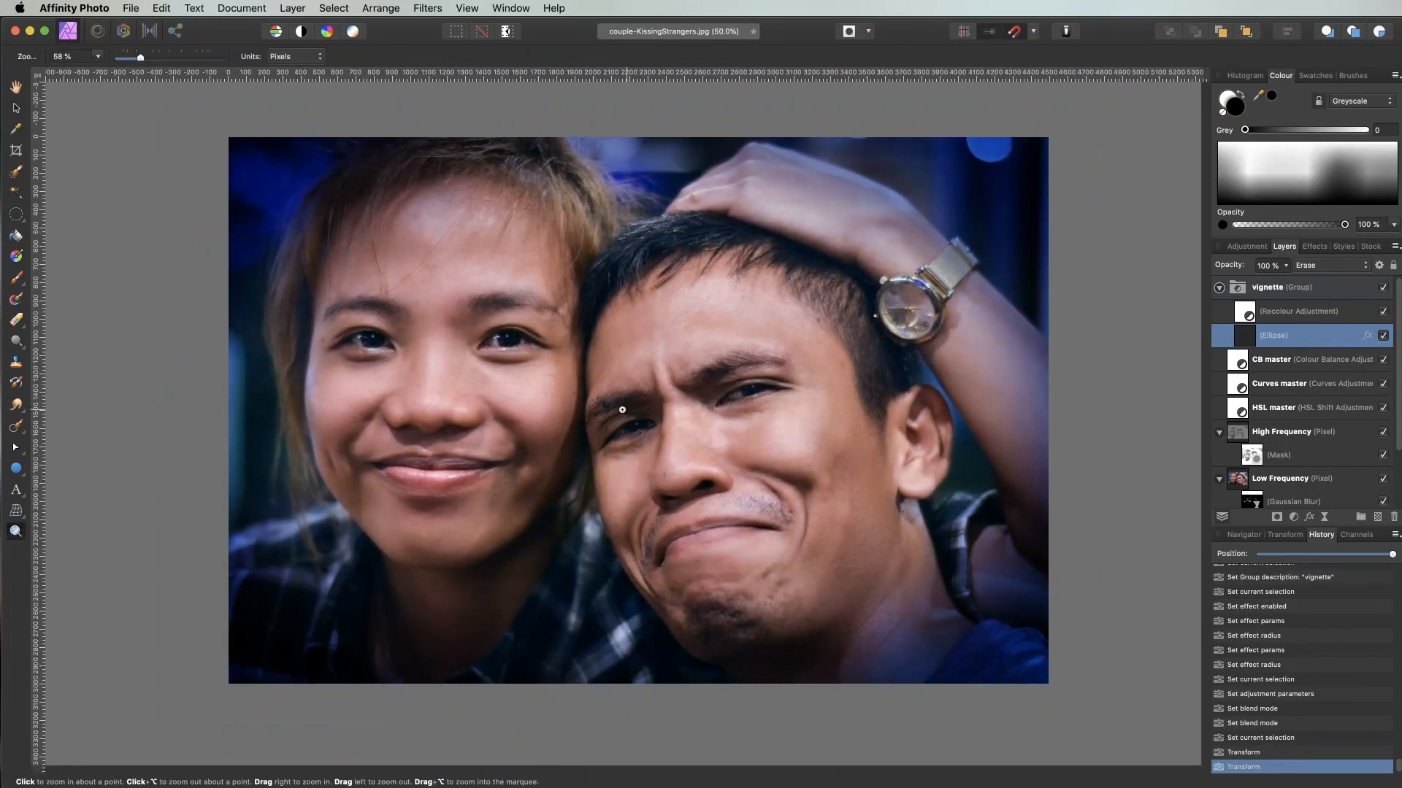
{"action": "left_click", "coordinate": [17, 108]}
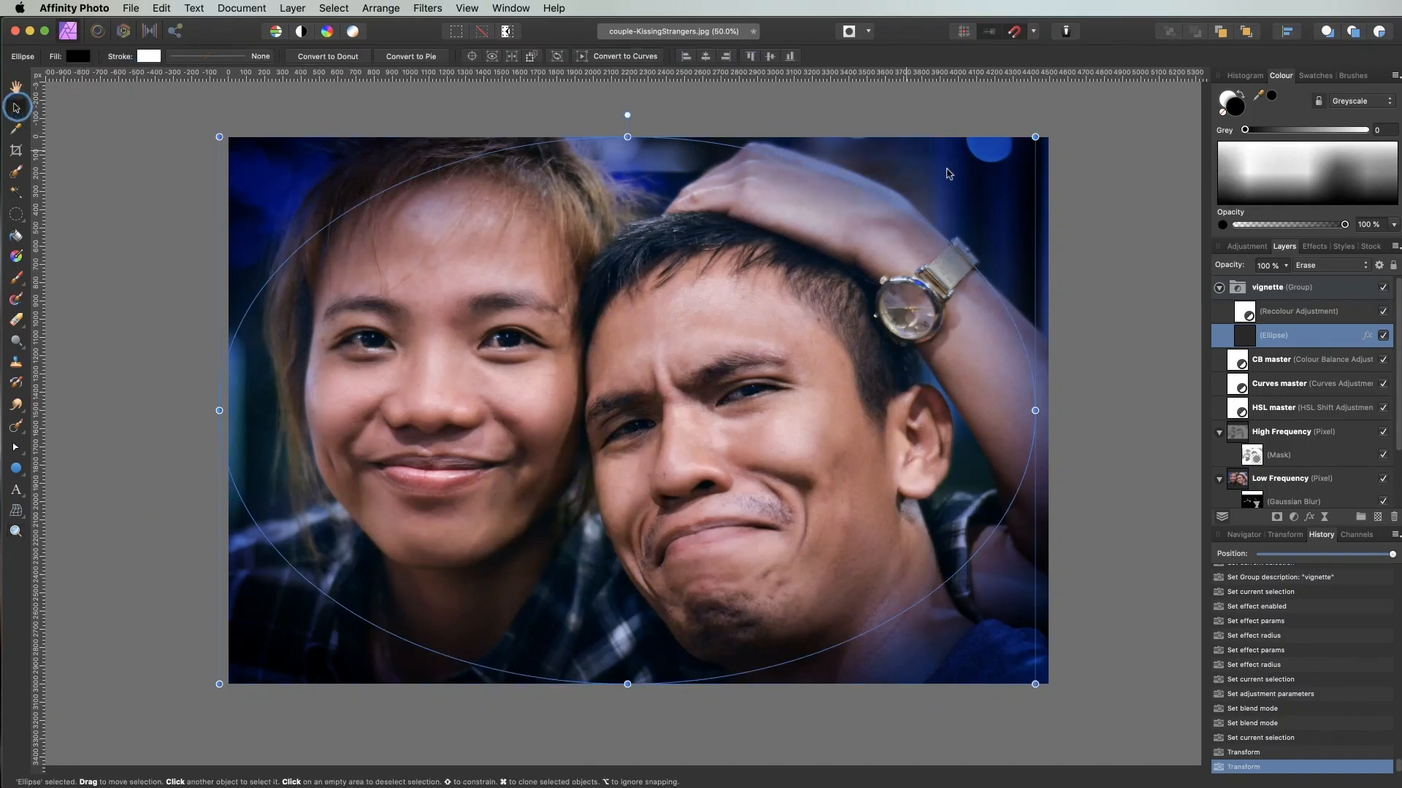
{"action": "left_click_drag", "start_coordinate": [1044, 136], "coordinate": [1115, 118]}
{"action": "left_click_drag", "start_coordinate": [217, 400], "coordinate": [145, 400]}
{"action": "left_click_drag", "start_coordinate": [635, 690], "coordinate": [634, 735]}
{"action": "left_click_drag", "start_coordinate": [629, 117], "coordinate": [629, 125]}
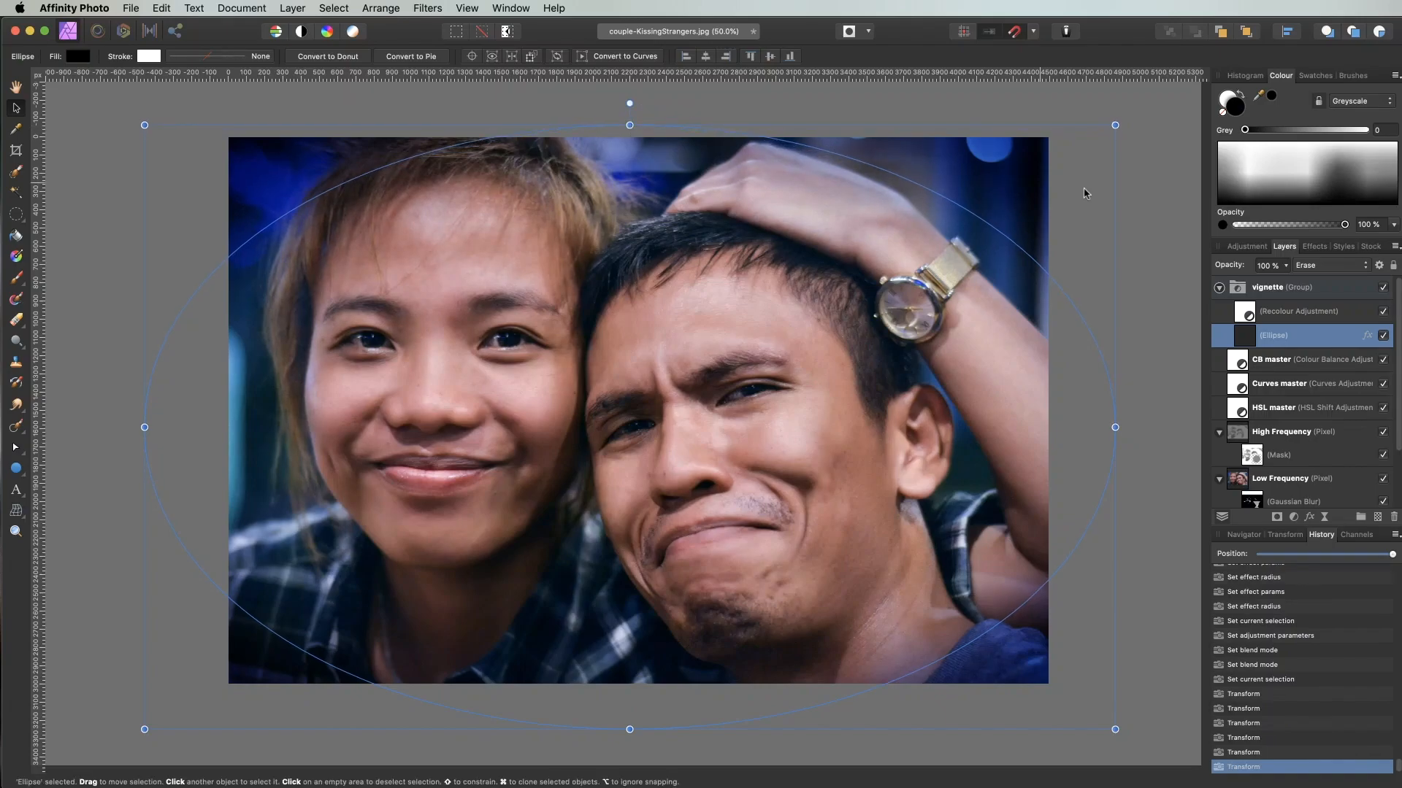
{"action": "left_click", "coordinate": [1155, 204]}
Step: Try different opacities on the vignette group, ending at 100 %
{"action": "left_click", "coordinate": [1274, 287]}
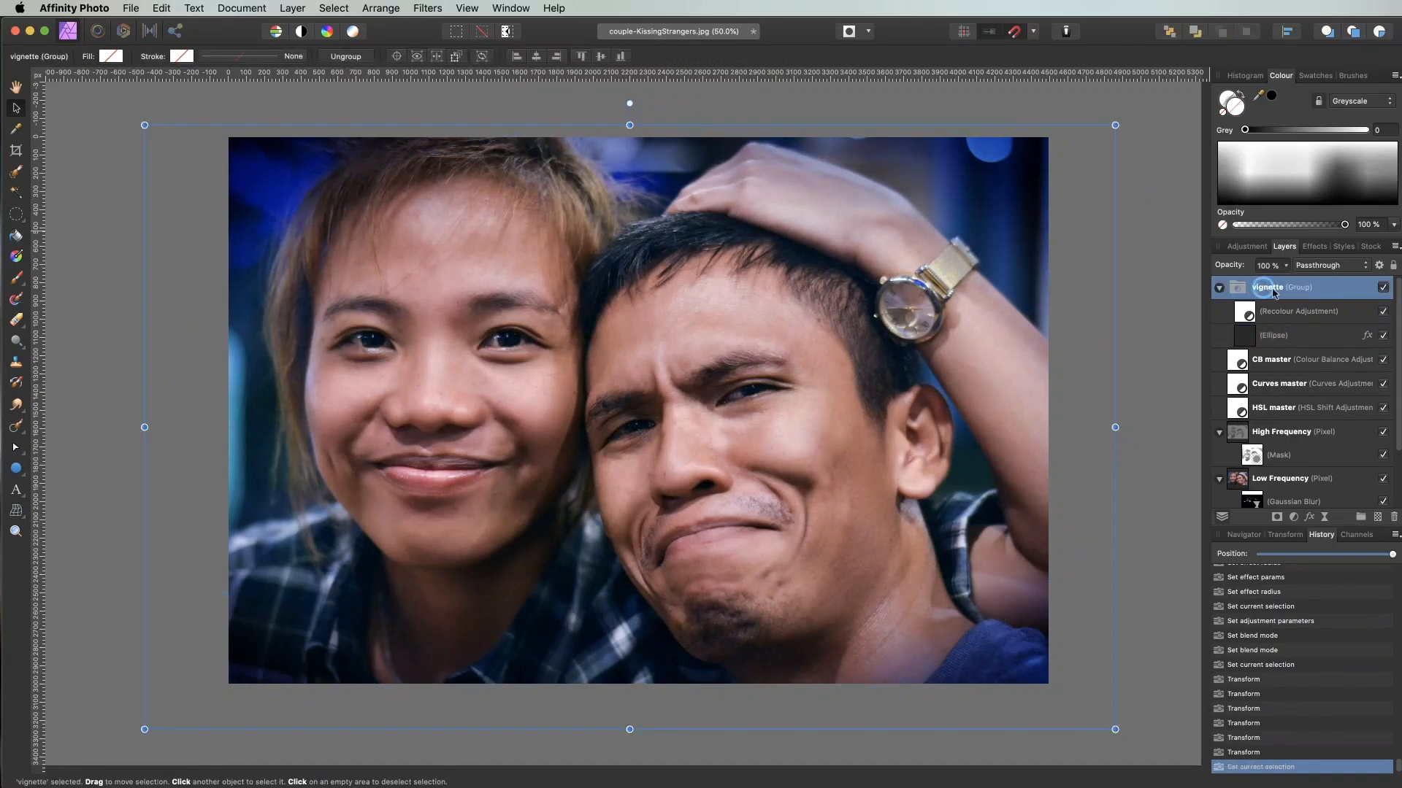
{"action": "left_click", "coordinate": [1287, 266]}
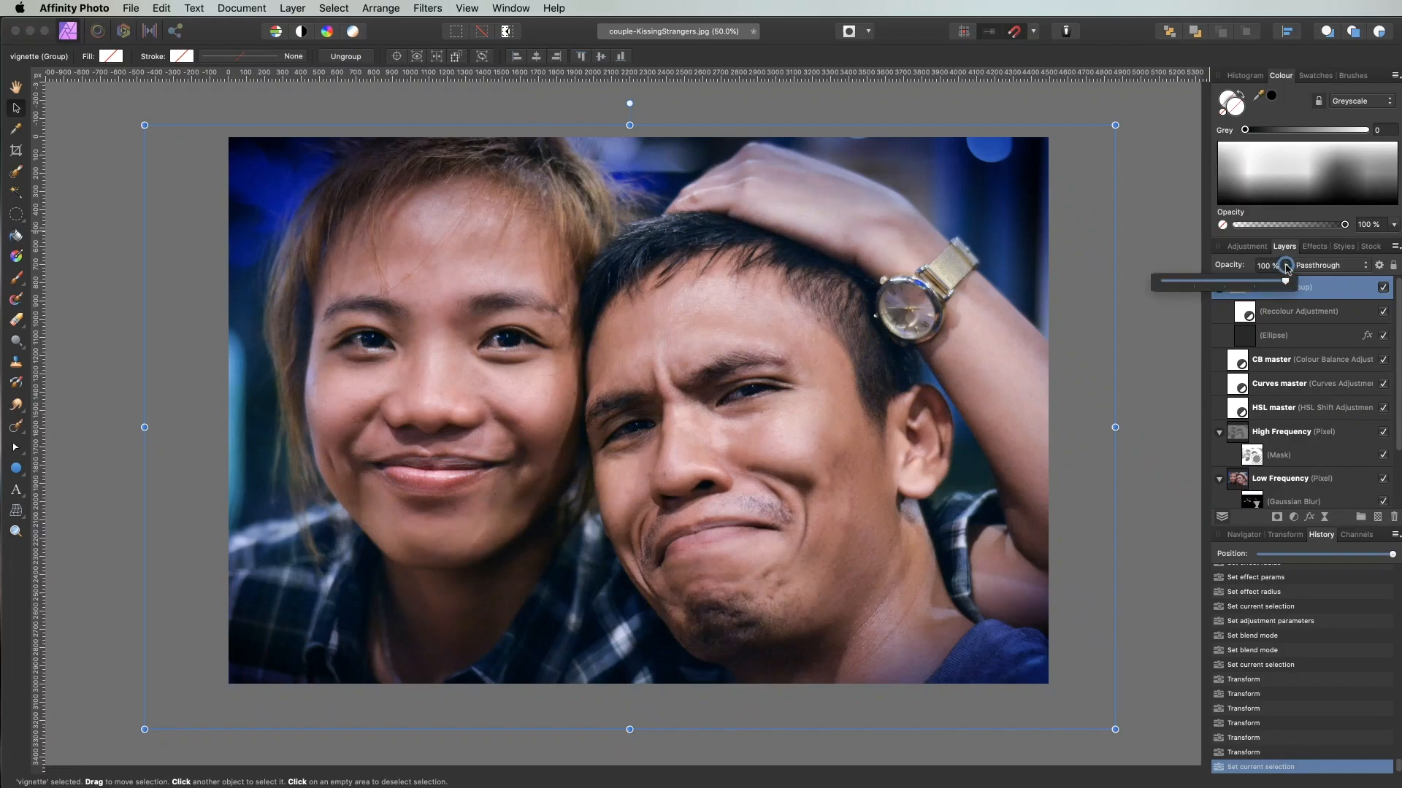
{"action": "mouse_move", "coordinate": [1286, 283]}
{"action": "left_mouse_down"}
{"action": "mouse_move", "coordinate": [1144, 283]}
{"action": "mouse_move", "coordinate": [1287, 285]}
{"action": "left_mouse_up"}
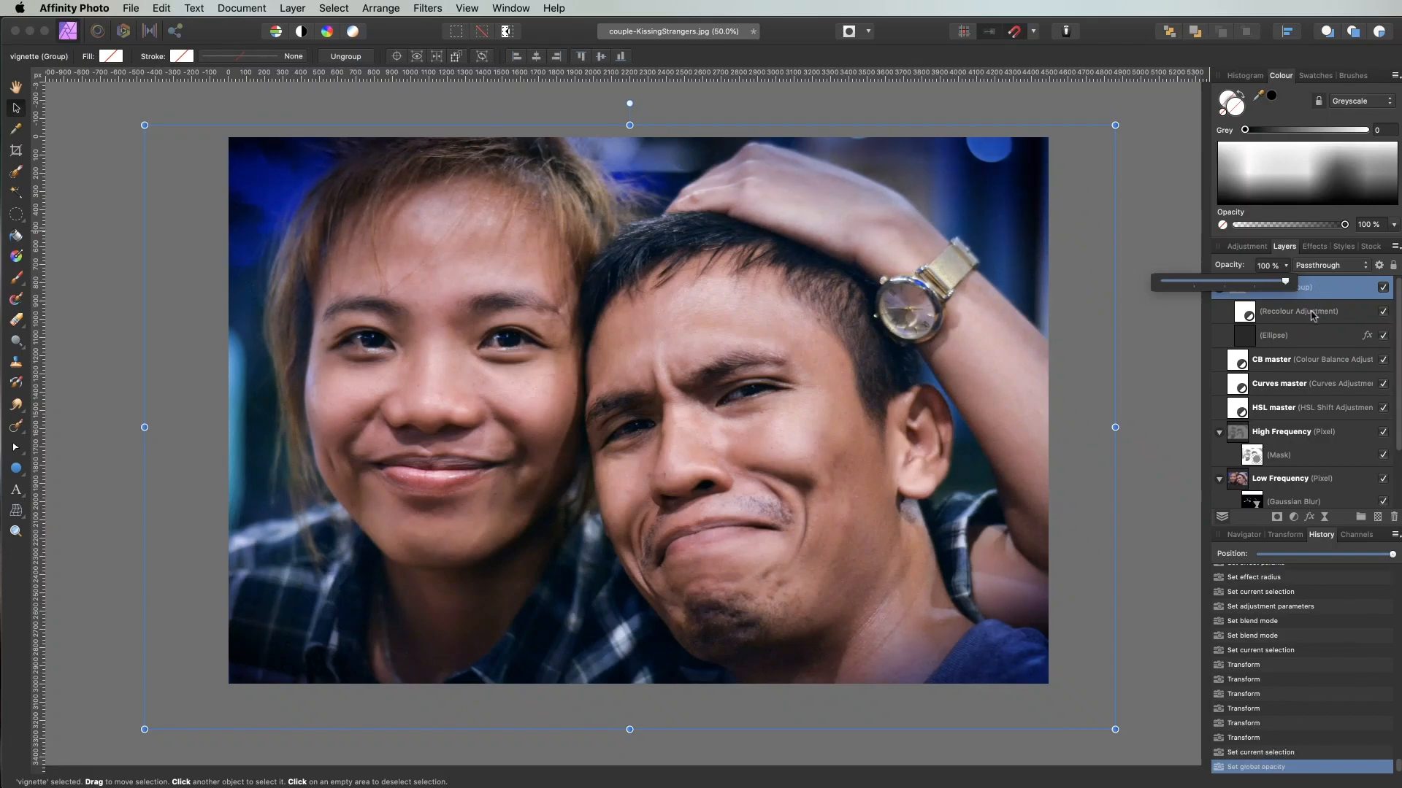
Step: Reselect the ellipse, widen it slightly further past the photo's right edge, nudge its upper edge outward, and deselect it
{"action": "left_click", "coordinate": [1312, 314]}
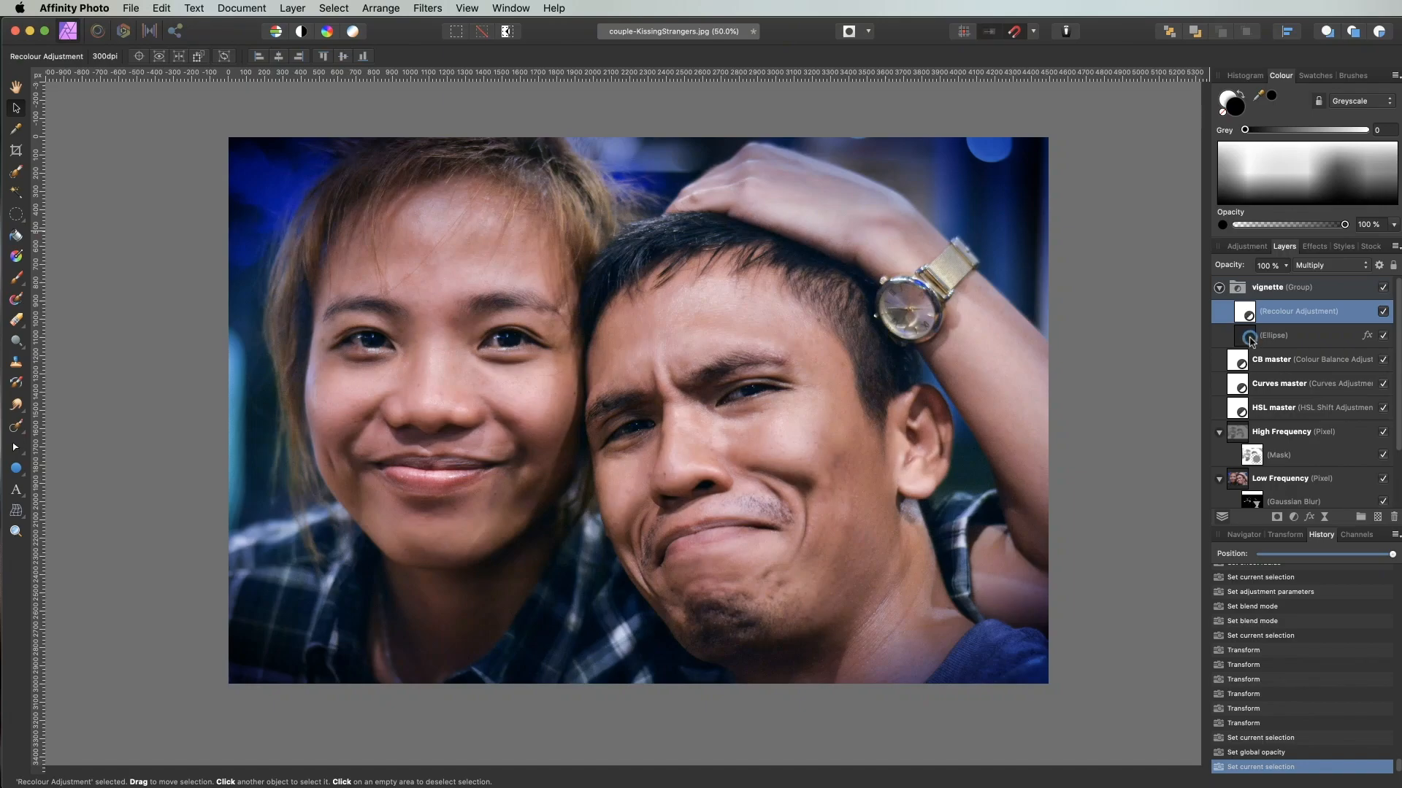
{"action": "left_click", "coordinate": [1248, 337]}
{"action": "left_click_drag", "start_coordinate": [1115, 427], "coordinate": [1128, 427]}
{"action": "left_click_drag", "start_coordinate": [636, 125], "coordinate": [636, 123]}
{"action": "left_click", "coordinate": [1172, 241]}
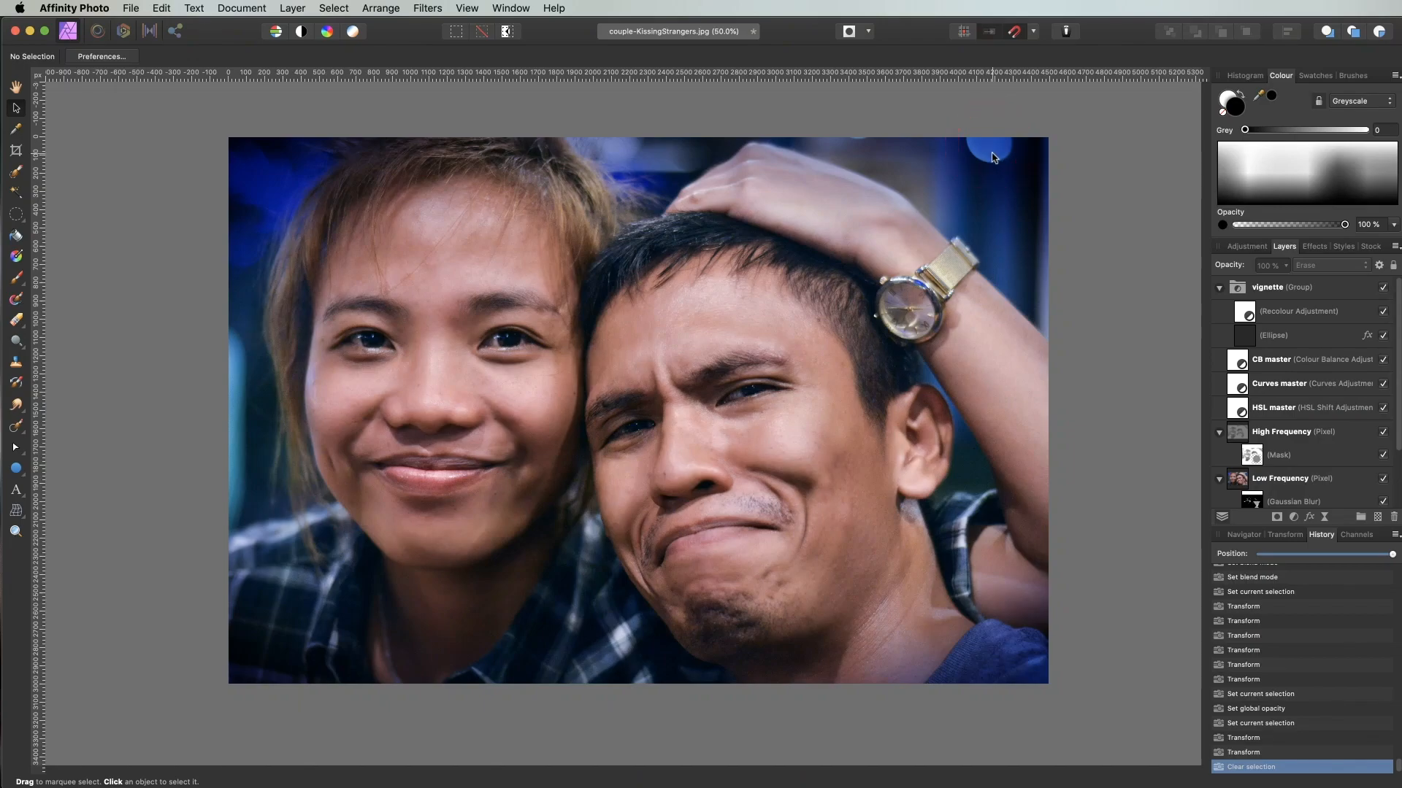
Step: In the vignette group's blend options, add an underlying composition node at 50 % input and lower the highlight endpoint to 0 % output
{"action": "left_click", "coordinate": [1271, 287]}
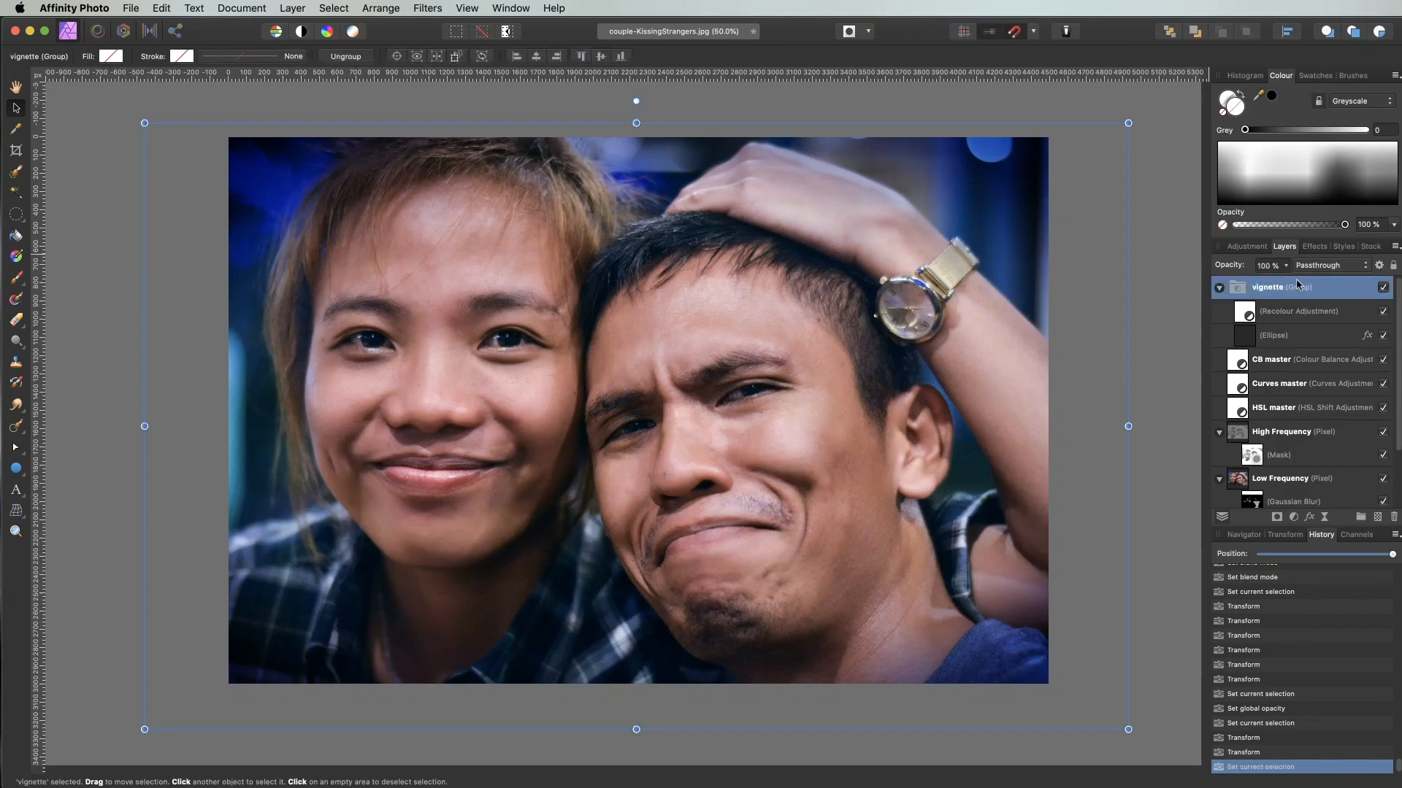
{"action": "left_click", "coordinate": [1379, 266]}
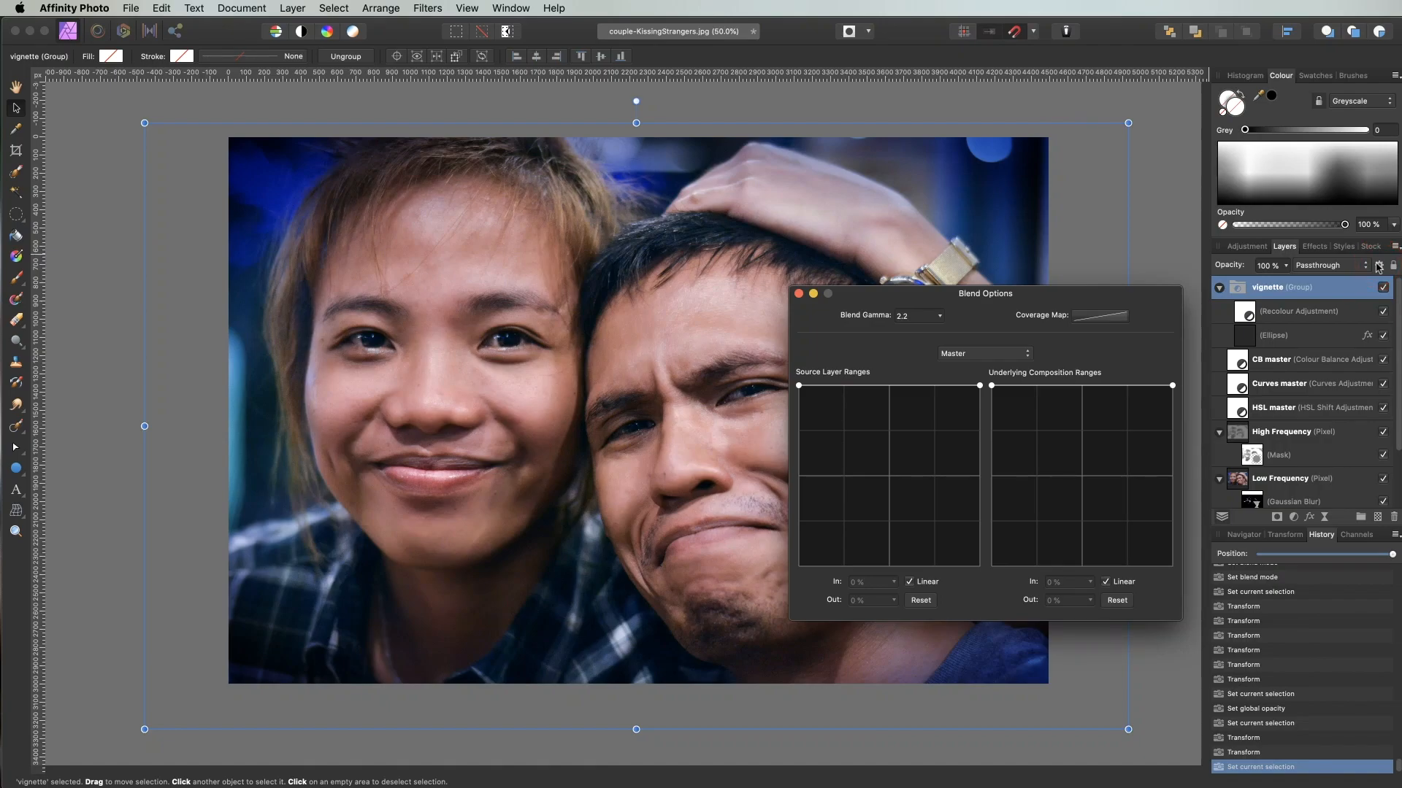
{"action": "left_click_drag", "start_coordinate": [965, 295], "coordinate": [685, 234]}
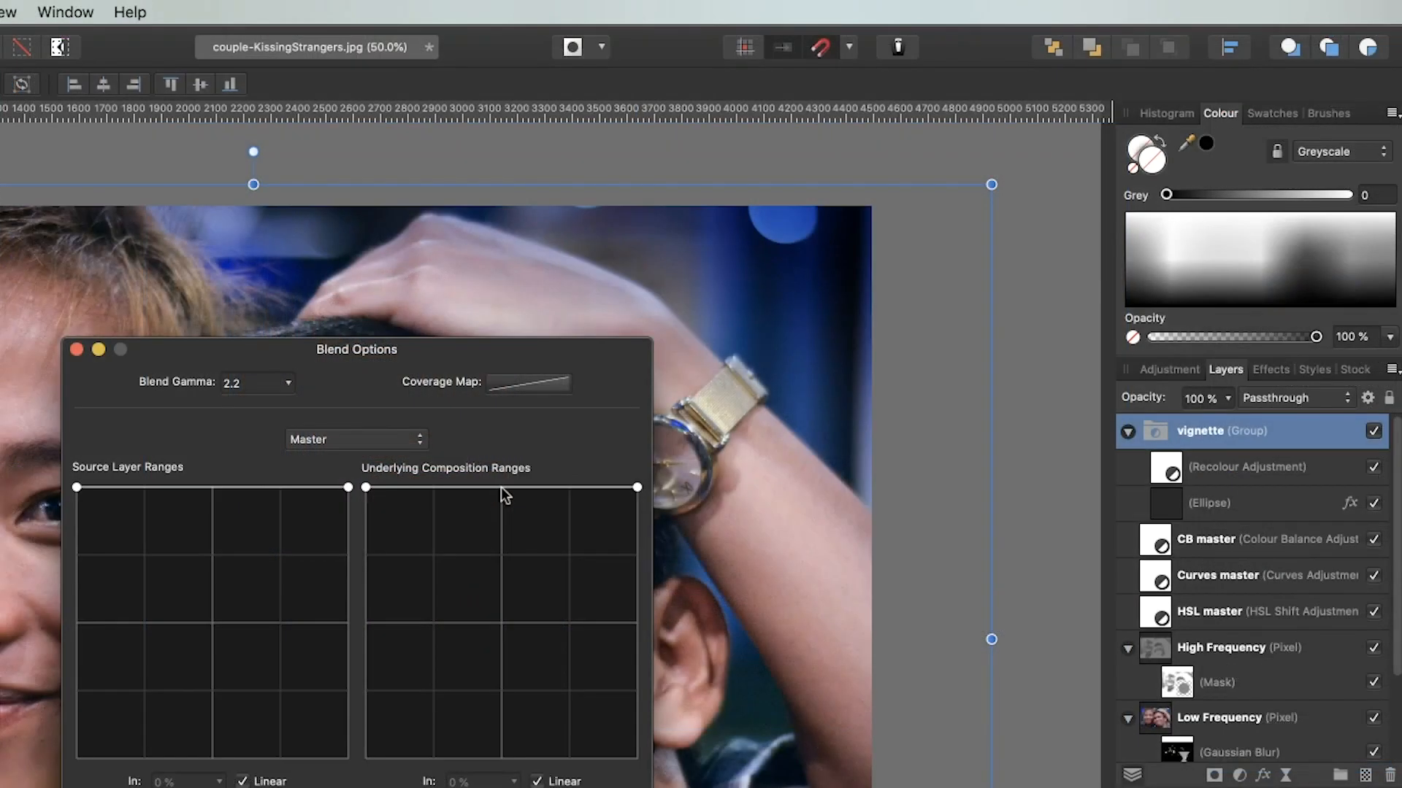
{"action": "left_click", "coordinate": [501, 488]}
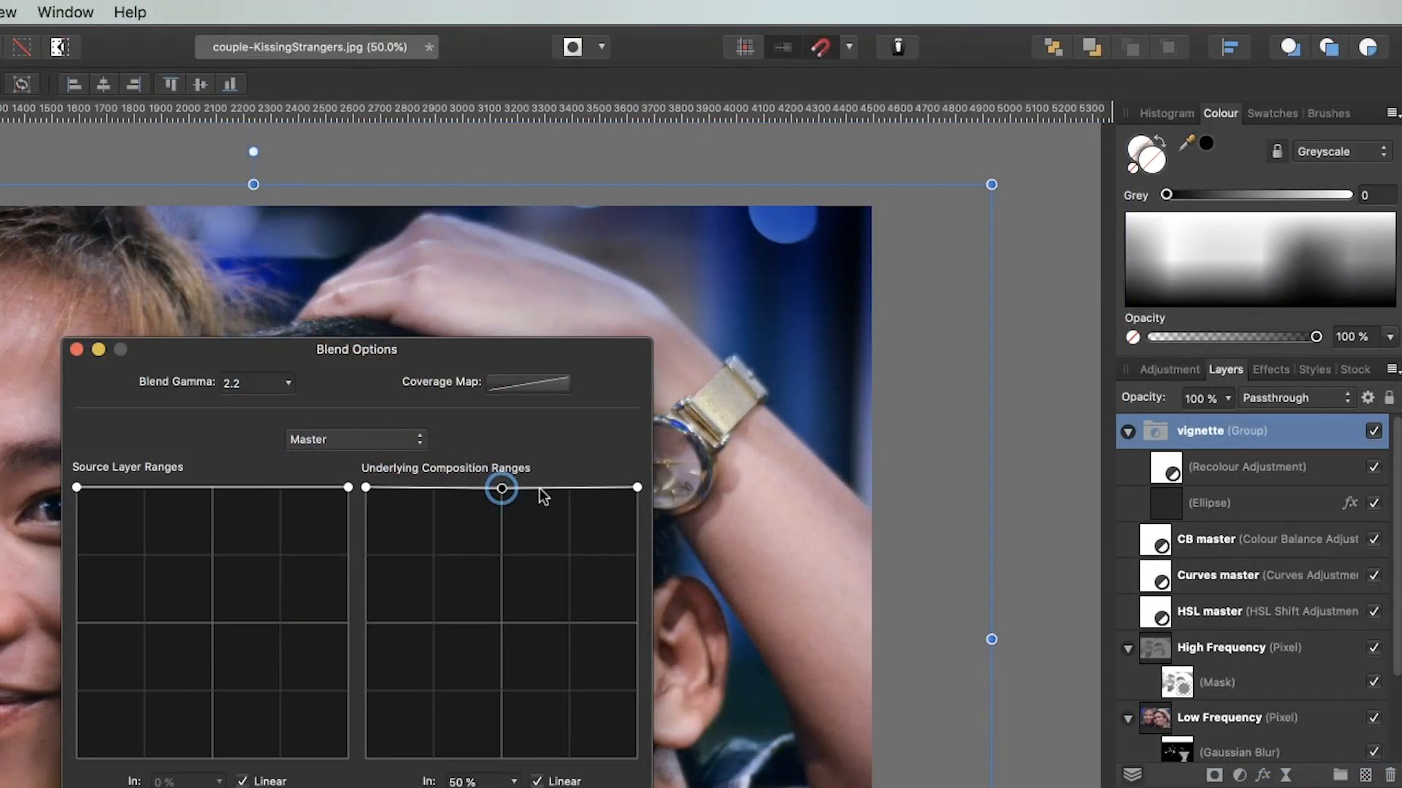
{"action": "left_click", "coordinate": [637, 487]}
{"action": "left_click_drag", "start_coordinate": [637, 488], "coordinate": [683, 777]}
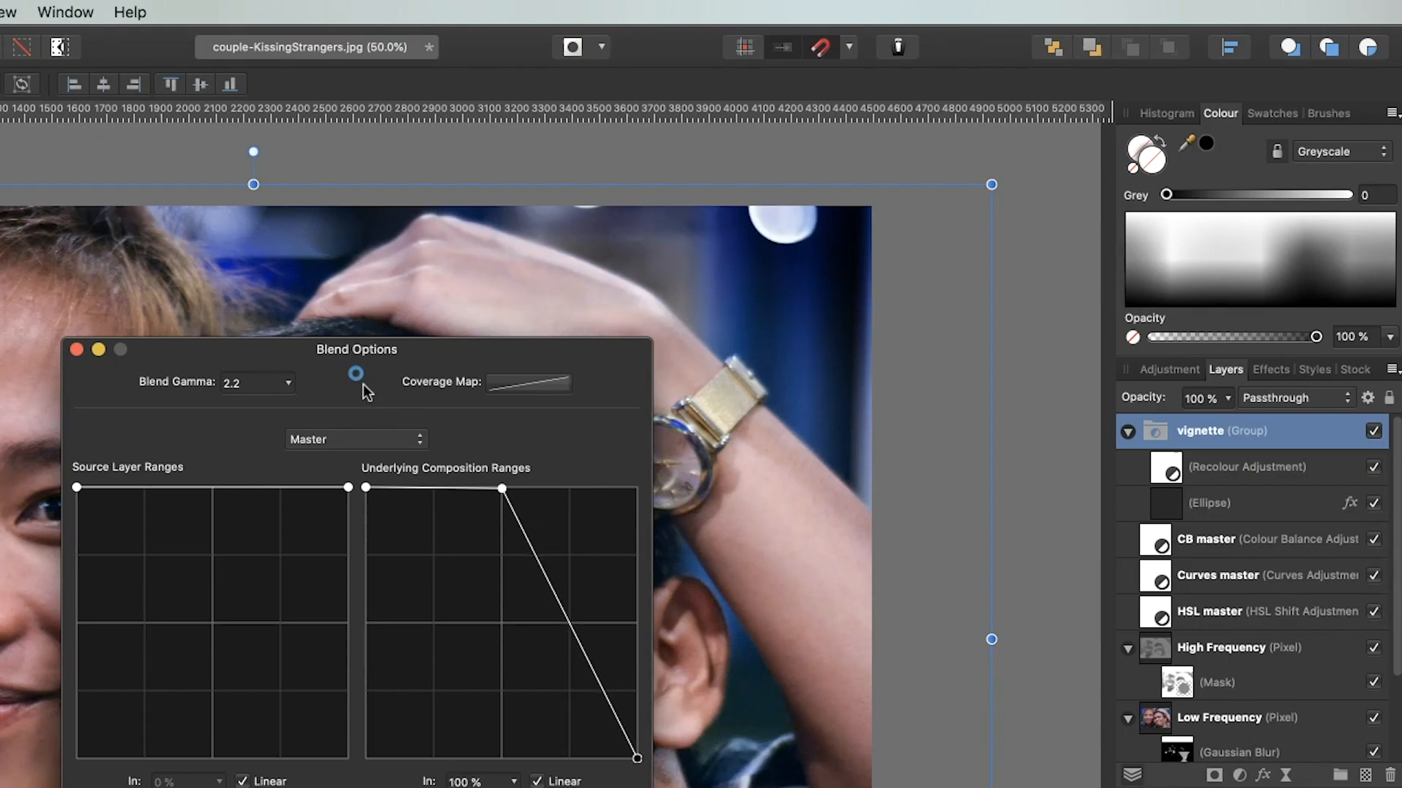
{"action": "left_click_drag", "start_coordinate": [454, 349], "coordinate": [507, 252]}
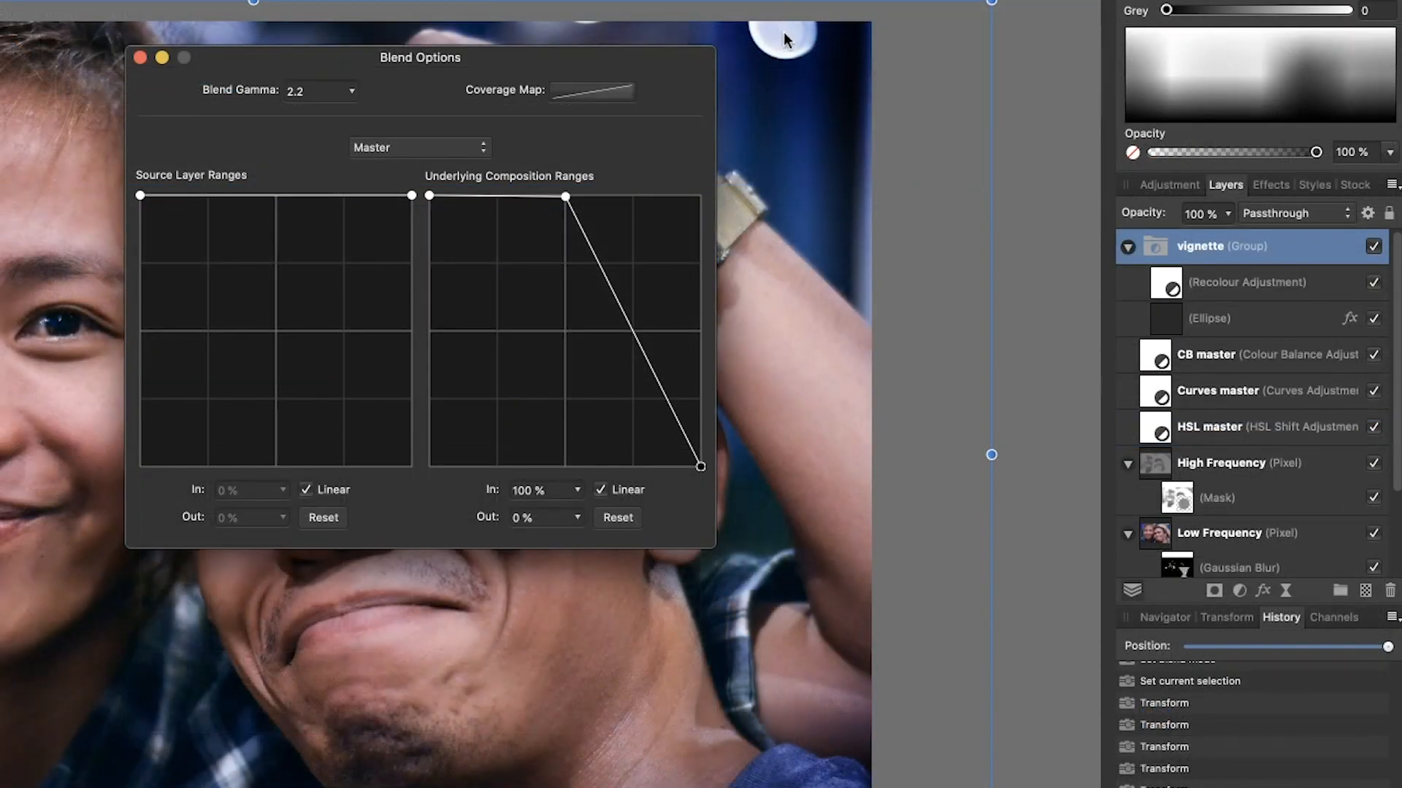
Step: Refine the group's underlying composition curve with the middle node at 66 % input and 100 % output and the highlight endpoint at 38 % output
{"action": "left_click_drag", "start_coordinate": [474, 57], "coordinate": [500, 290]}
{"action": "left_click_drag", "start_coordinate": [726, 698], "coordinate": [747, 366]}
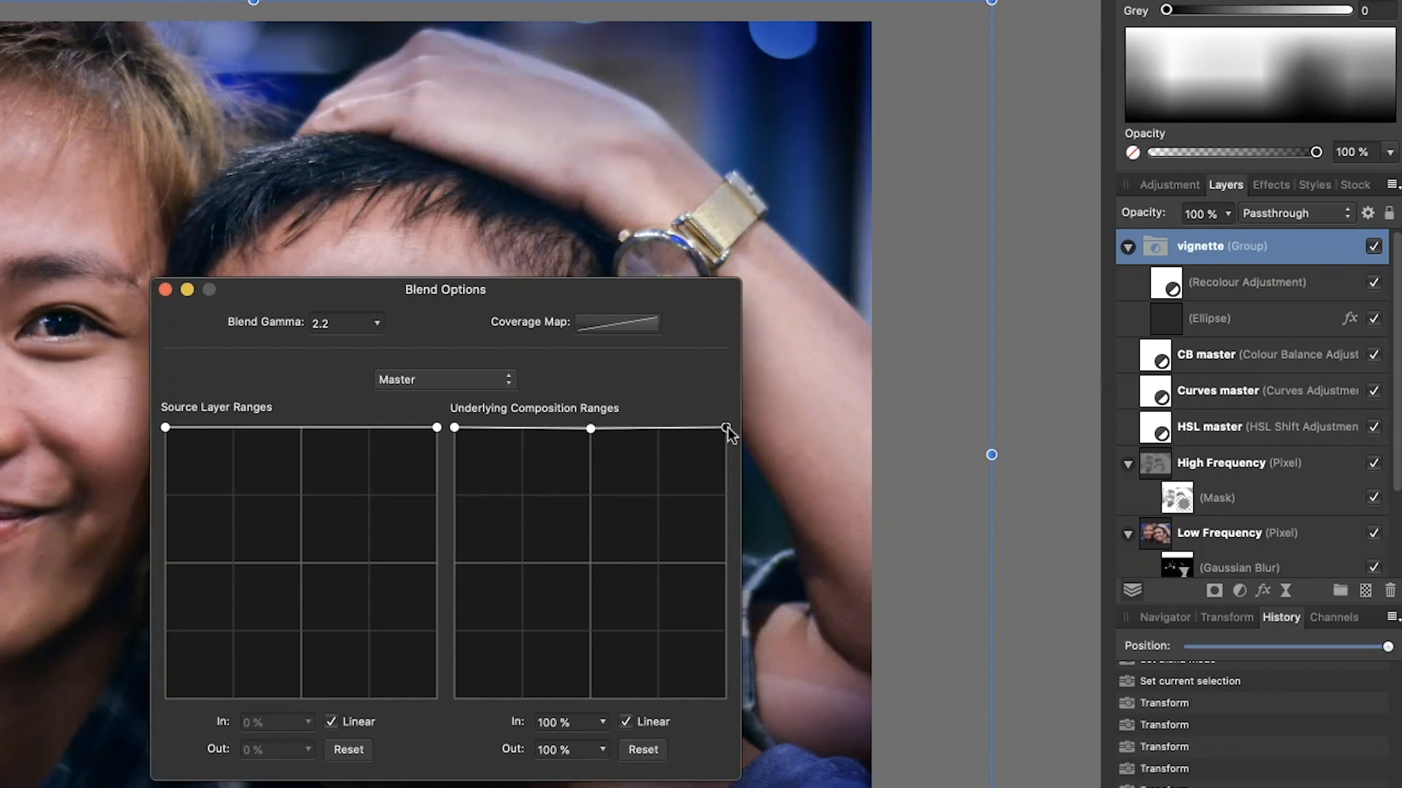
{"action": "left_click_drag", "start_coordinate": [725, 427], "coordinate": [747, 541]}
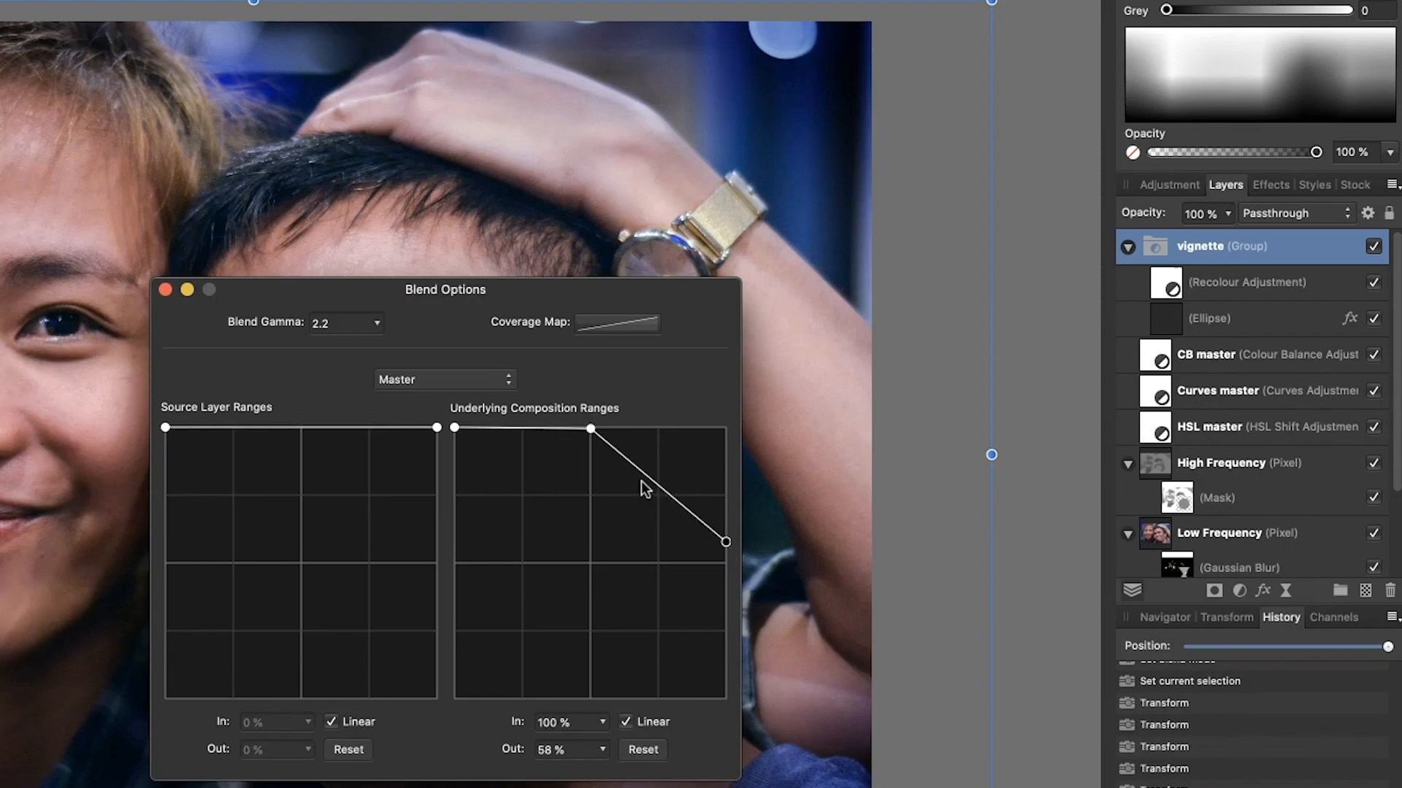
{"action": "left_click_drag", "start_coordinate": [590, 429], "coordinate": [637, 409]}
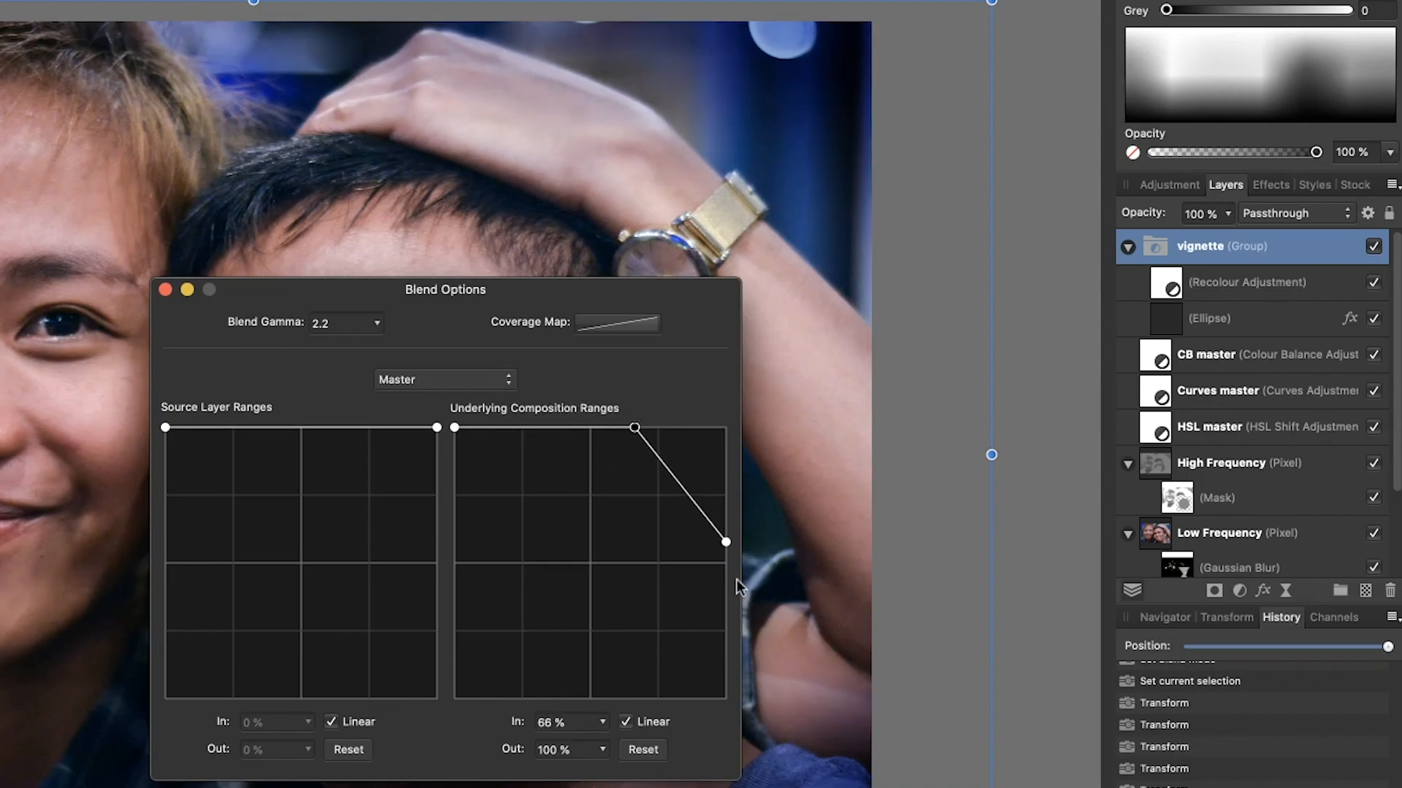
{"action": "left_click_drag", "start_coordinate": [722, 544], "coordinate": [729, 596]}
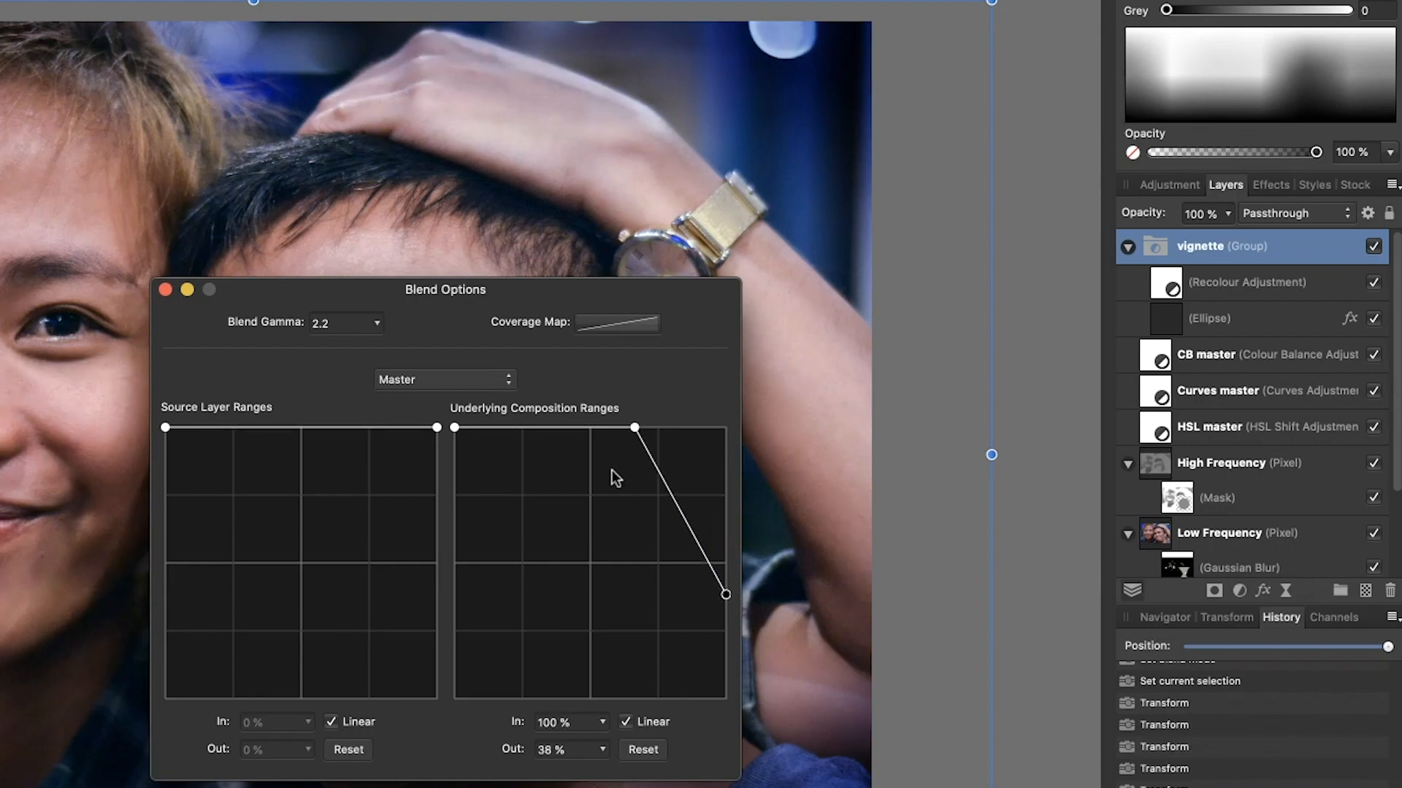
{"action": "left_click", "coordinate": [165, 289]}
{"action": "left_click", "coordinate": [1021, 520]}
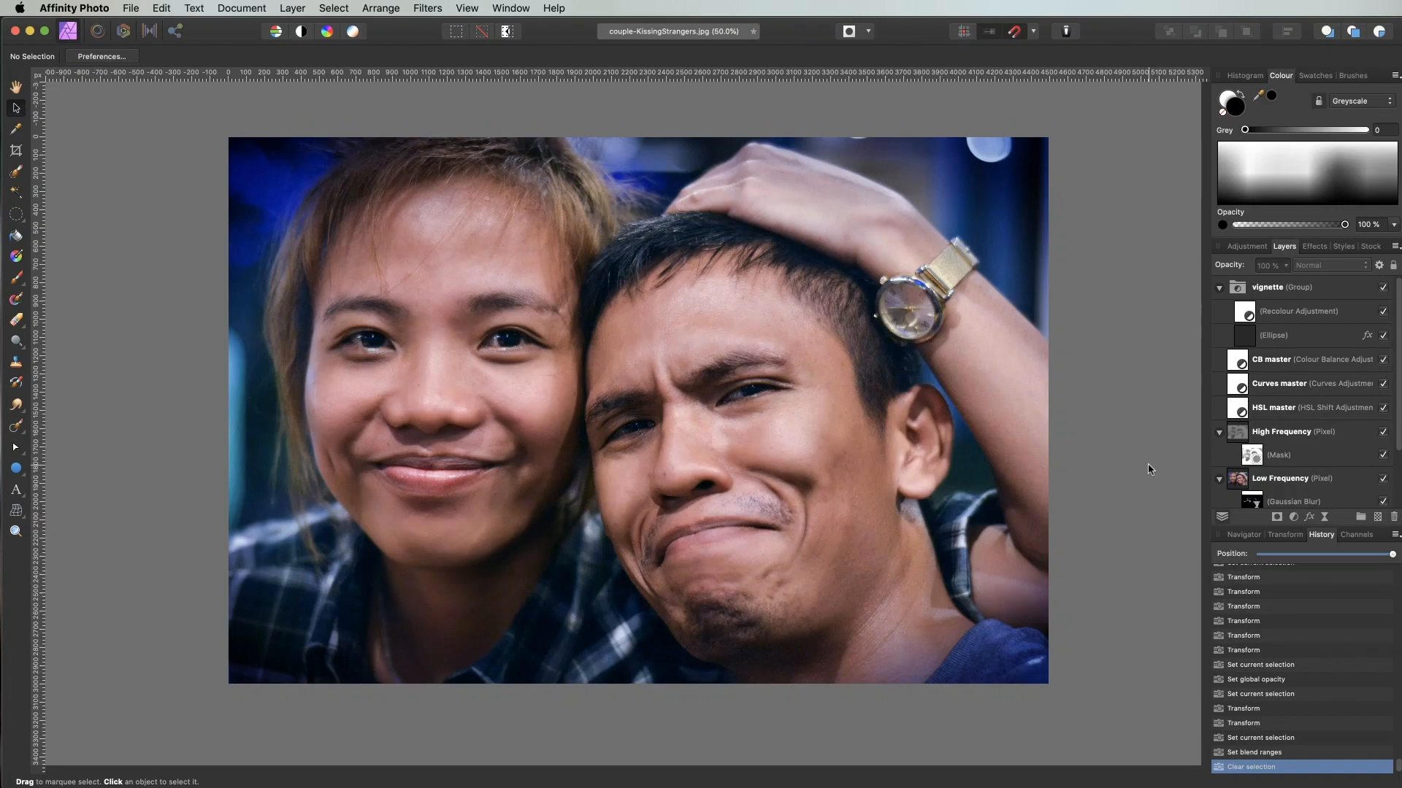
Step: Reduce the saturation of the vignette's Recolour adjustment, raise its lightness slightly, and close its settings
{"action": "double_click", "coordinate": [1247, 314]}
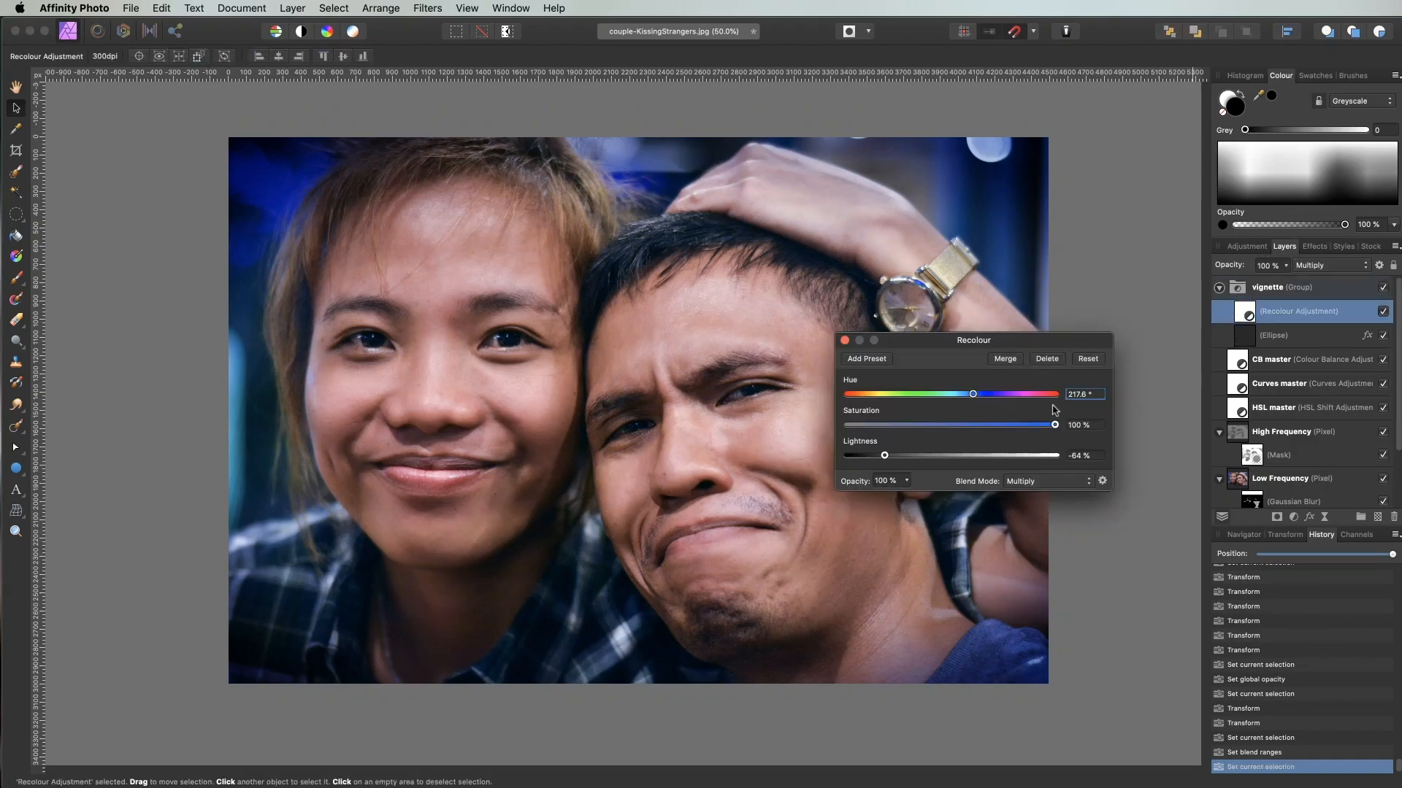
{"action": "left_click_drag", "start_coordinate": [1054, 425], "coordinate": [974, 404]}
{"action": "left_click_drag", "start_coordinate": [884, 456], "coordinate": [917, 425]}
{"action": "left_click", "coordinate": [844, 341]}
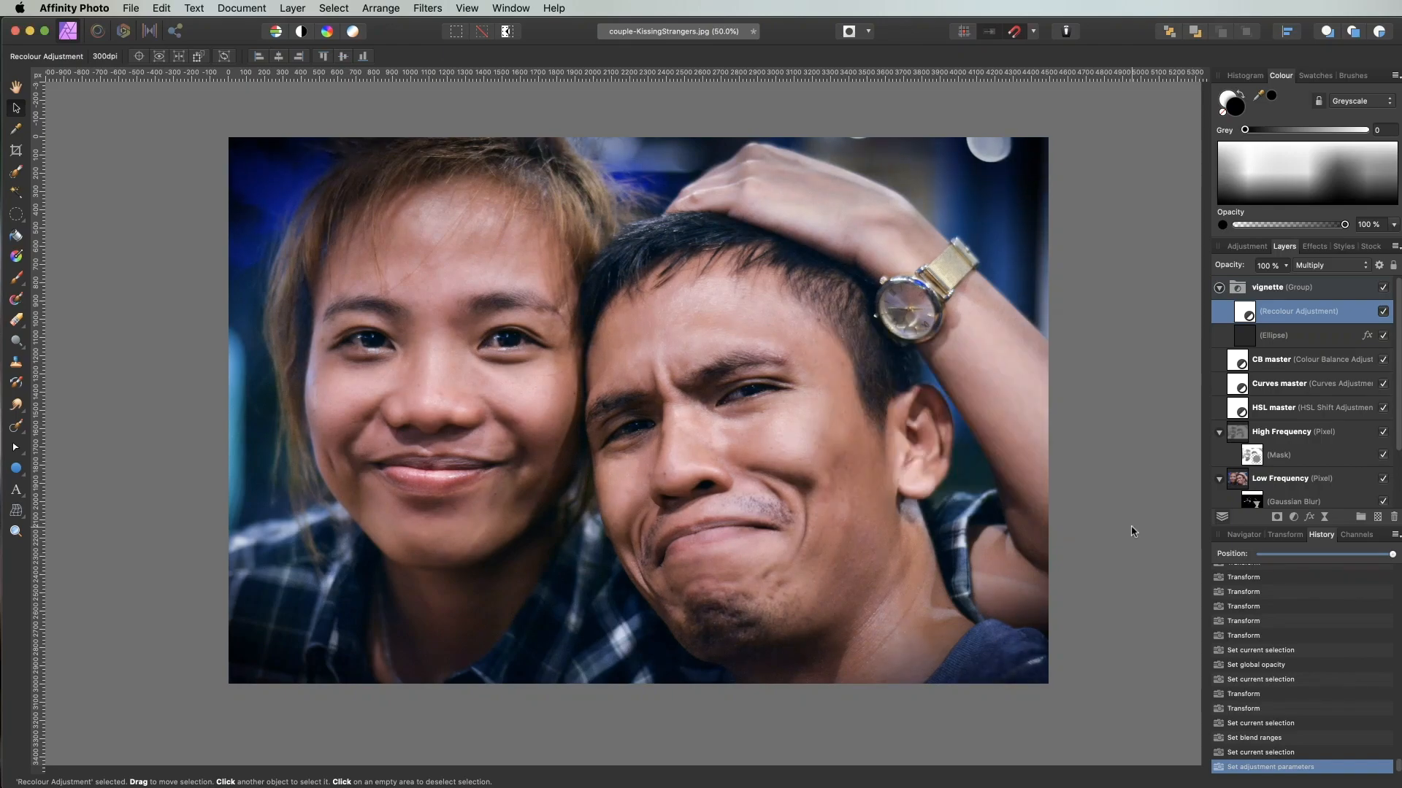
Step: Compare the retouched portrait with the original by rewinding the document history to the start and returning it to the latest state
{"action": "left_click_drag", "start_coordinate": [1392, 555], "coordinate": [1193, 558]}
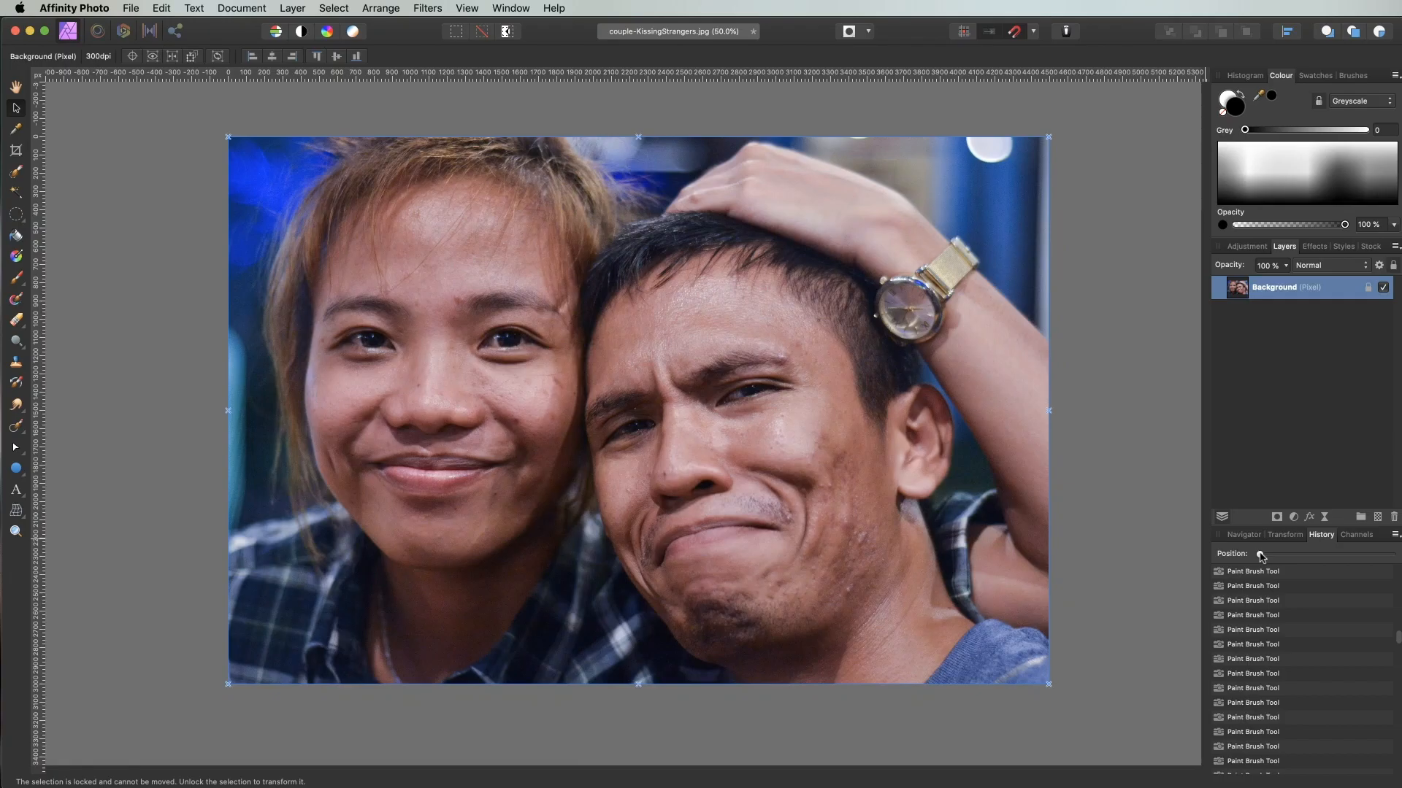
{"action": "left_click_drag", "start_coordinate": [1260, 556], "coordinate": [1392, 555]}
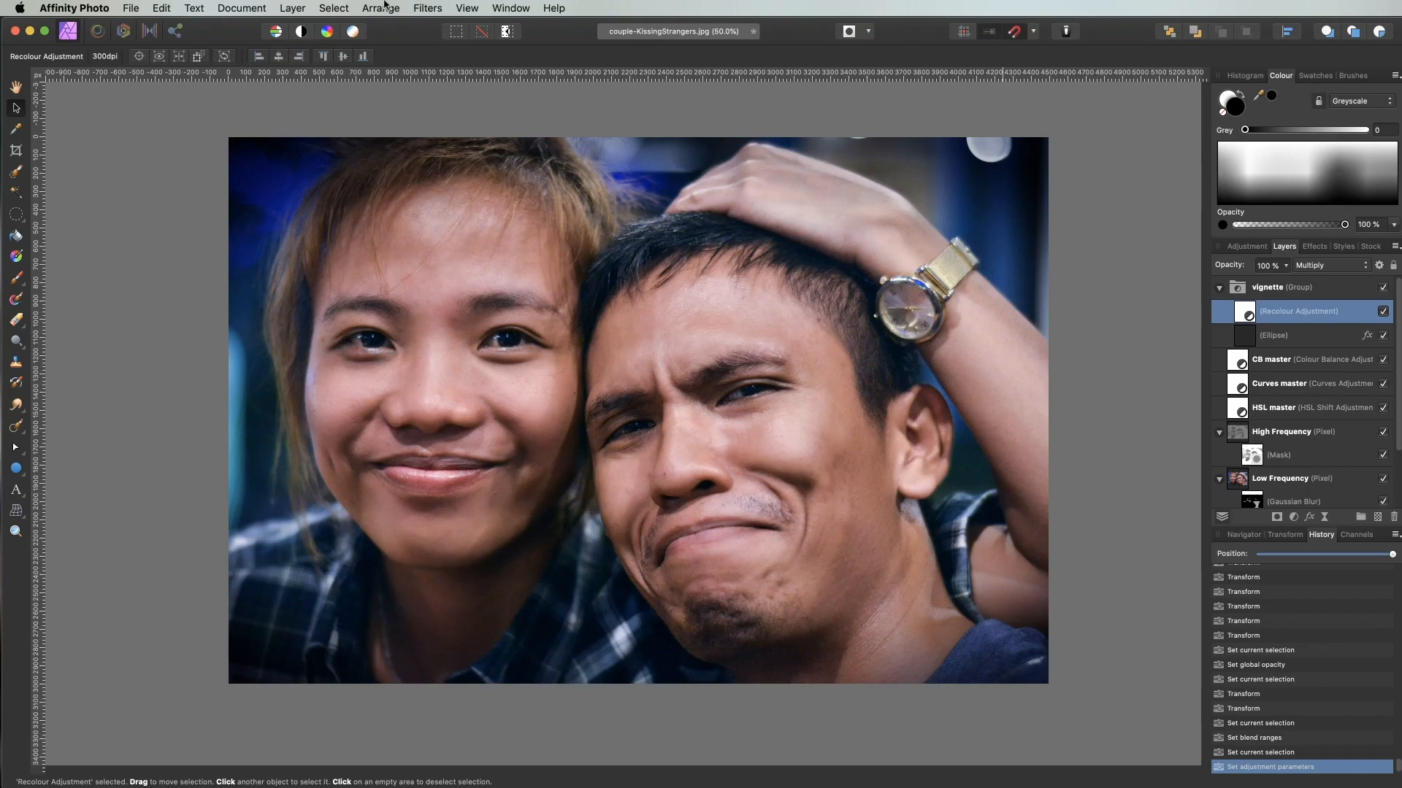
Step: Save the document as a new file named couple-KissingStrangersFinised.afphoto in the potentialPhotos folder
{"action": "left_click", "coordinate": [131, 8]}
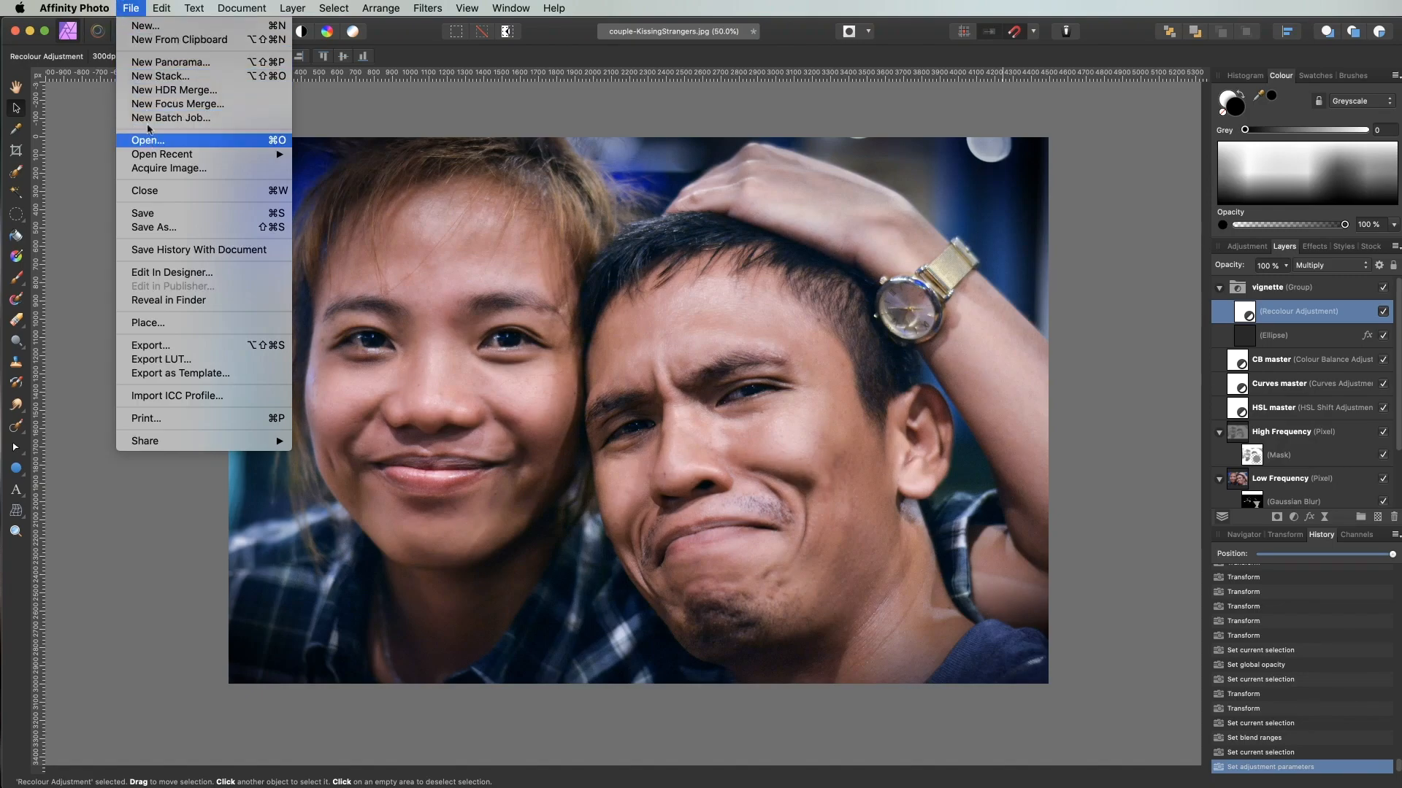
{"action": "left_click", "coordinate": [155, 225]}
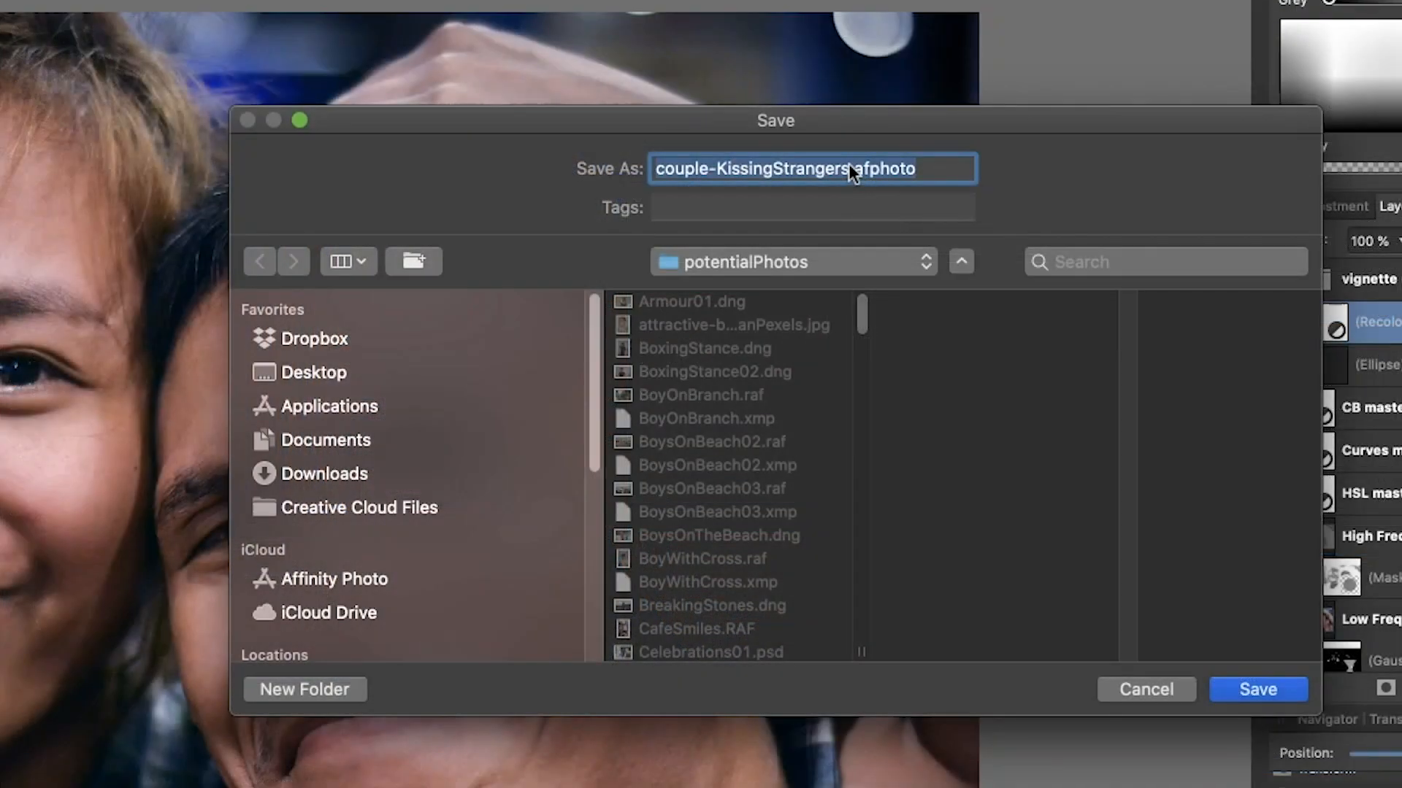
{"action": "left_click", "coordinate": [977, 220]}
{"action": "type", "text": "Finis"}
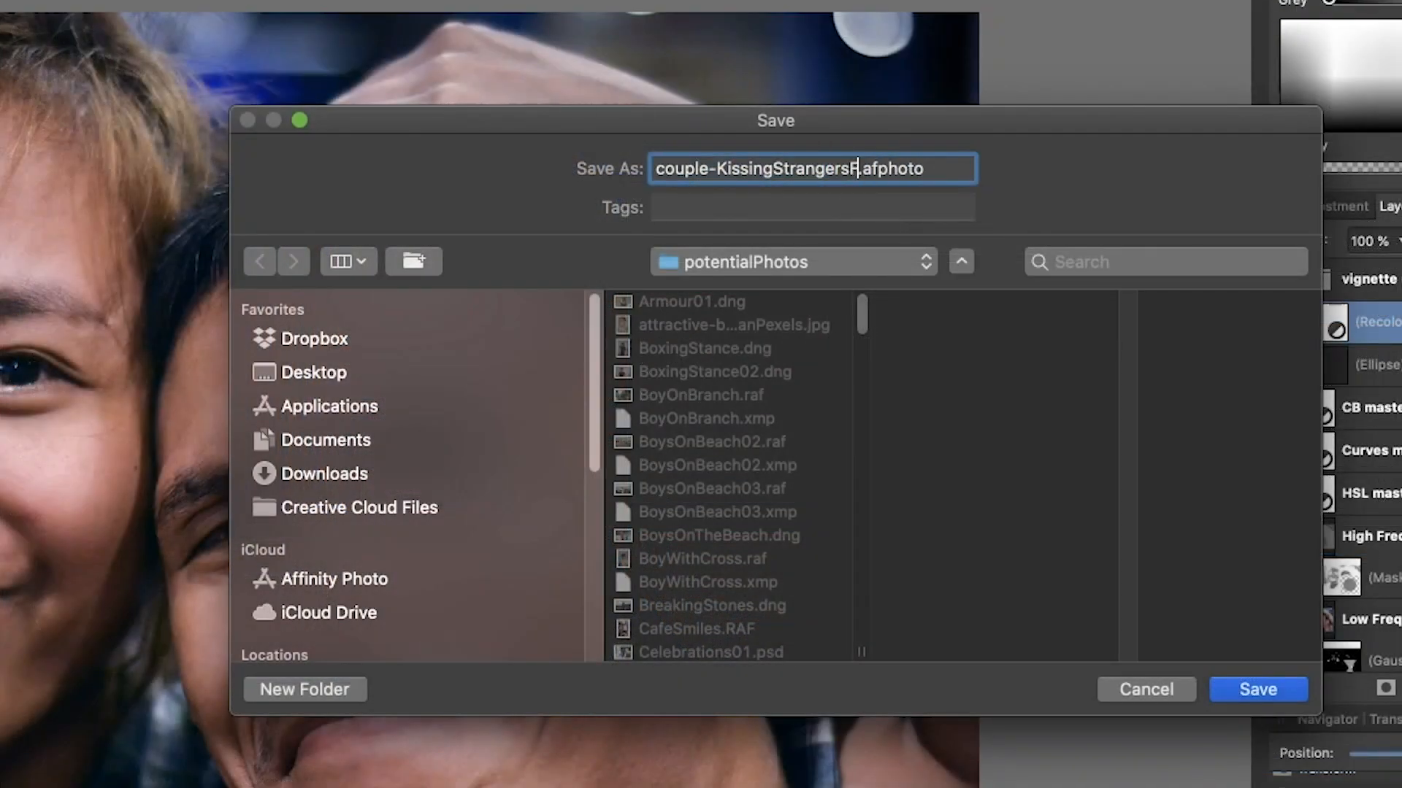
{"action": "type", "text": "hed"}
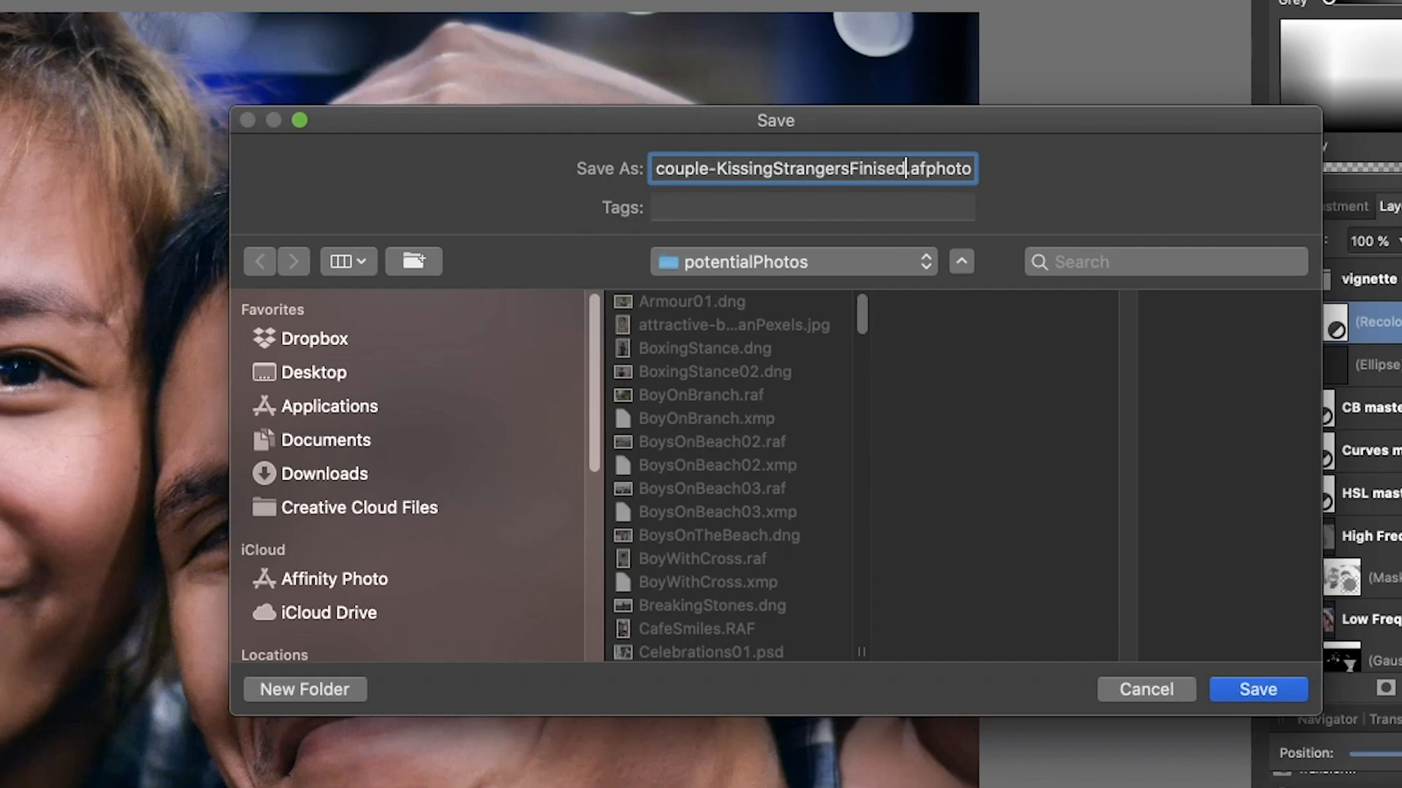
{"action": "key", "text": "Return"}
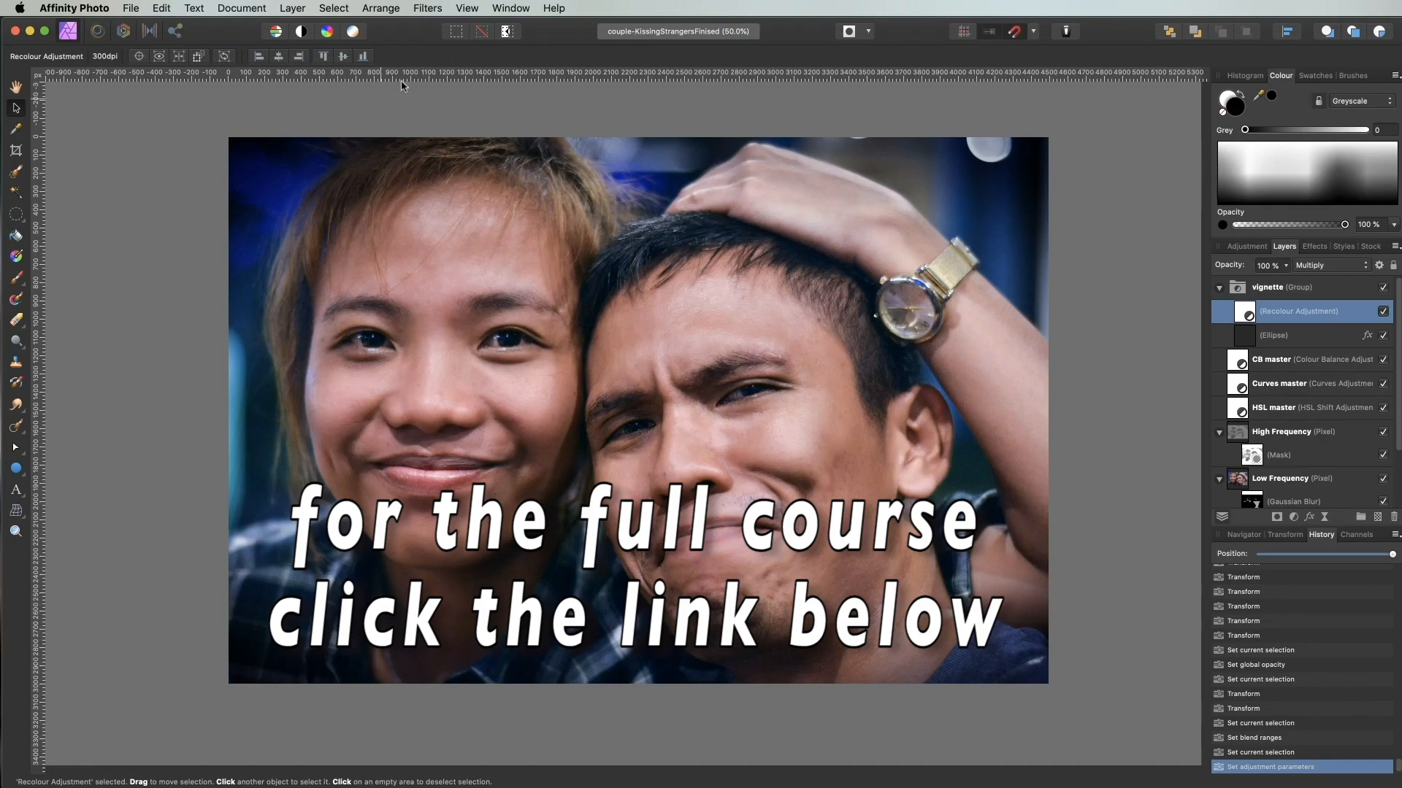
{"action": "left_click", "coordinate": [18, 343]}
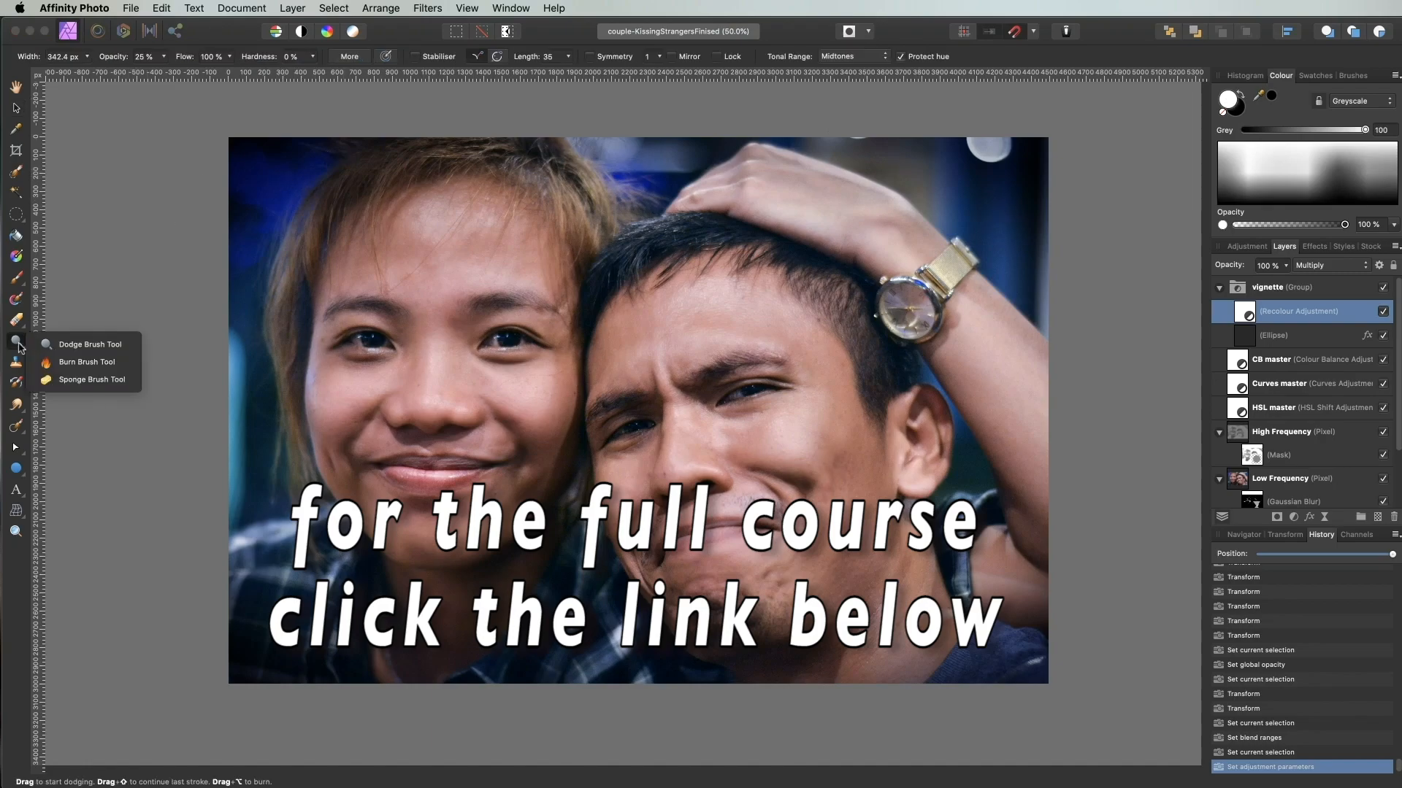